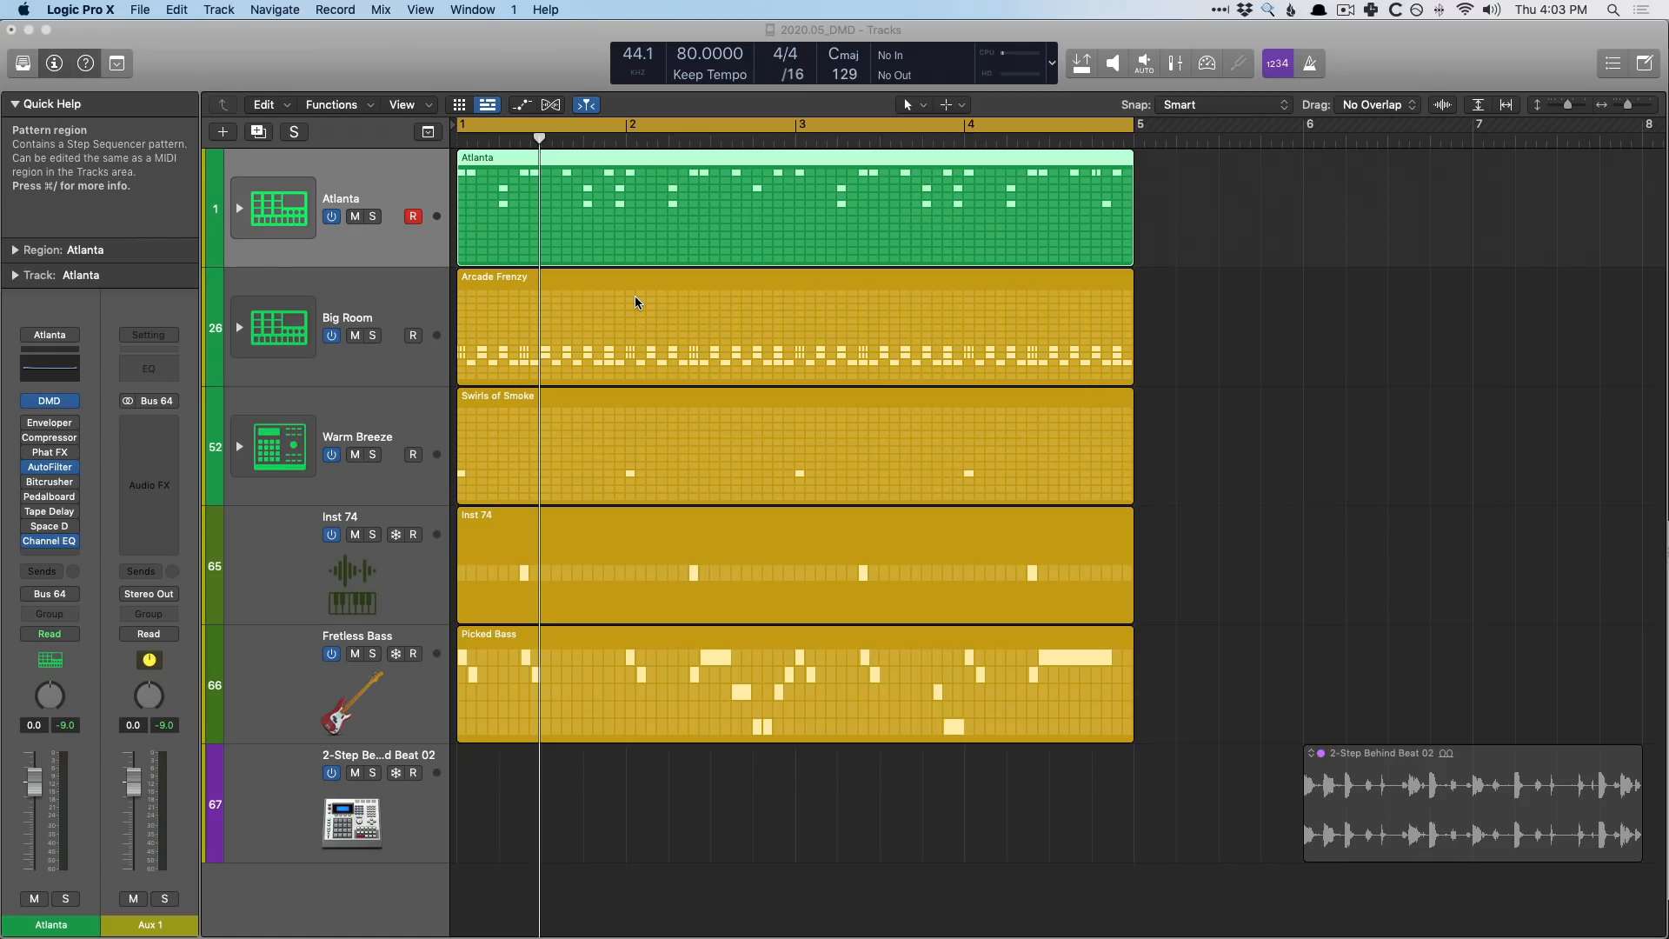
Expand the Atlanta drum stack and inspect the instruments on its individual channel strips in the Mixer, from Kick 1 to Noise
click(238, 211)
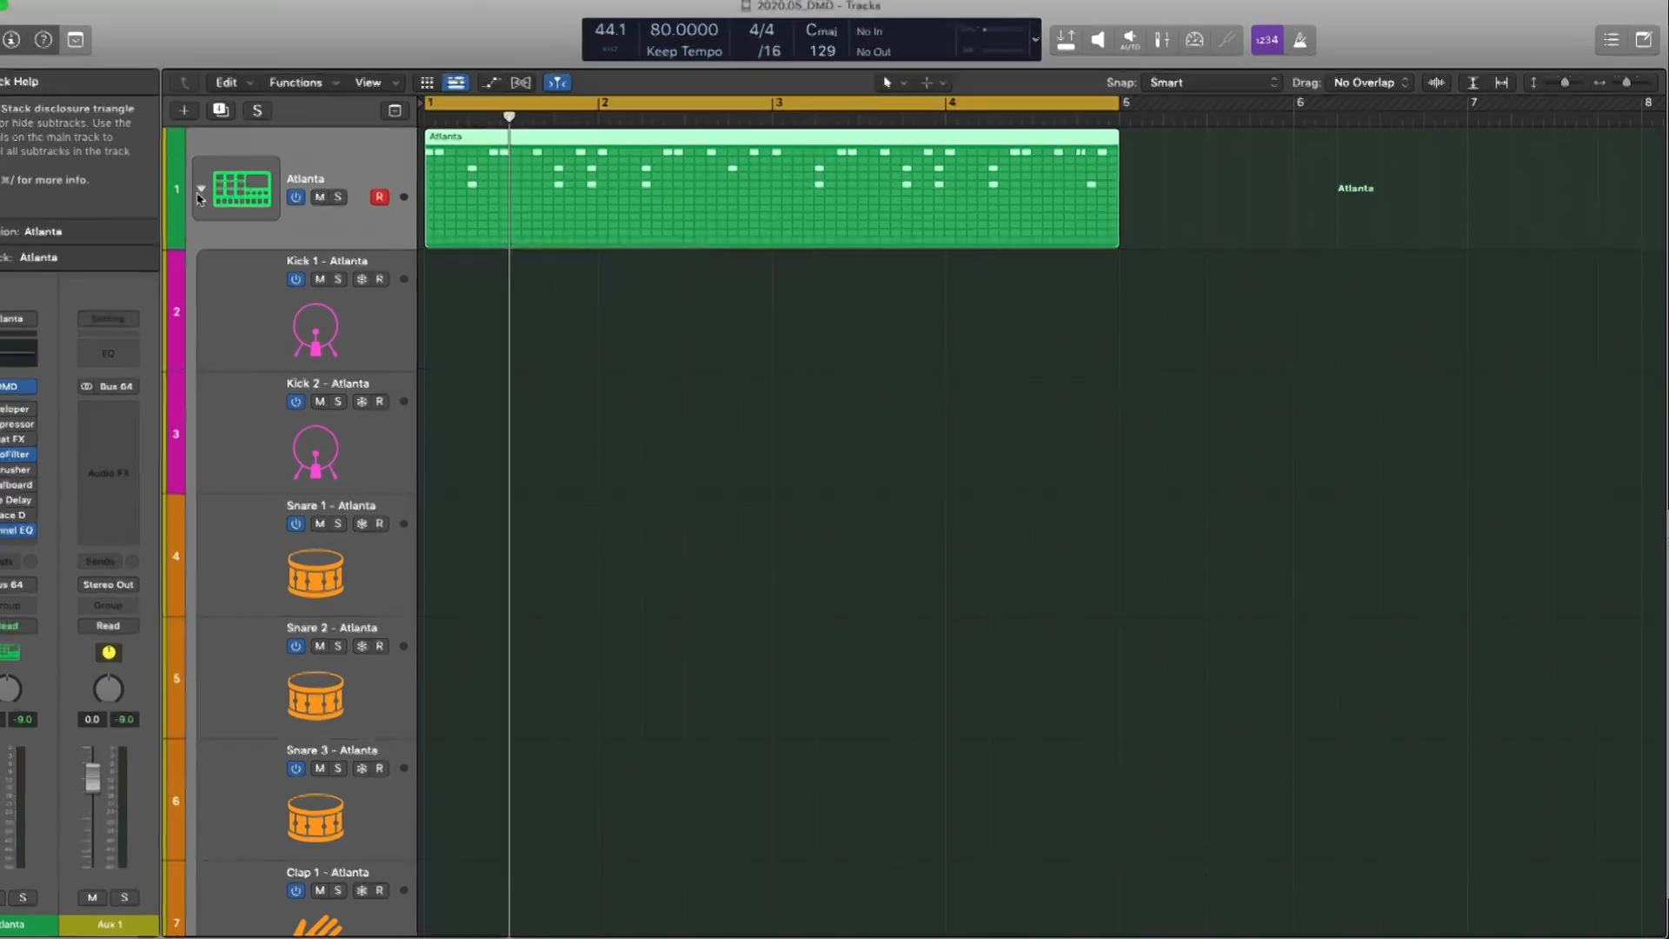
key(x)
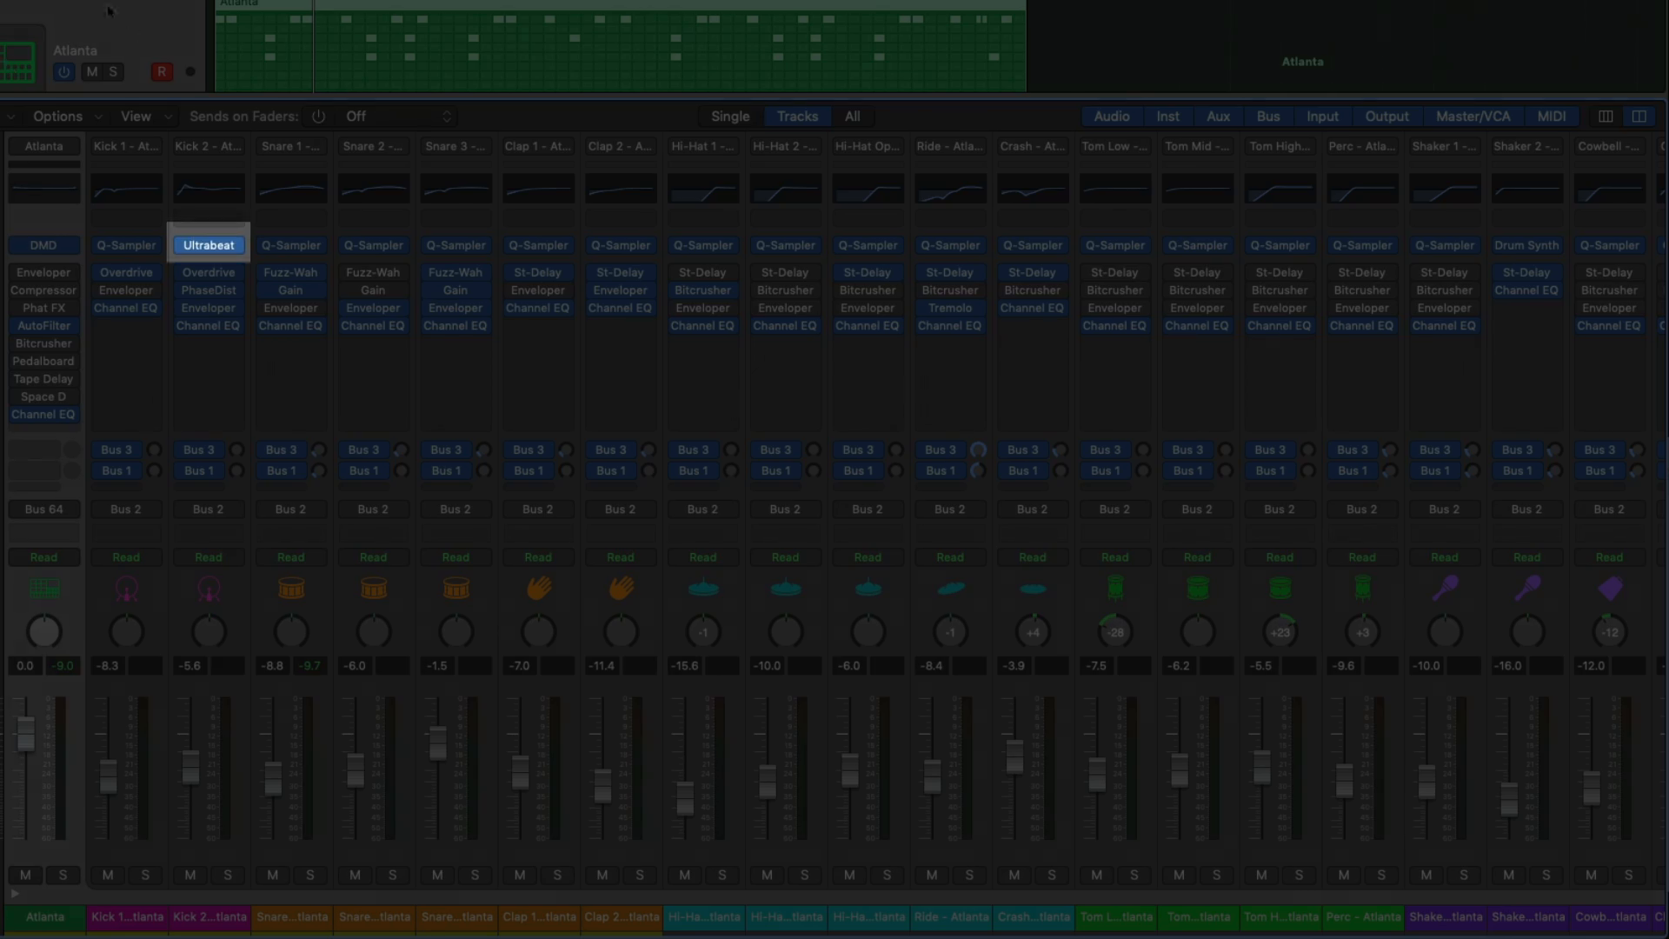
mouse_move(211, 251)
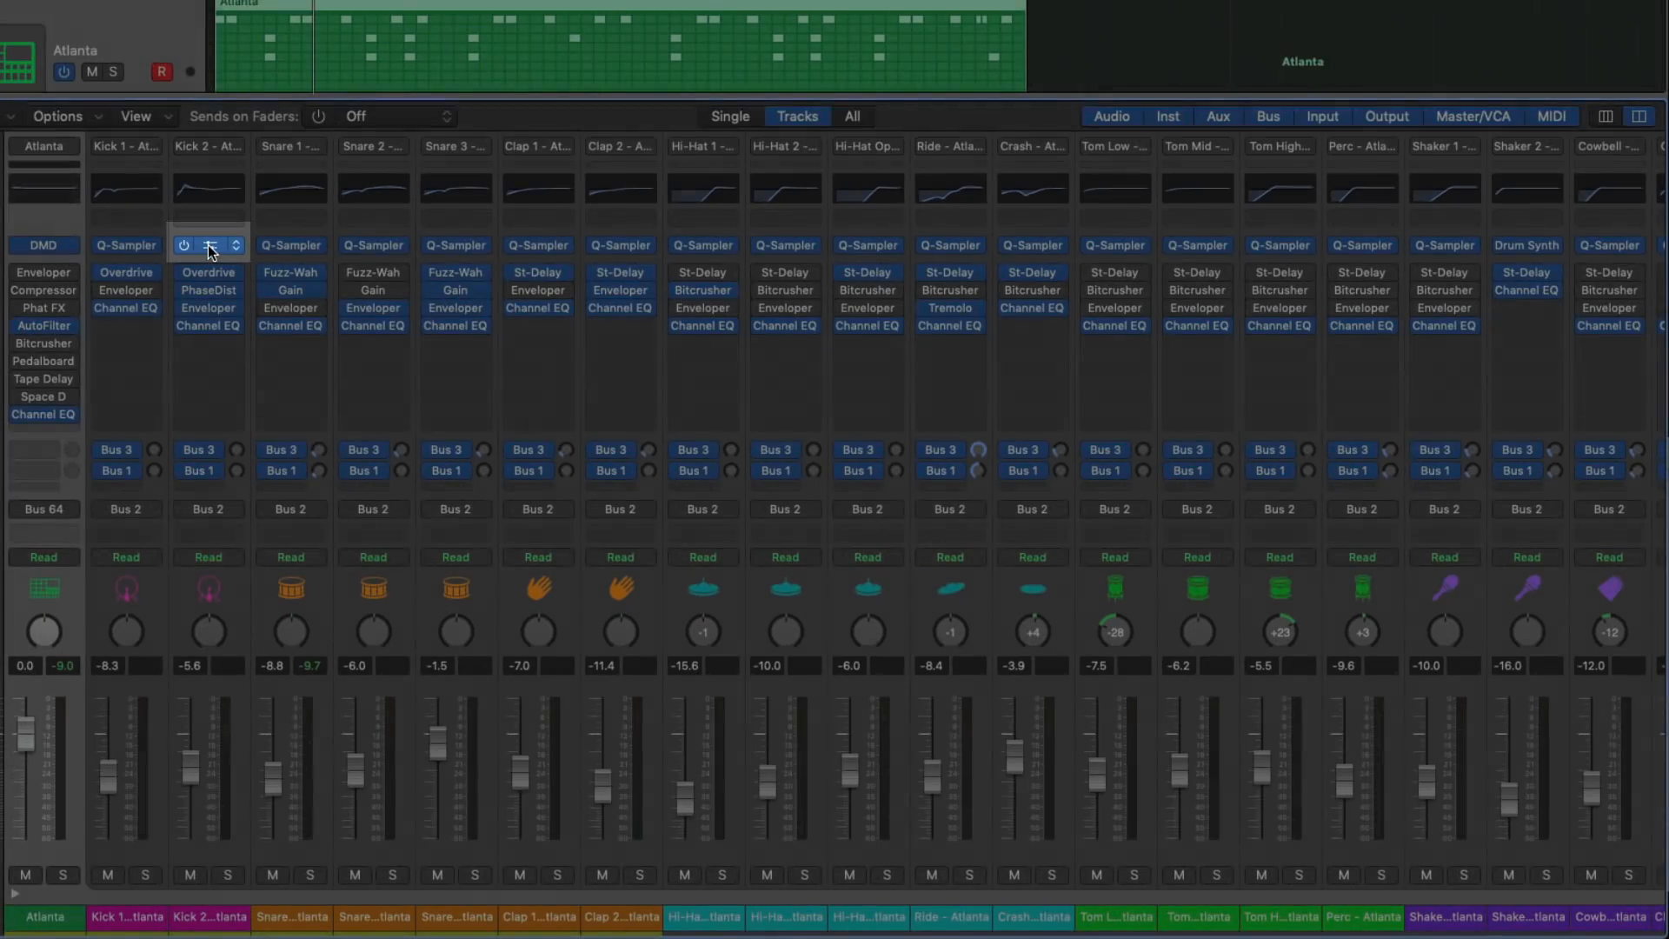
scroll(613, 306, right, 5)
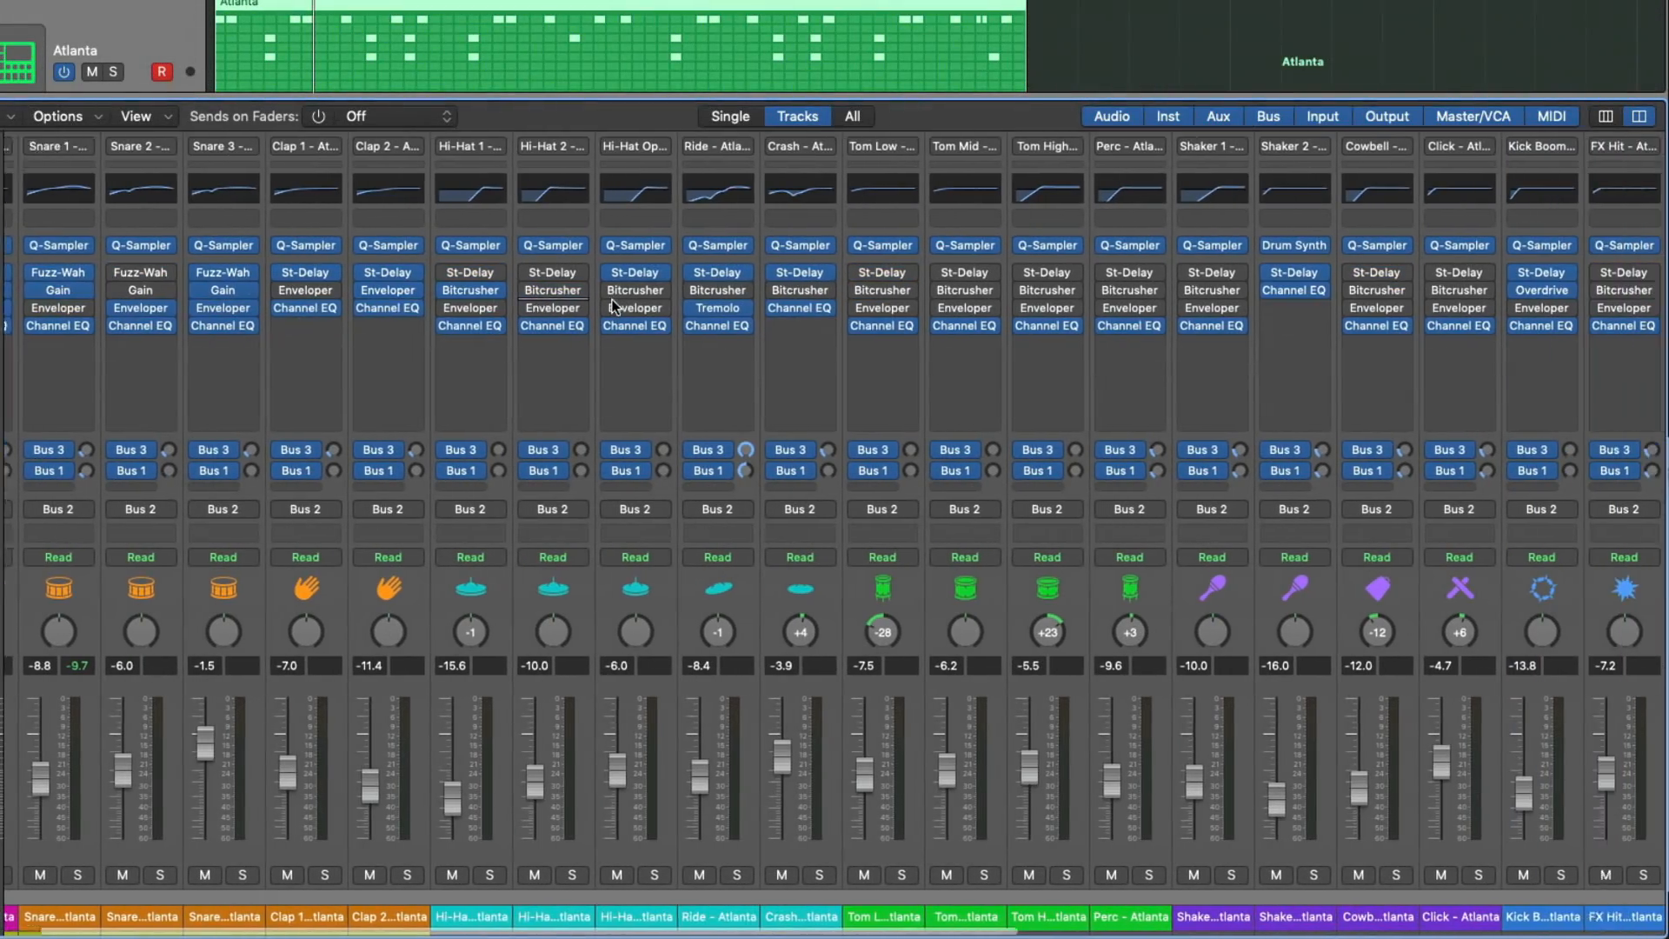
scroll(613, 306, right, 3)
mouse_move(1553, 247)
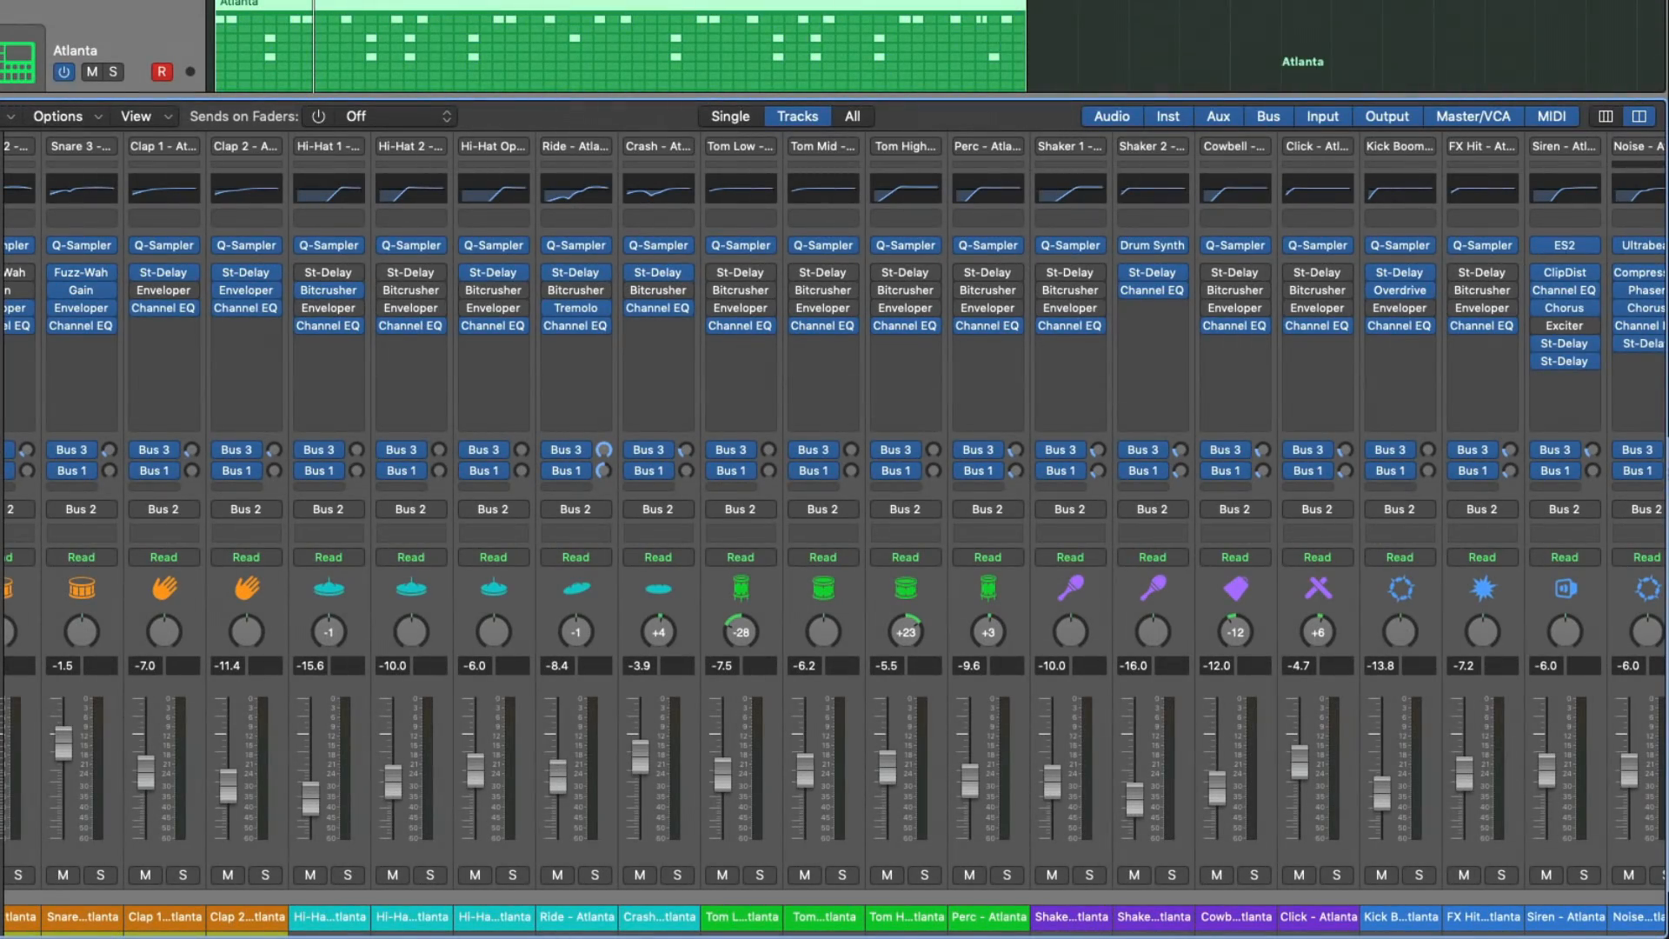
scroll(170, 218, left, 5)
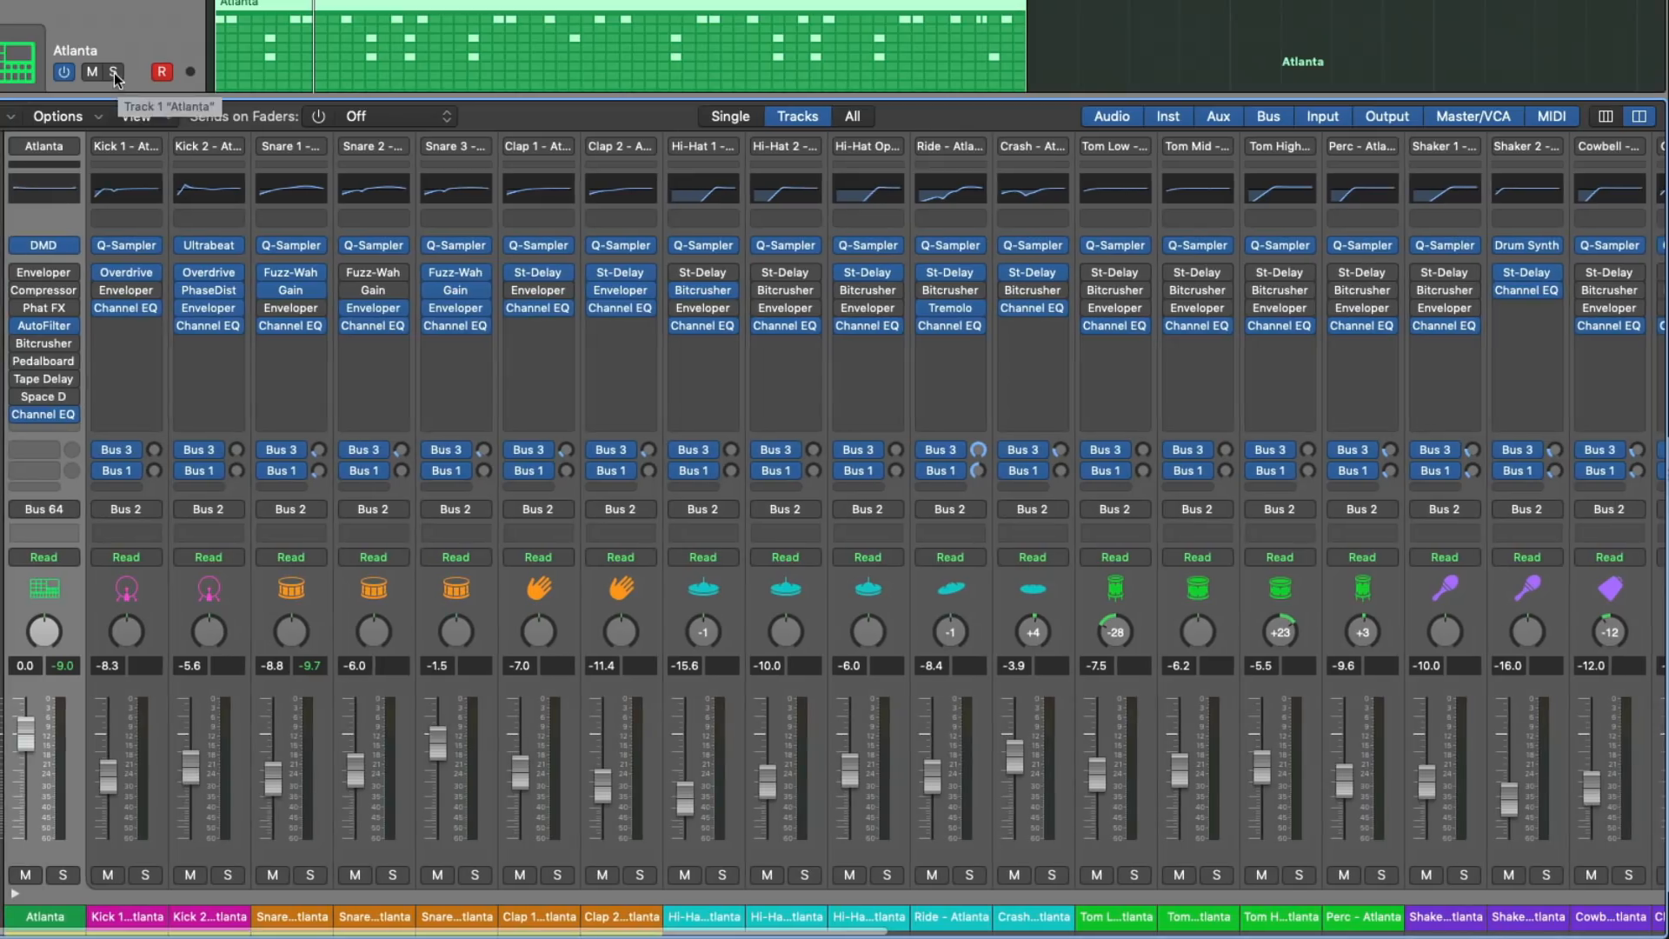
Solo the Atlanta stack and play back its pattern while watching the channel meters, and stop playback
click(113, 72)
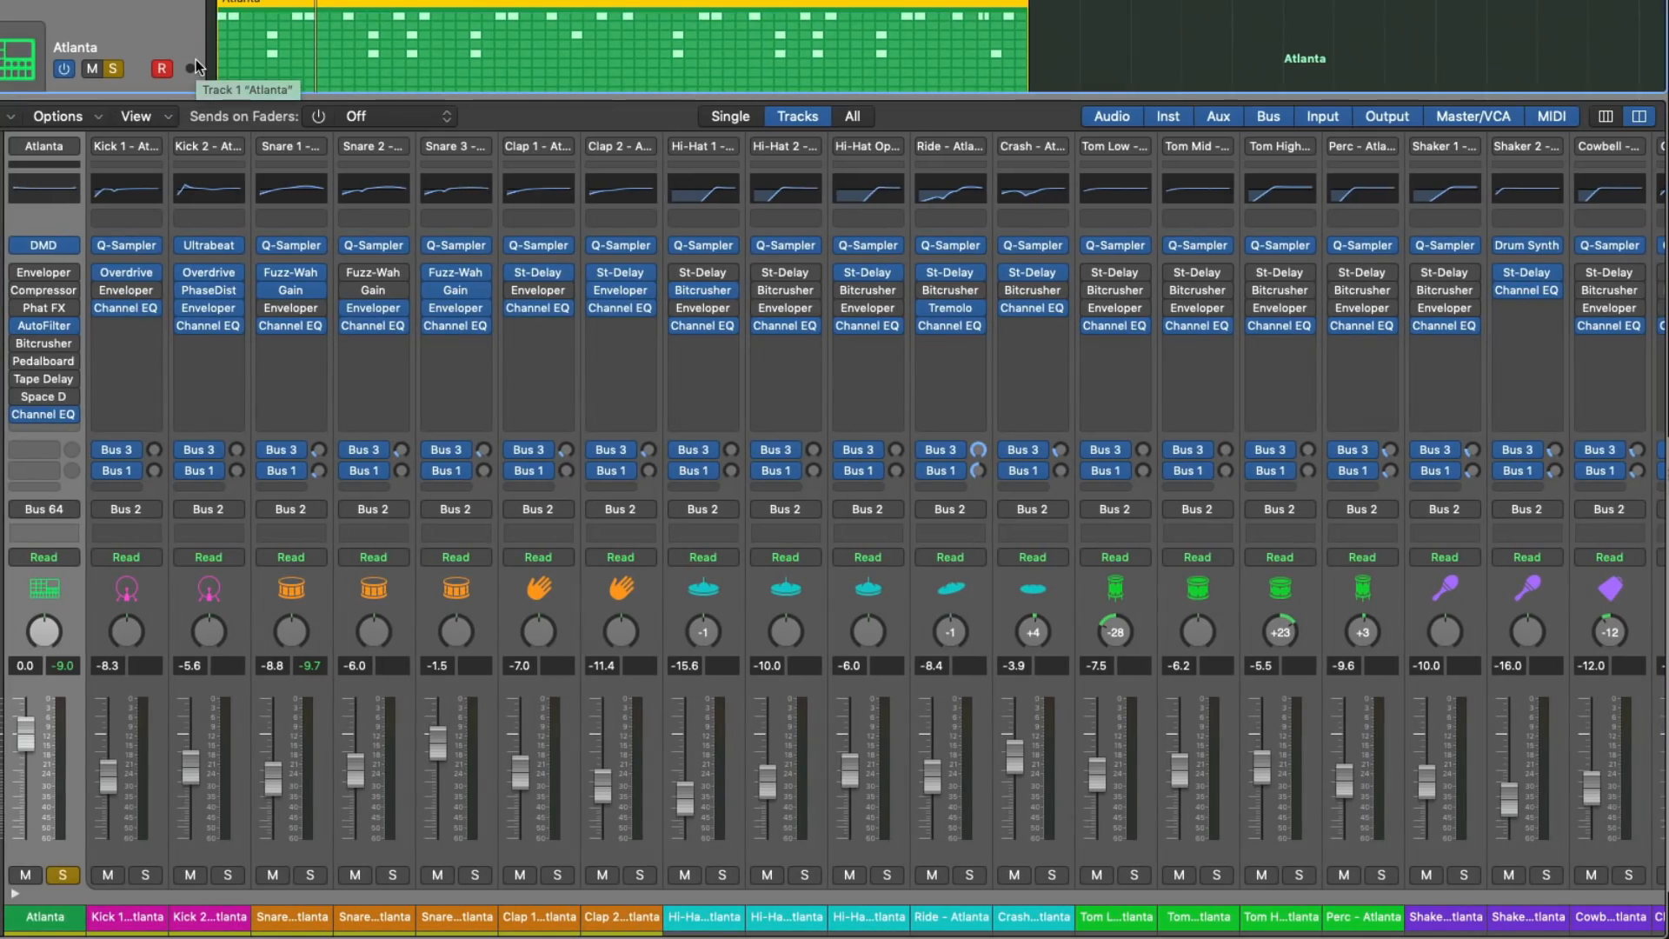
key(space)
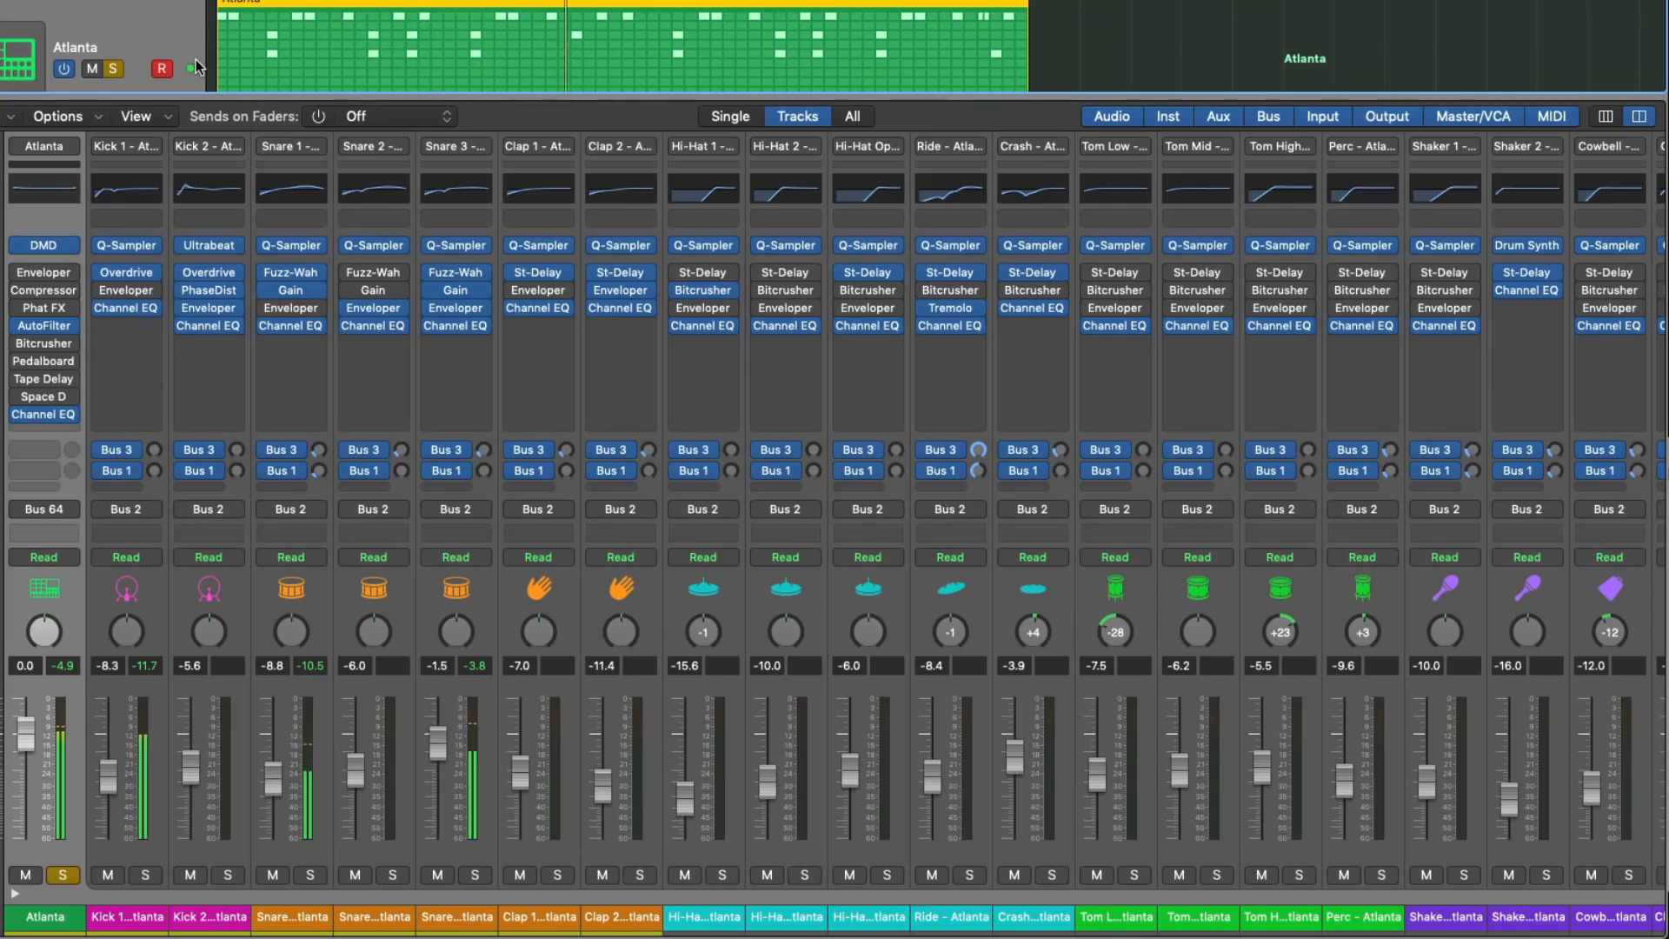
key(space)
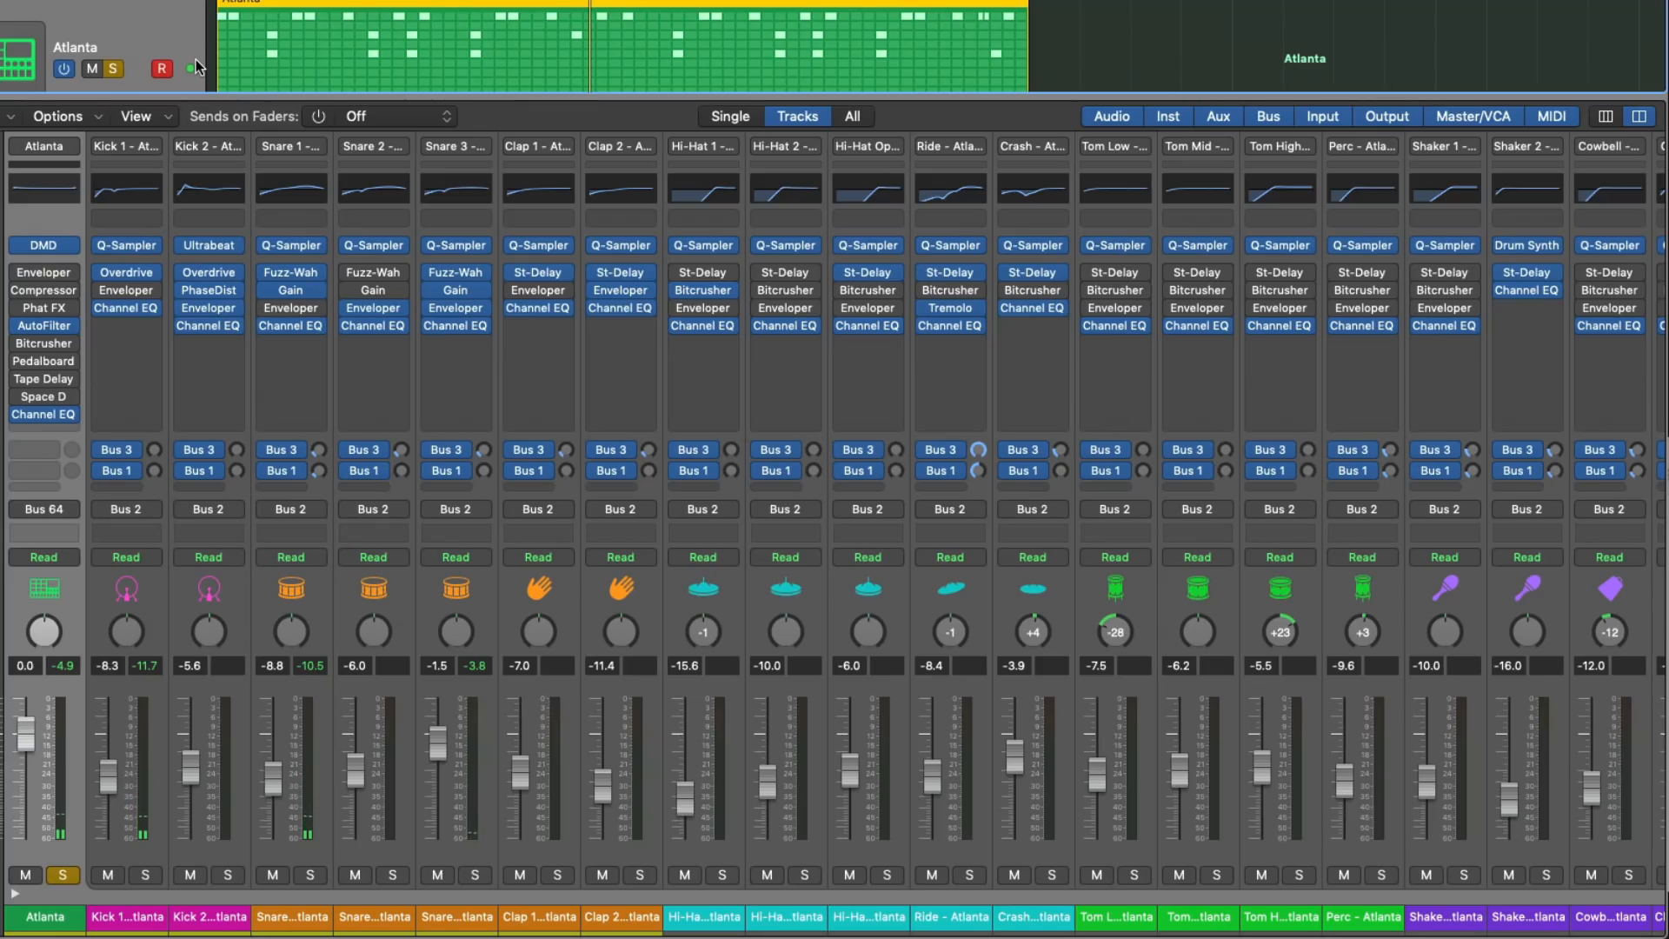
Replace the instrument on the Kick 1 channel with Battery 4 and load the 2 Funk Kit
click(159, 250)
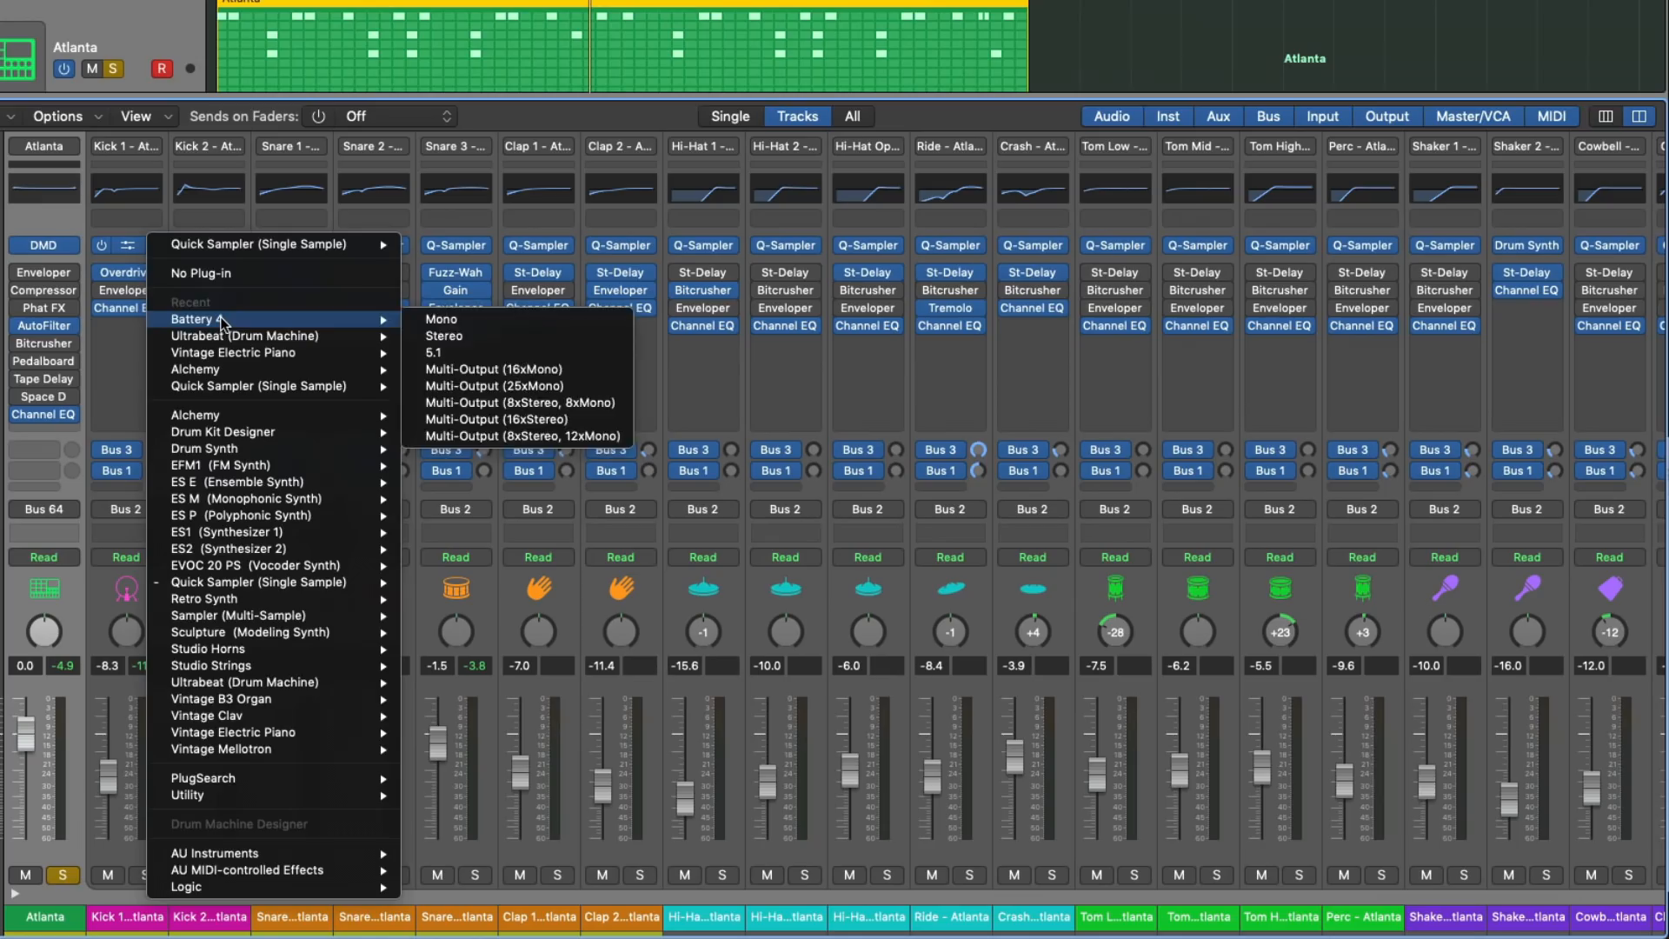
click(222, 322)
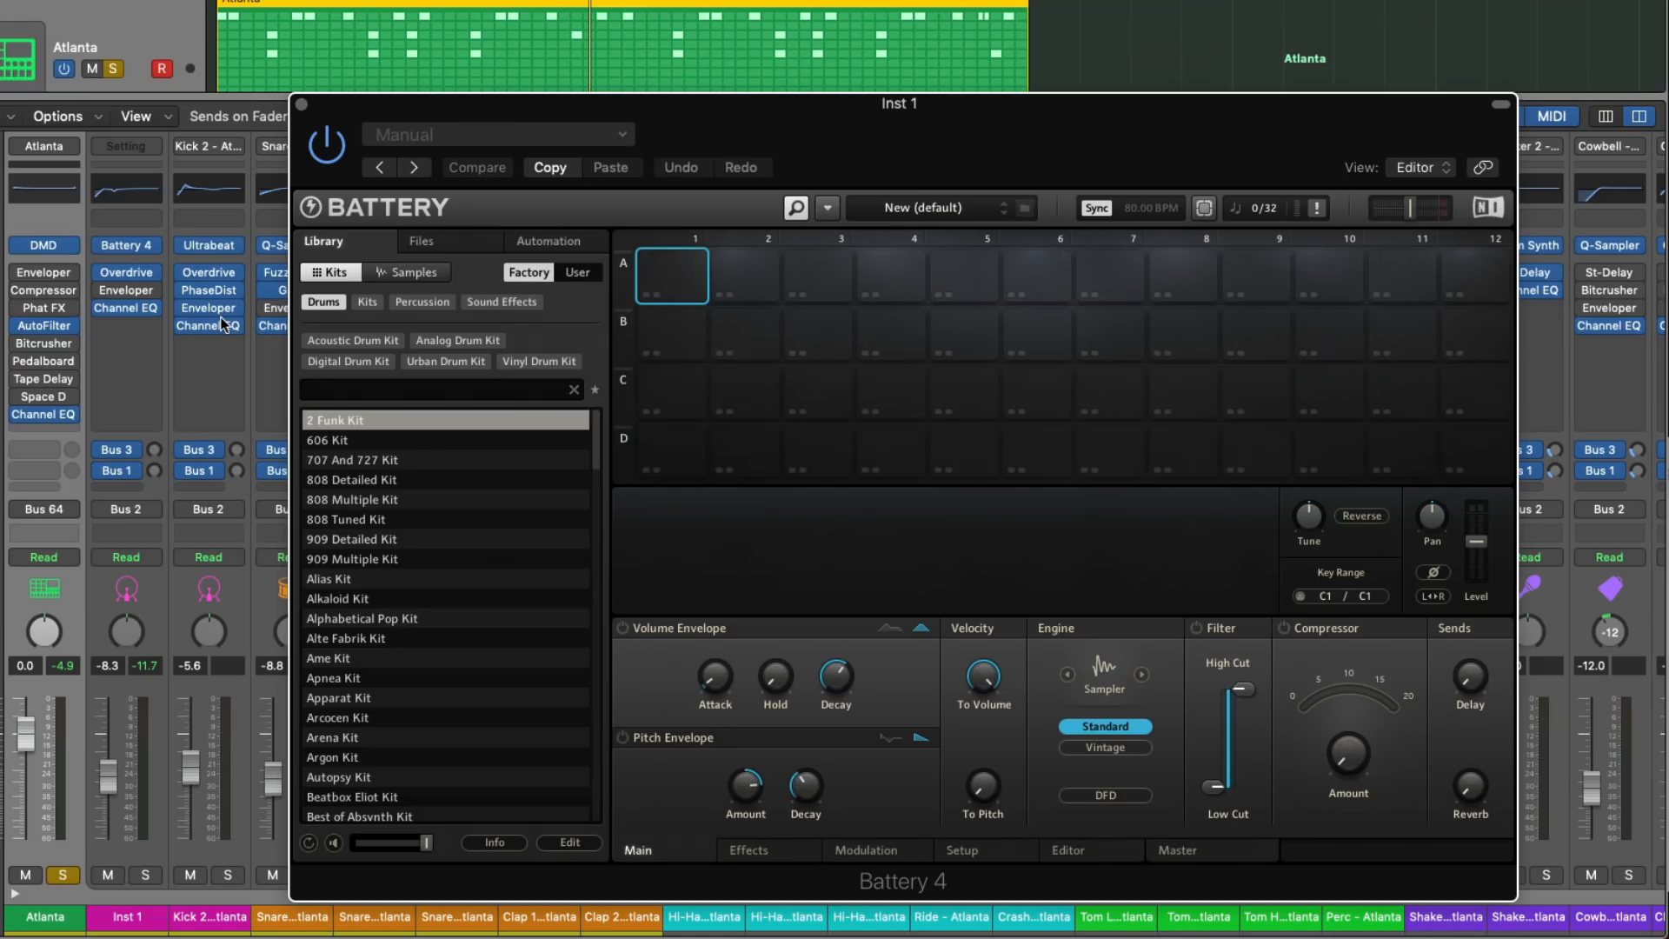
double_click(426, 420)
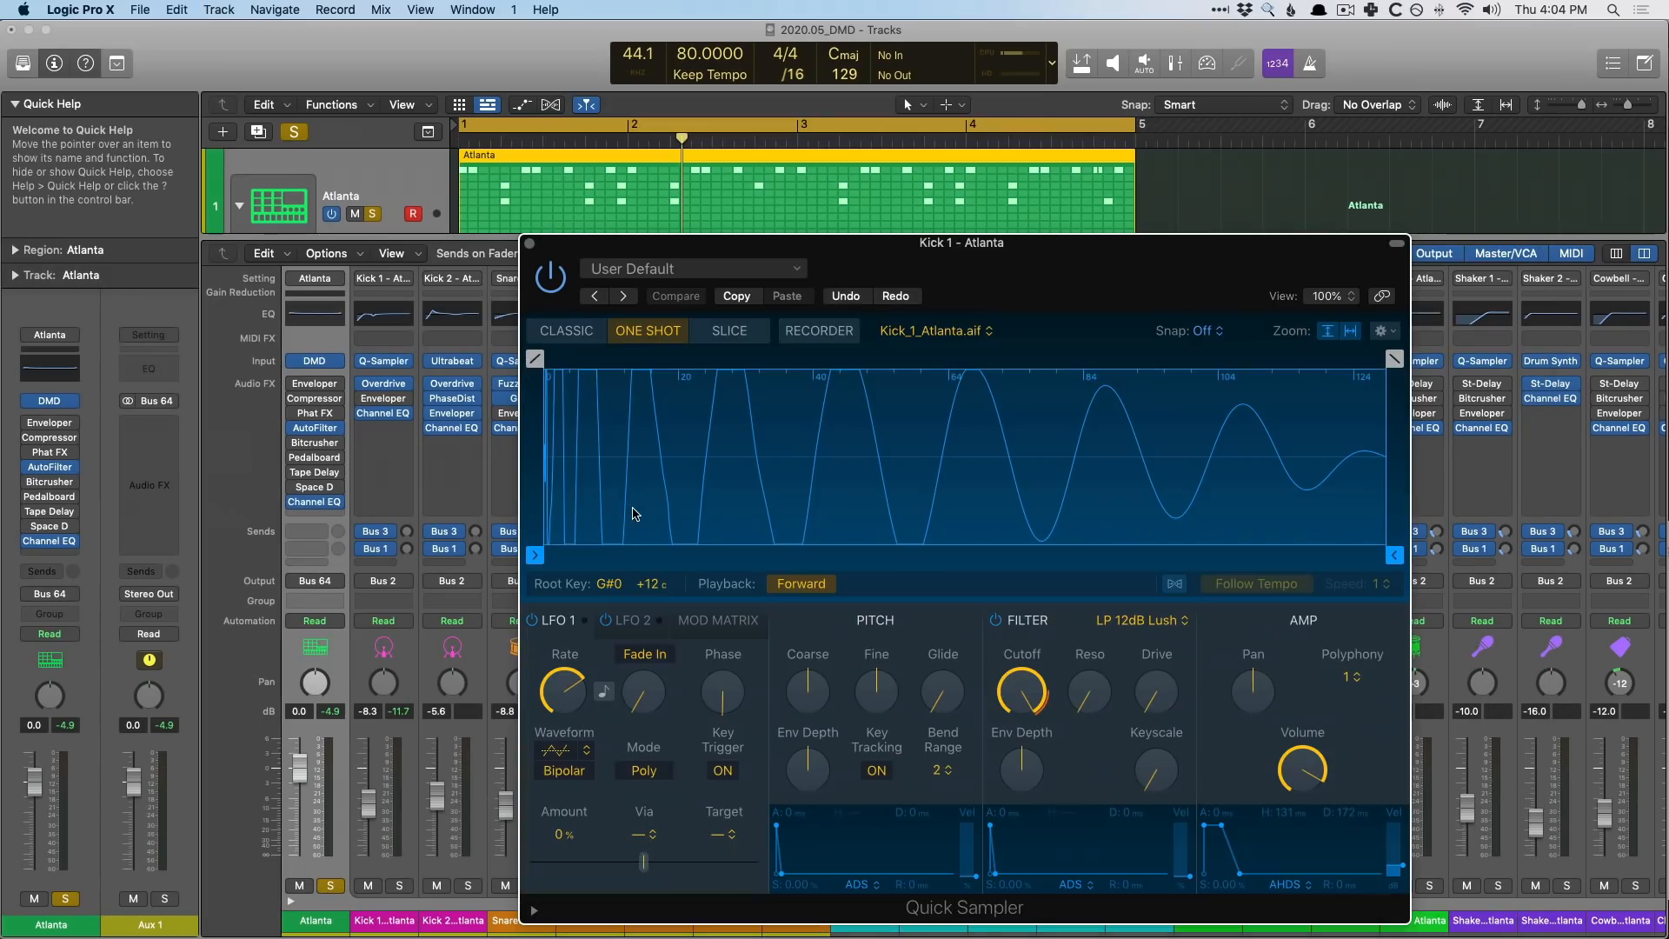
Close the Kick 1 sampler and the Mixer, and return the Atlanta stack to its collapsed, unsoloed state
click(530, 244)
key(x)
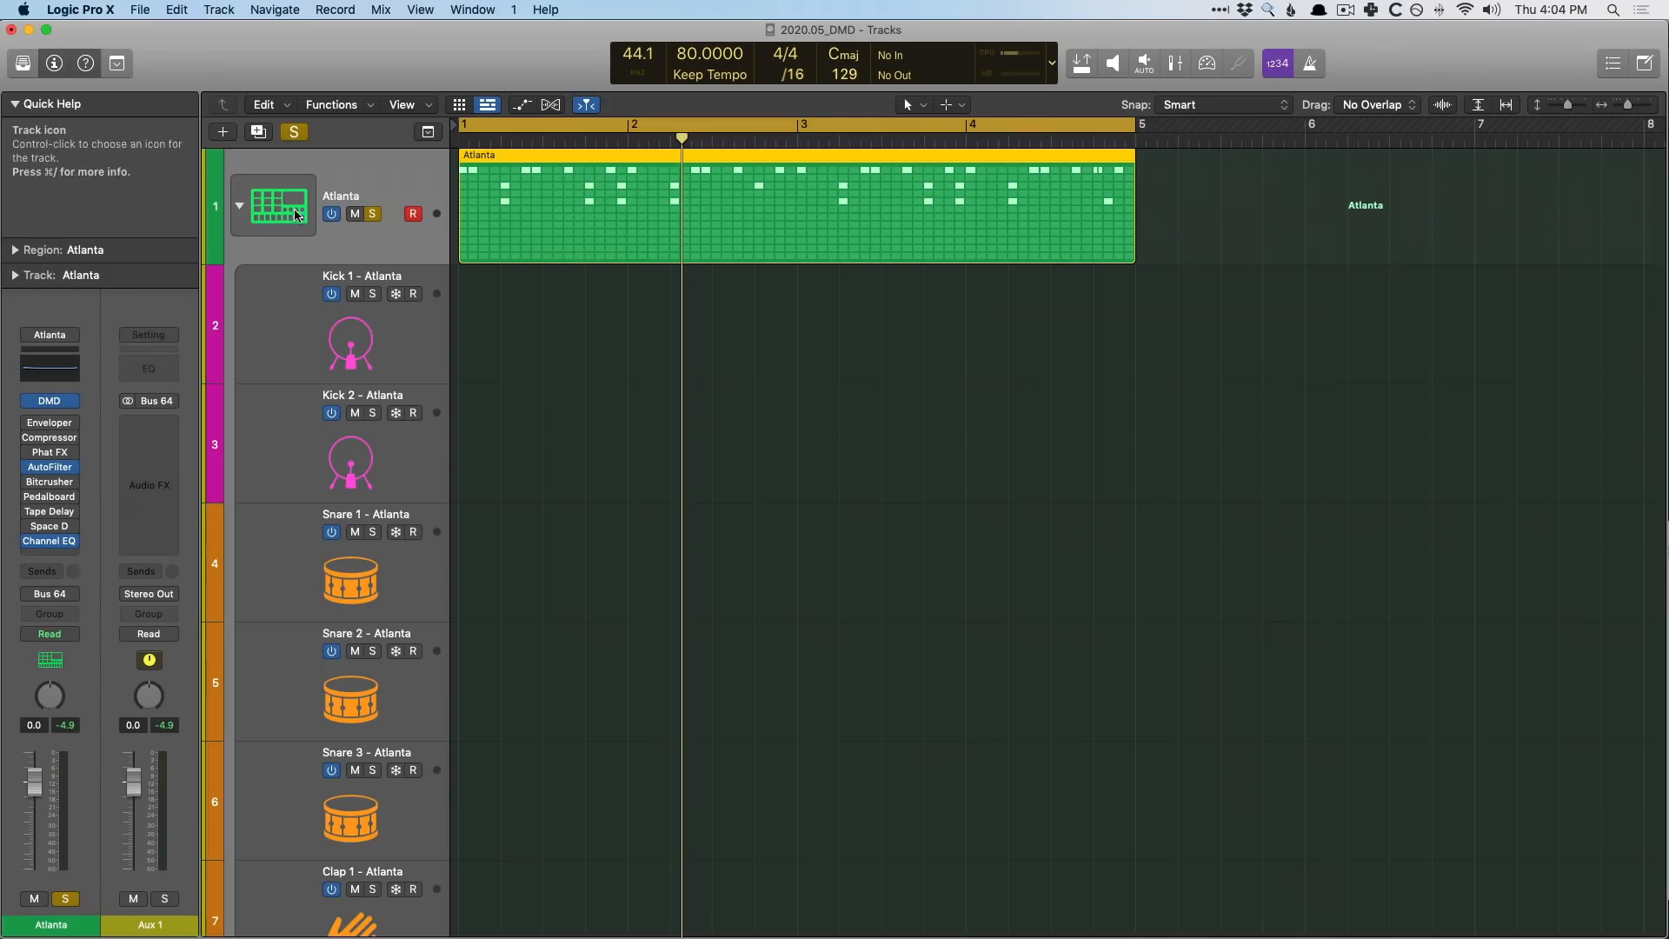
click(239, 207)
click(373, 215)
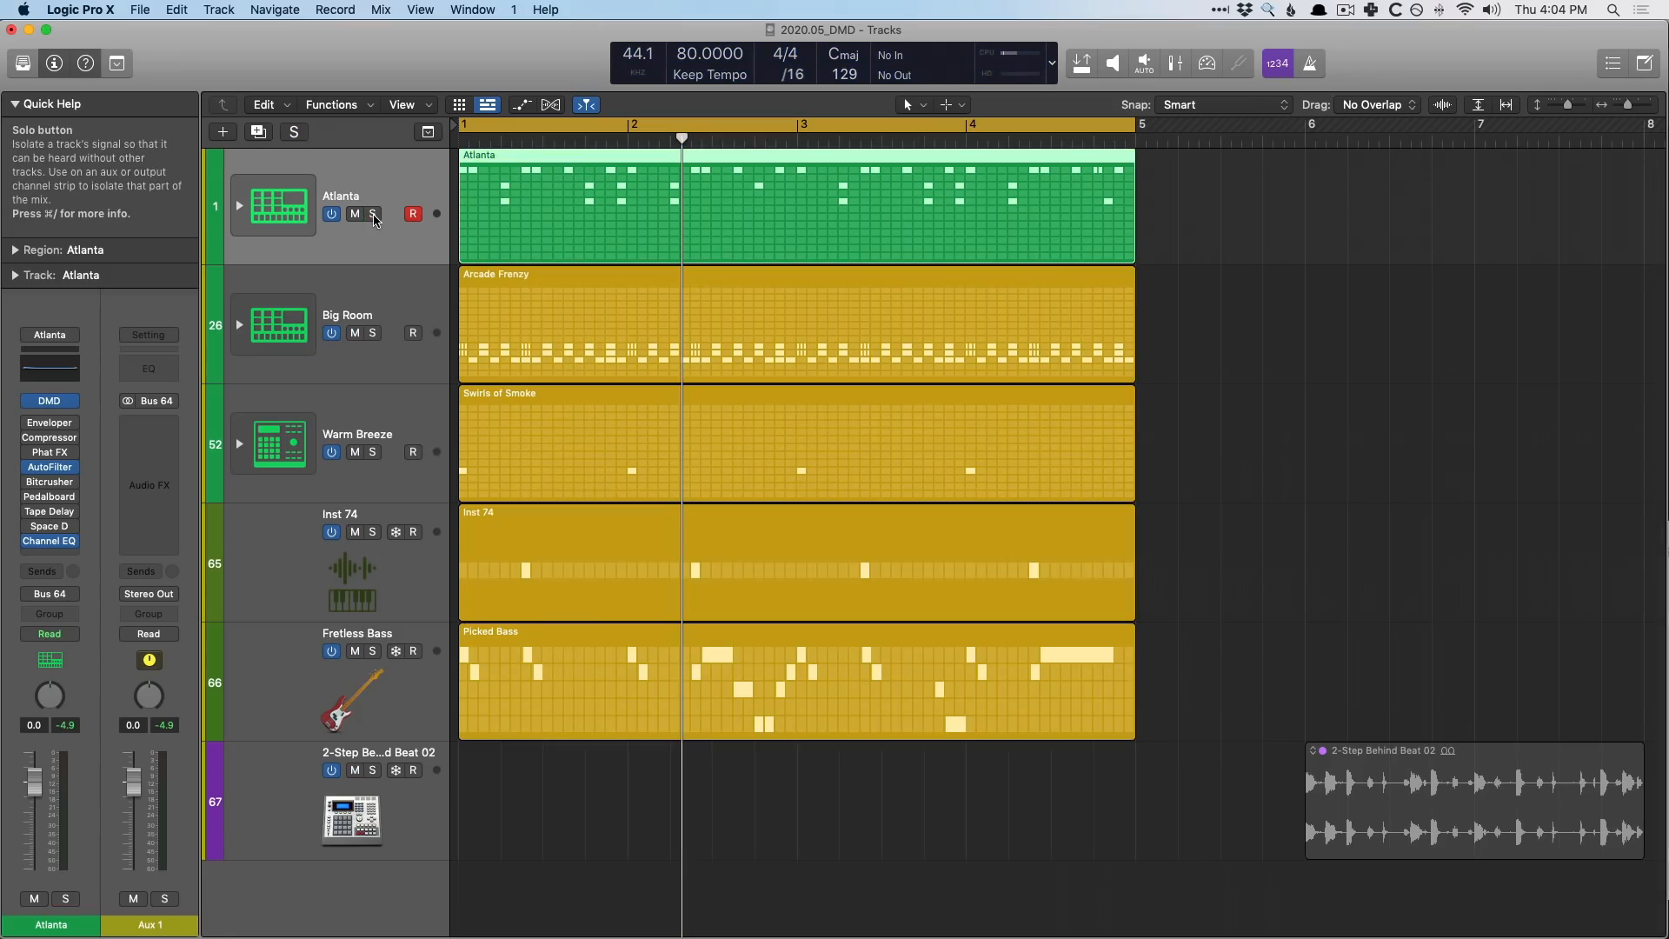
Create one software instrument track below Atlanta and load Drum Machine Designer on it
key(alt+super+n)
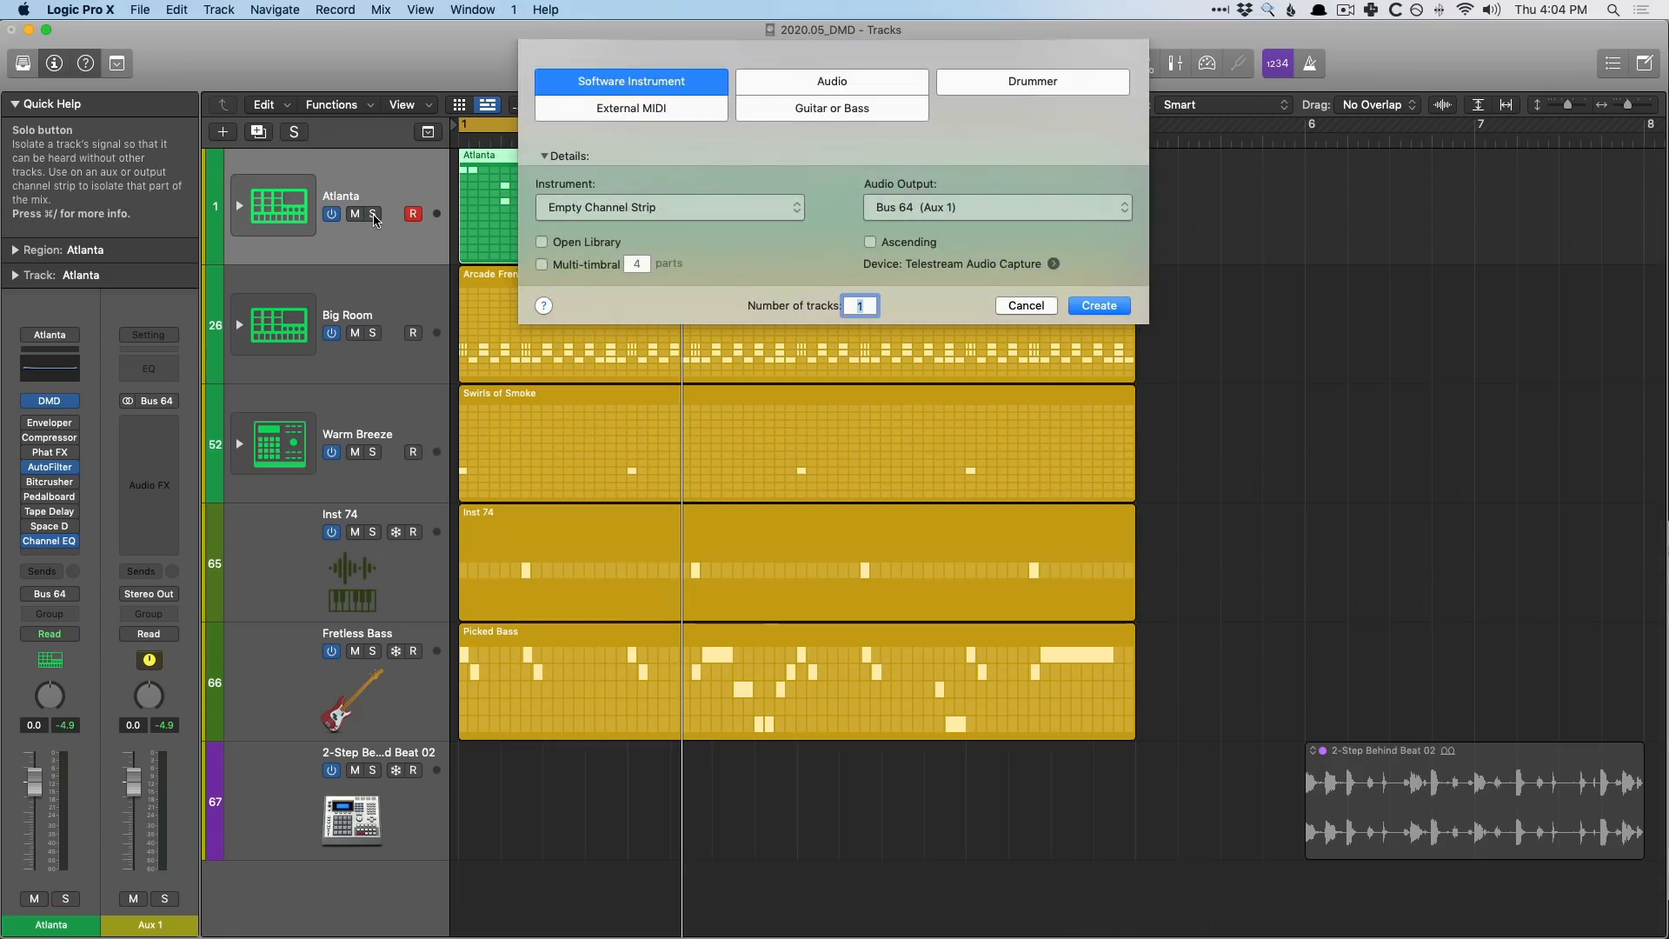
key(Return)
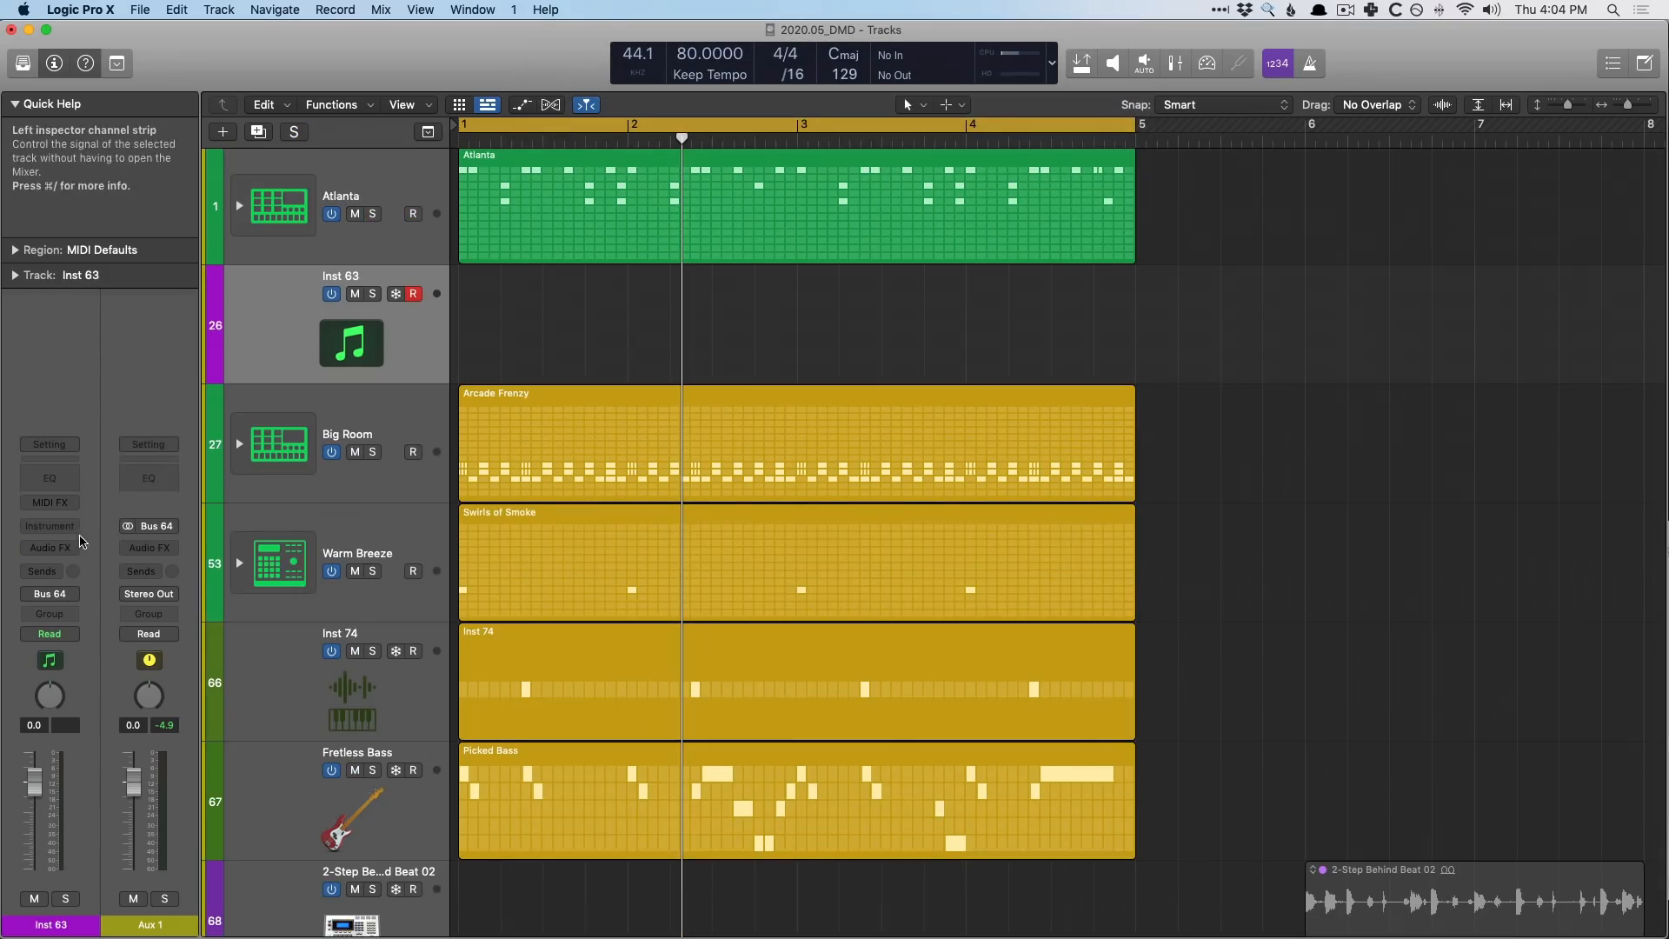
click(70, 528)
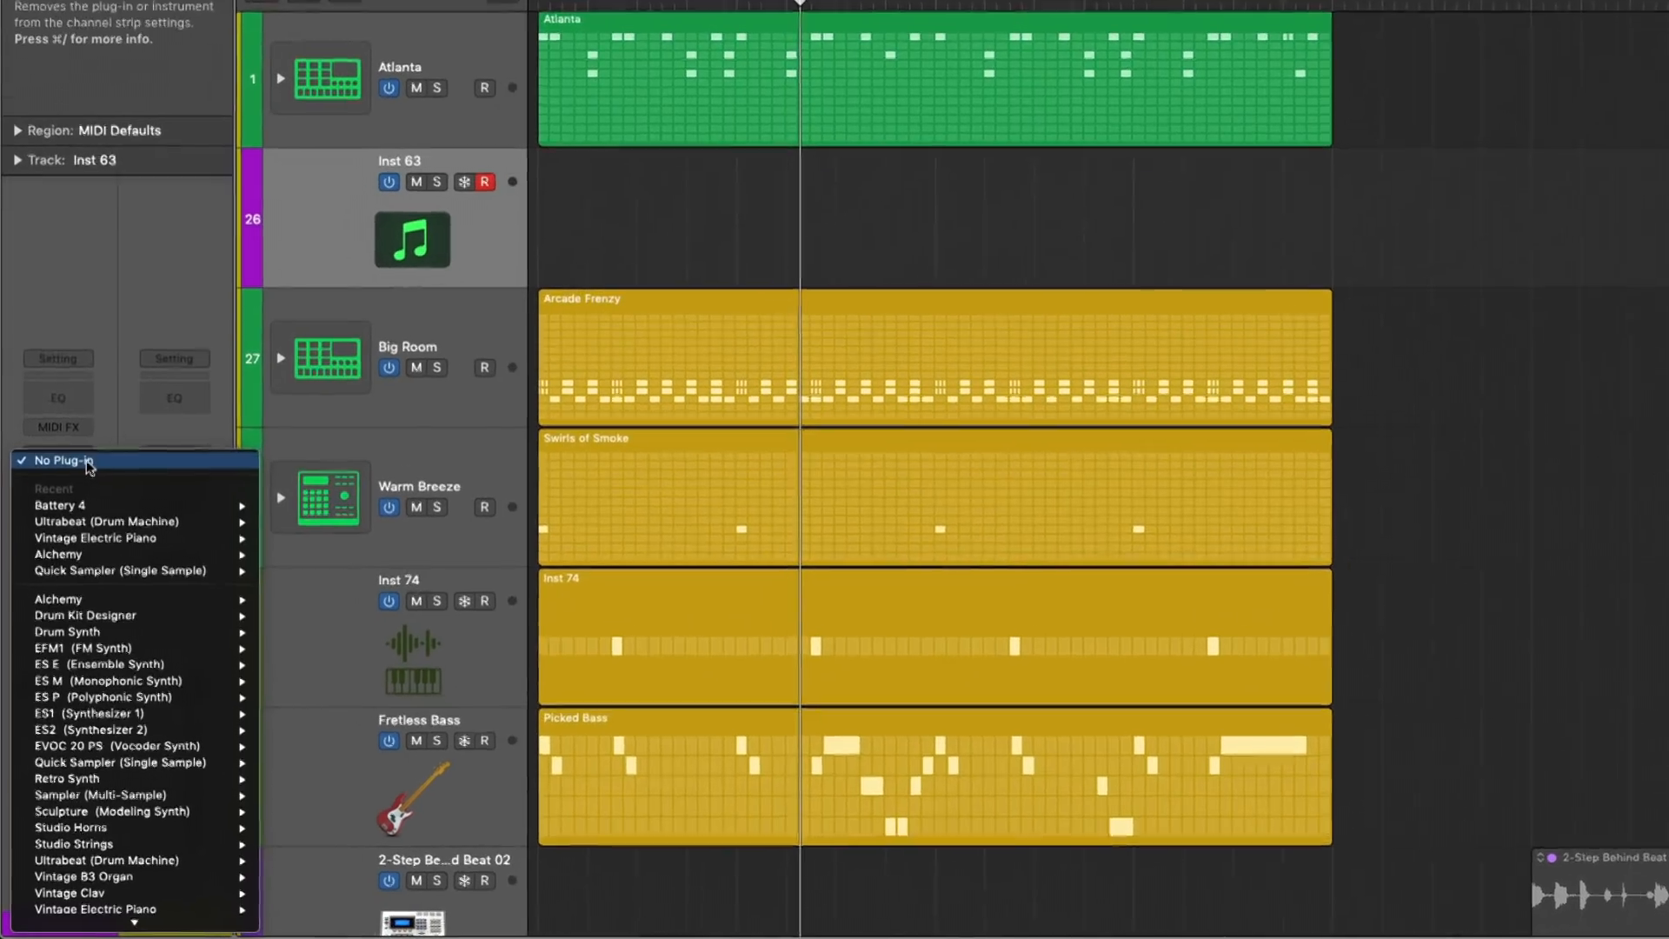
scroll(127, 571, down, 5)
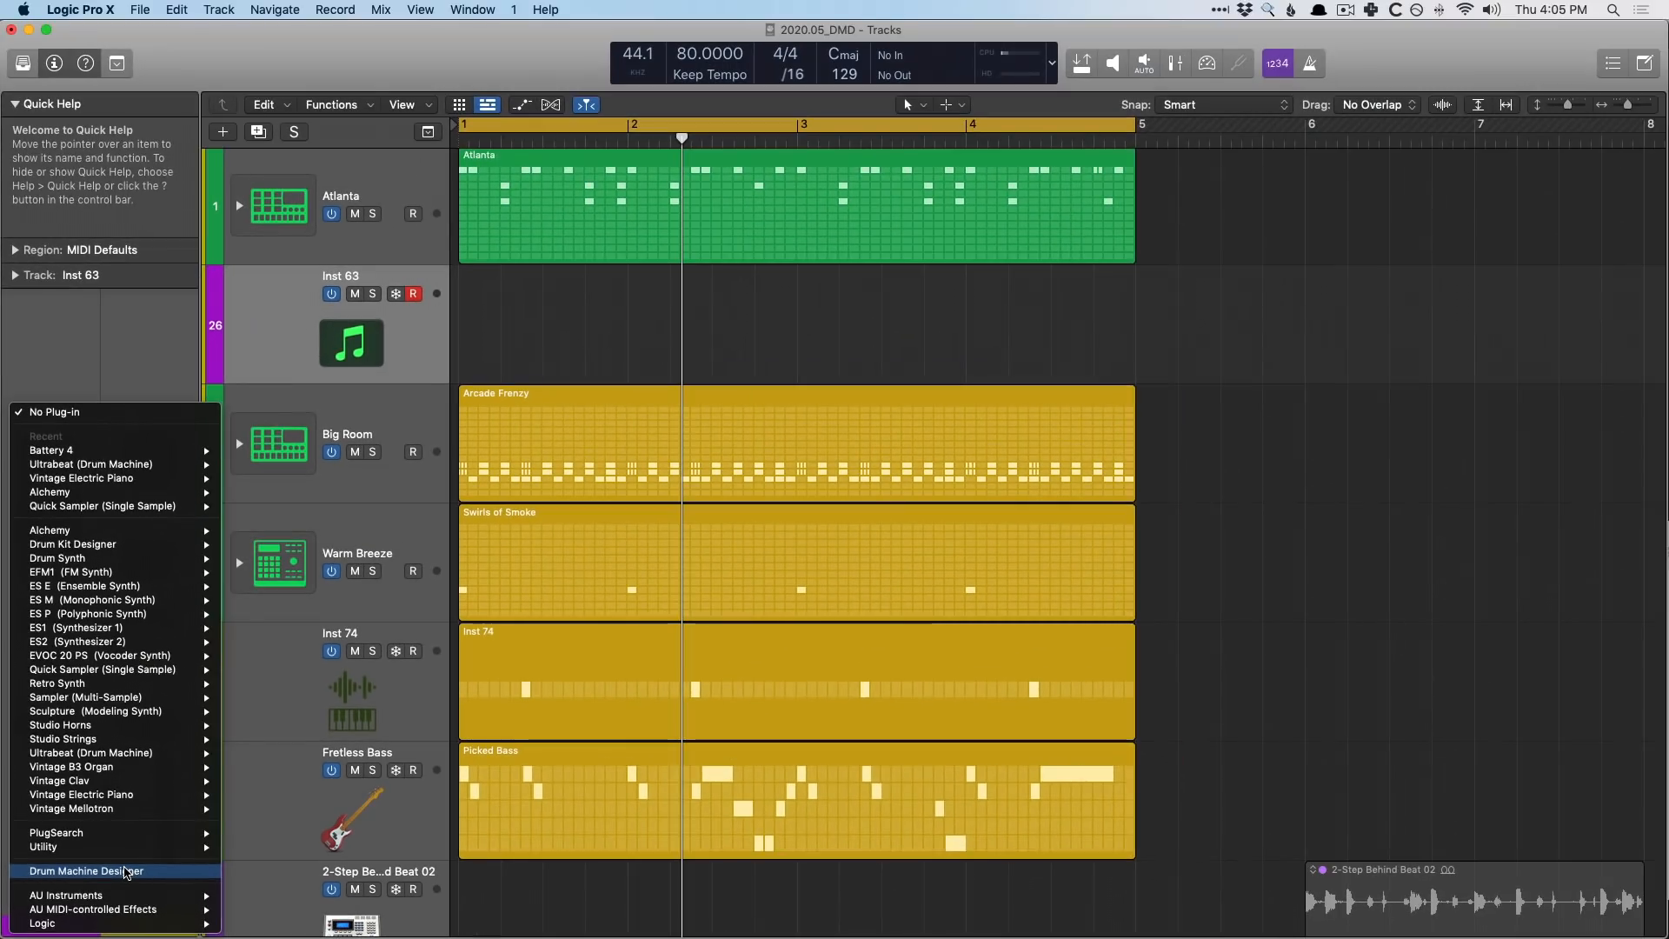
click(151, 859)
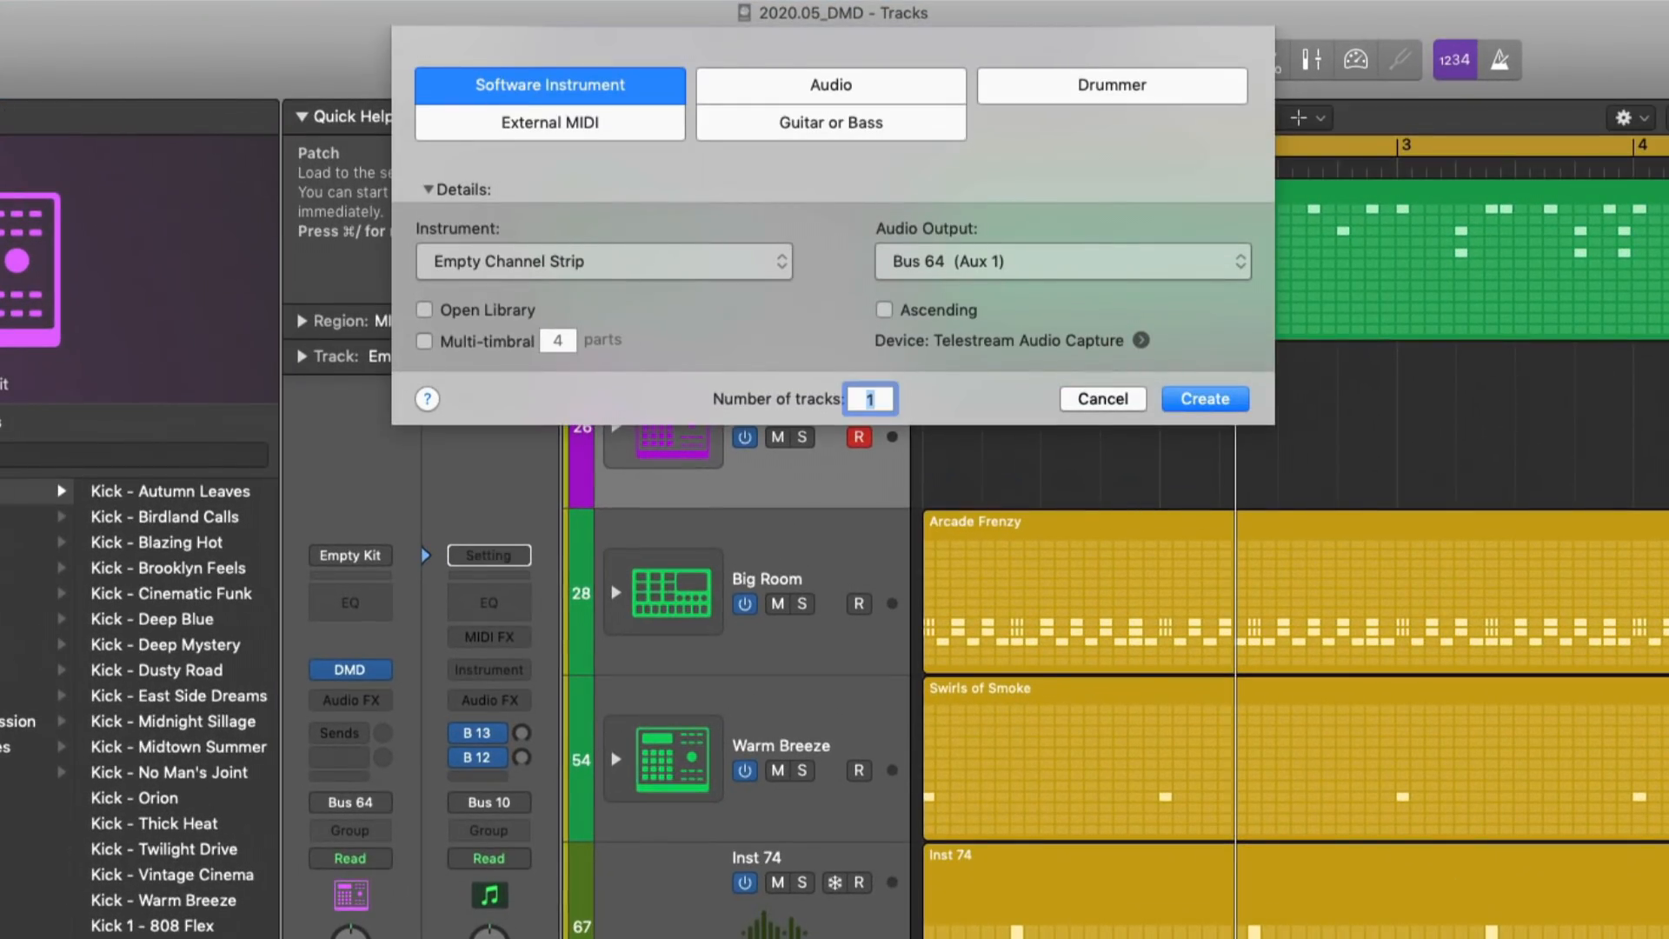
Look through the instruments offered for a new software instrument track, and leave without creating one
click(484, 270)
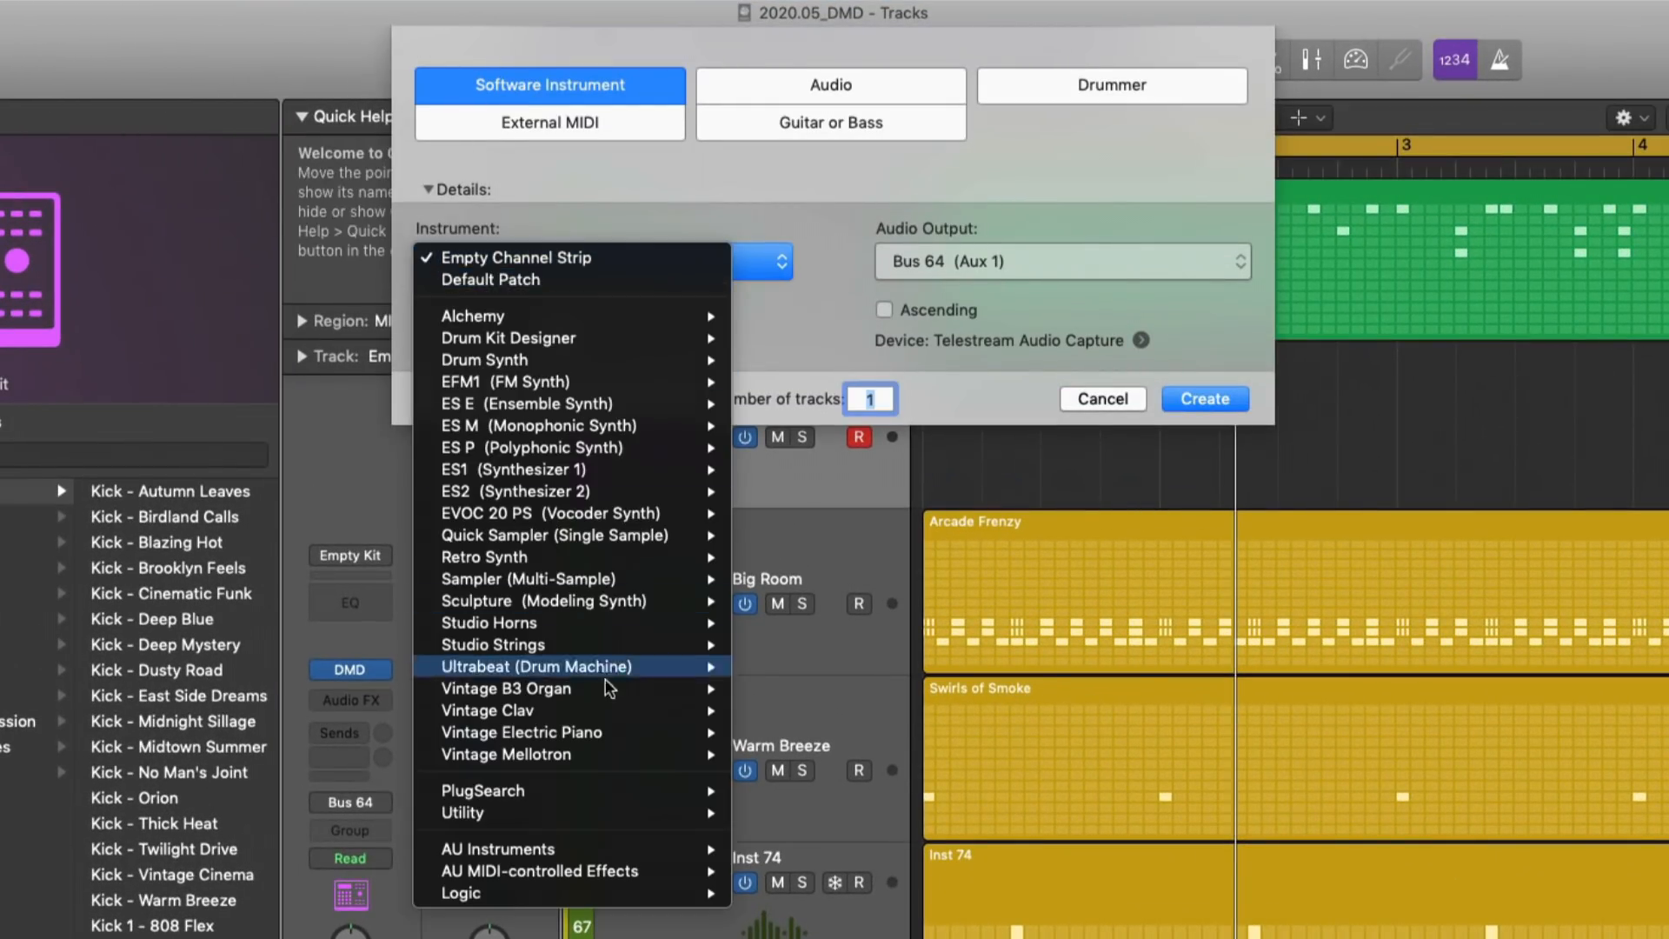
mouse_move(605, 692)
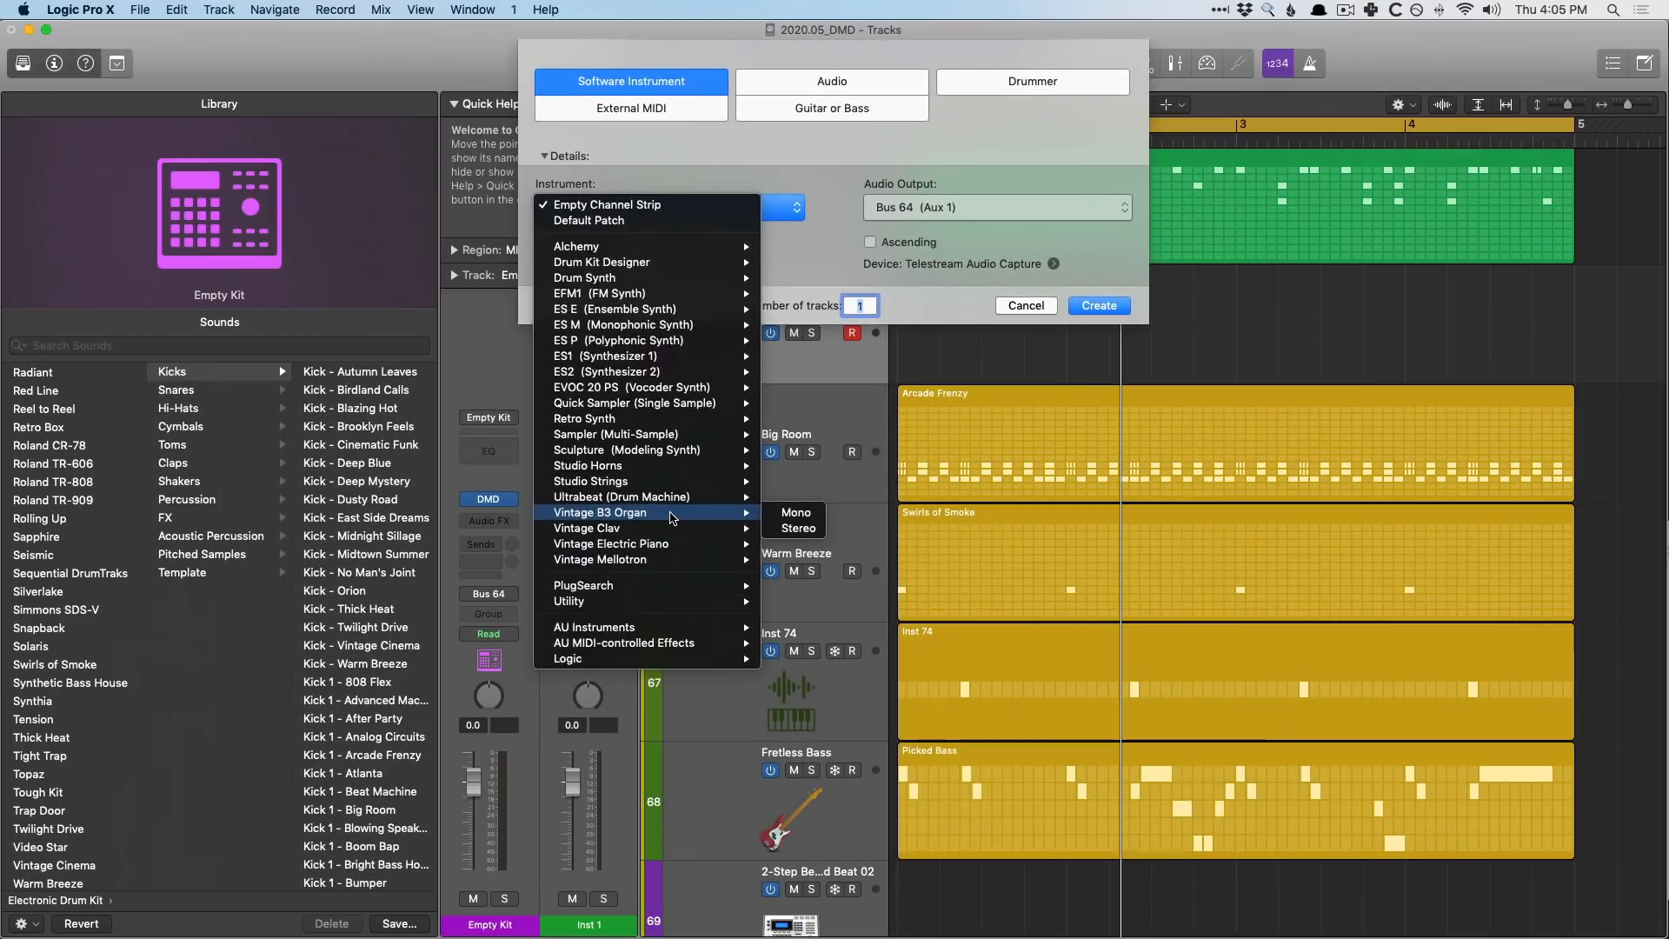
key(Escape)
click(1077, 402)
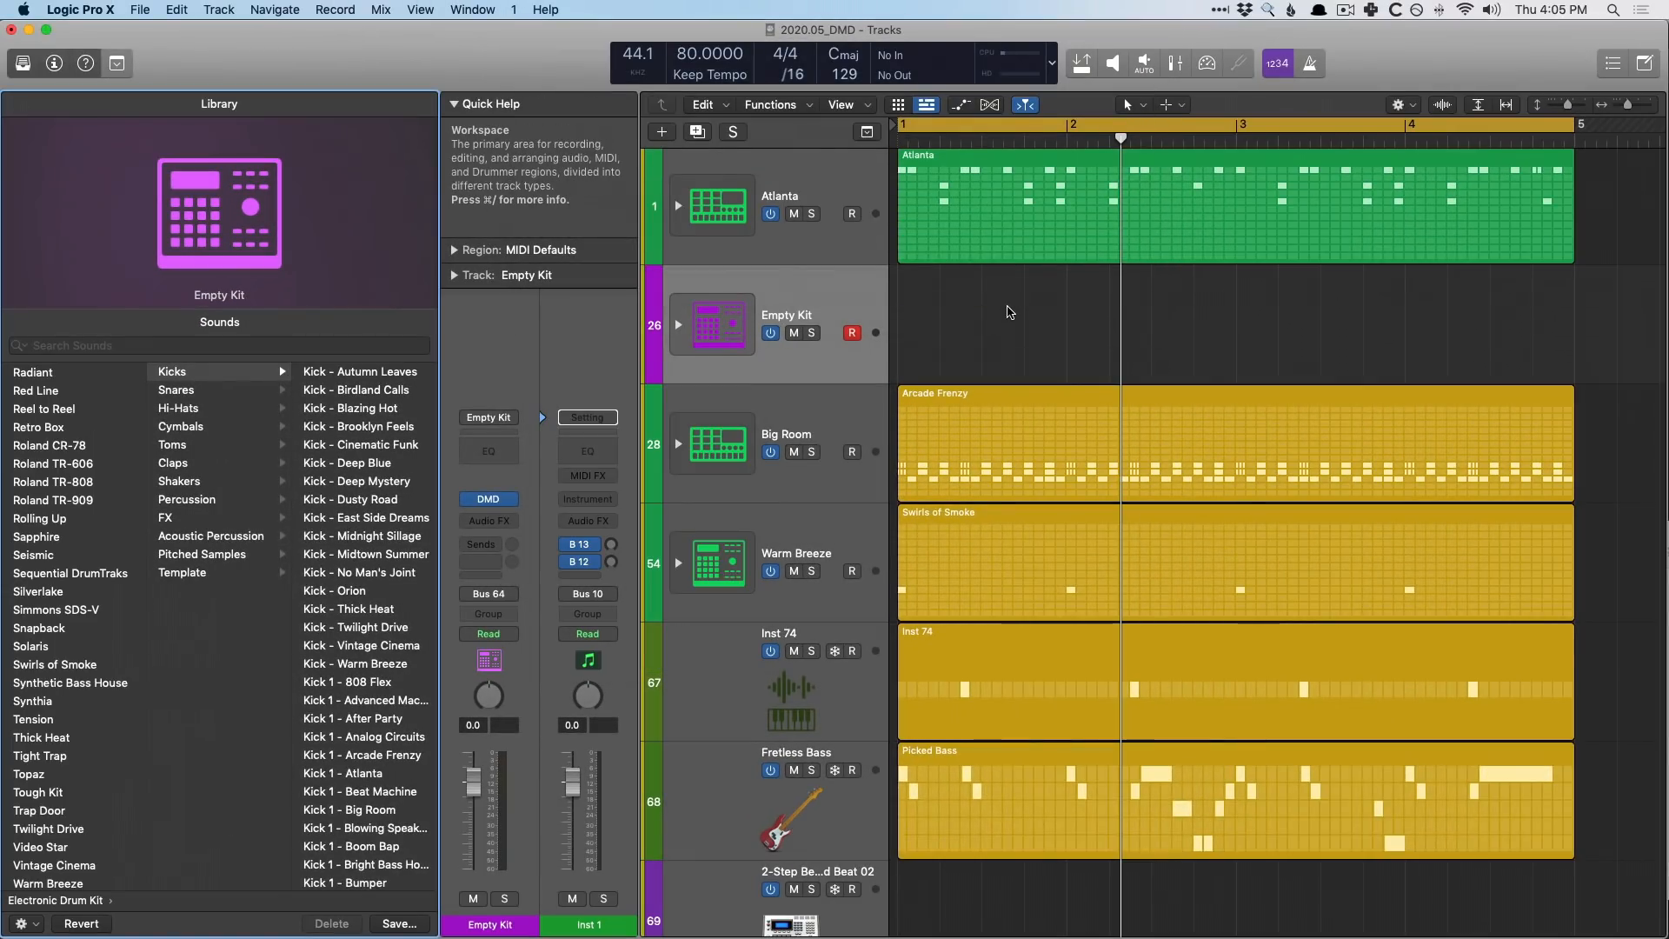
Open Drum Machine Designer for the Atlanta track and hide the Library
click(826, 192)
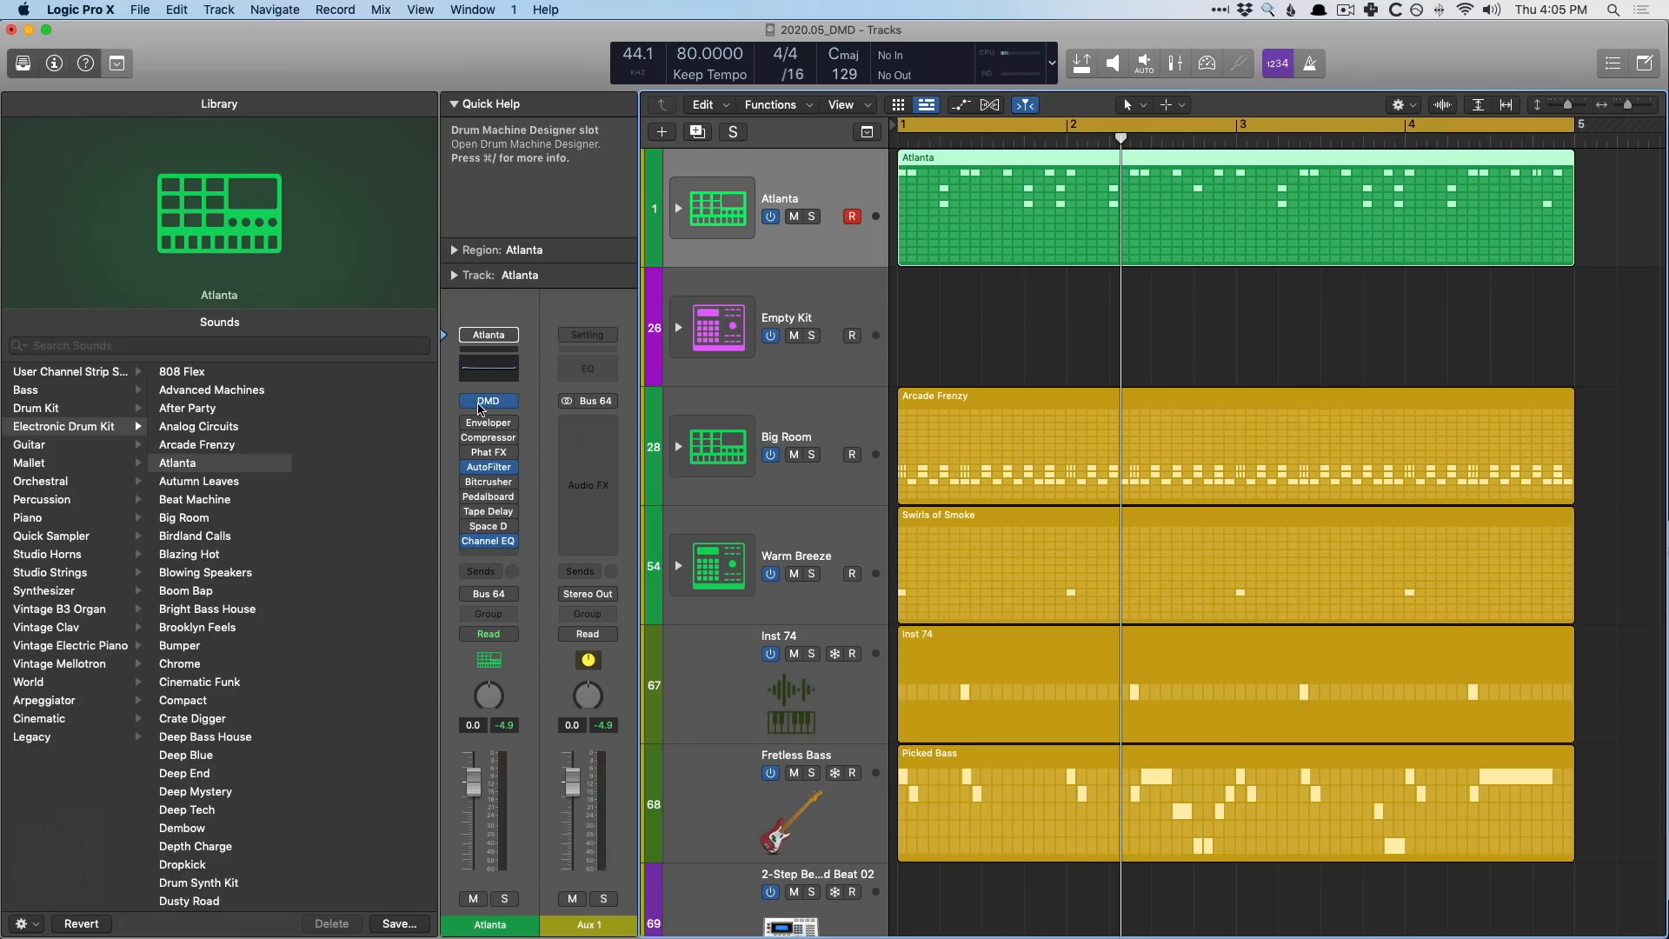
click(488, 401)
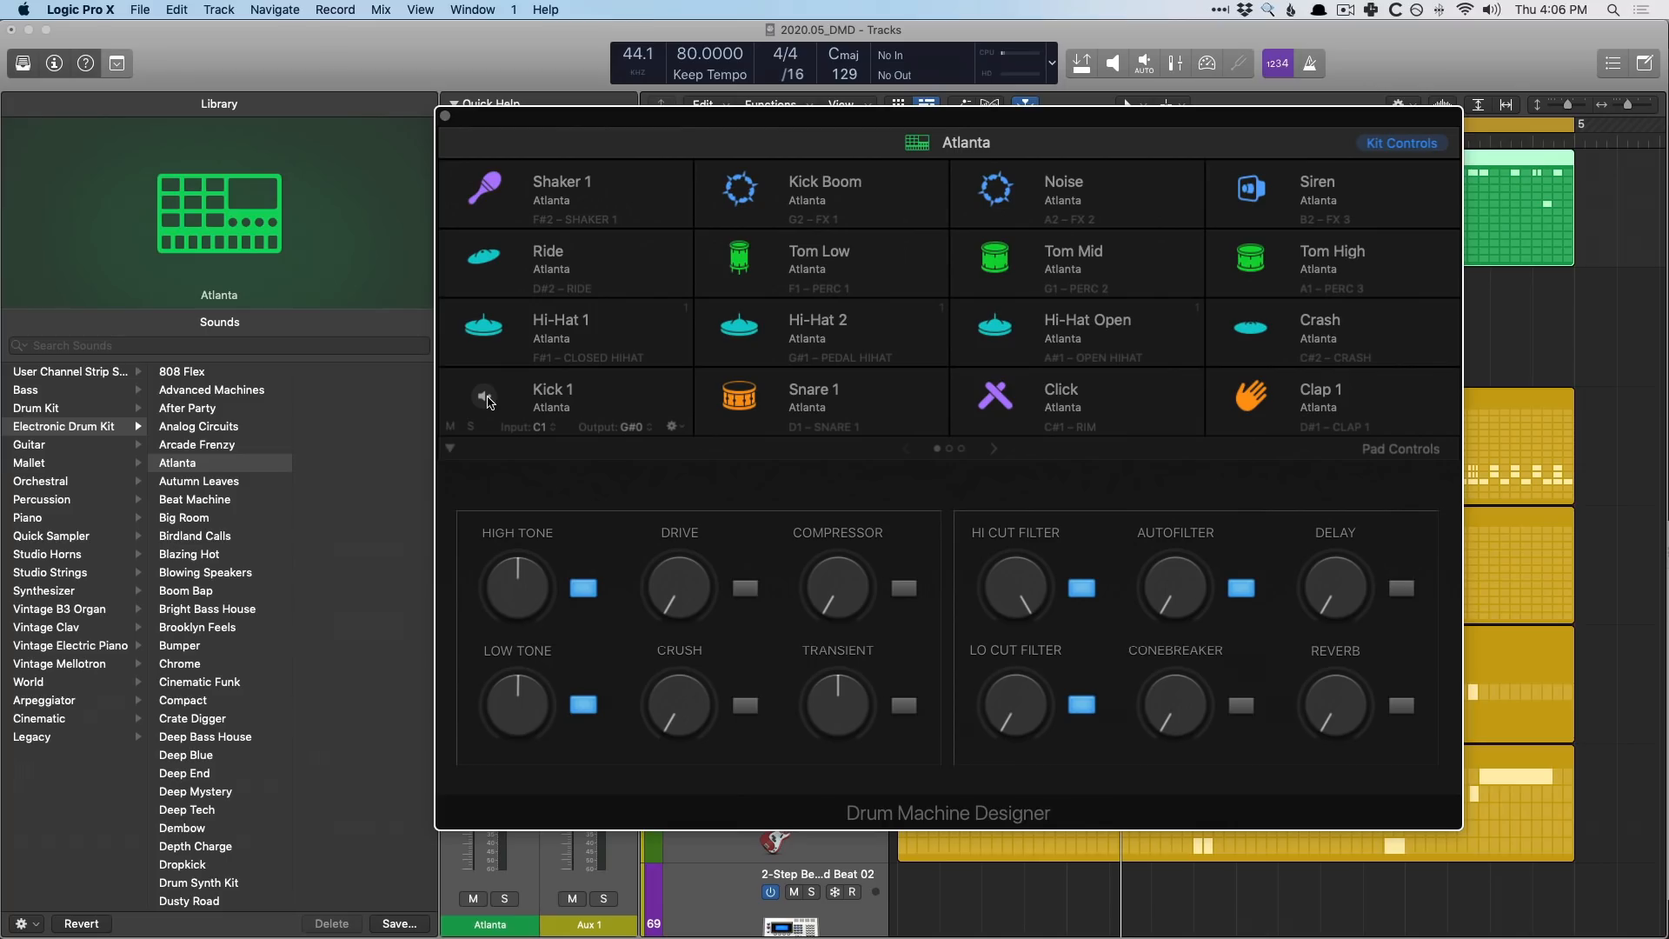
key(y)
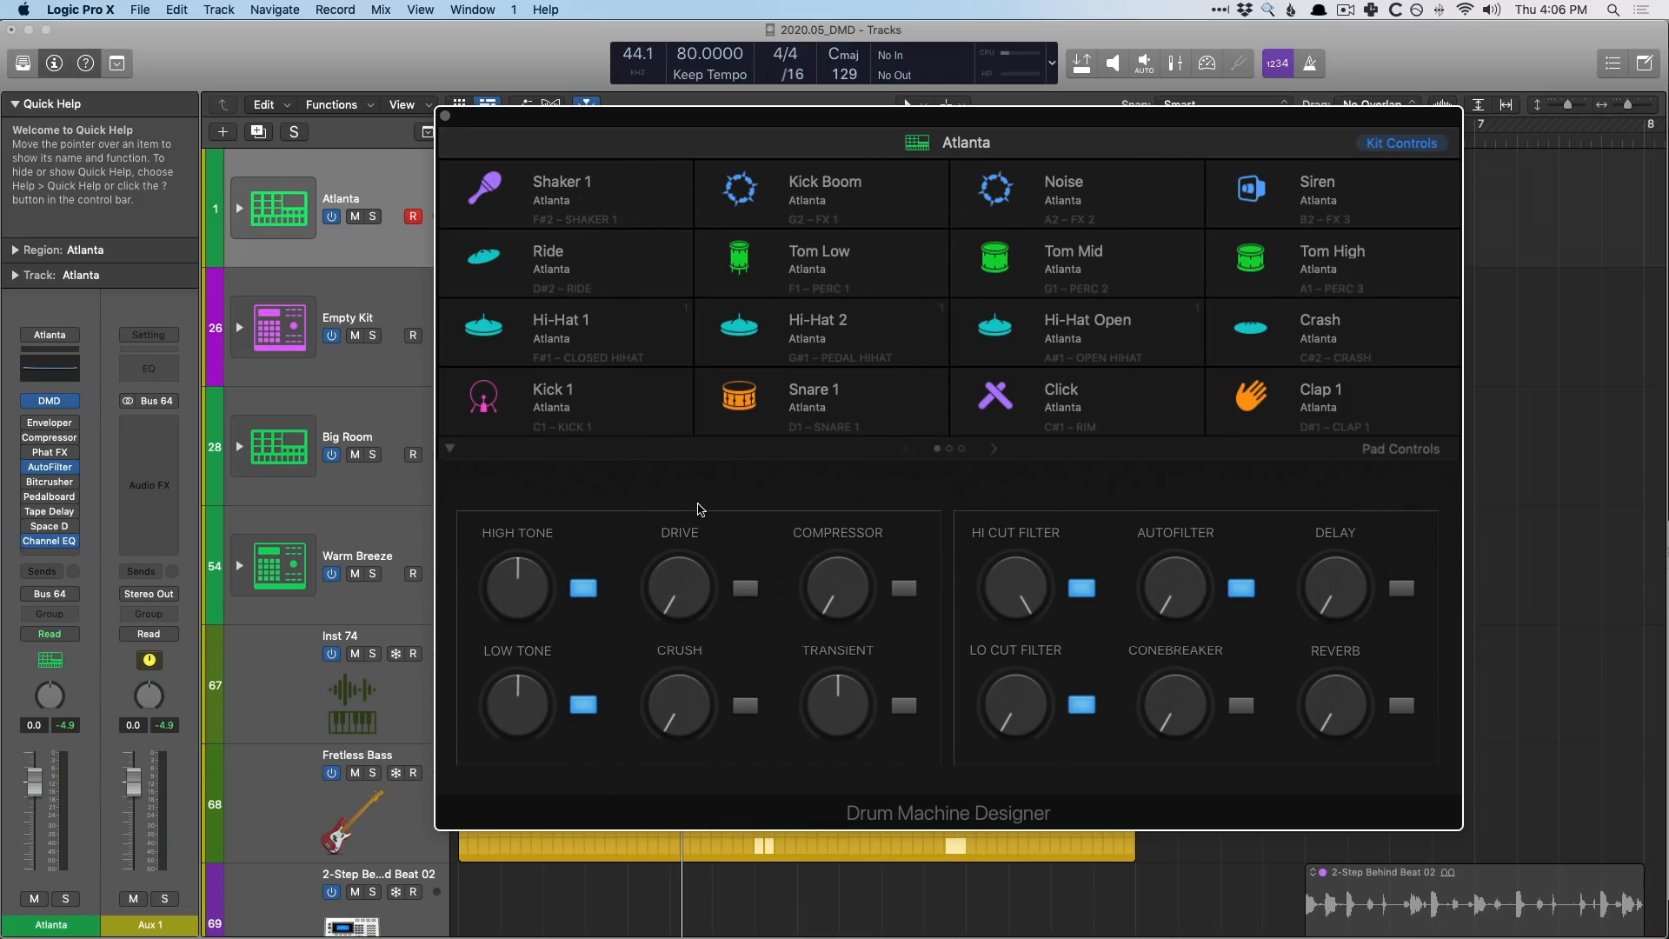
Switch the Atlanta kit's Drive, Compressor and Crush effects on and back off one at a time
click(751, 596)
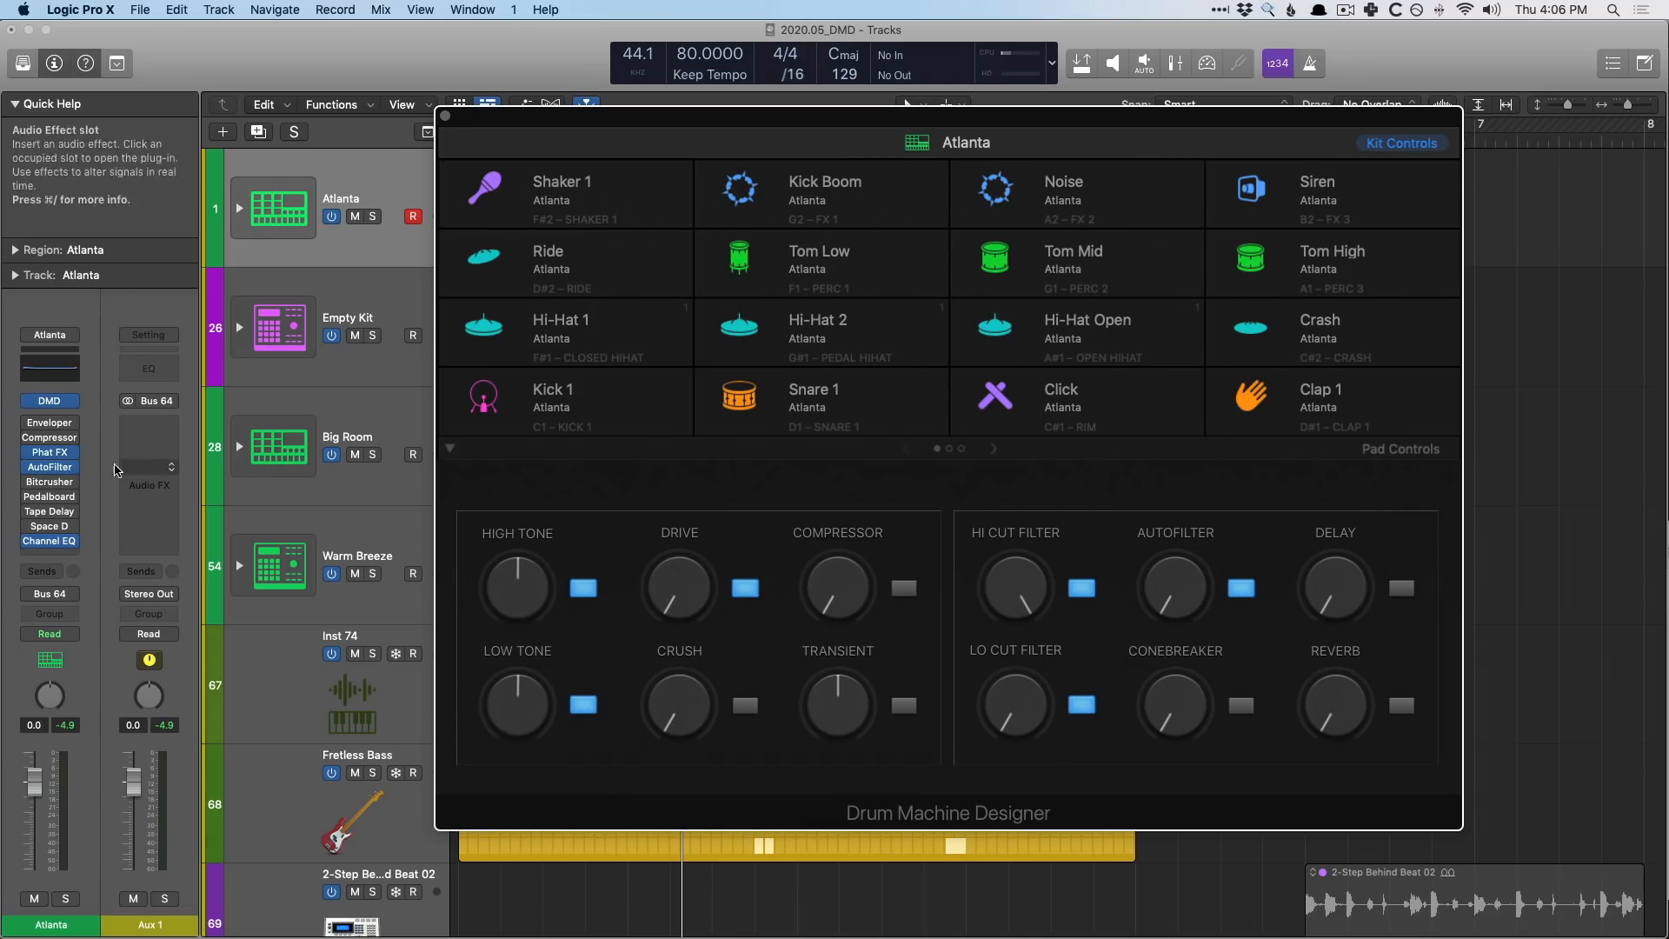
click(749, 591)
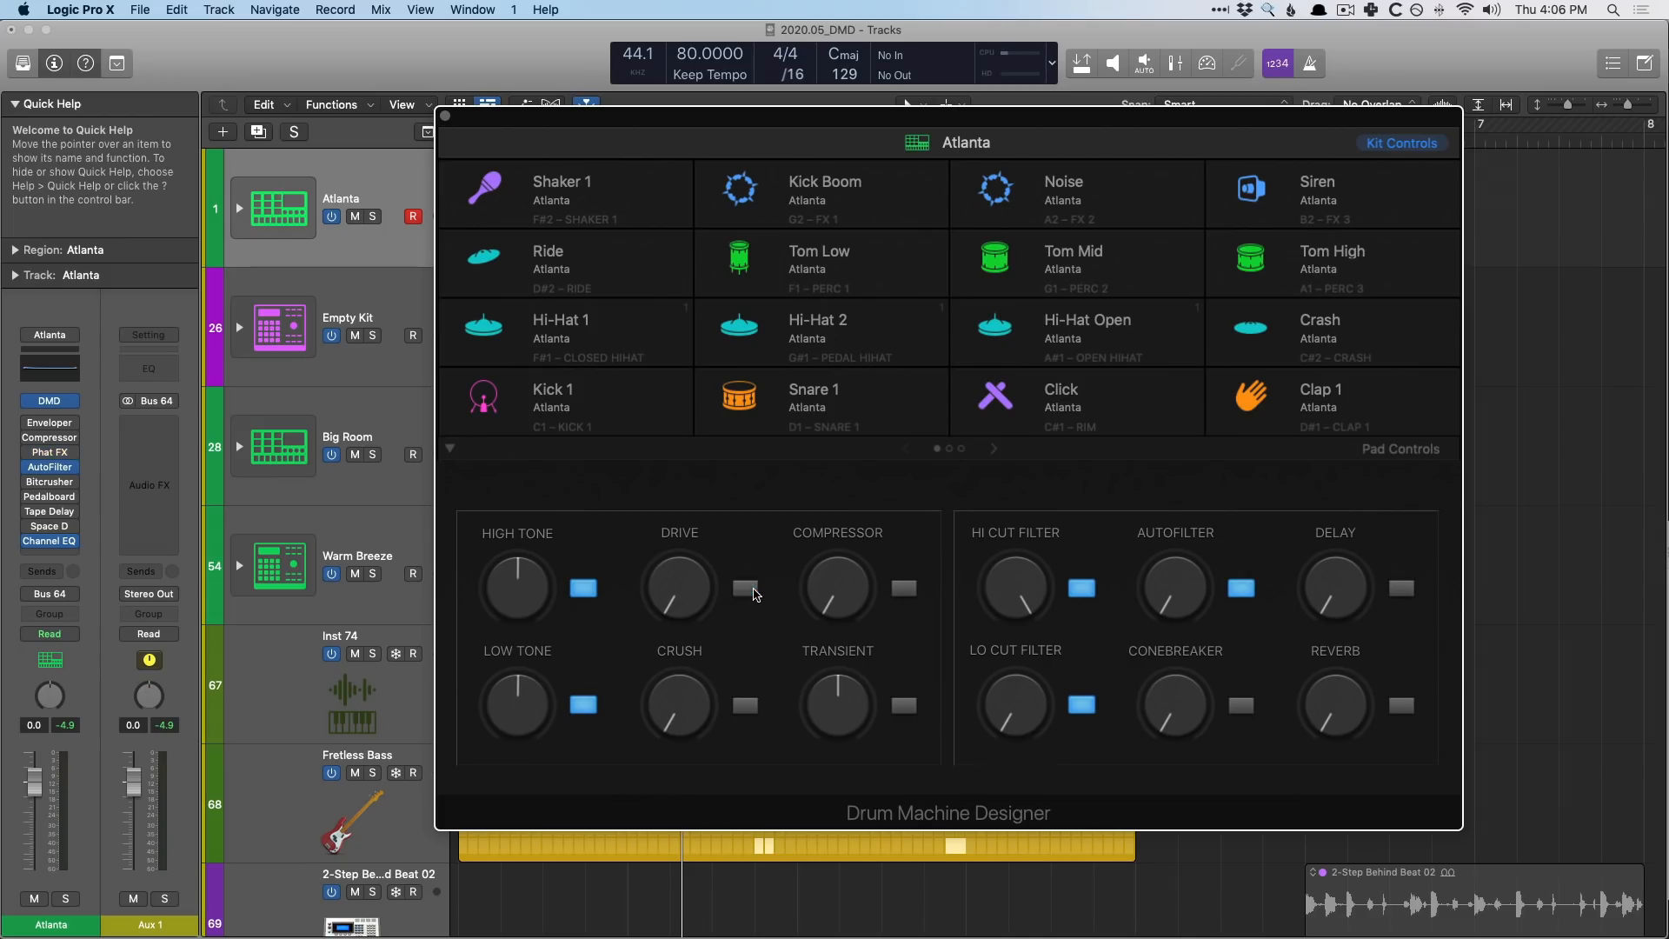
click(900, 591)
click(900, 591)
click(744, 706)
click(744, 706)
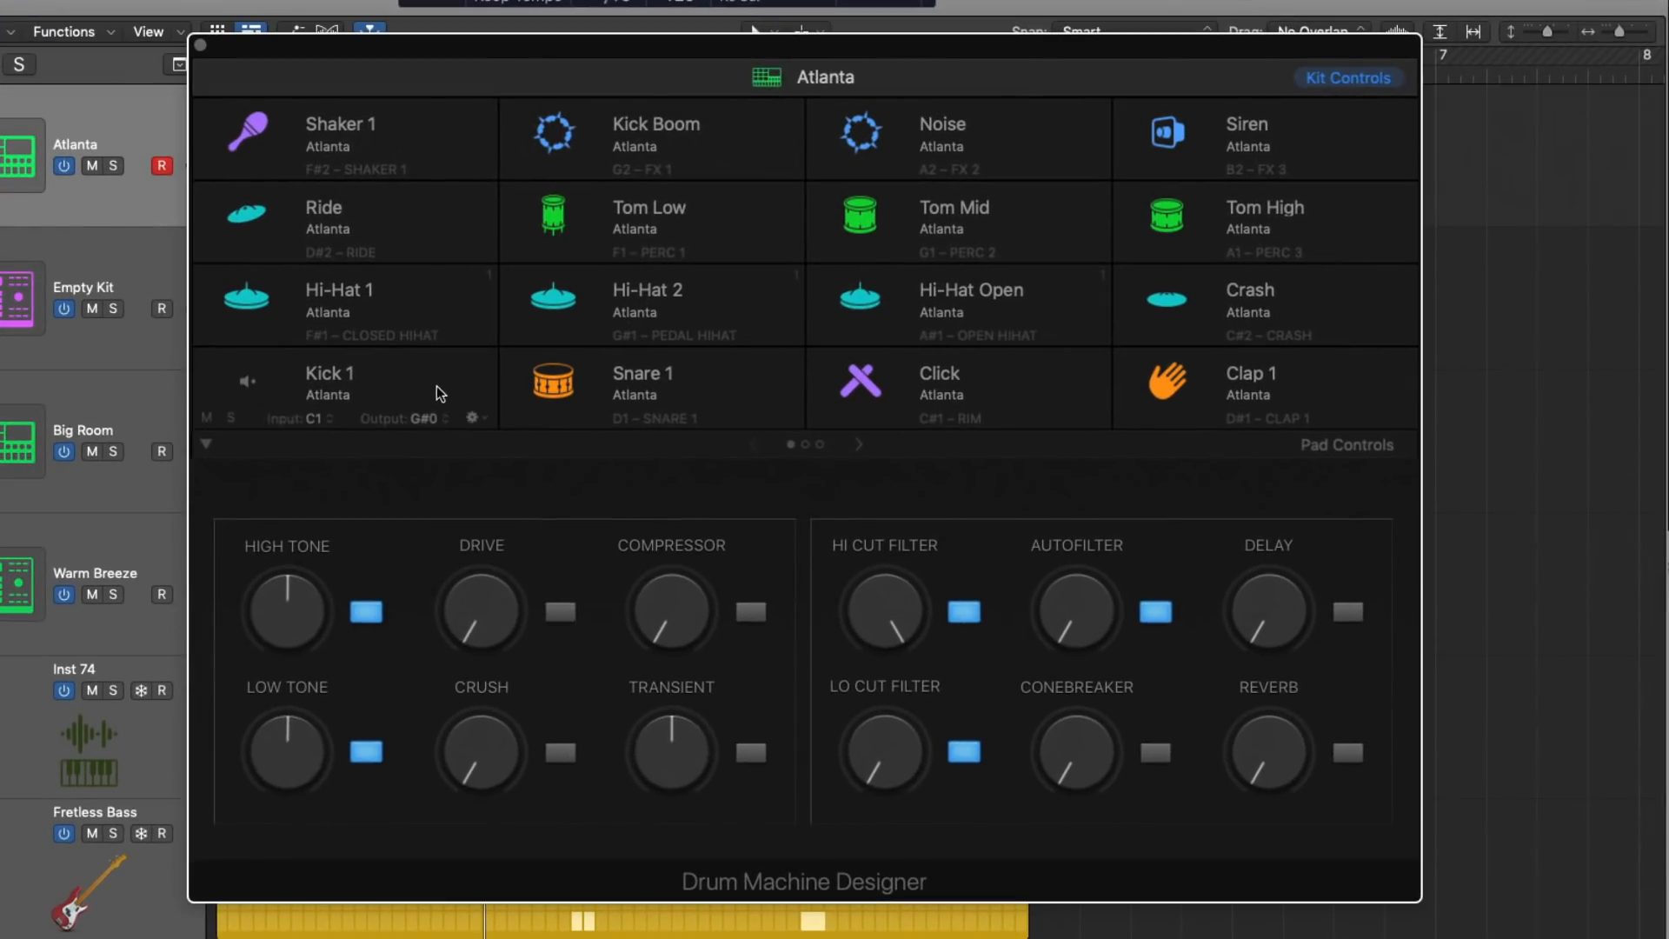
In the Kick 1 pad's Q-Sampler Main view, set the sample start to about 0.011 s with a fade-in of about 0.015 s
click(641, 397)
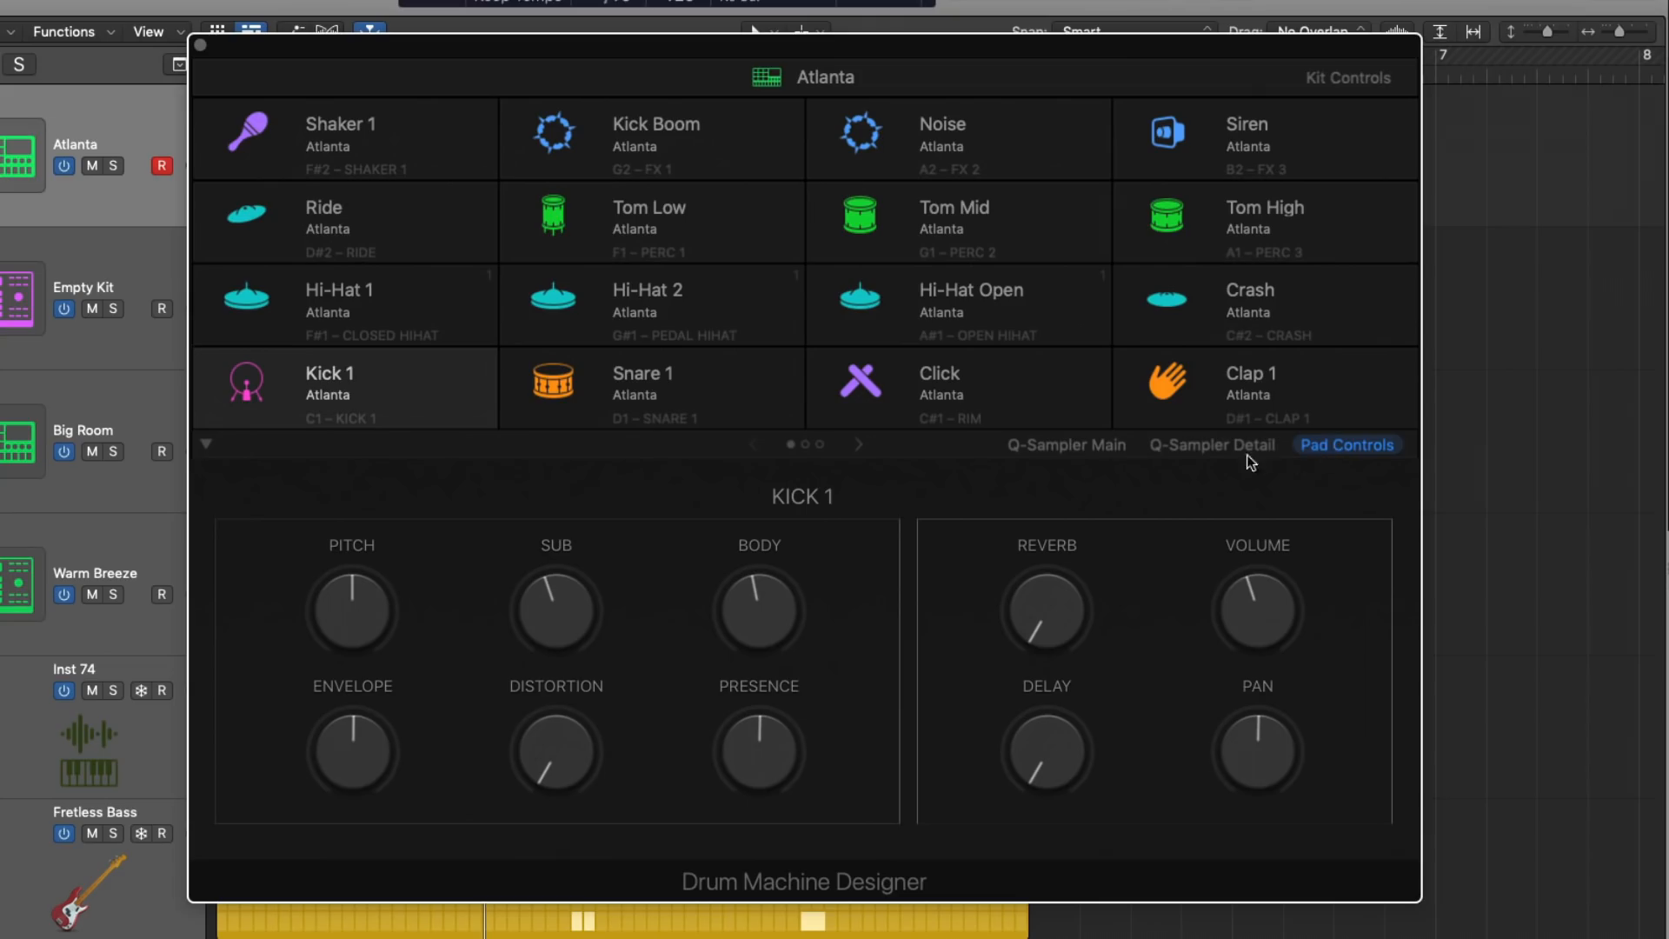
click(1097, 449)
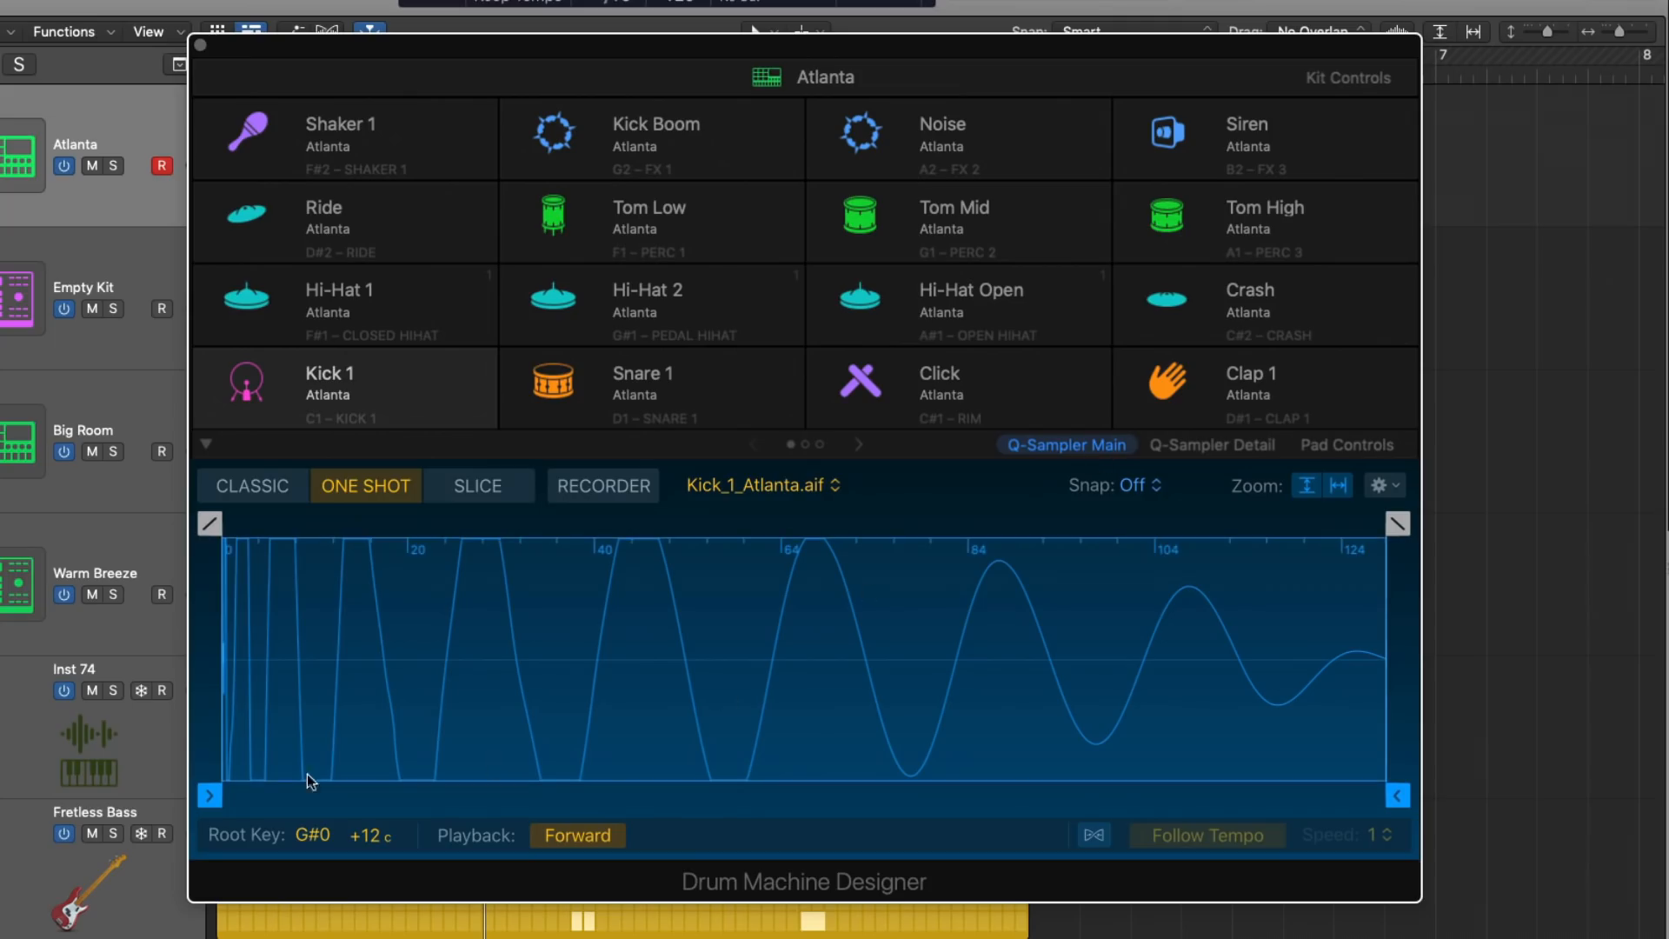
drag(211, 796, 328, 790)
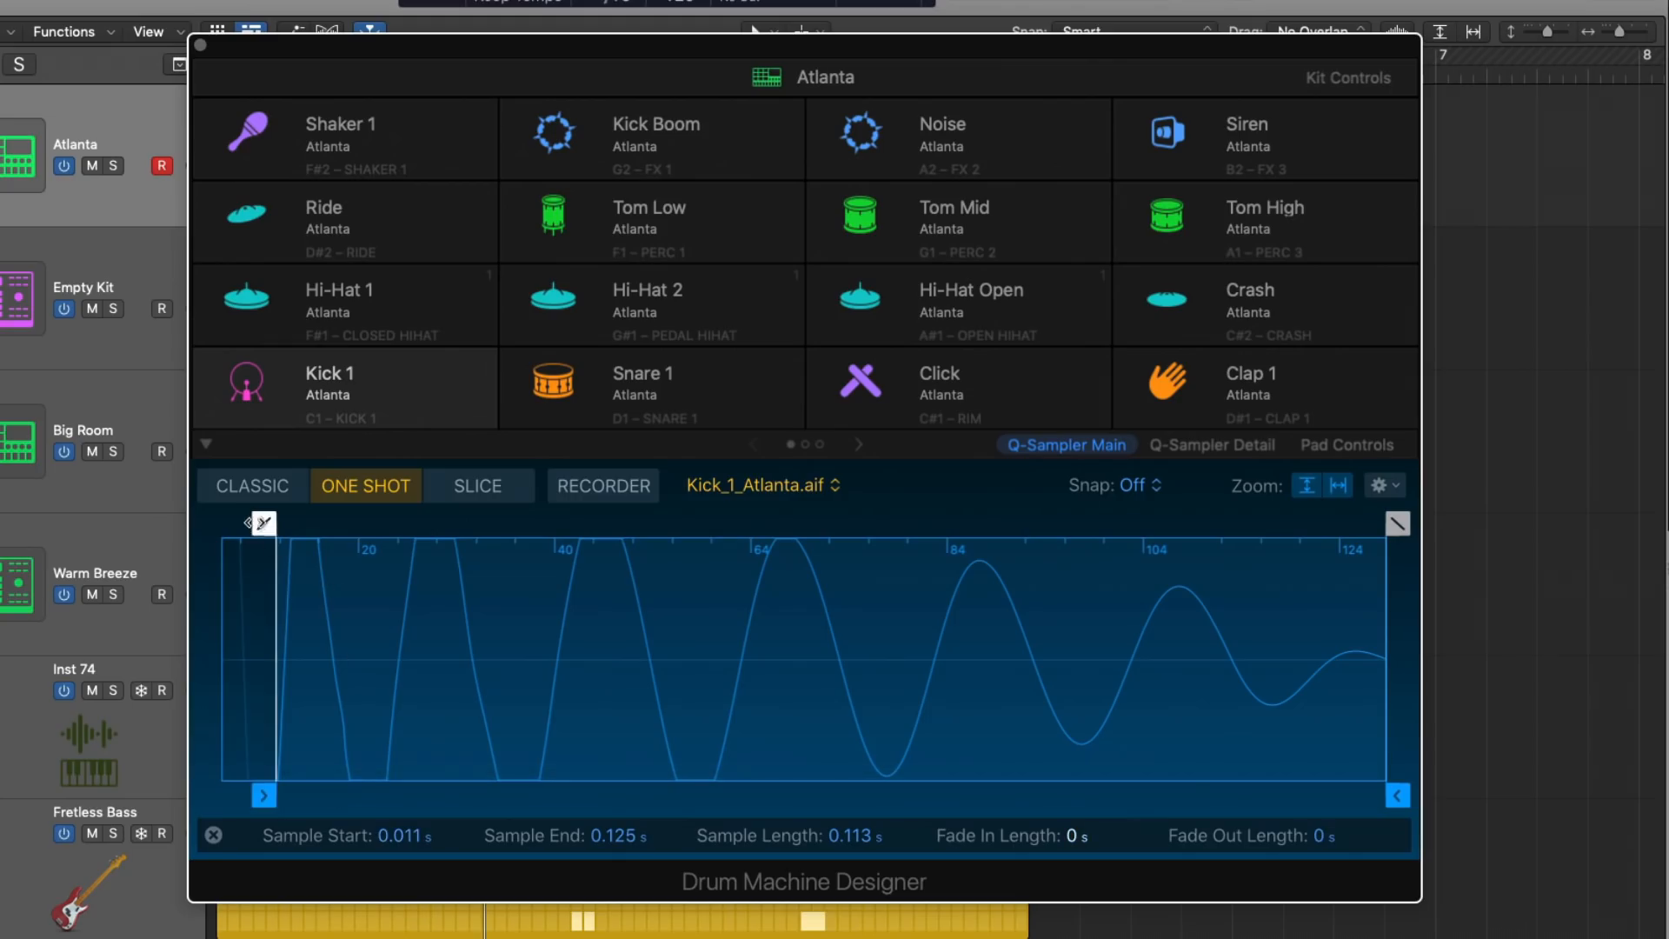
drag(265, 525, 413, 527)
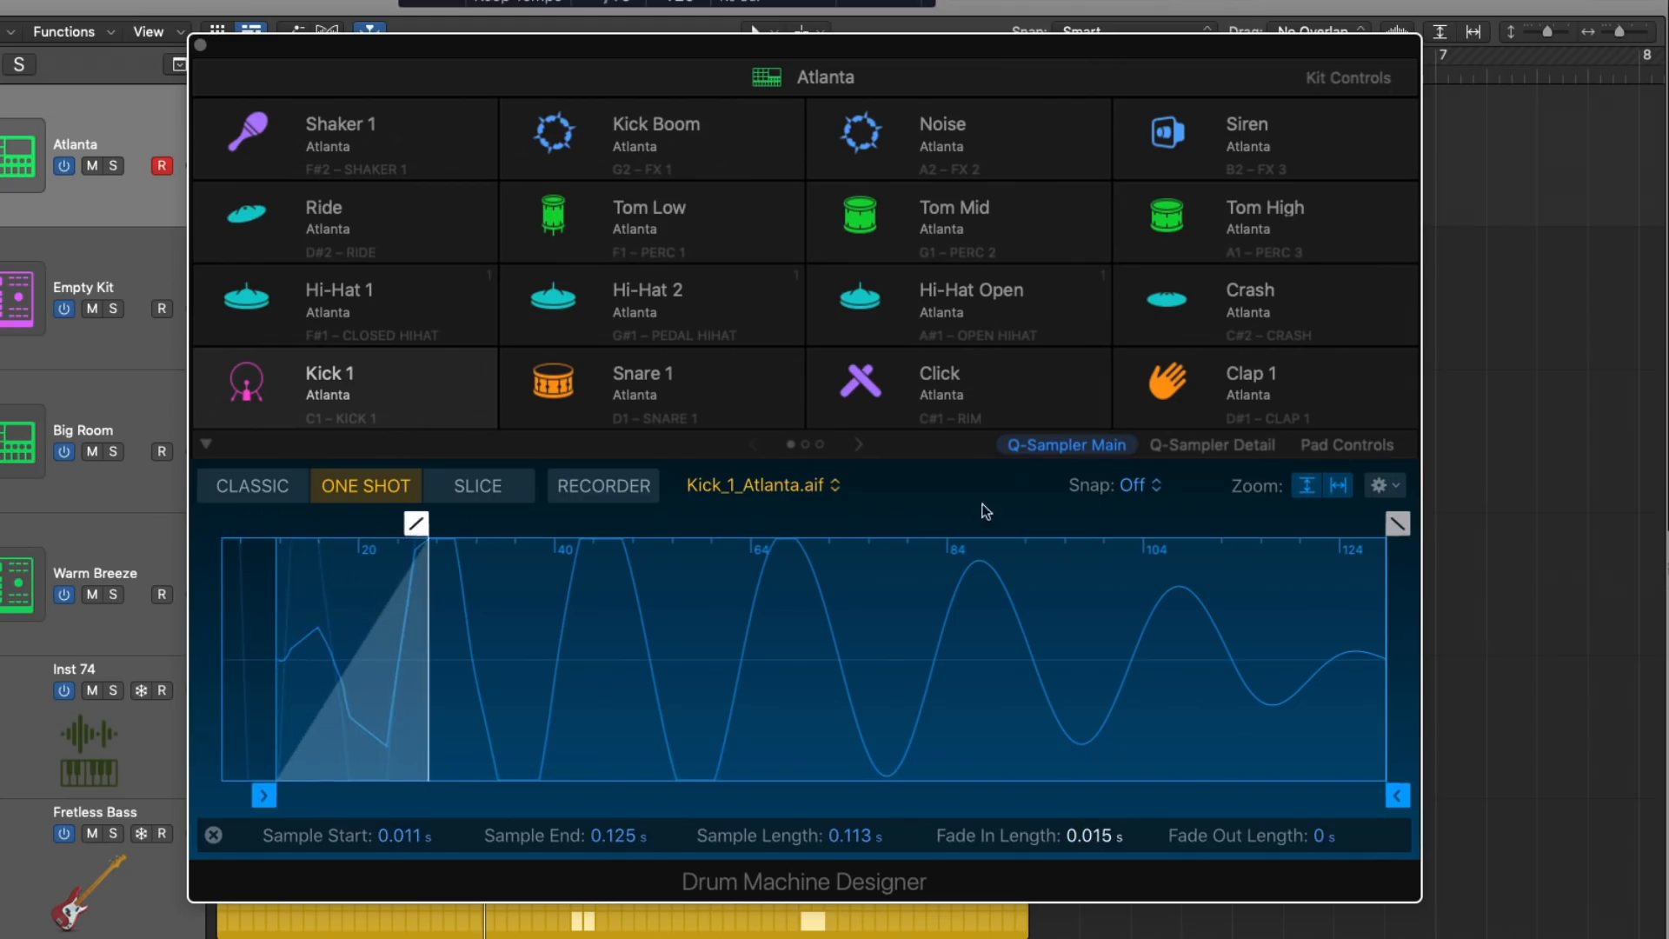
Check the Kick 1 sample's Snap options, leaving them at Off, and turn on Flex for the sample
click(1134, 487)
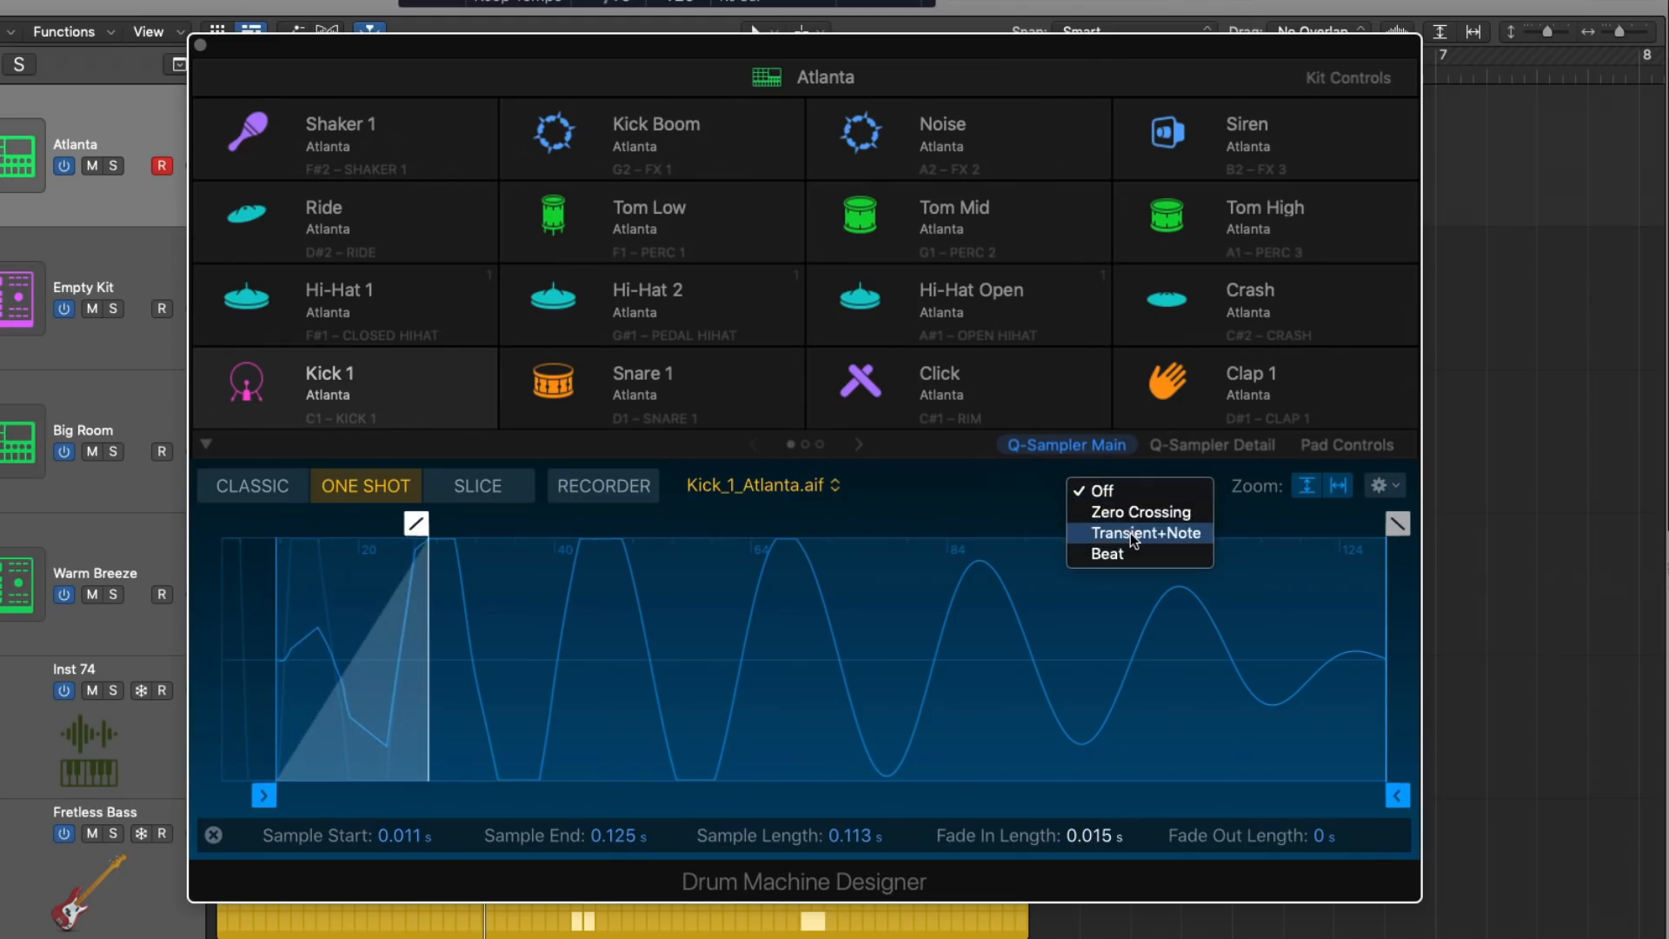
click(900, 506)
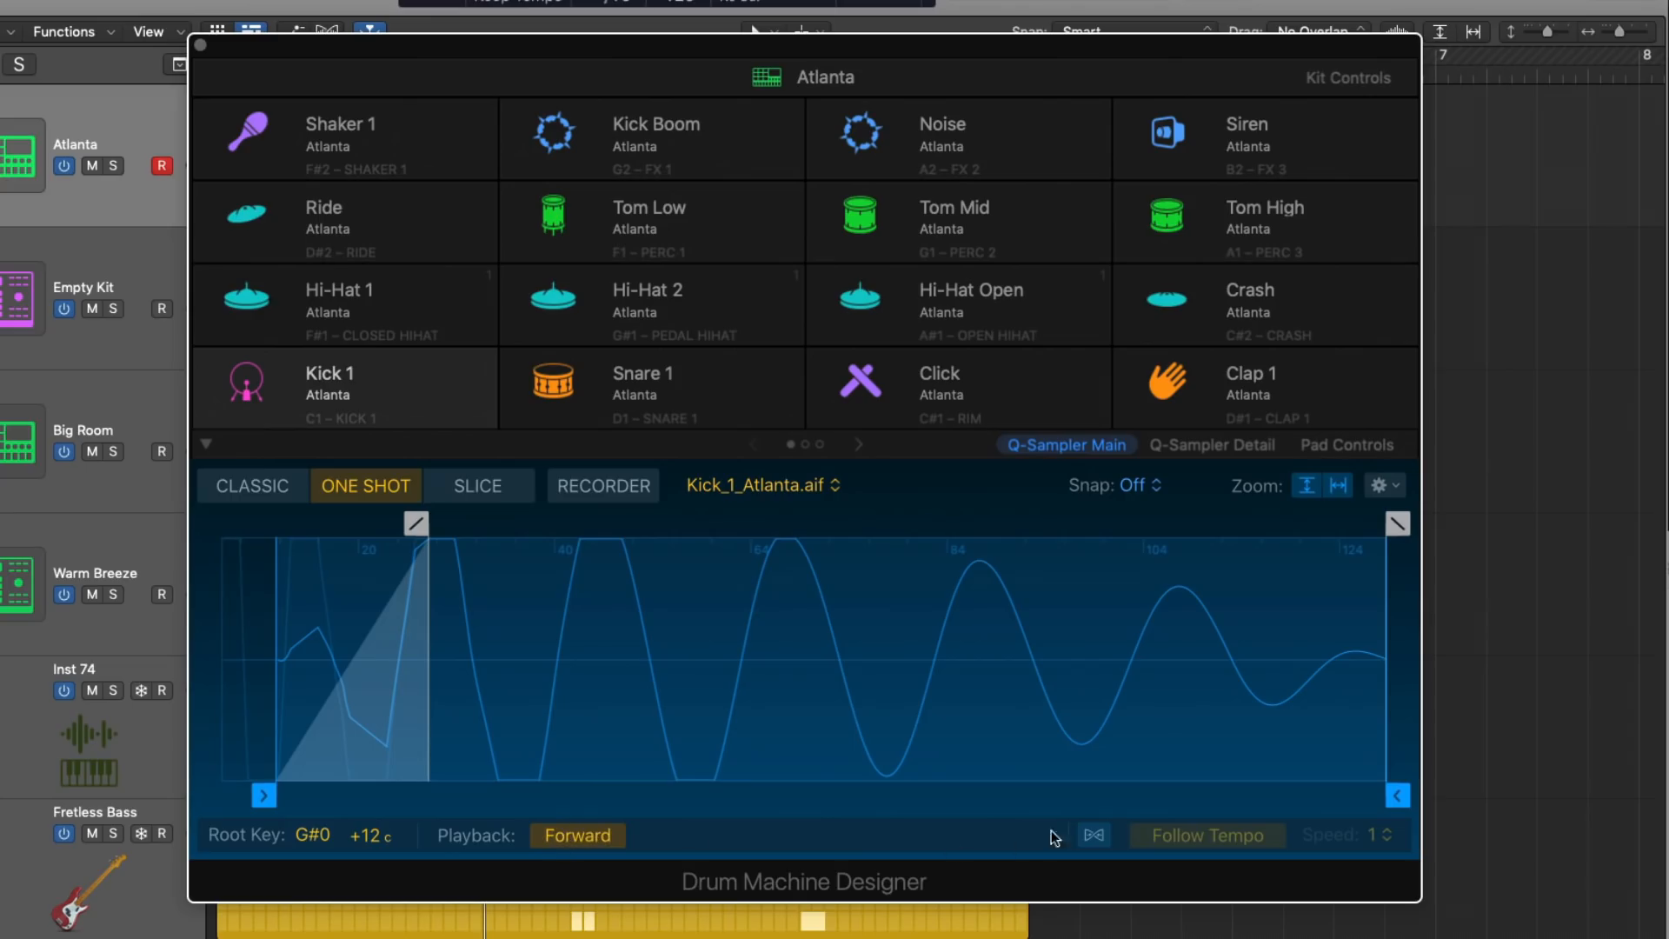
click(1093, 834)
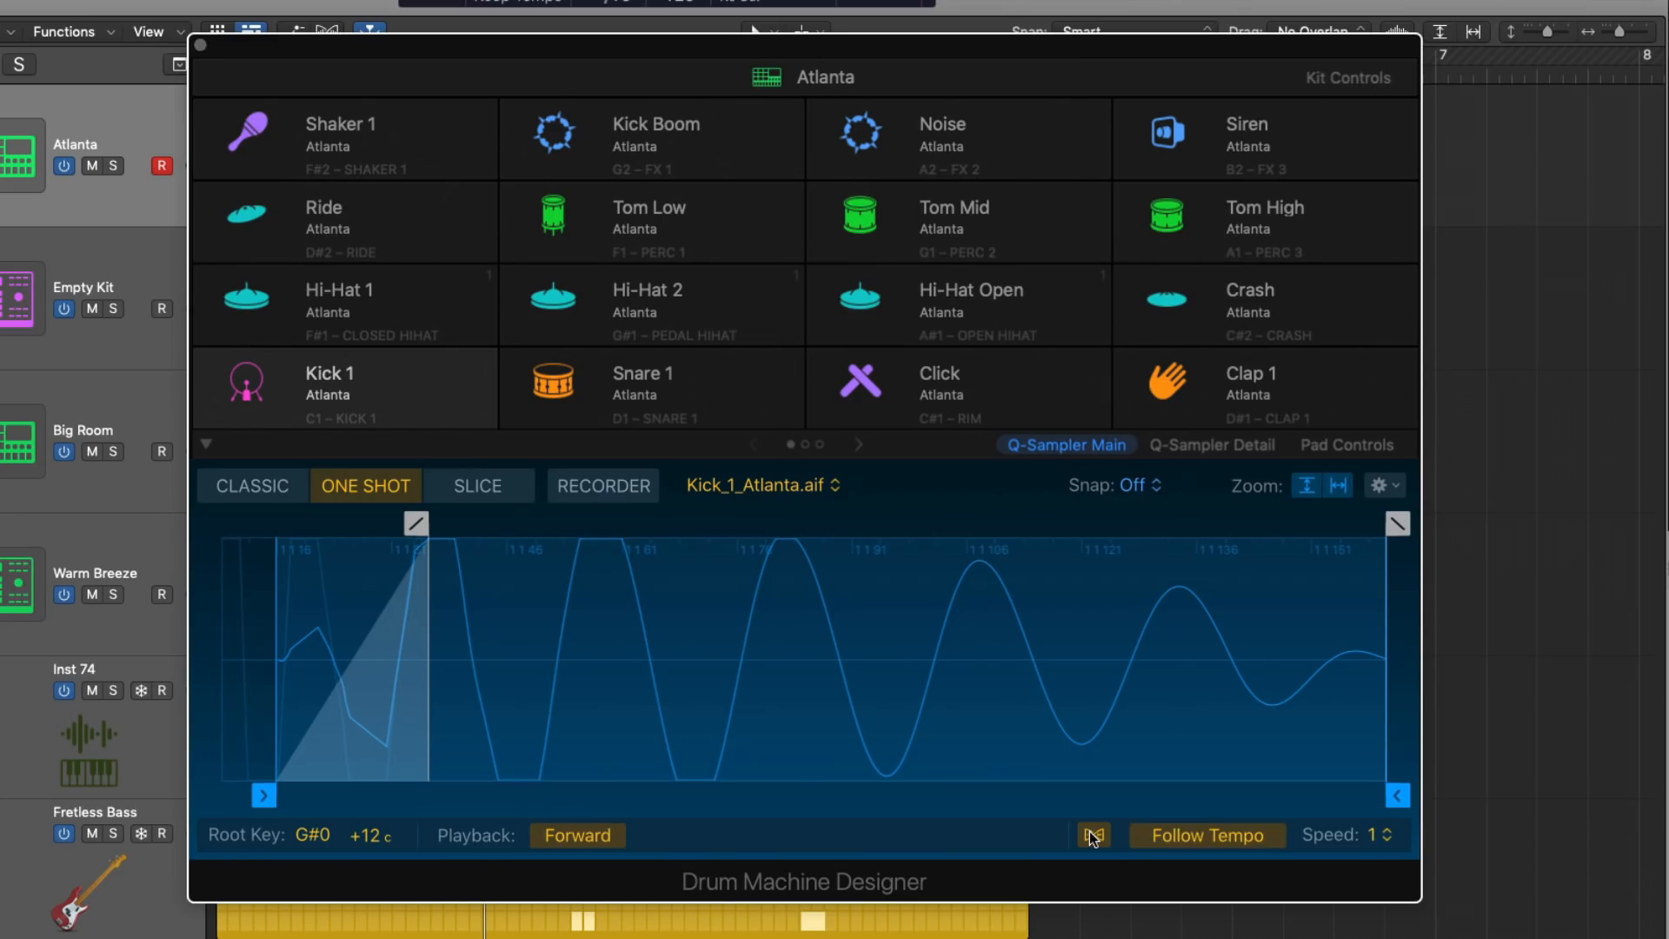
Turn Flex off for the Kick 1 sample and undo the last edit
click(1093, 834)
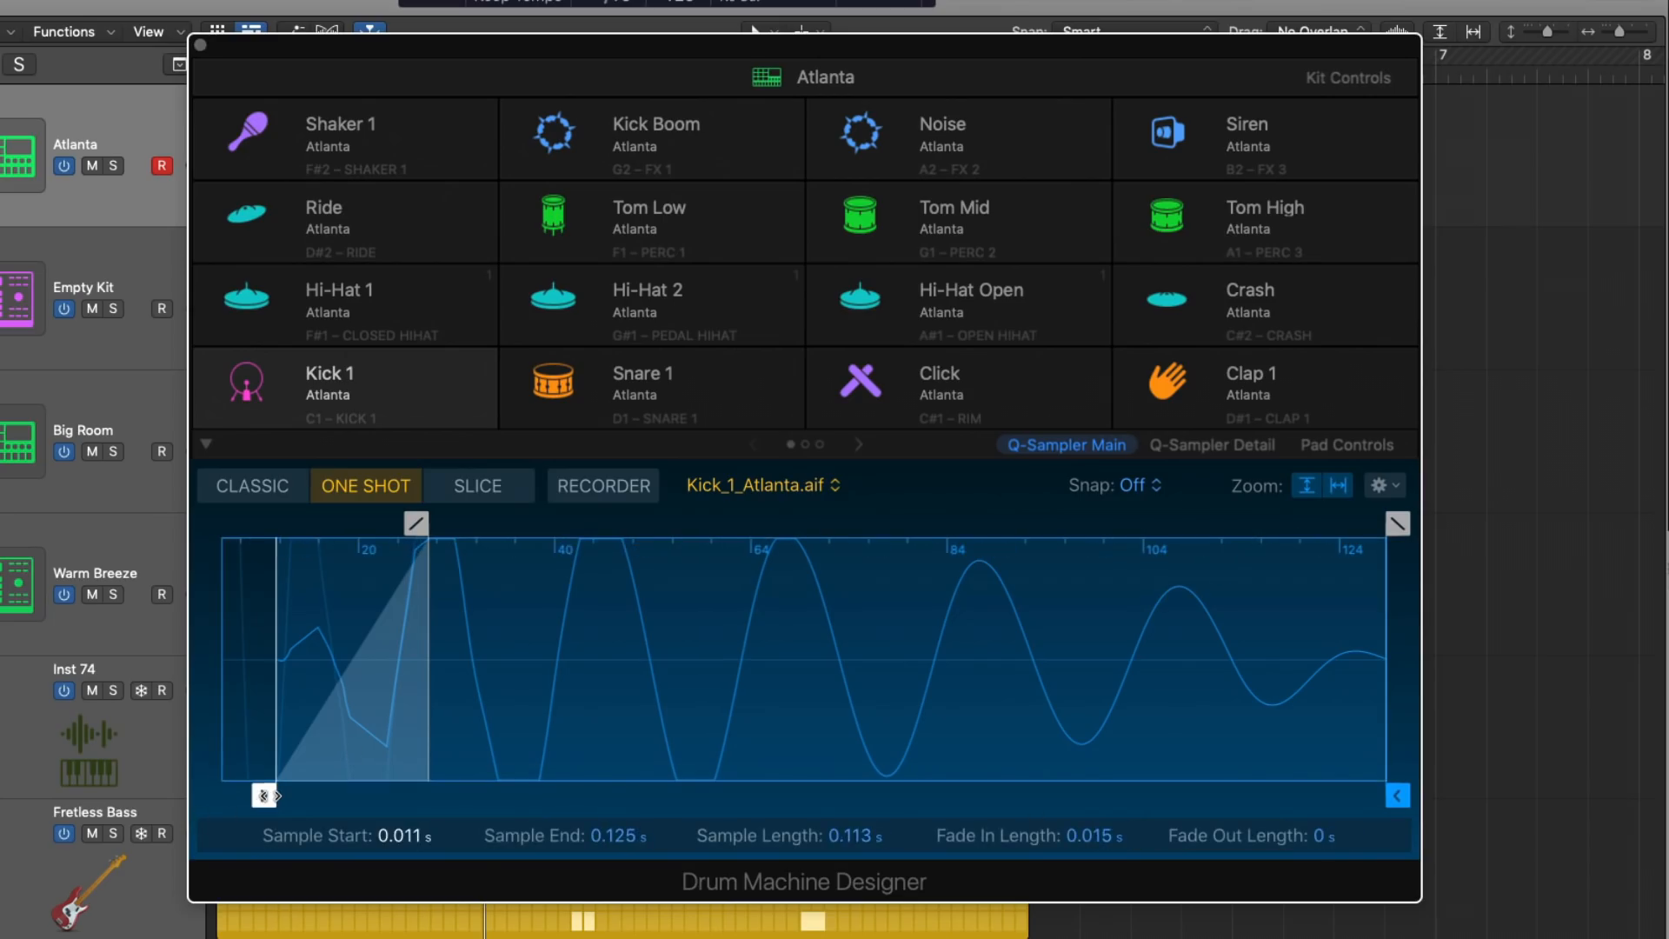
key(super+z)
Raise Kick 1's Pitch pad control to +12, compare it with the Coarse pitch in Q-Sampler Detail, and reset it to its default
click(1208, 449)
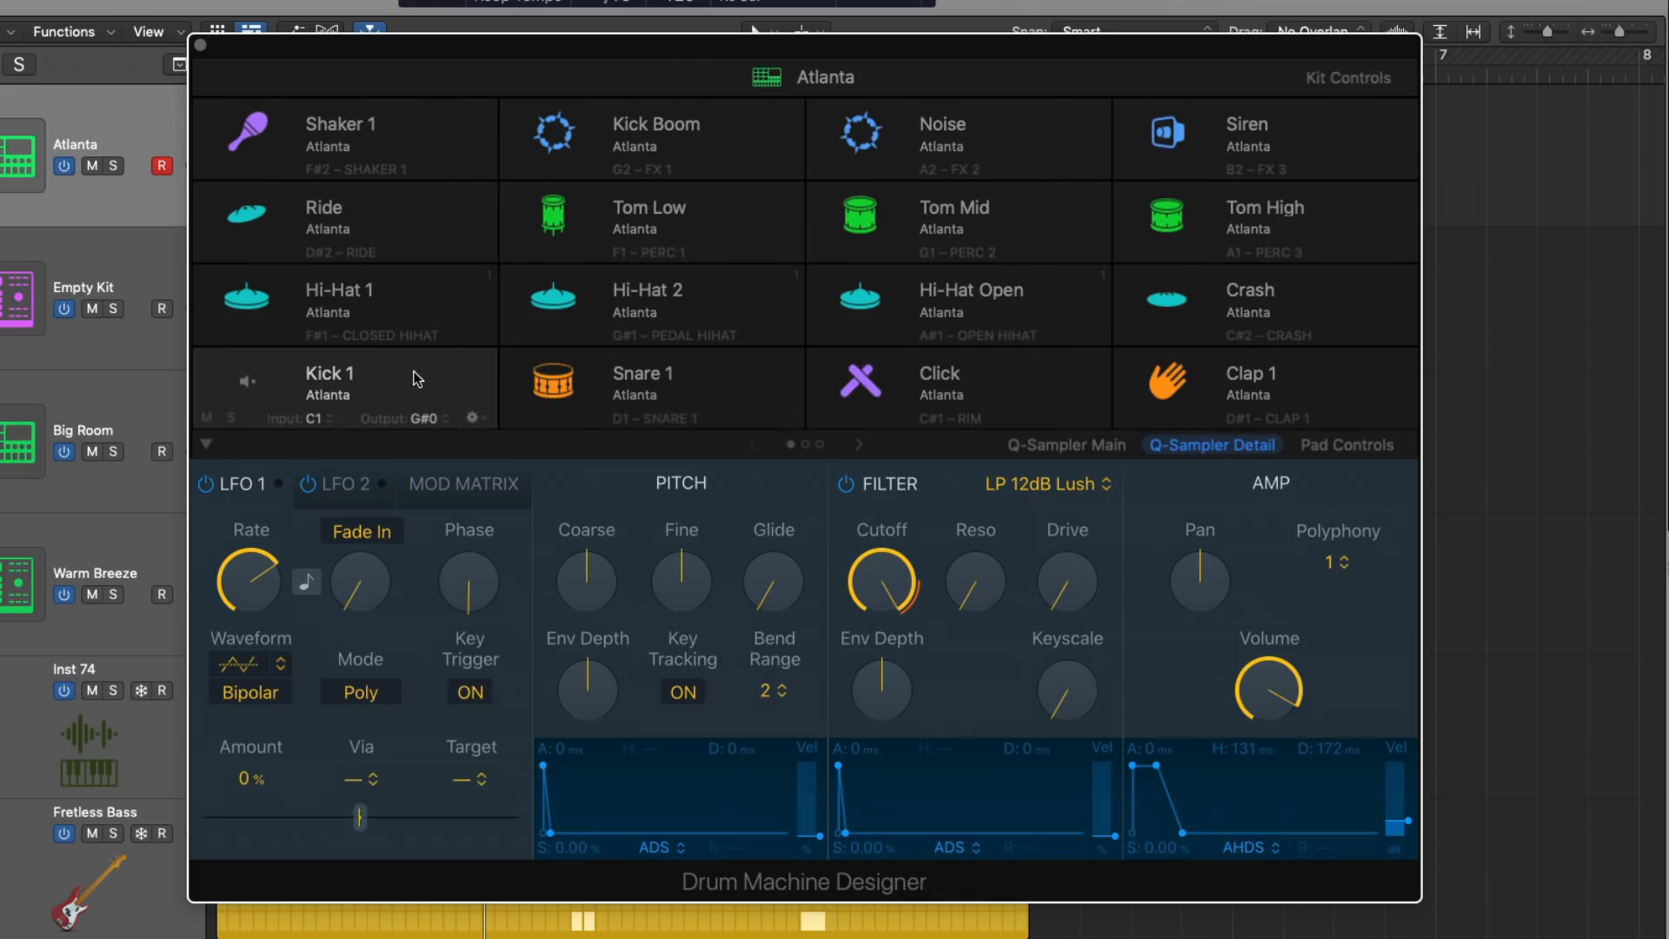
click(1346, 447)
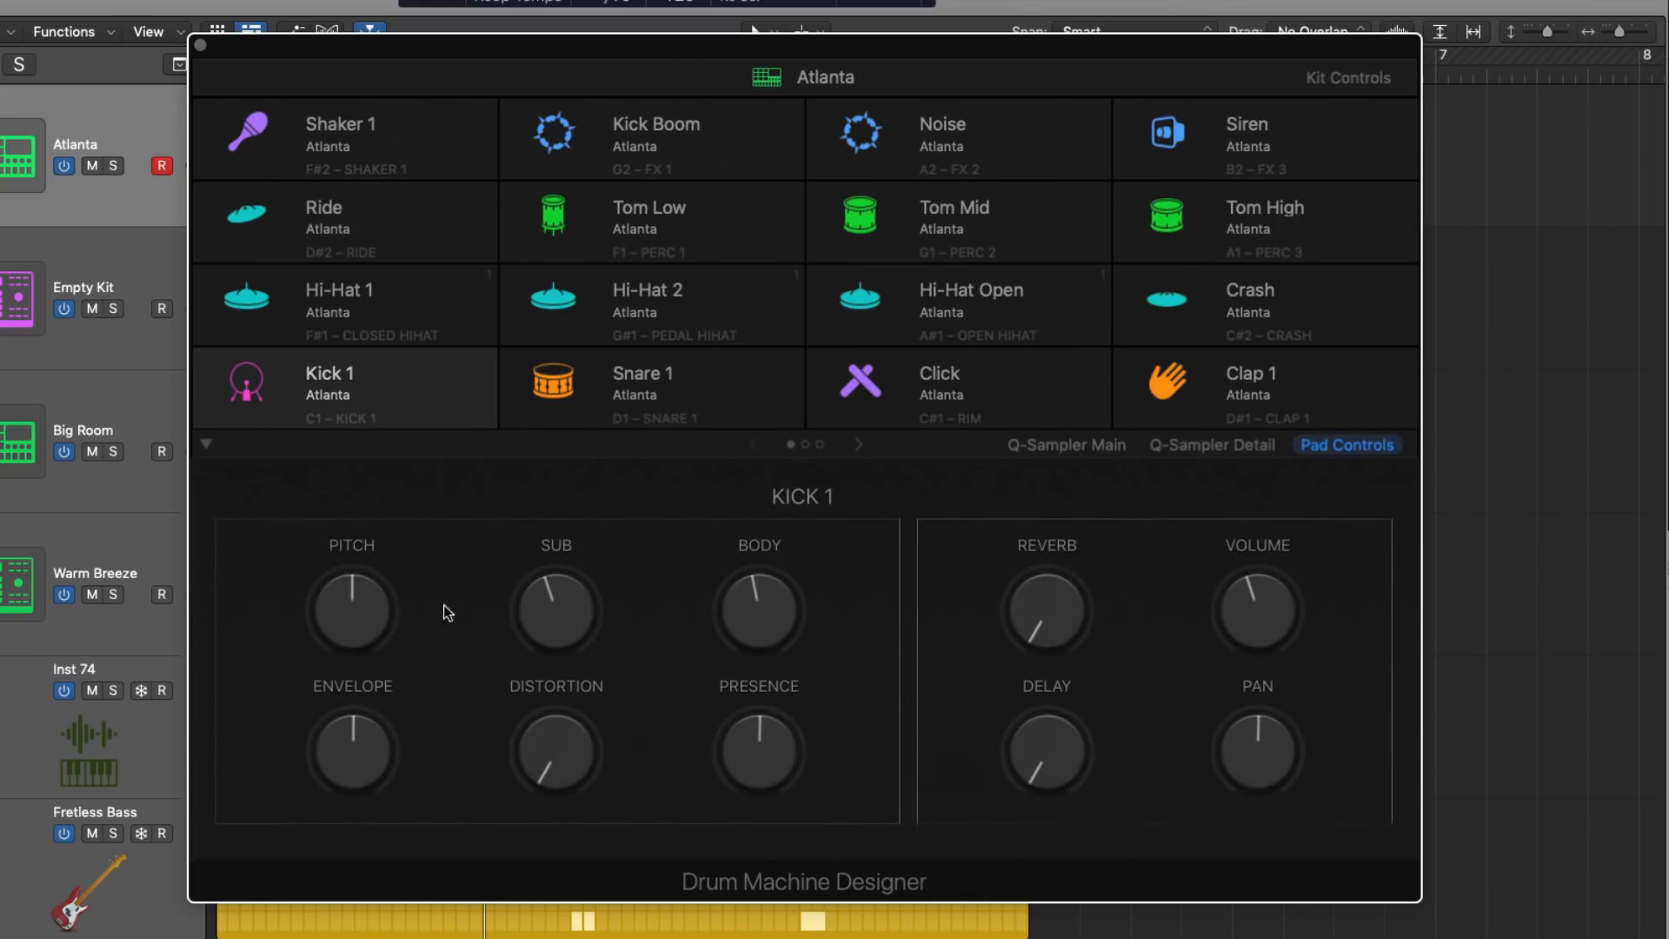
mouse_move(364, 588)
mouse_down()
mouse_move(368, 530)
mouse_move(367, 556)
mouse_up()
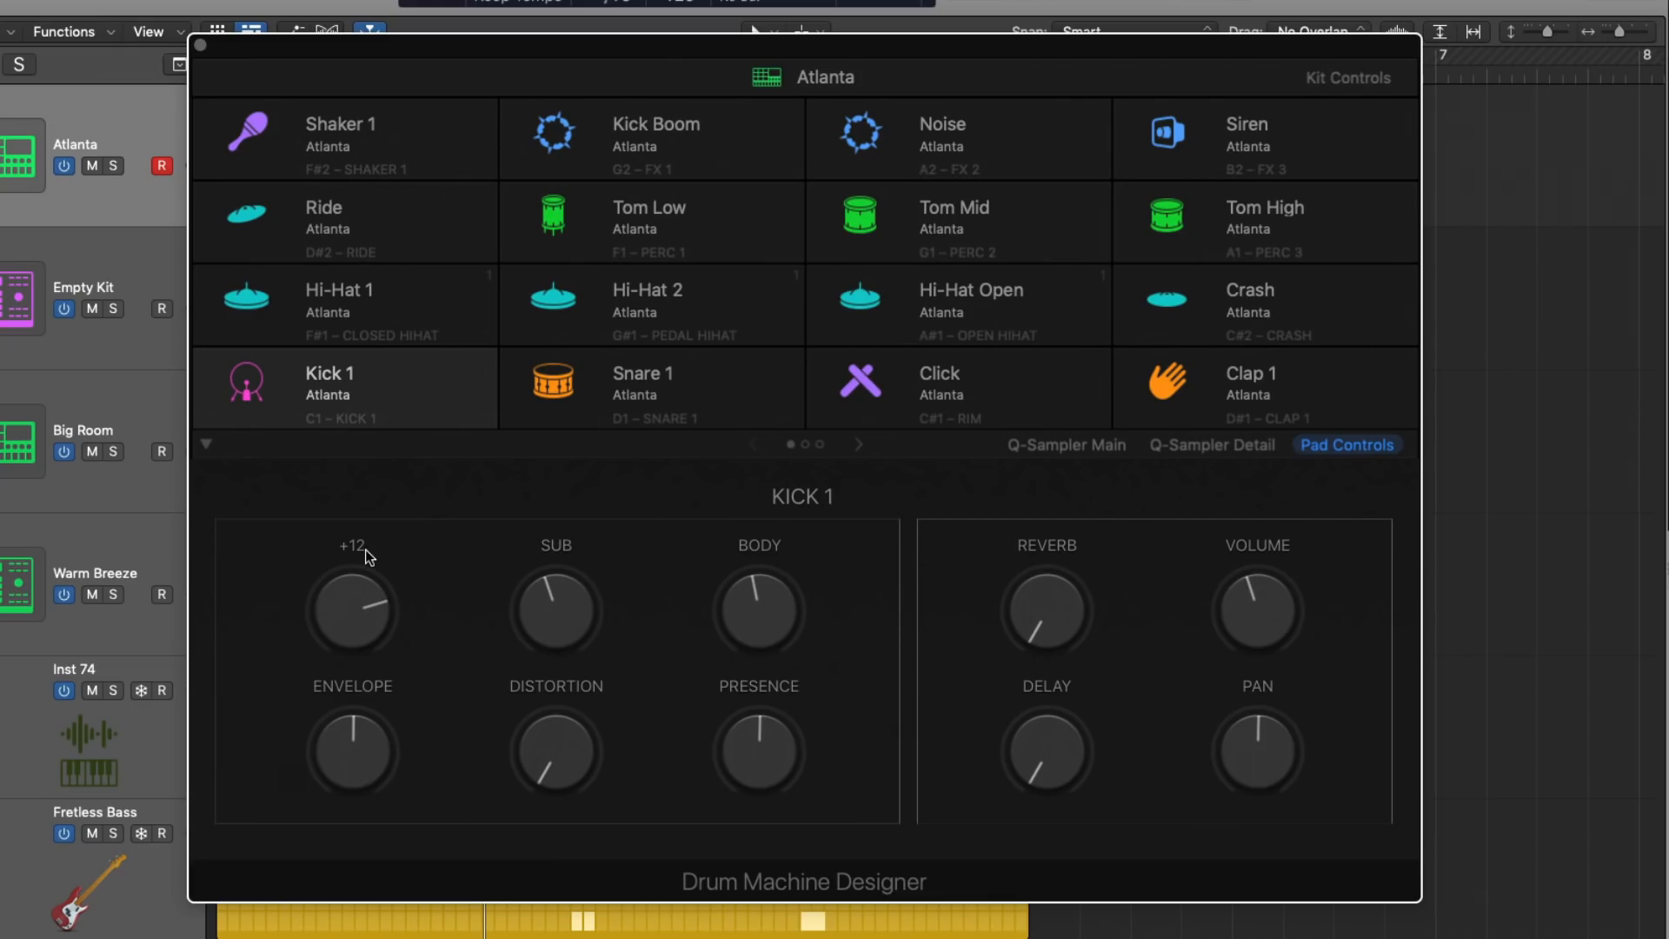
click(1200, 448)
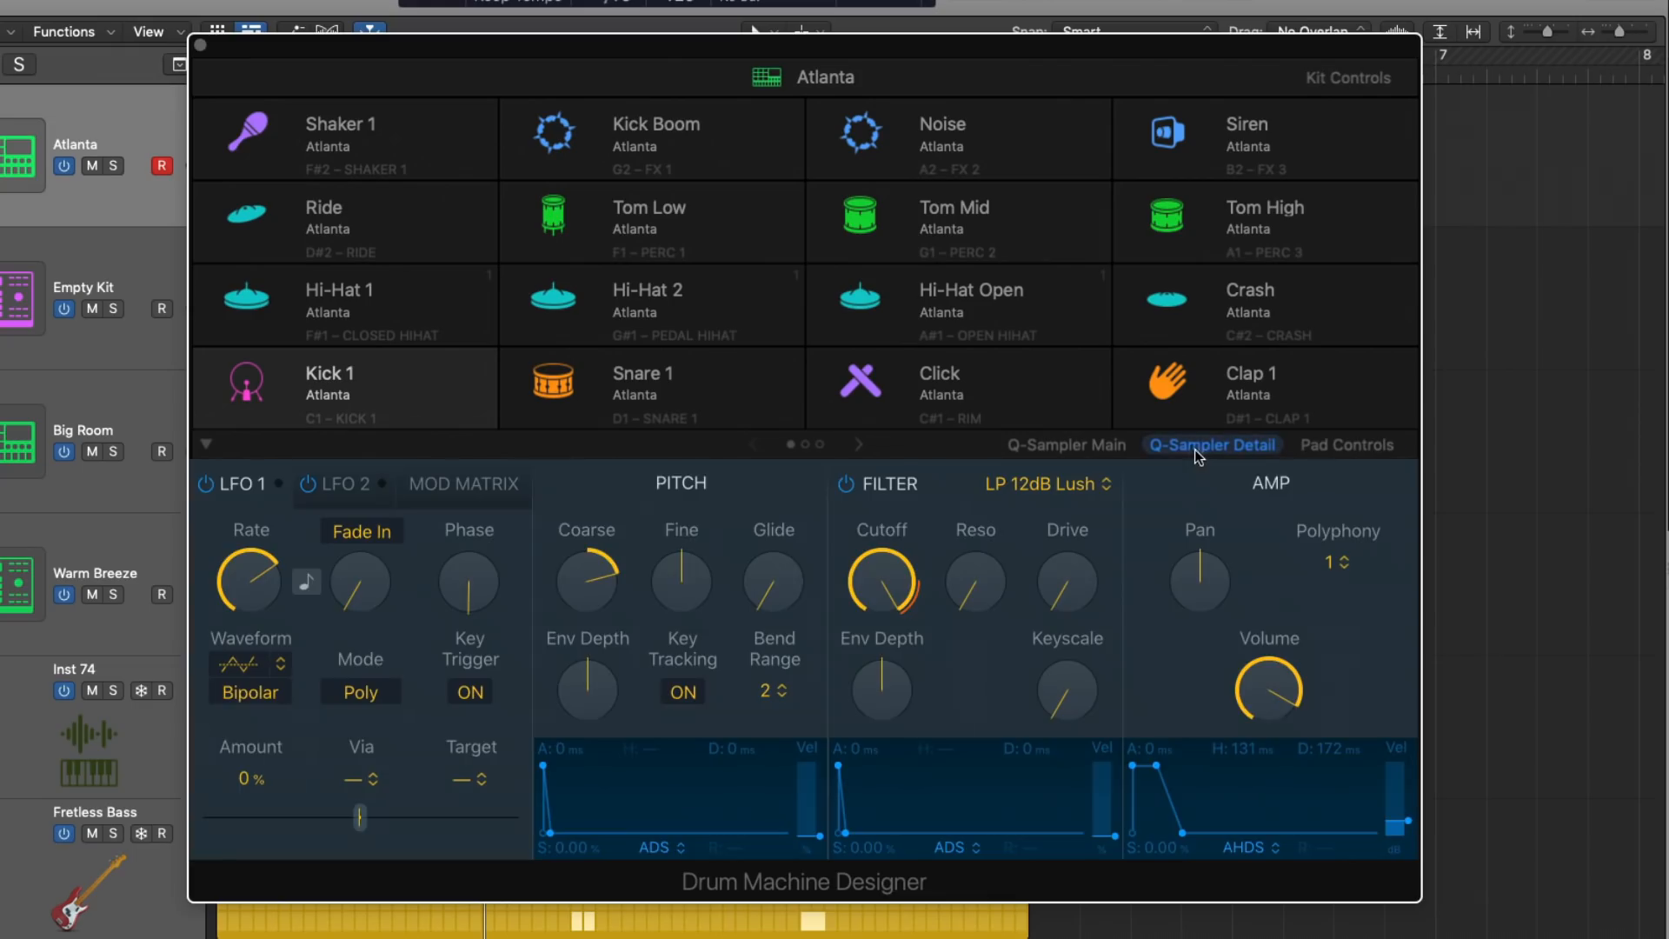
alt+click(595, 594)
click(1314, 448)
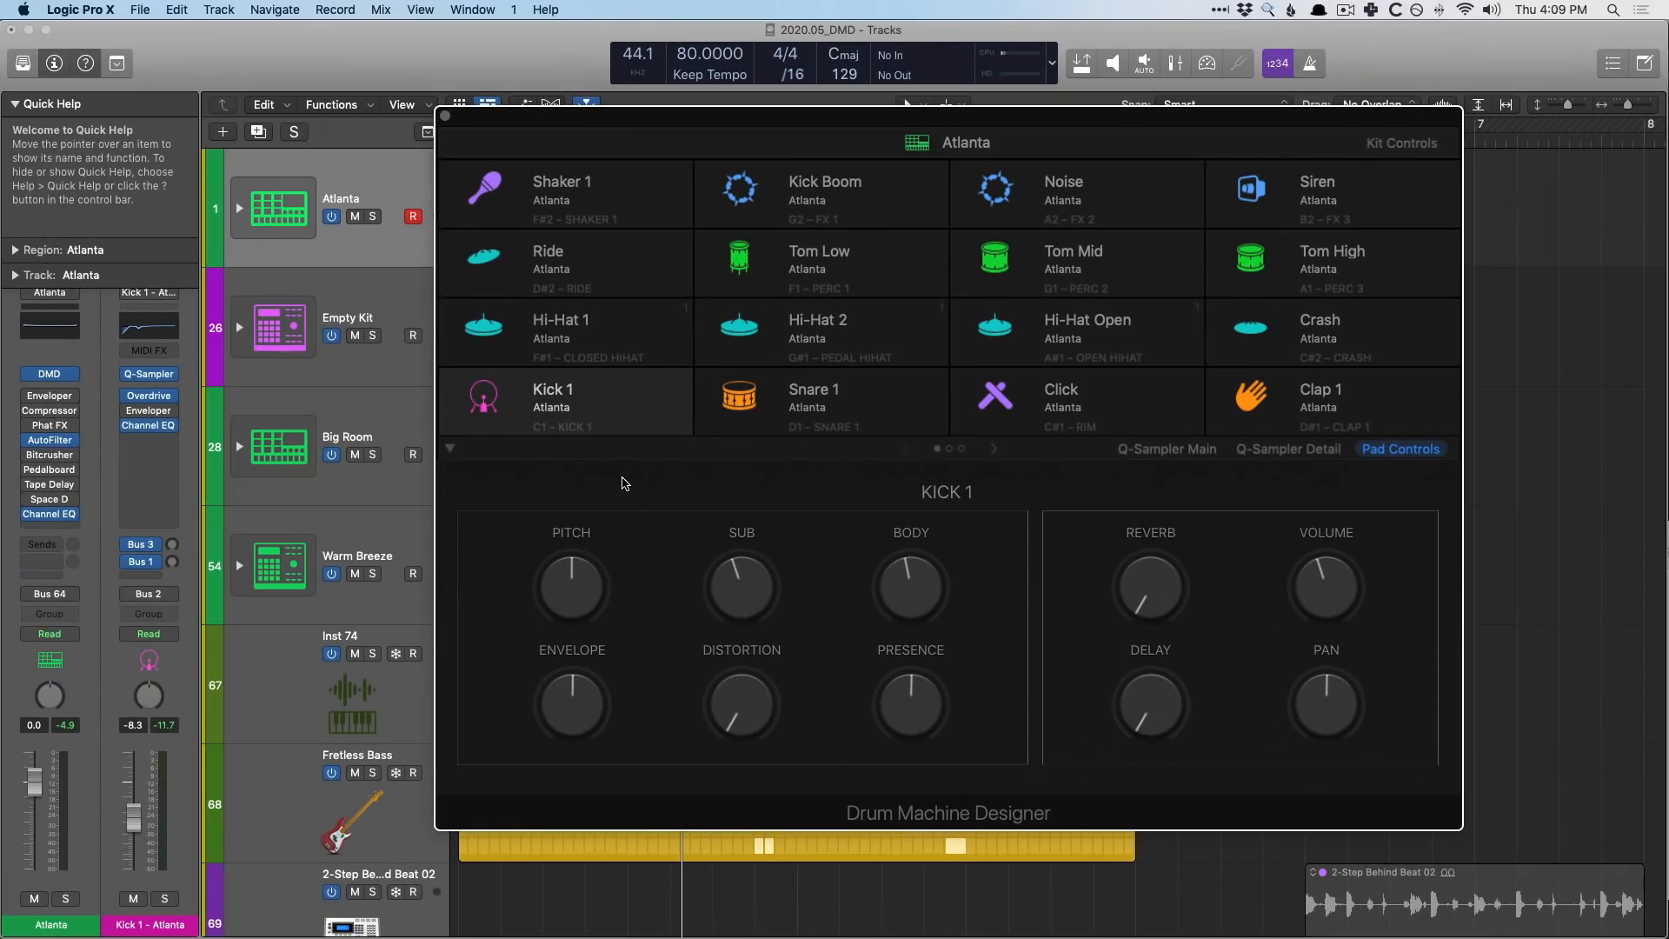
Close the Atlanta kit's window and open Drum Machine Designer for the Big Room track
click(445, 115)
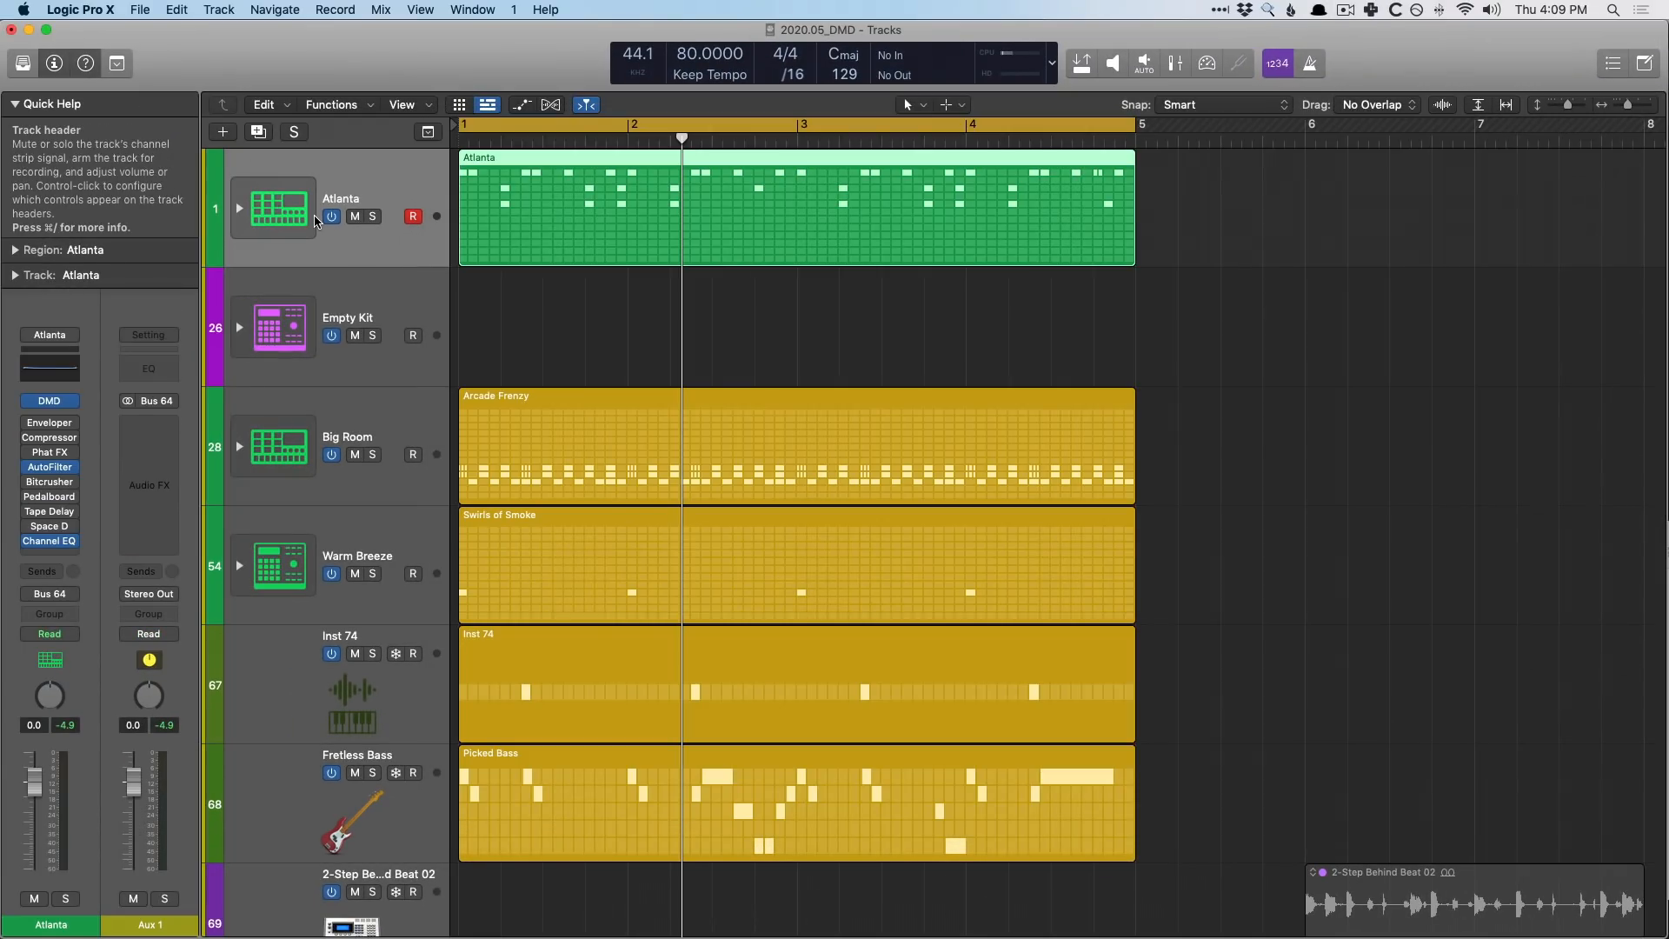
click(387, 440)
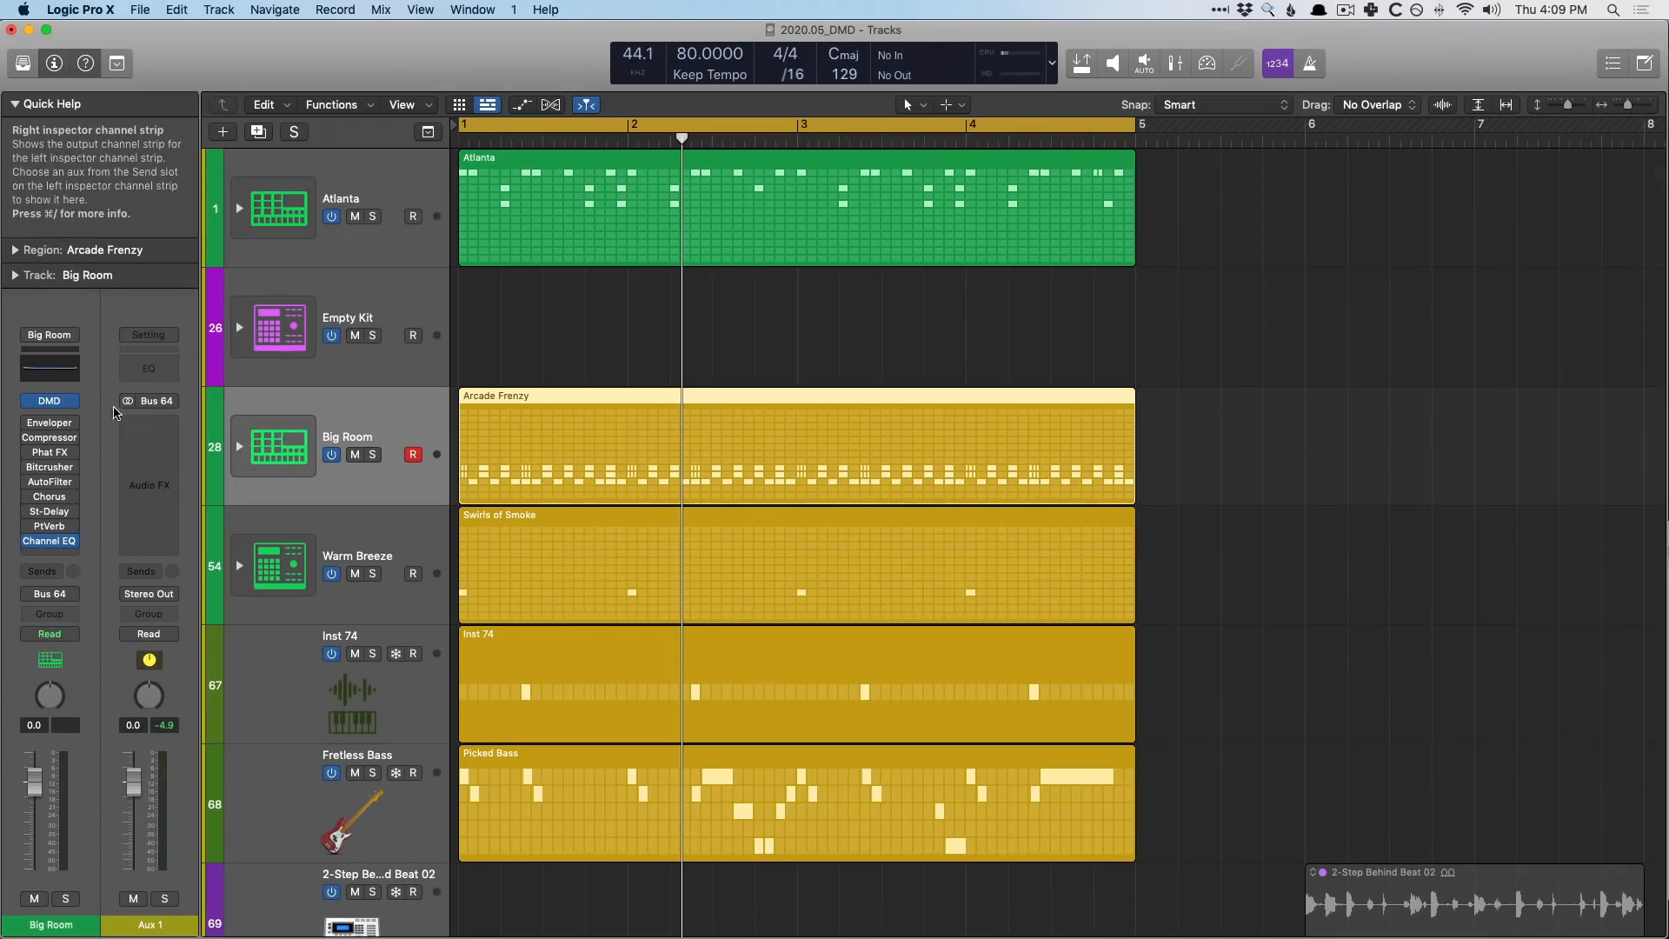
click(49, 400)
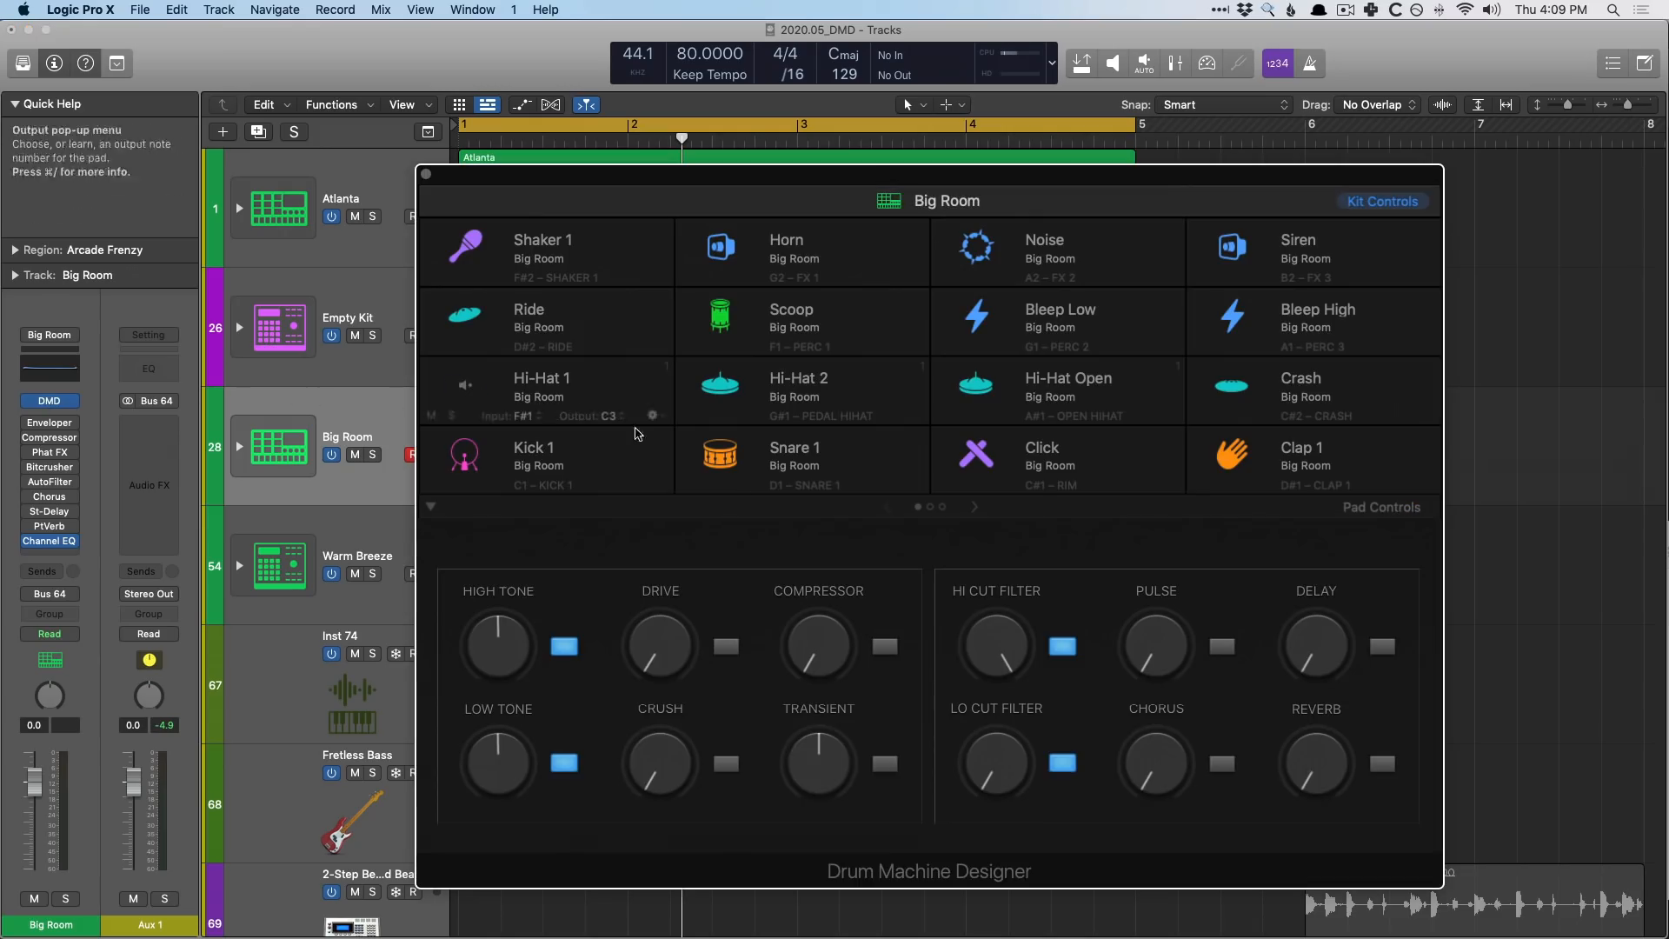
Select the Shaker 2 pad on the kit's second page of pads and show its Drum Synth controls
click(929, 506)
click(557, 389)
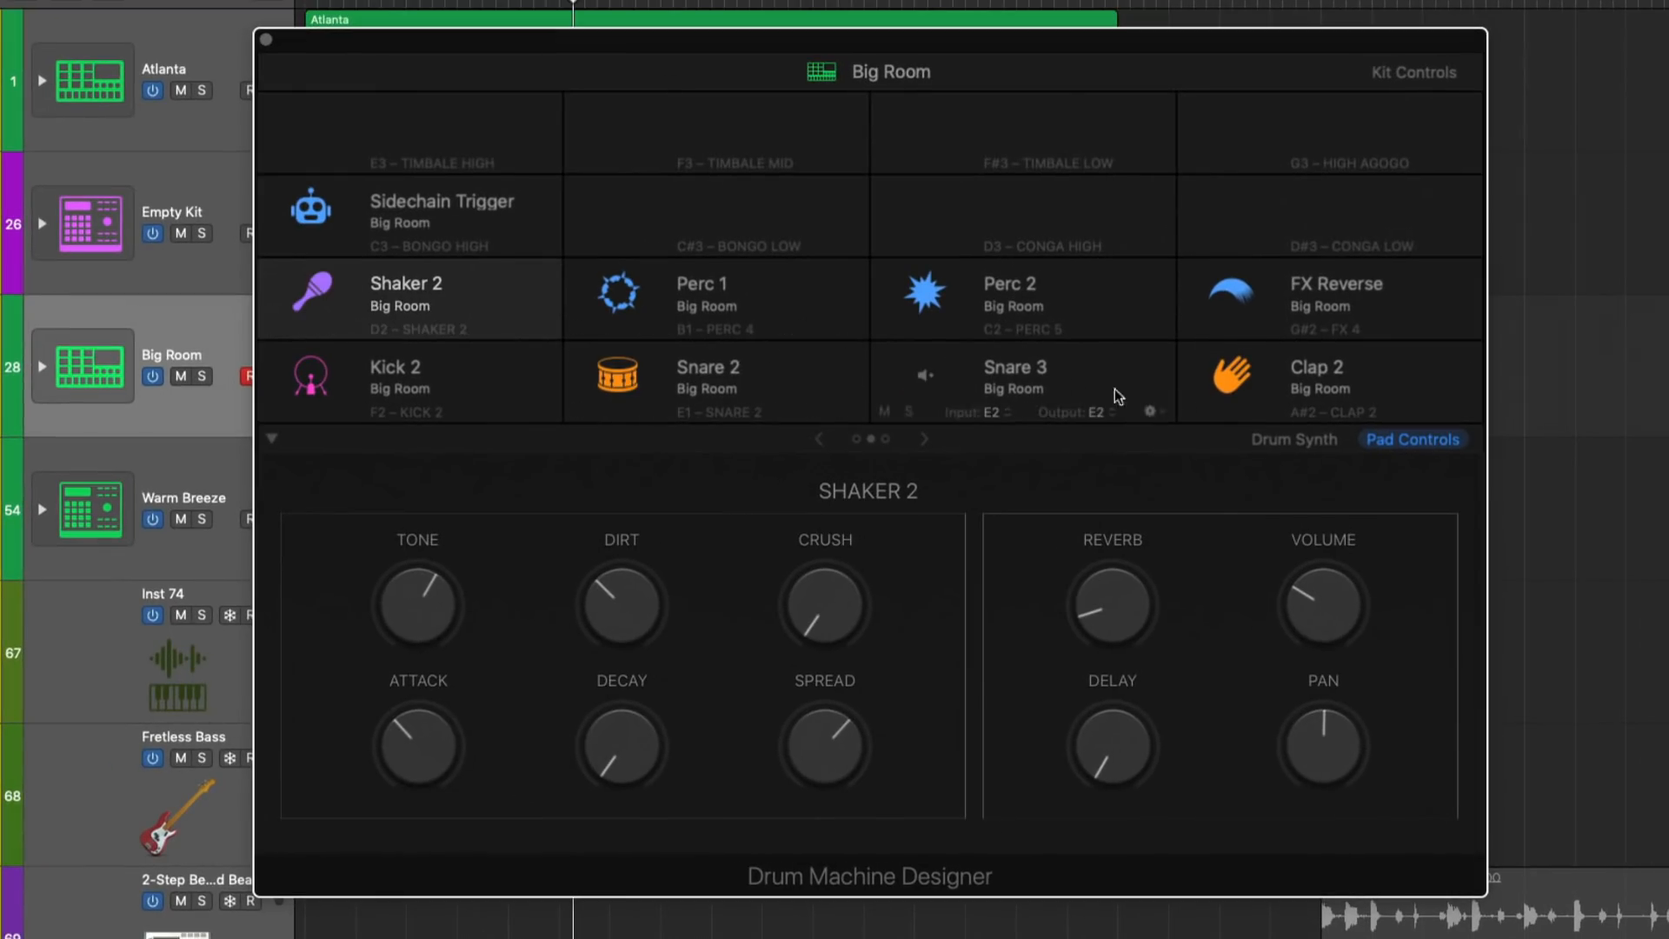
click(1255, 443)
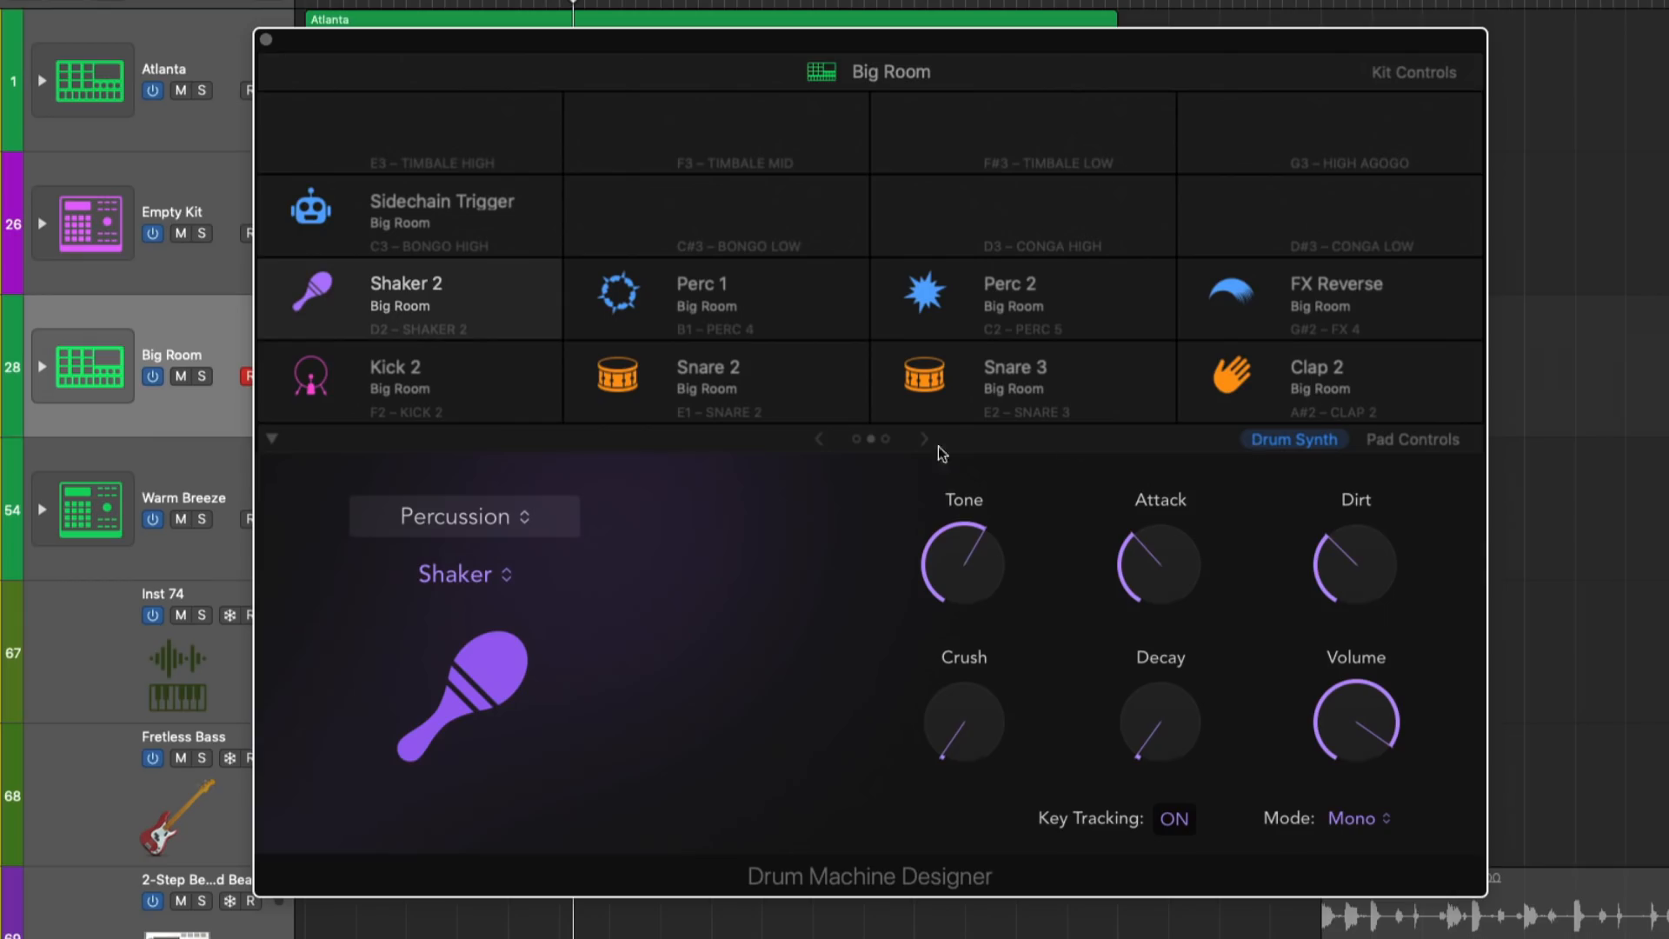
Solo the Big Room track and raise Shaker 2's Drum Synth Tone strongly and Decay slightly
click(201, 375)
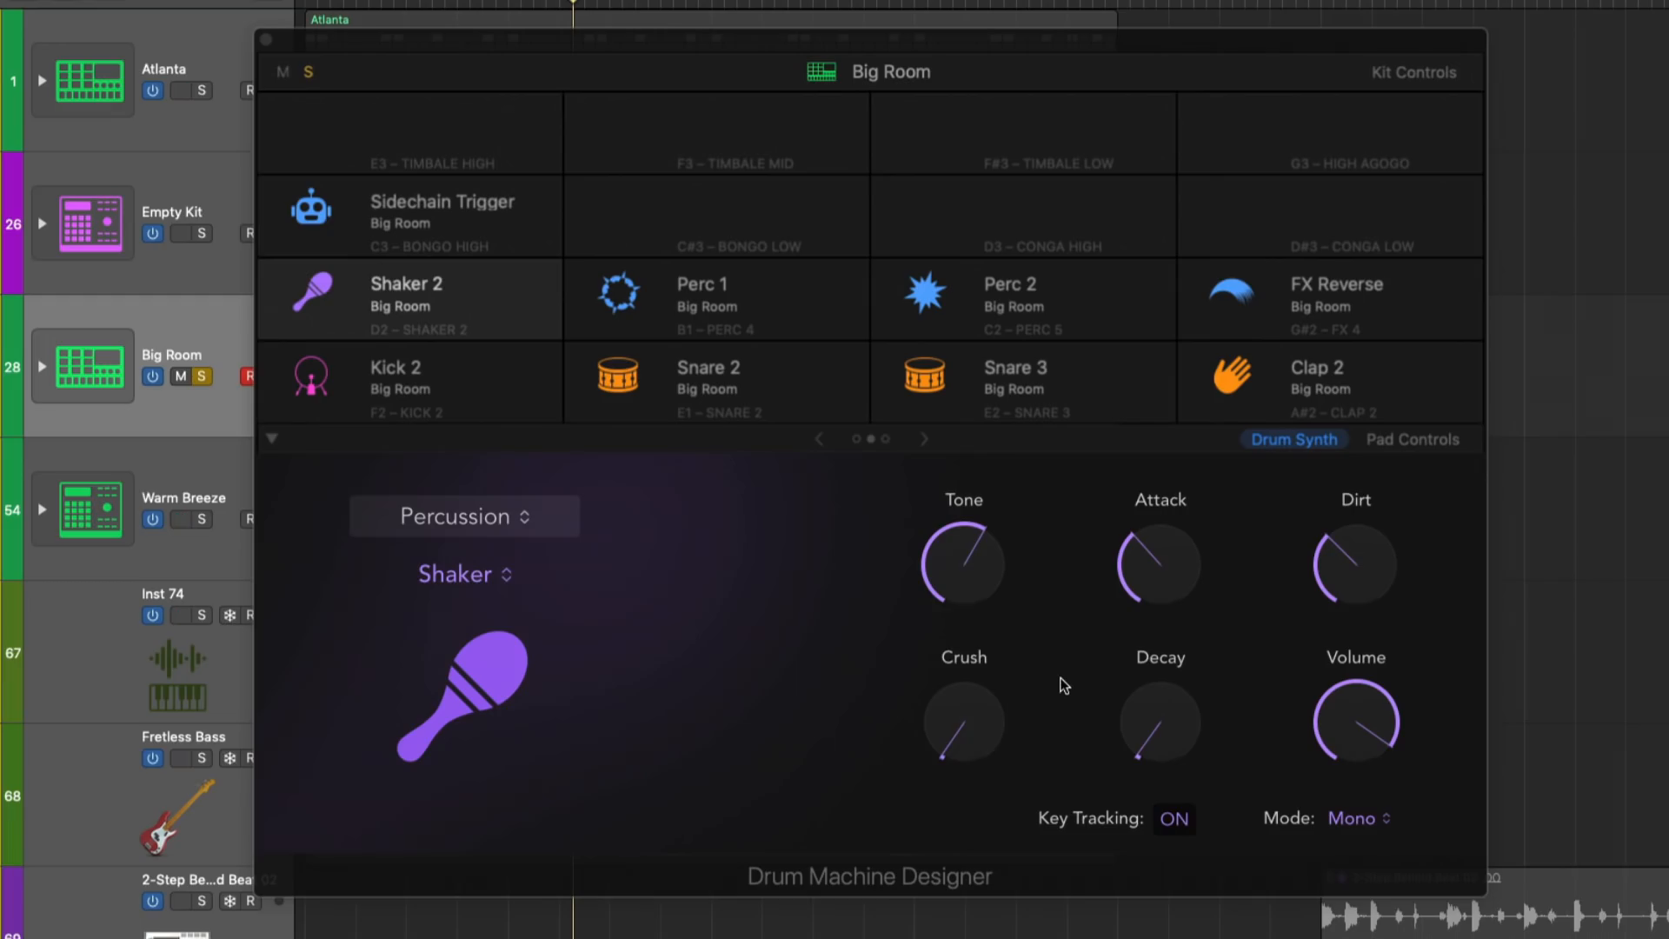
mouse_move(1004, 660)
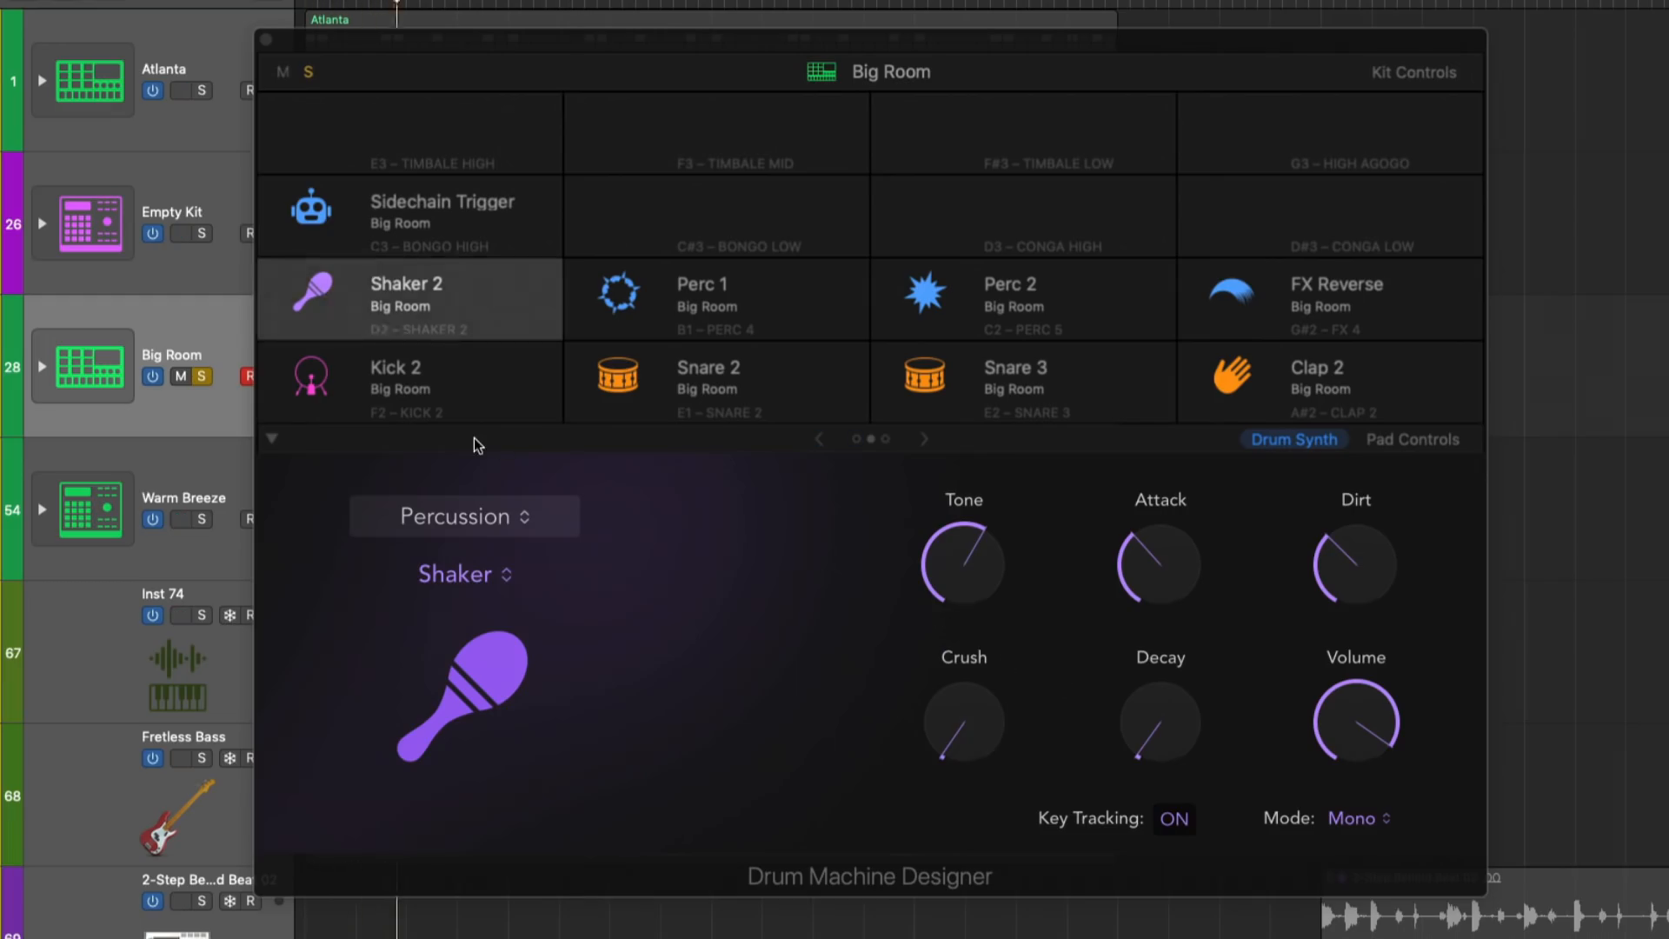
mouse_move(415, 415)
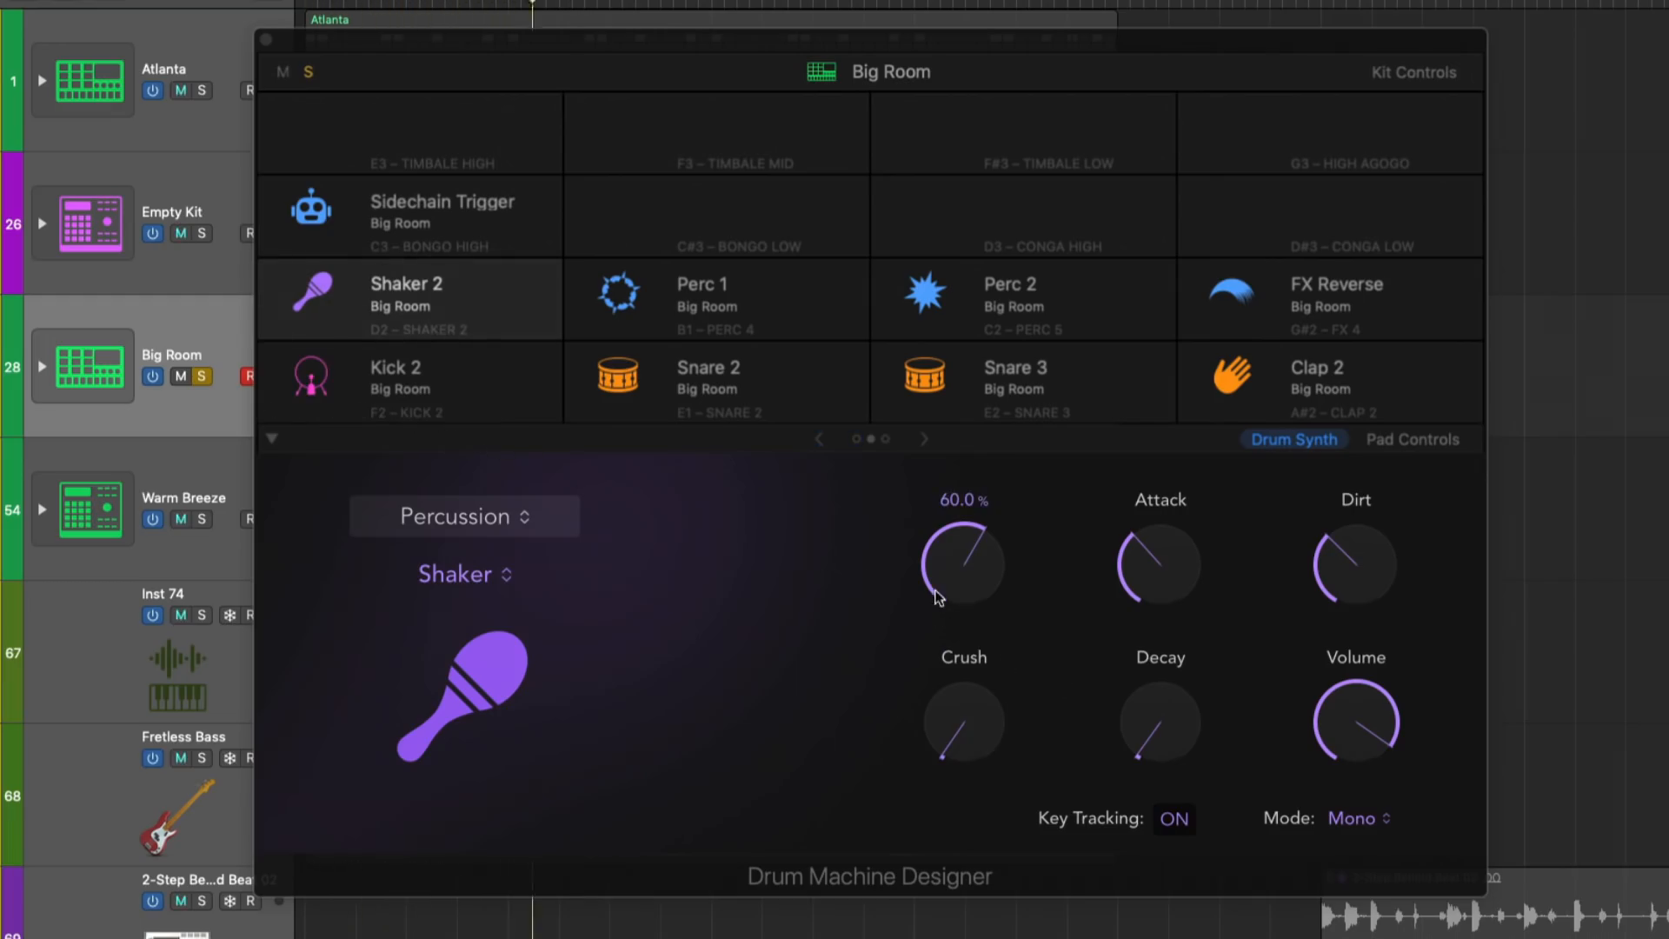
drag(974, 592, 948, 478)
mouse_move(1164, 726)
mouse_down()
mouse_move(1167, 739)
mouse_move(1168, 583)
mouse_move(1166, 717)
mouse_up()
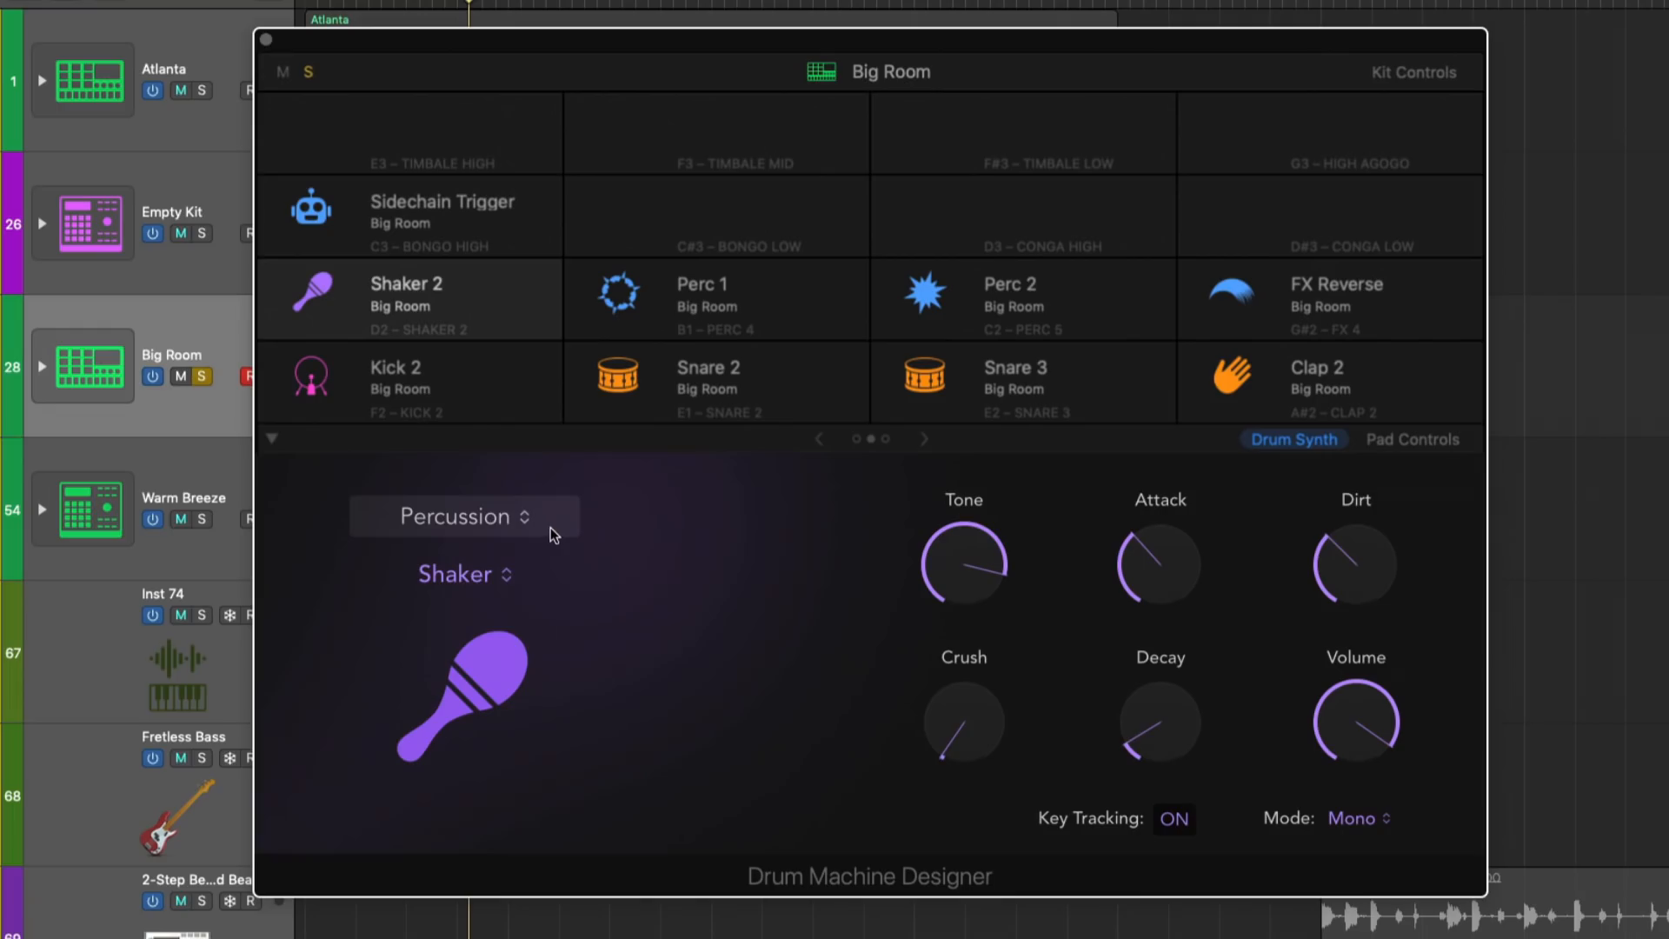
Look through the Drum Synth sound categories and change Shaker 2's percussion sound to 80s Cowbell
click(552, 527)
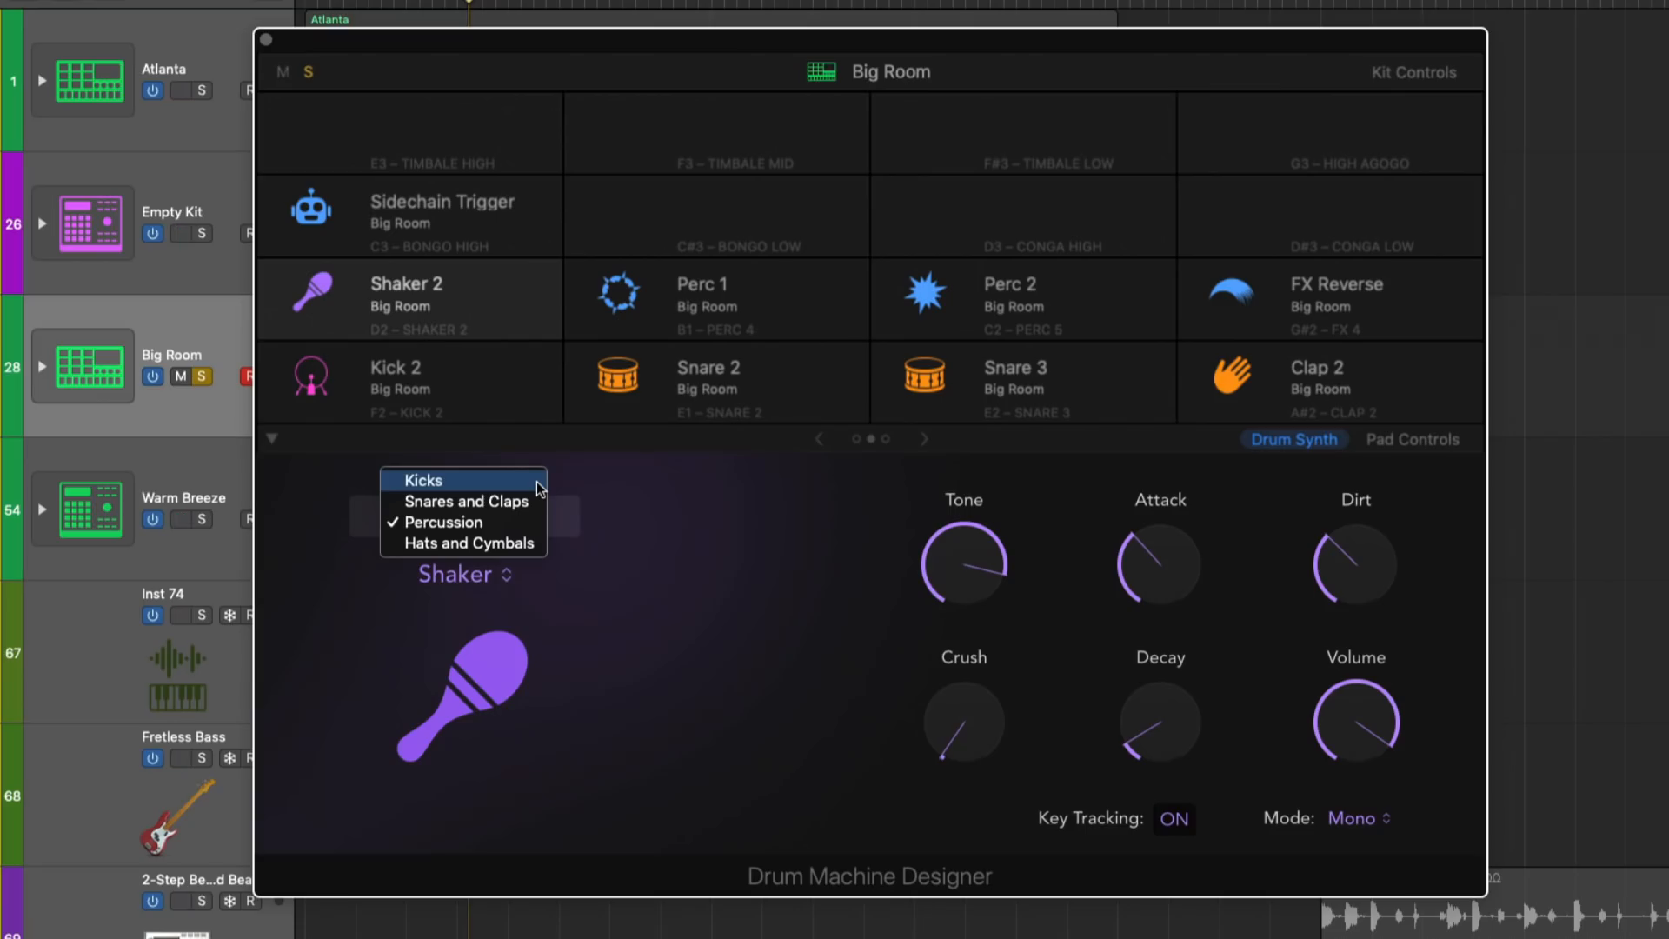
click(637, 584)
click(507, 578)
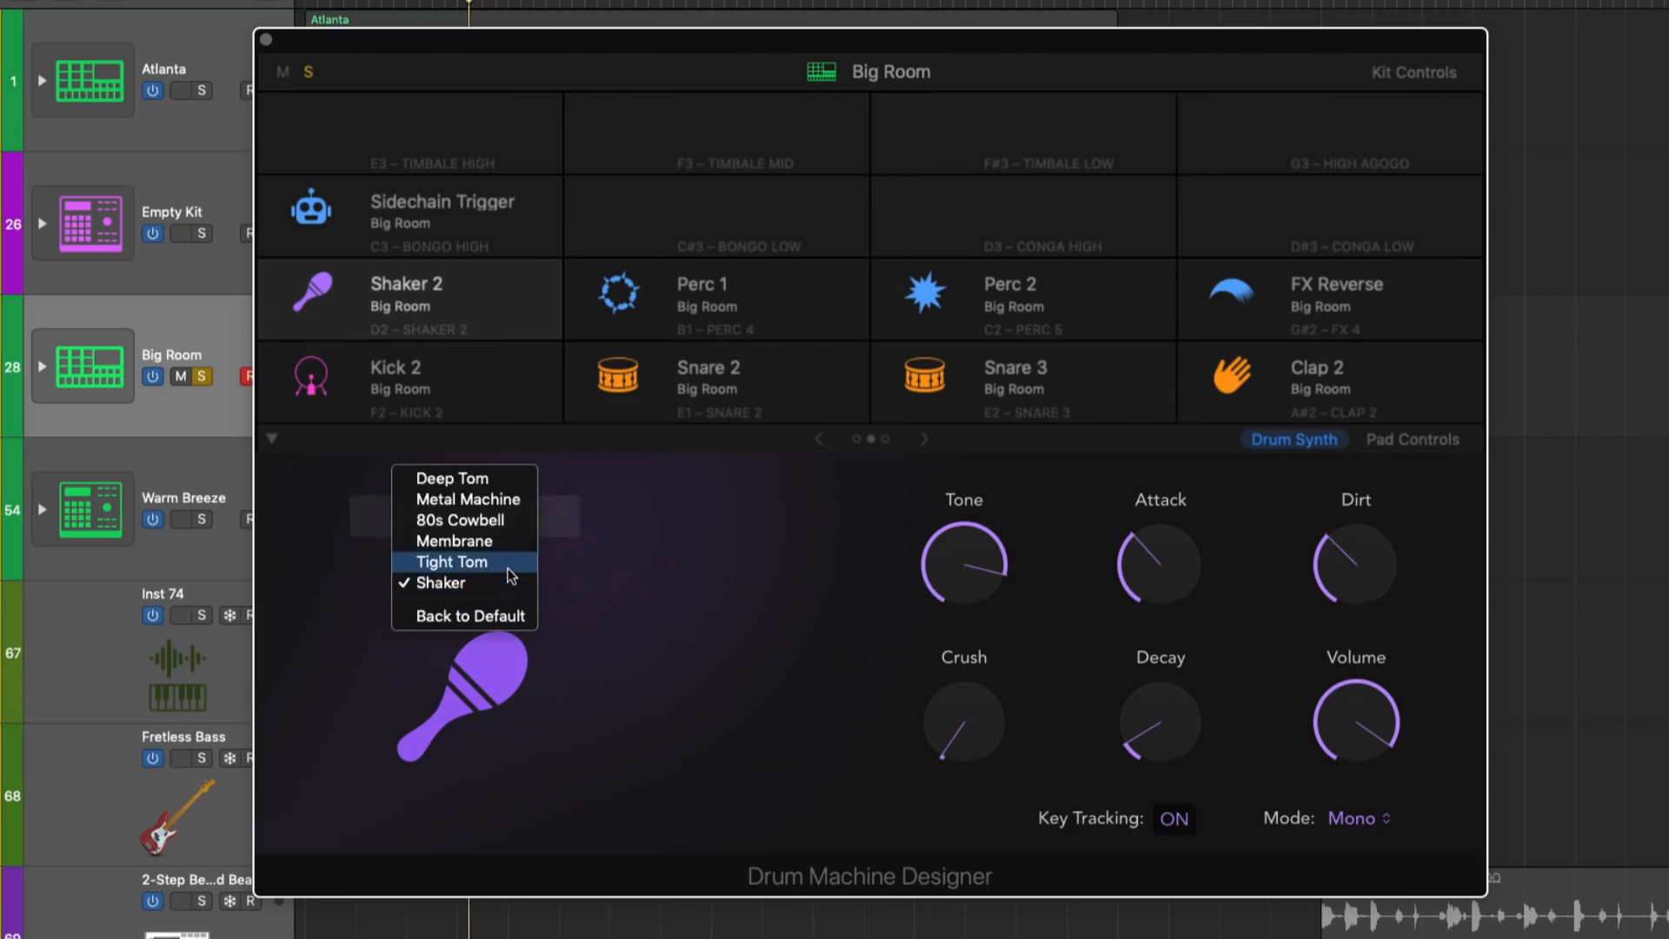
click(511, 515)
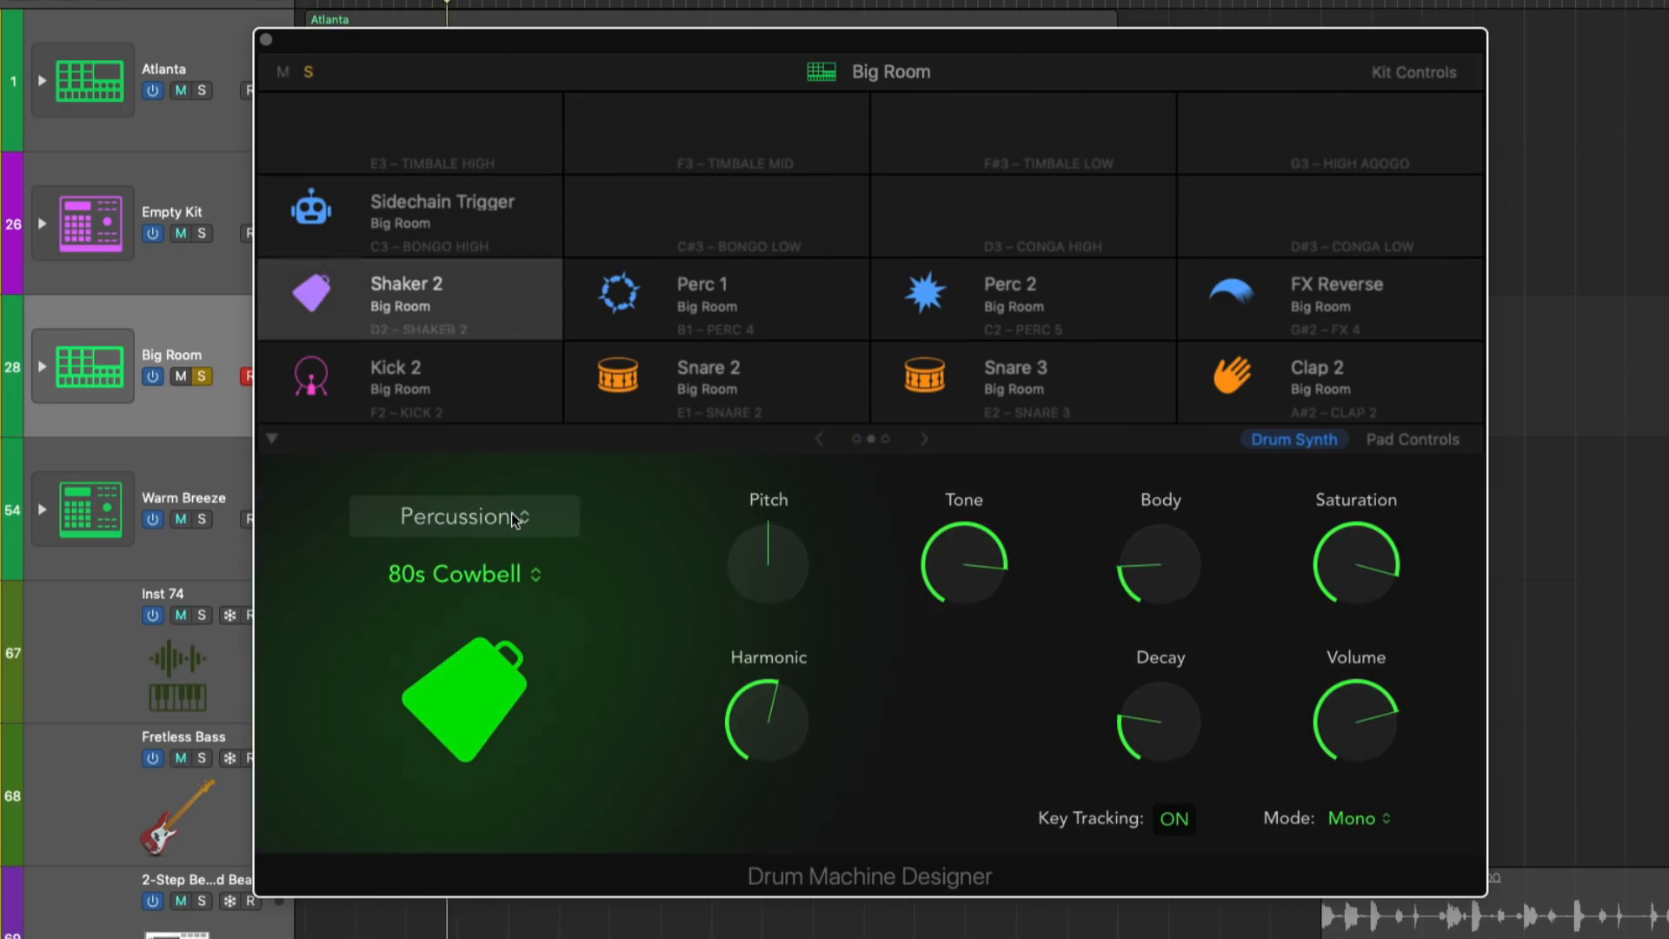
Switch Shaker 2's Drum Synth to the Snares and Claps category and choose the Human Clap sound
click(515, 519)
click(513, 504)
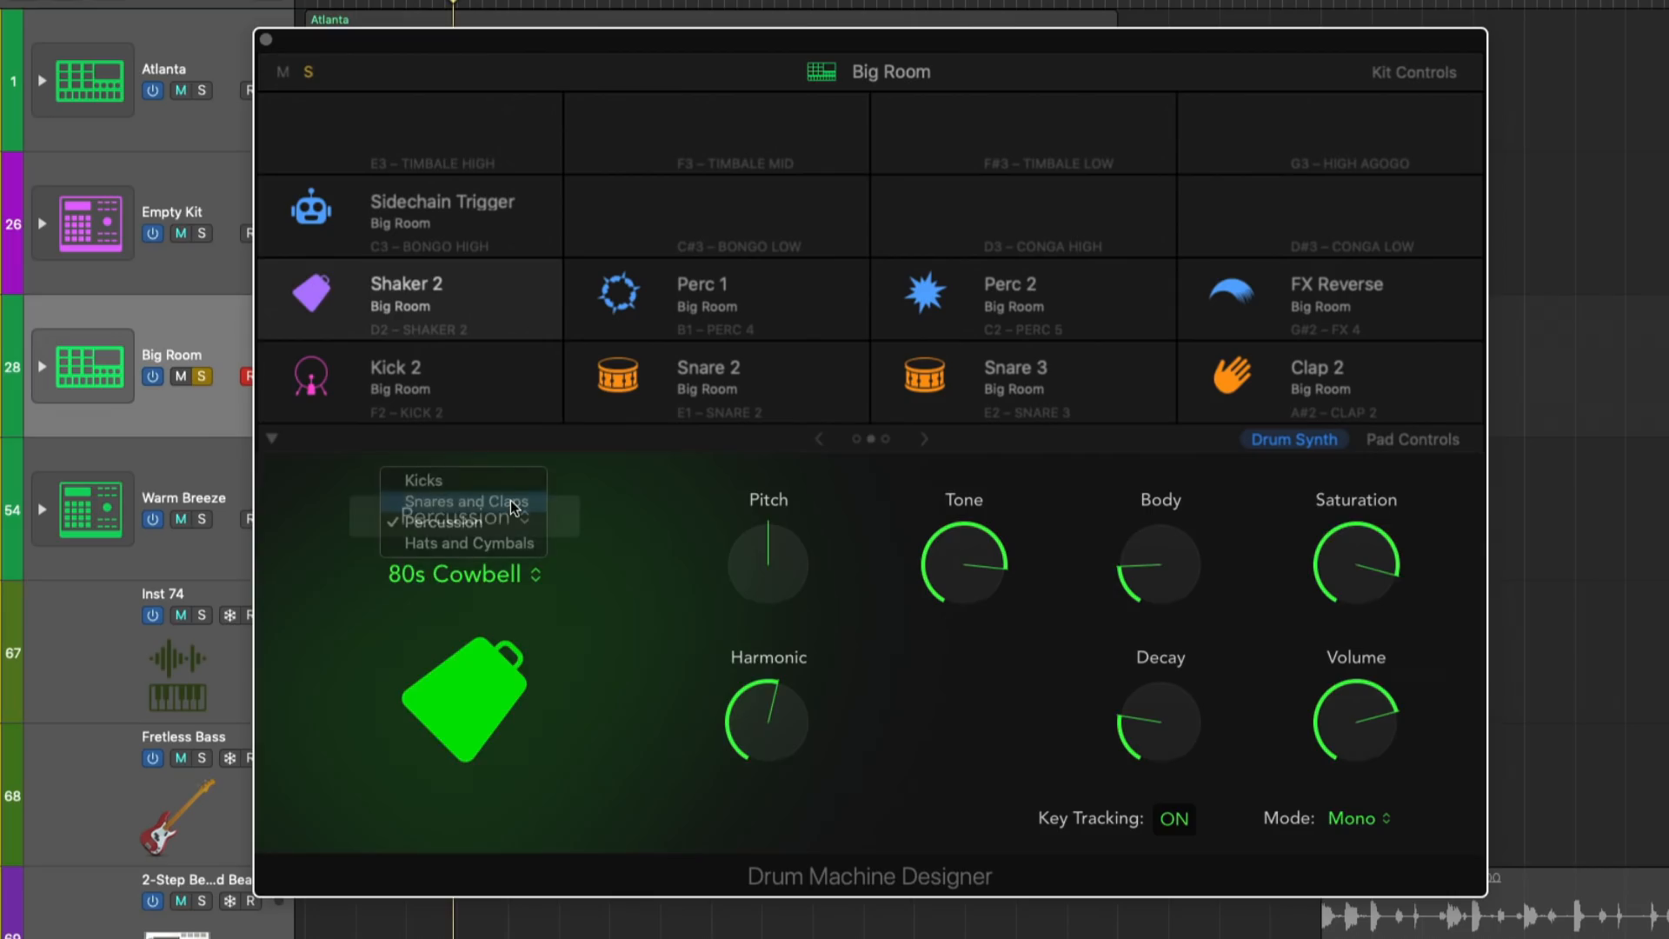
click(511, 514)
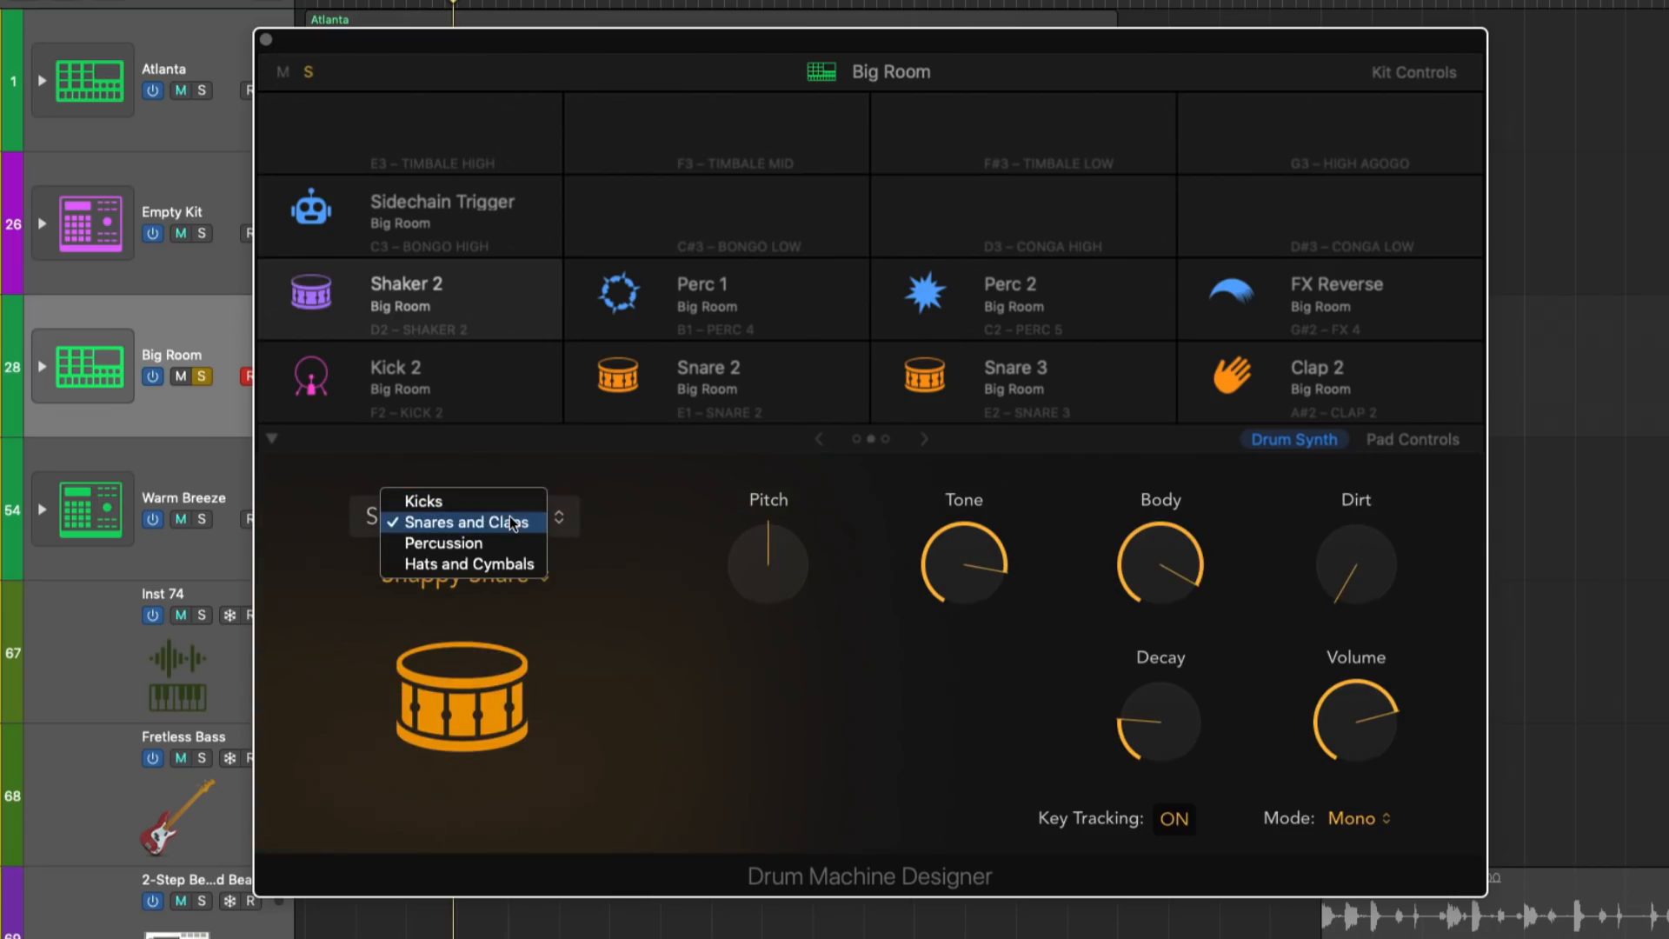
click(525, 478)
click(511, 574)
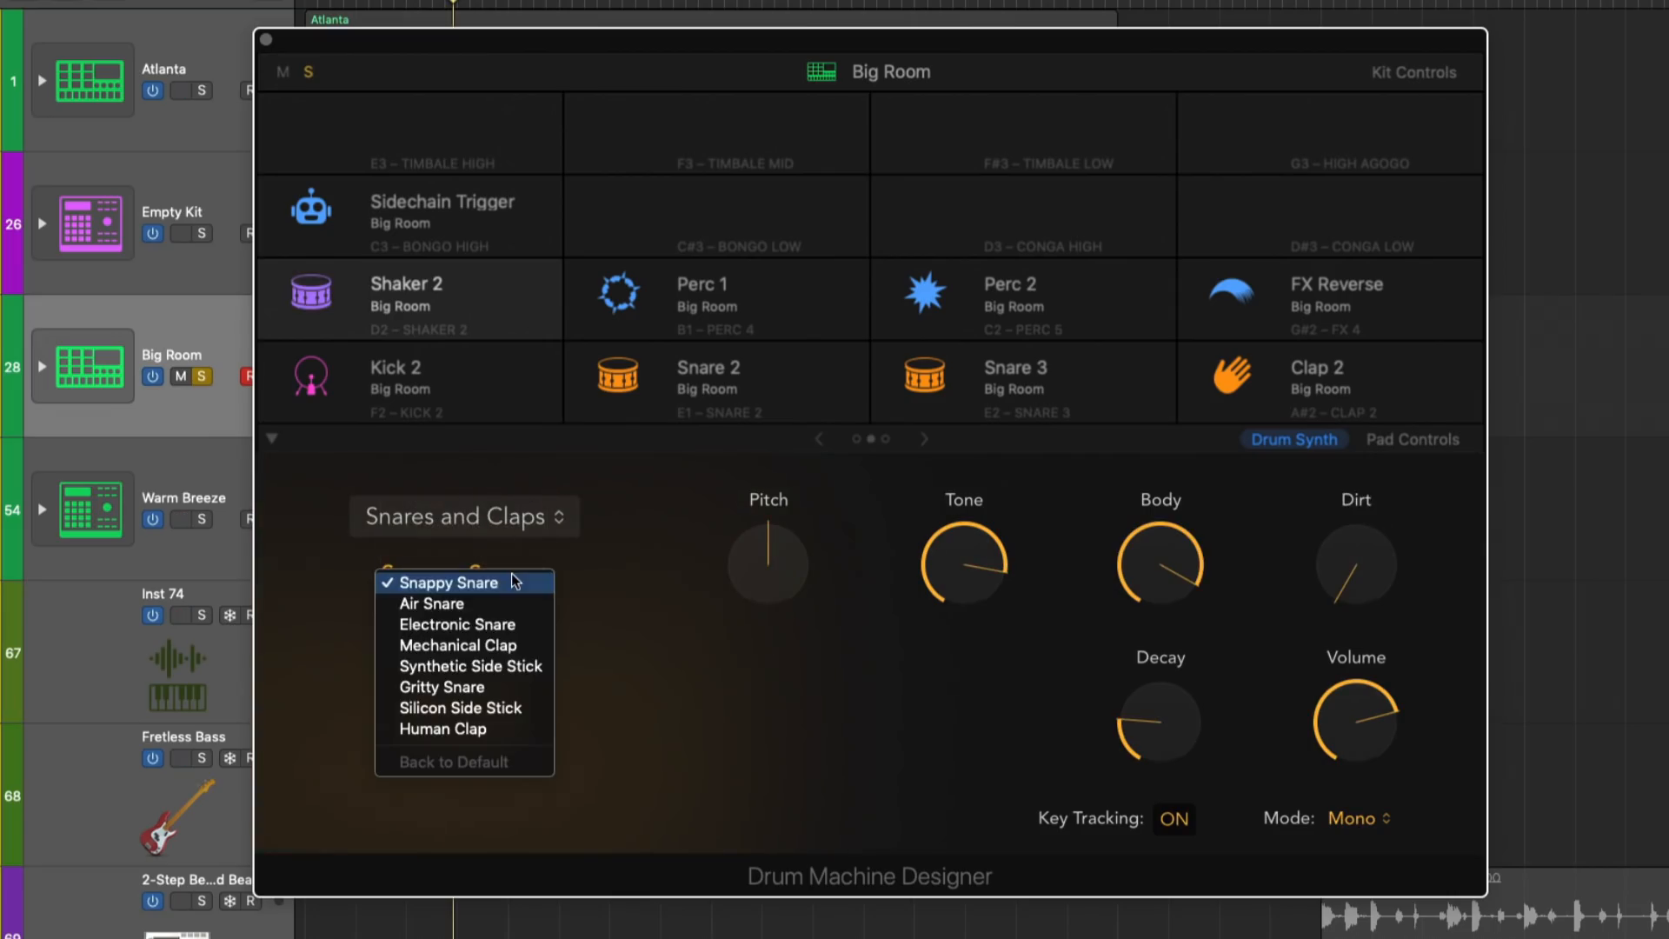
click(506, 730)
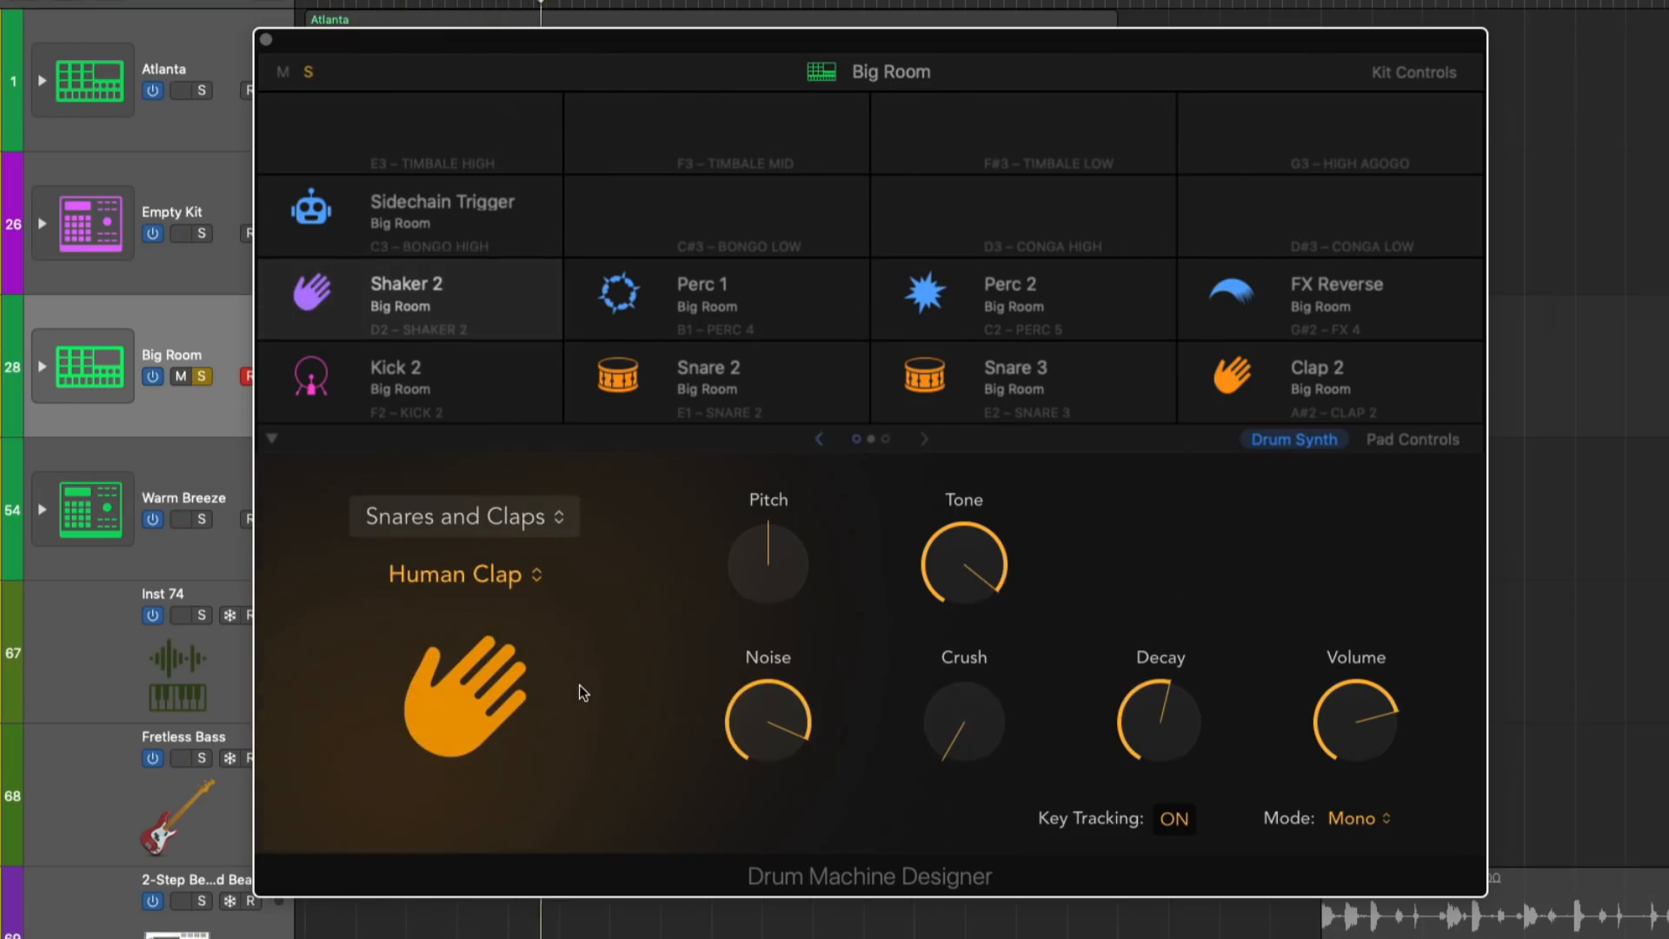
Close Drum Machine Designer, expand the Big Room track stack and show its pad channels in the Mixer
key(super+w)
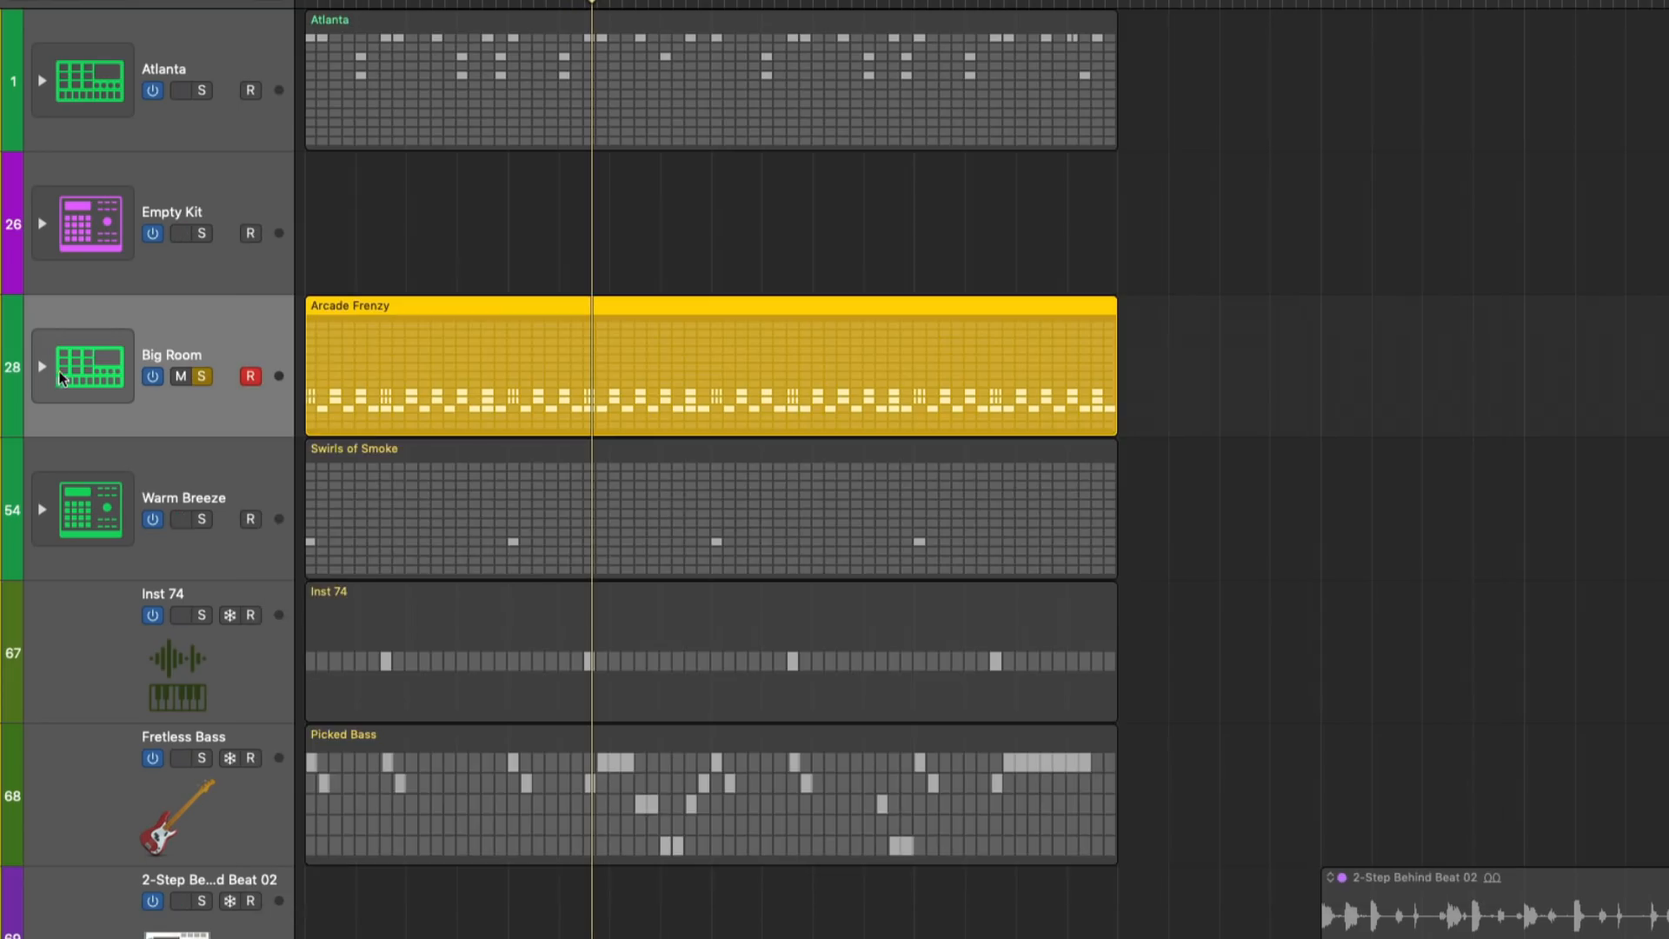
click(45, 367)
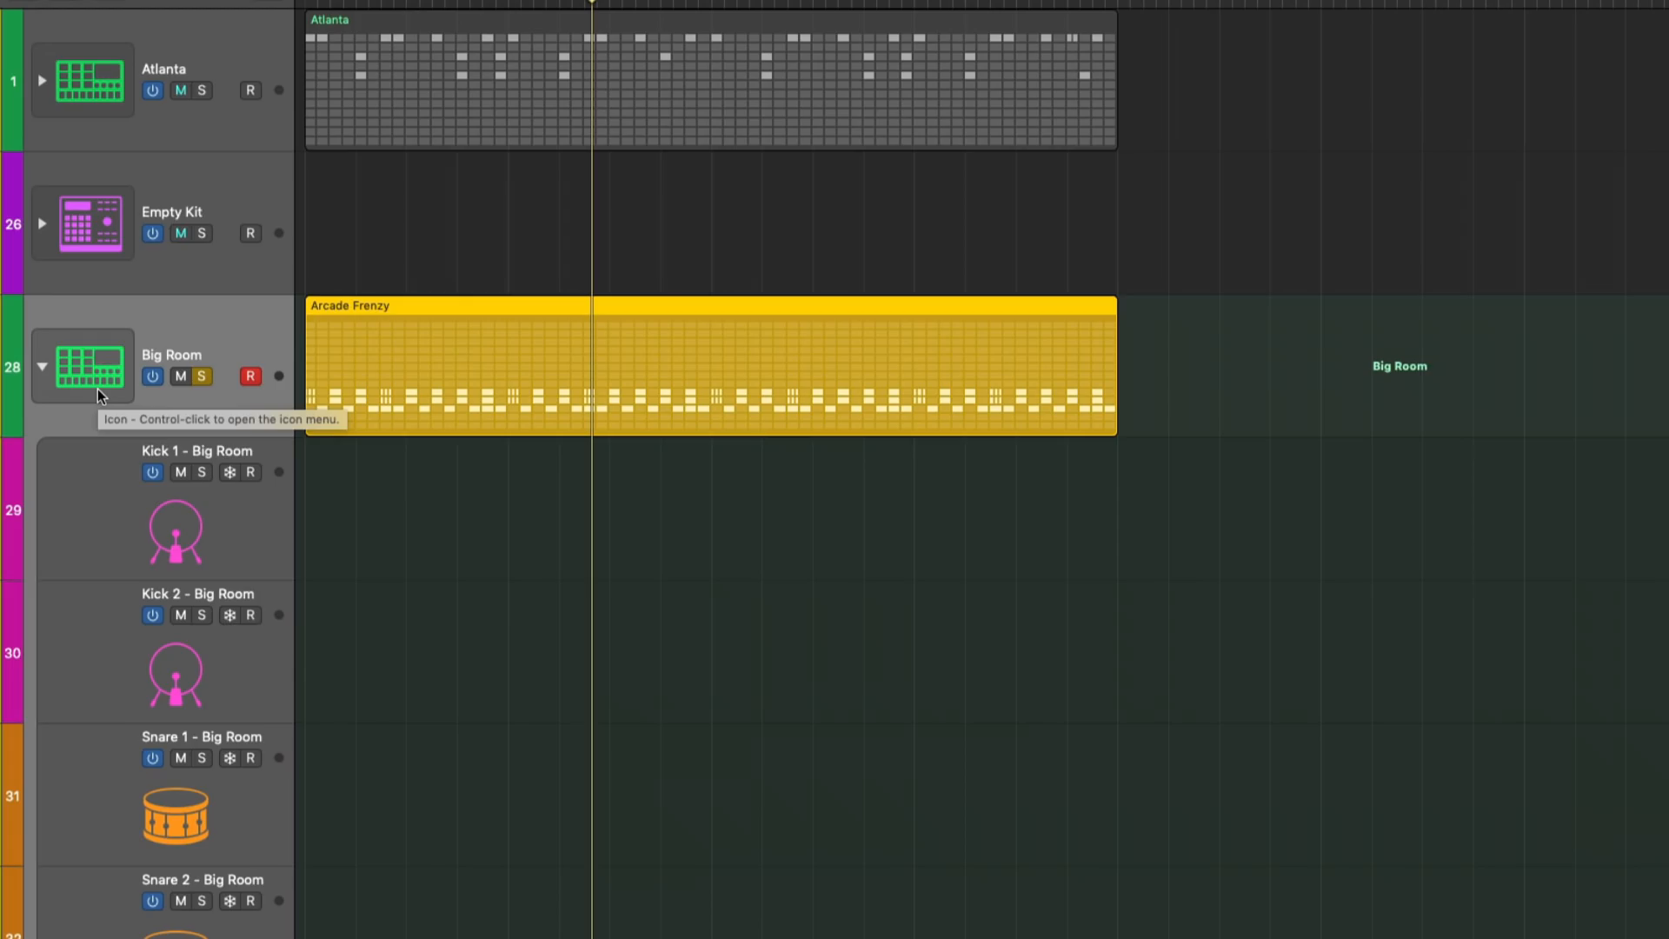
key(x)
scroll(594, 435, right, 5)
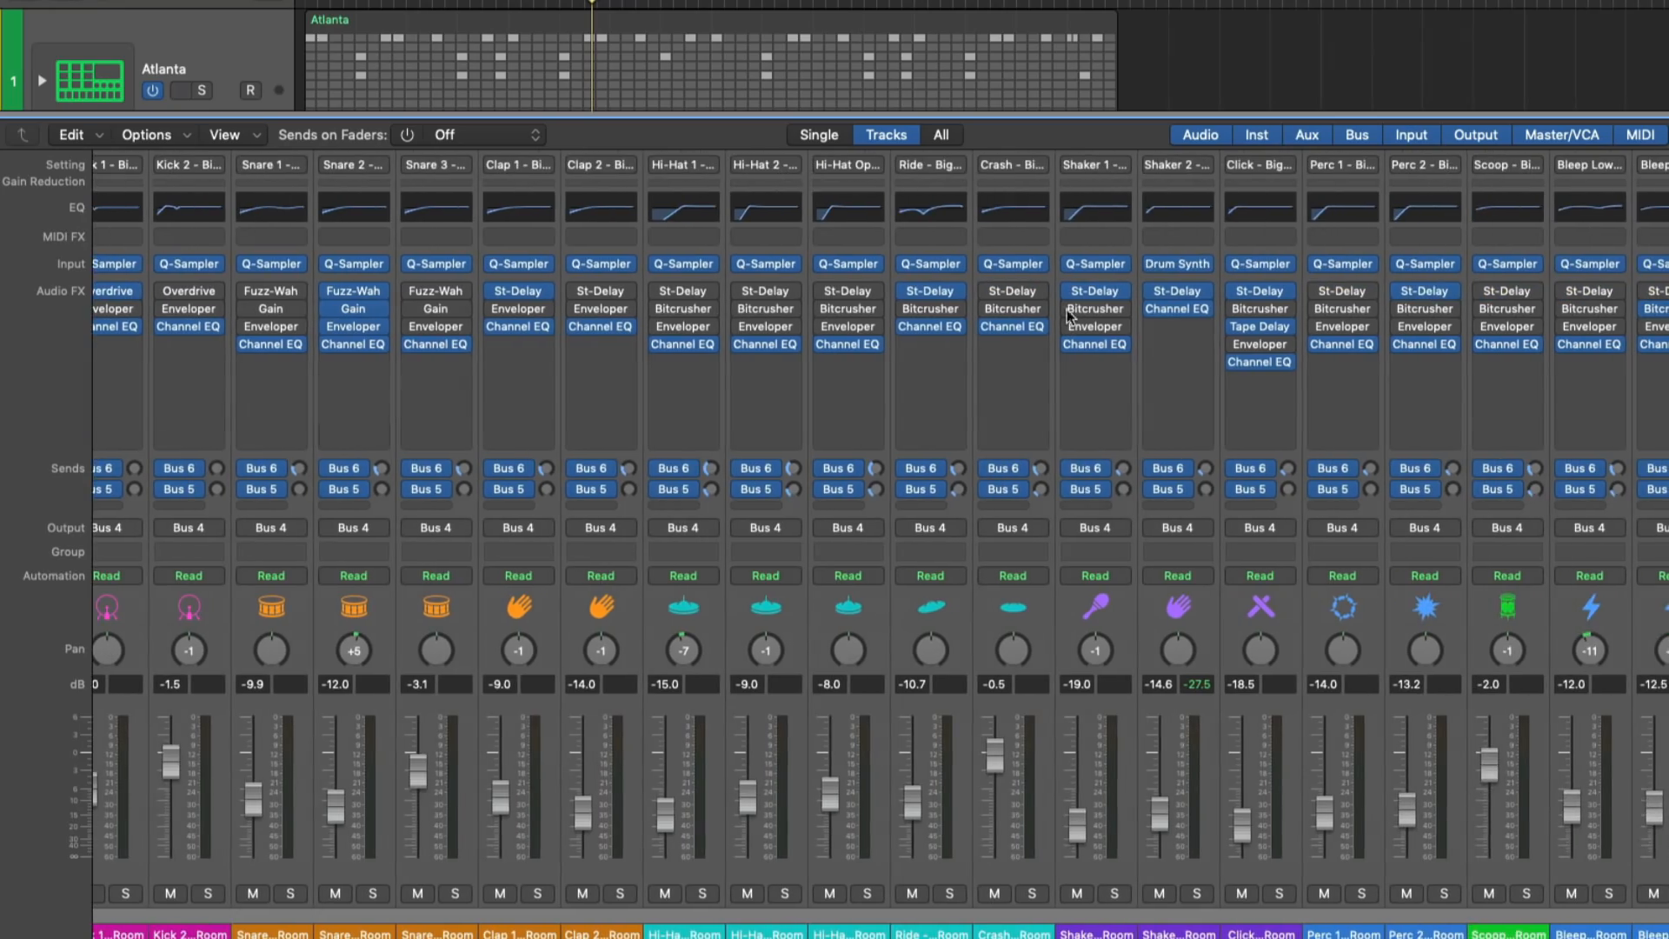
View the Shaker 2 channel's Drum Synth in its own window, replace the instrument with Ultrabeat and close its window
click(1172, 264)
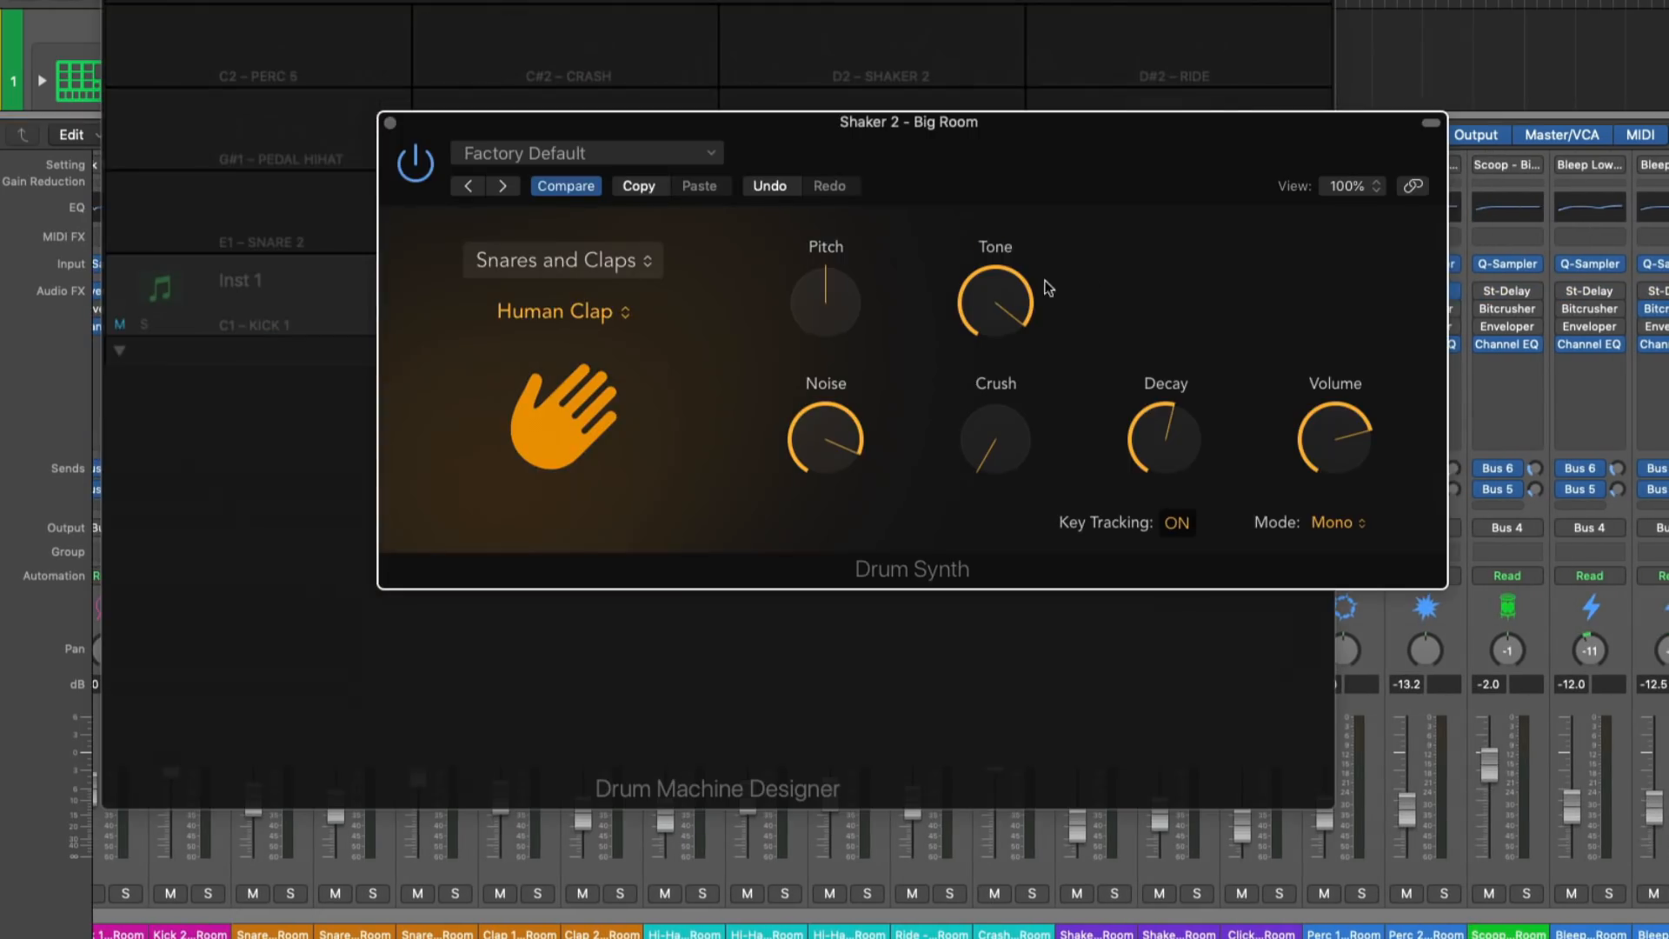
key(super+w)
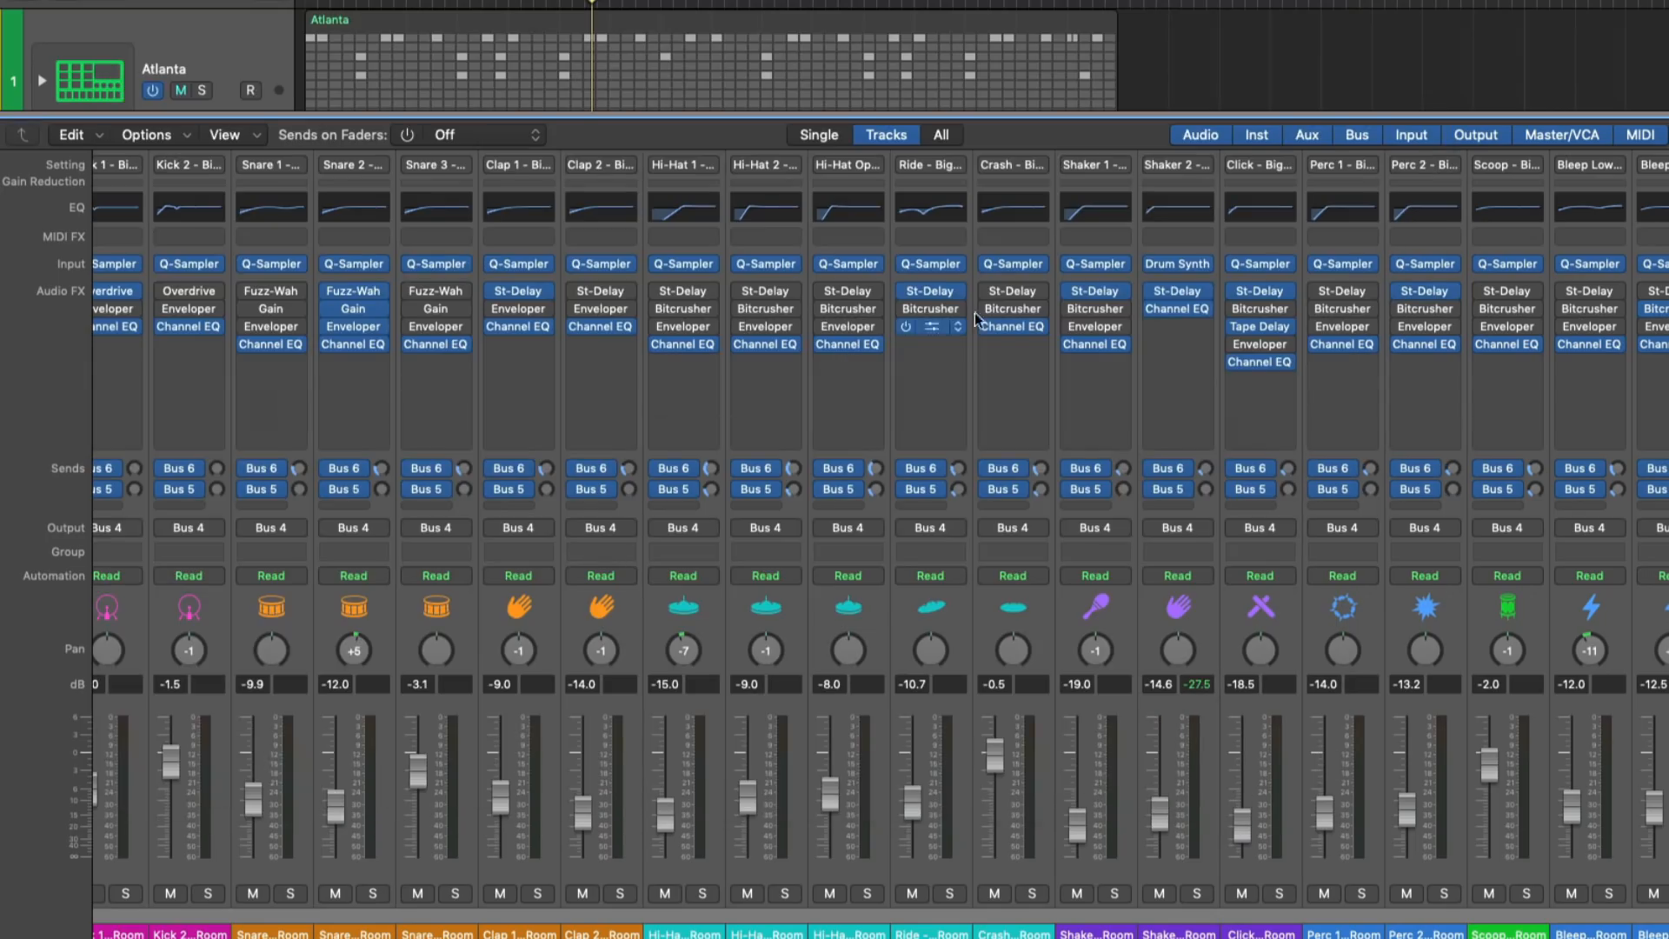
click(1205, 264)
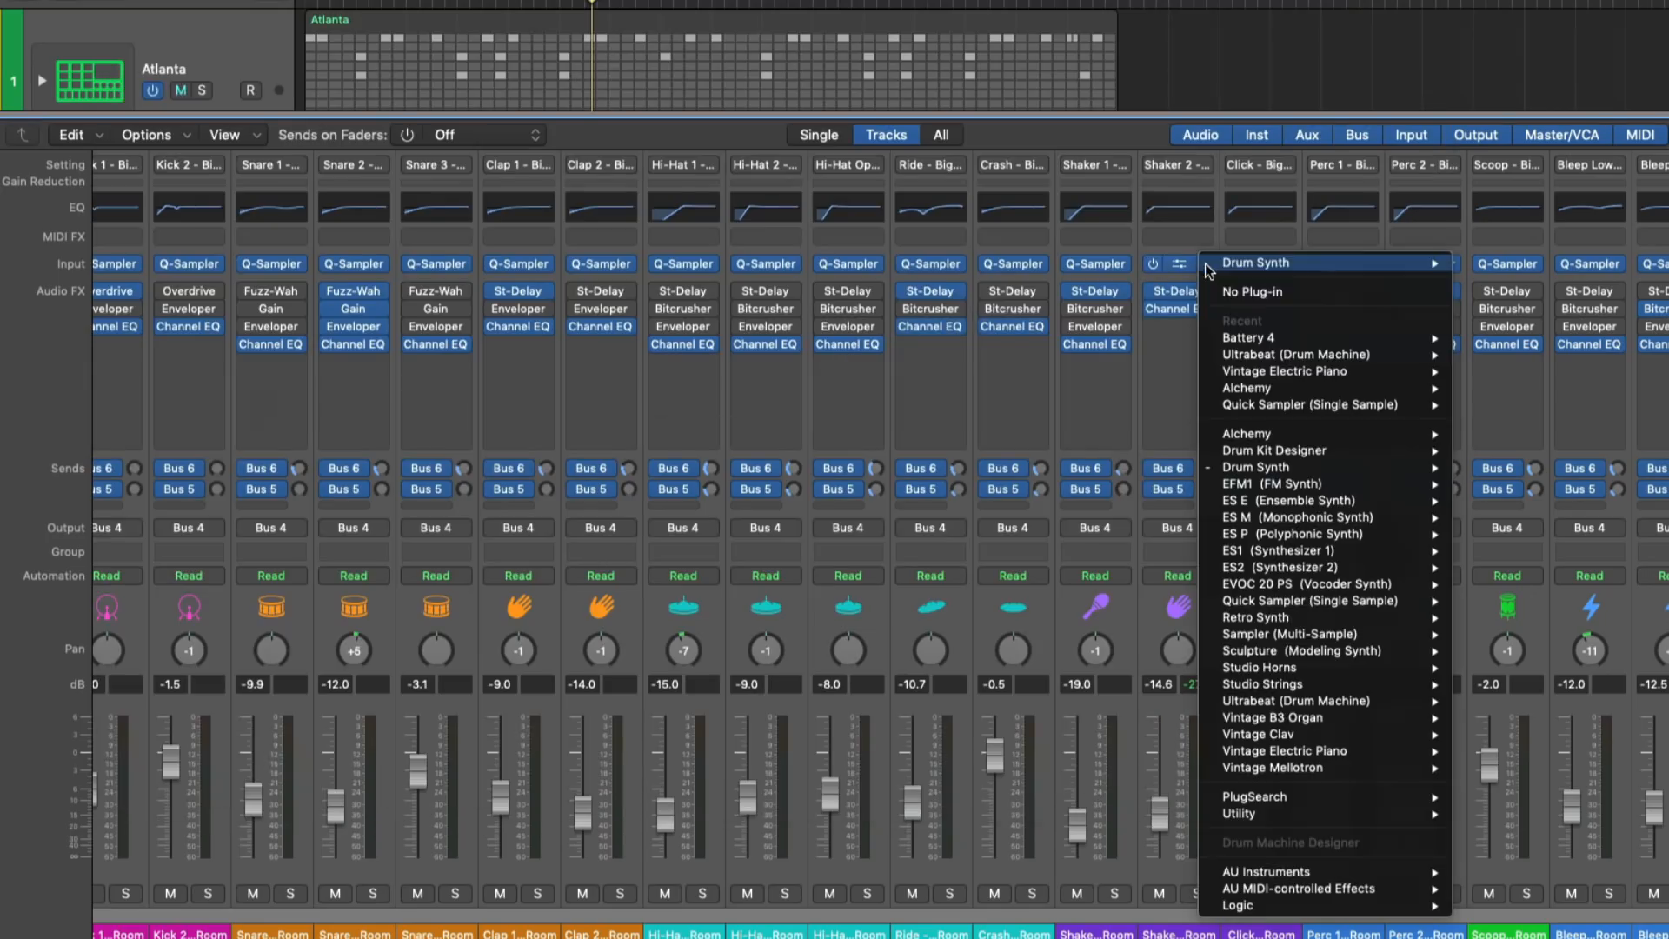
click(1234, 356)
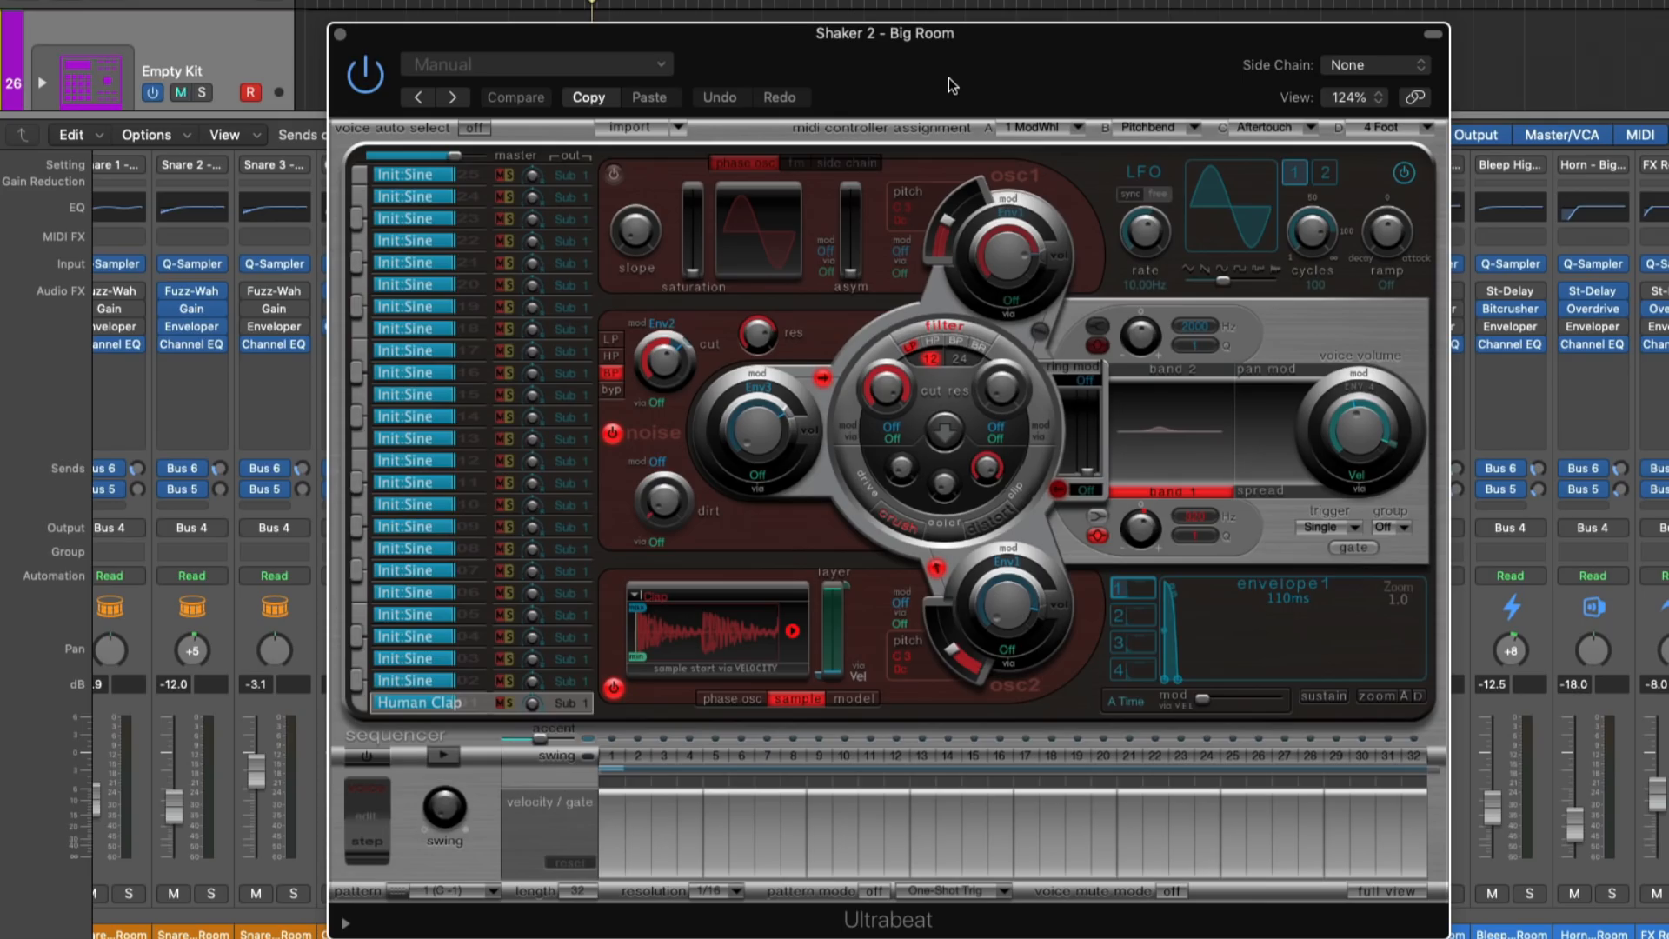
click(340, 34)
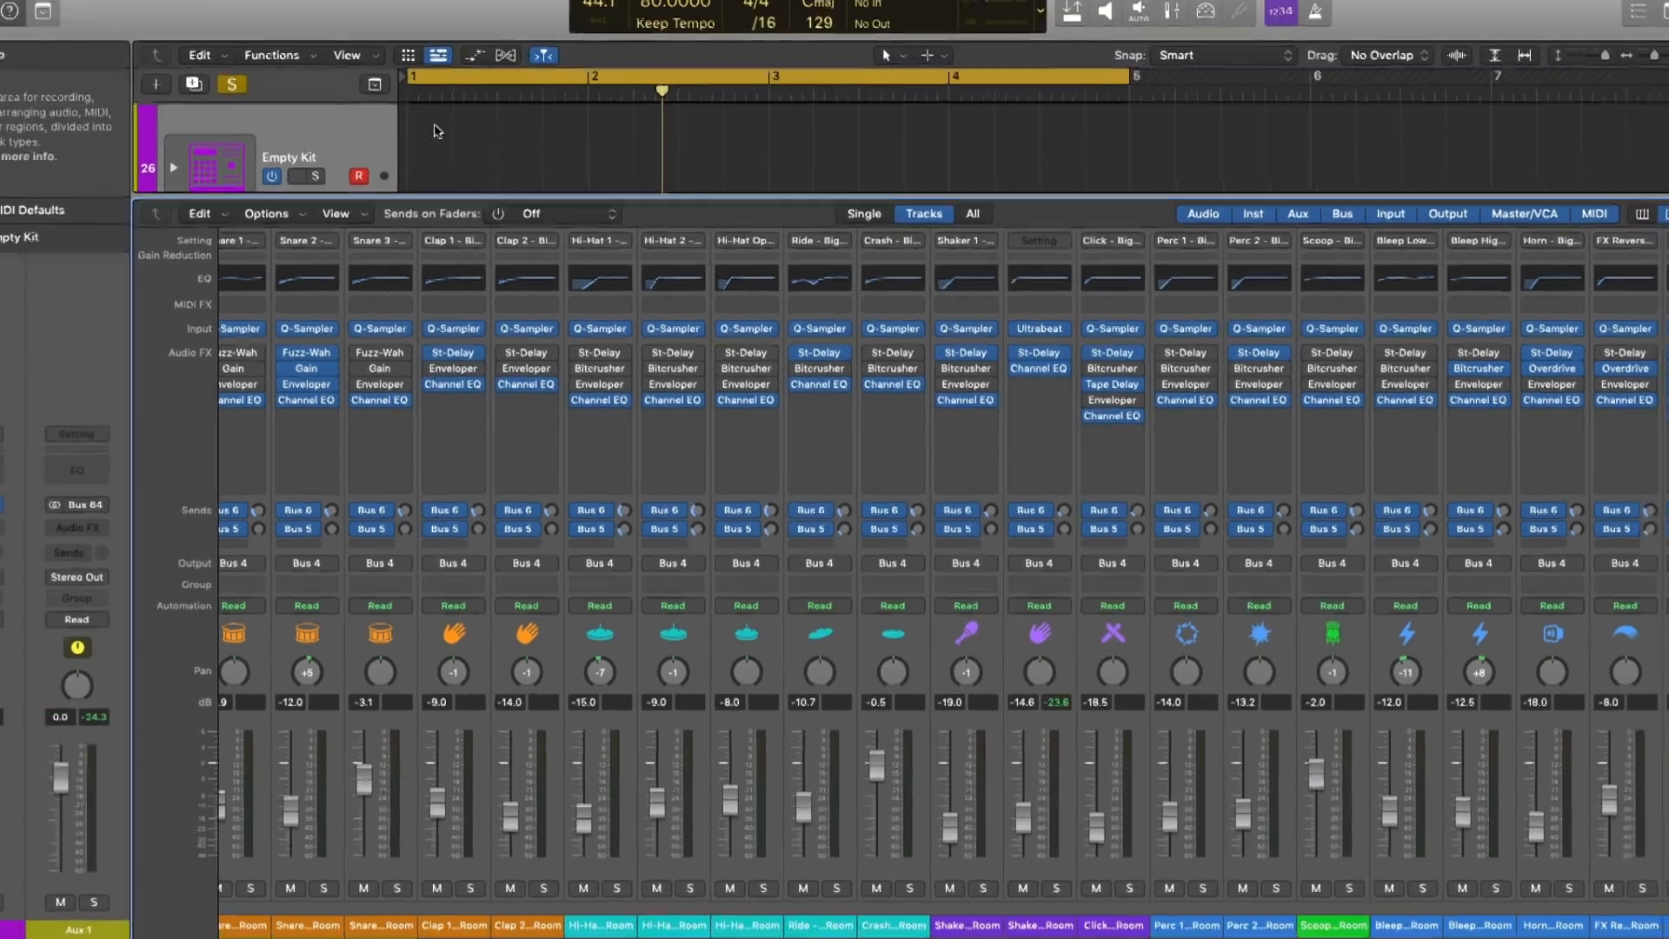
Hide the Mixer and collapse the Big Room track stack
key(x)
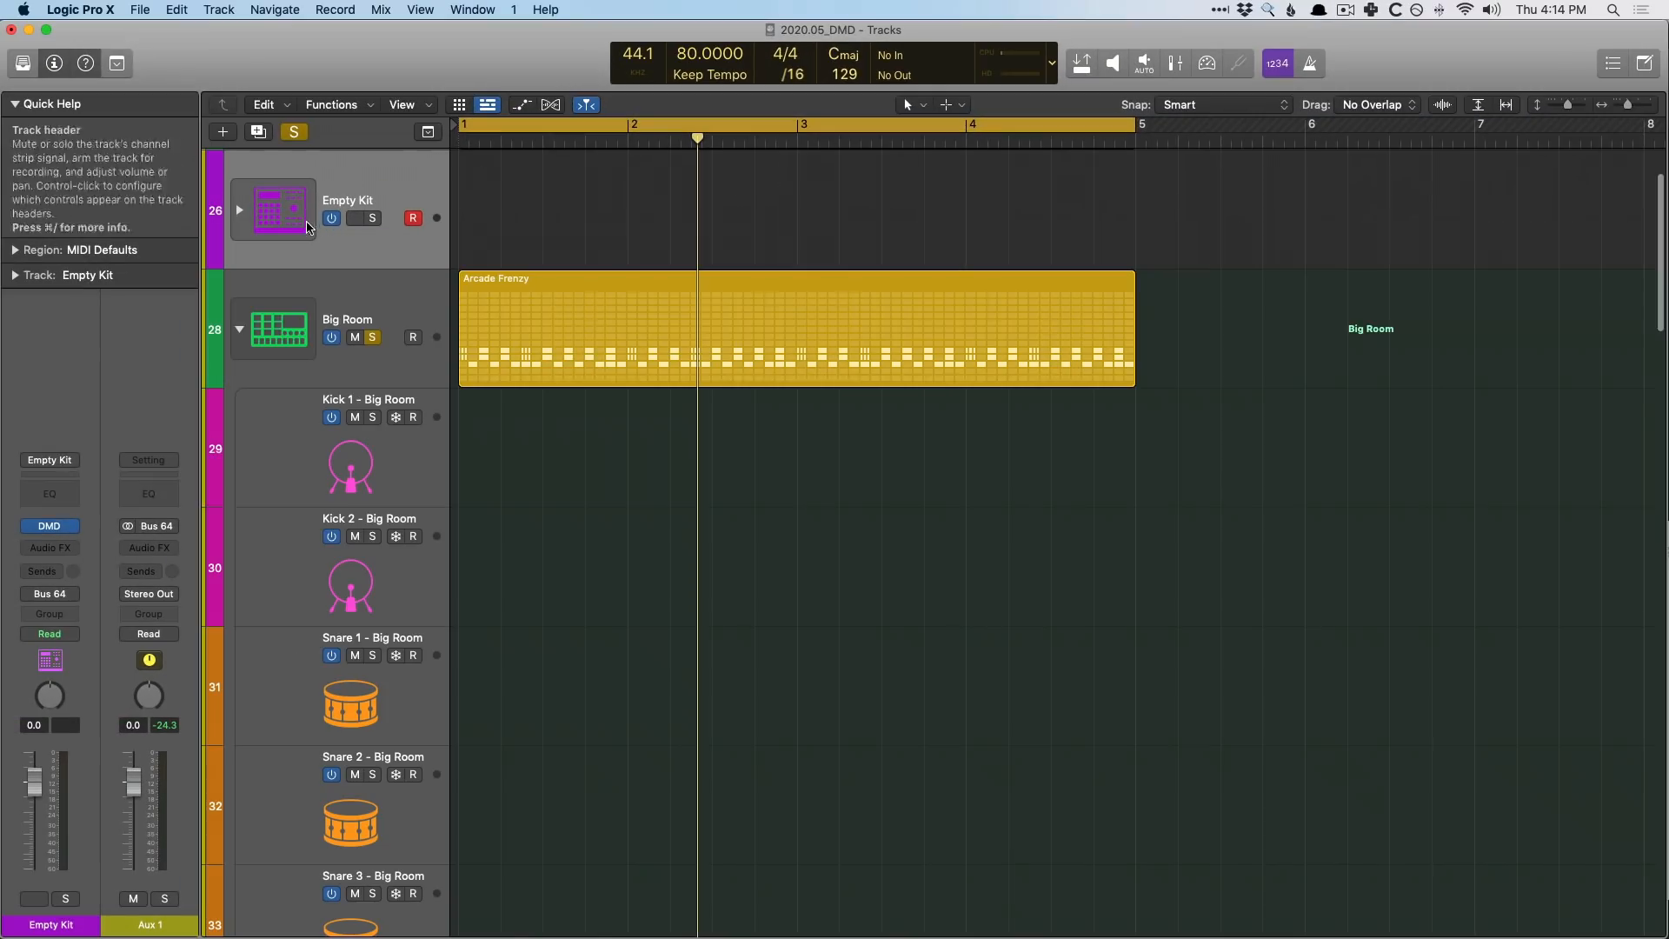
click(240, 329)
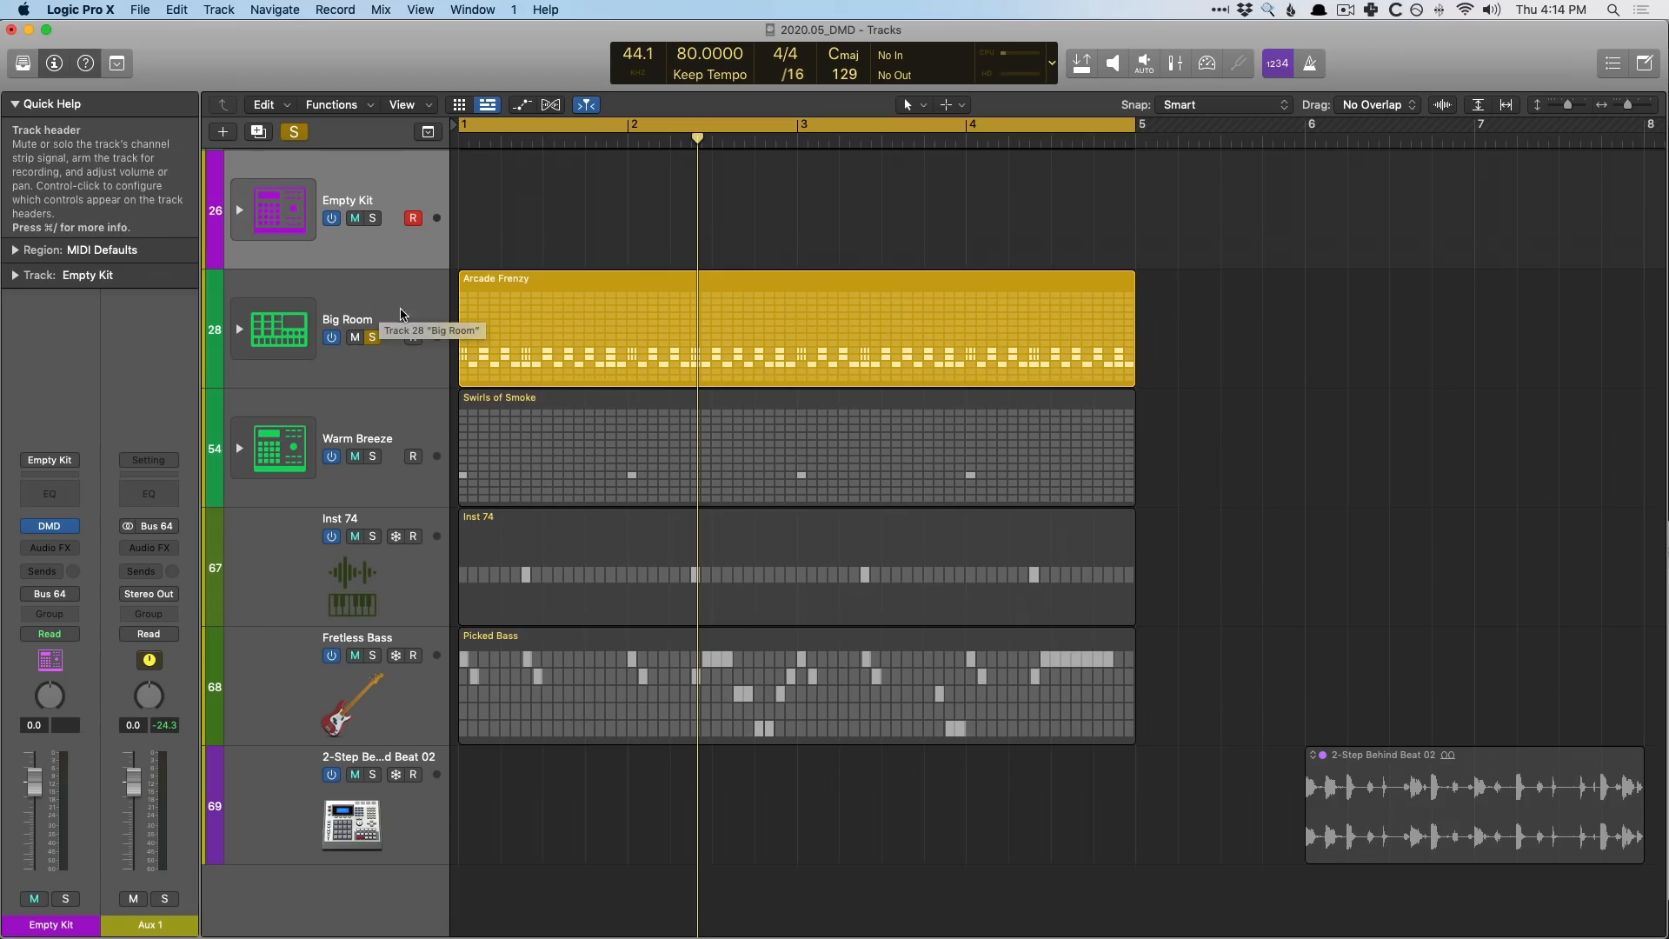
scroll(386, 293, up, 3)
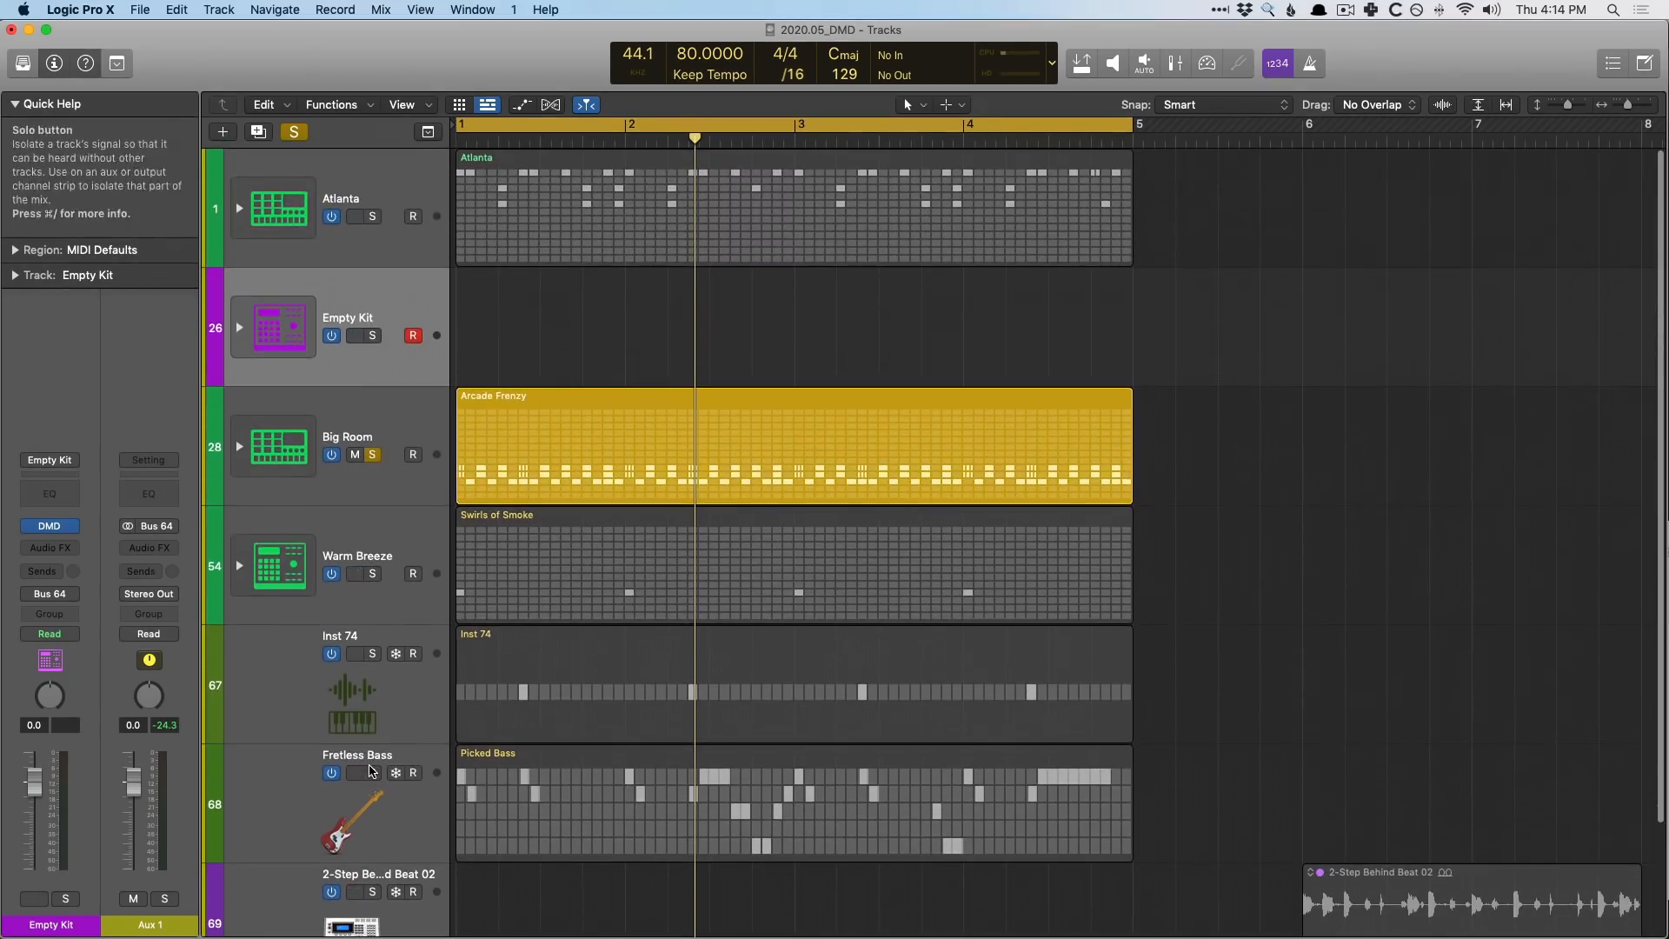
Open the Fretless Bass track's Picked Bass region in the Step Sequencer and expand the G#1 row's subrows
double_click(524, 761)
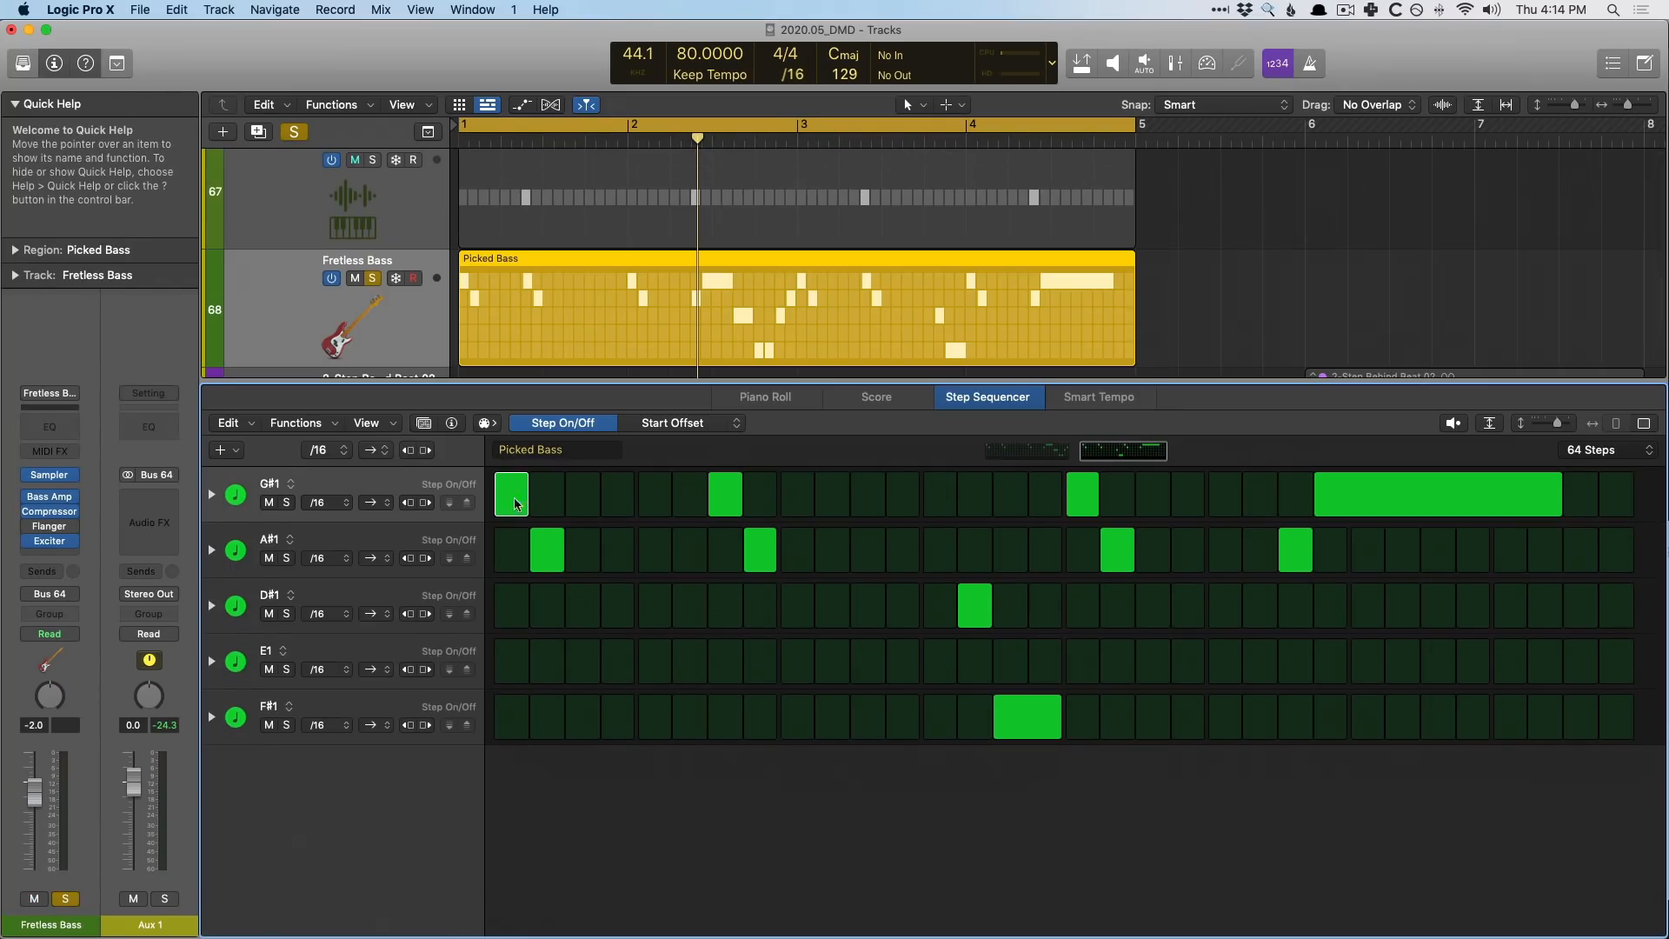
click(213, 495)
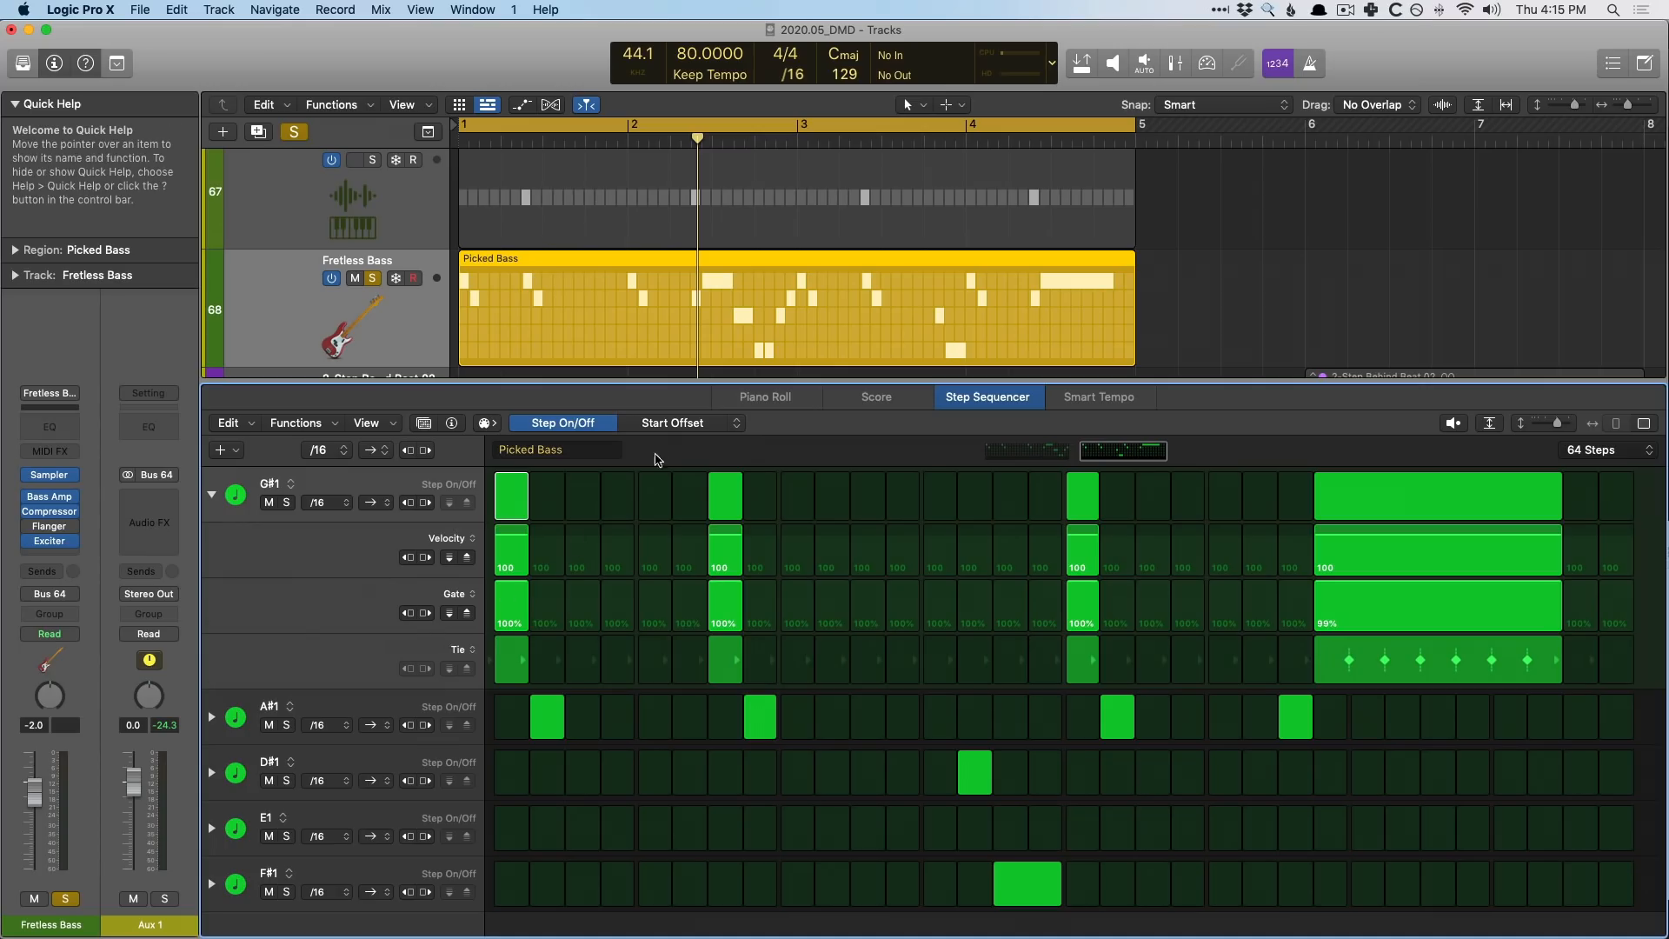
Display the Start Offset values in the Picked Bass pattern, close the Step Sequencer and unsolo the Fretless Bass track
click(666, 424)
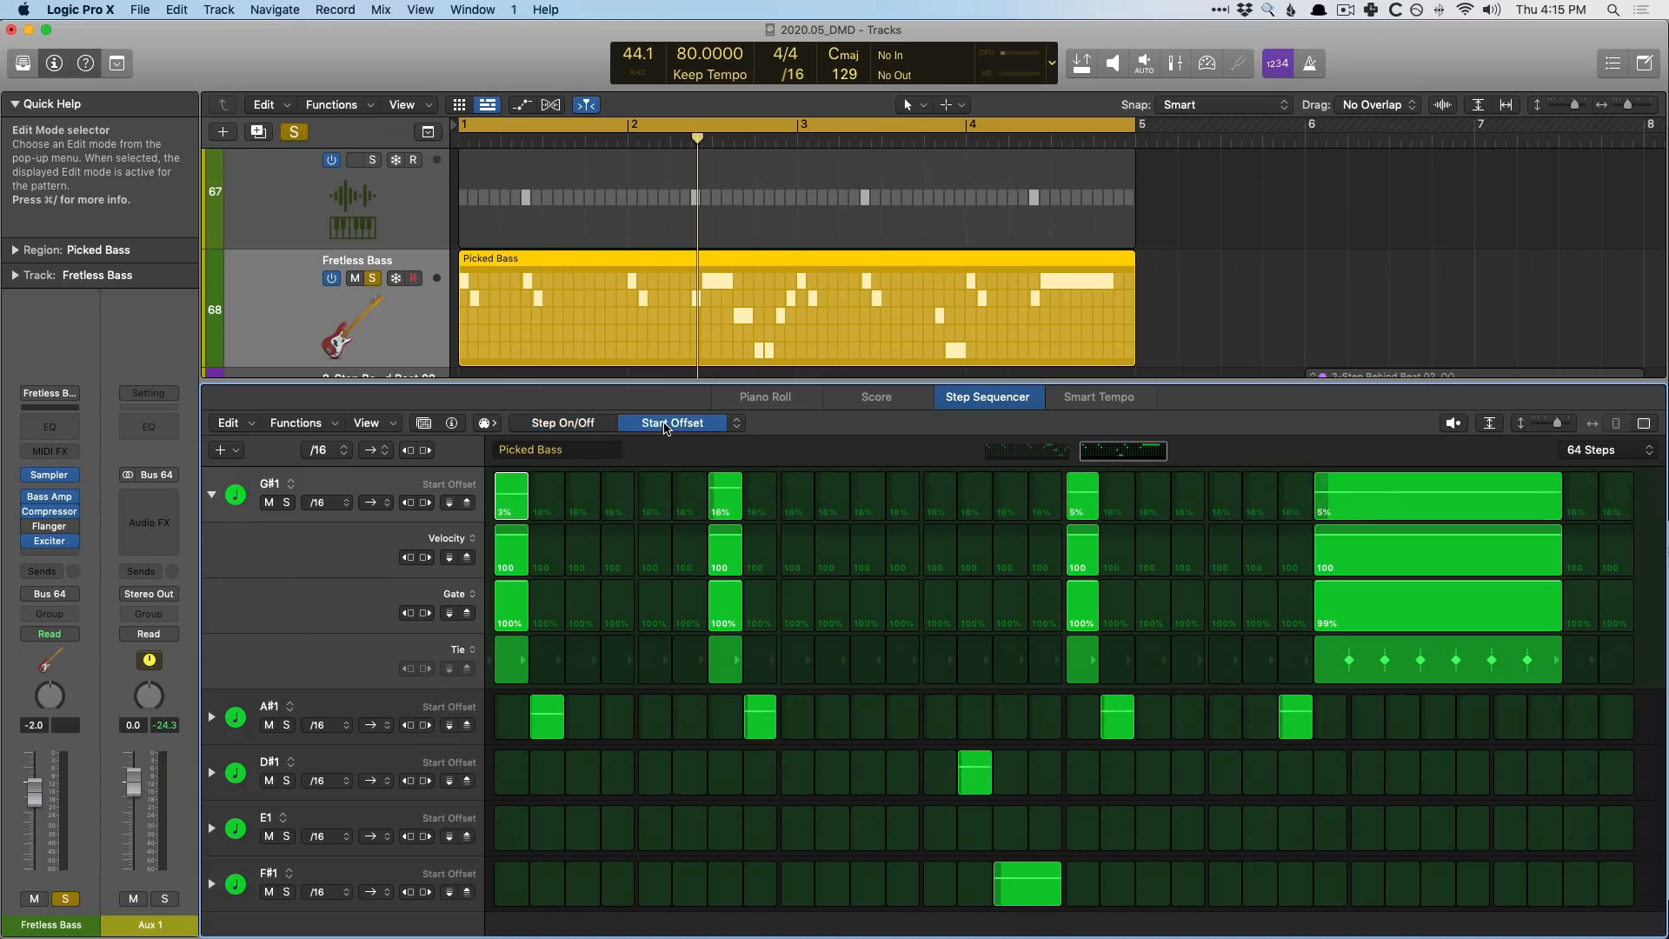
key(e)
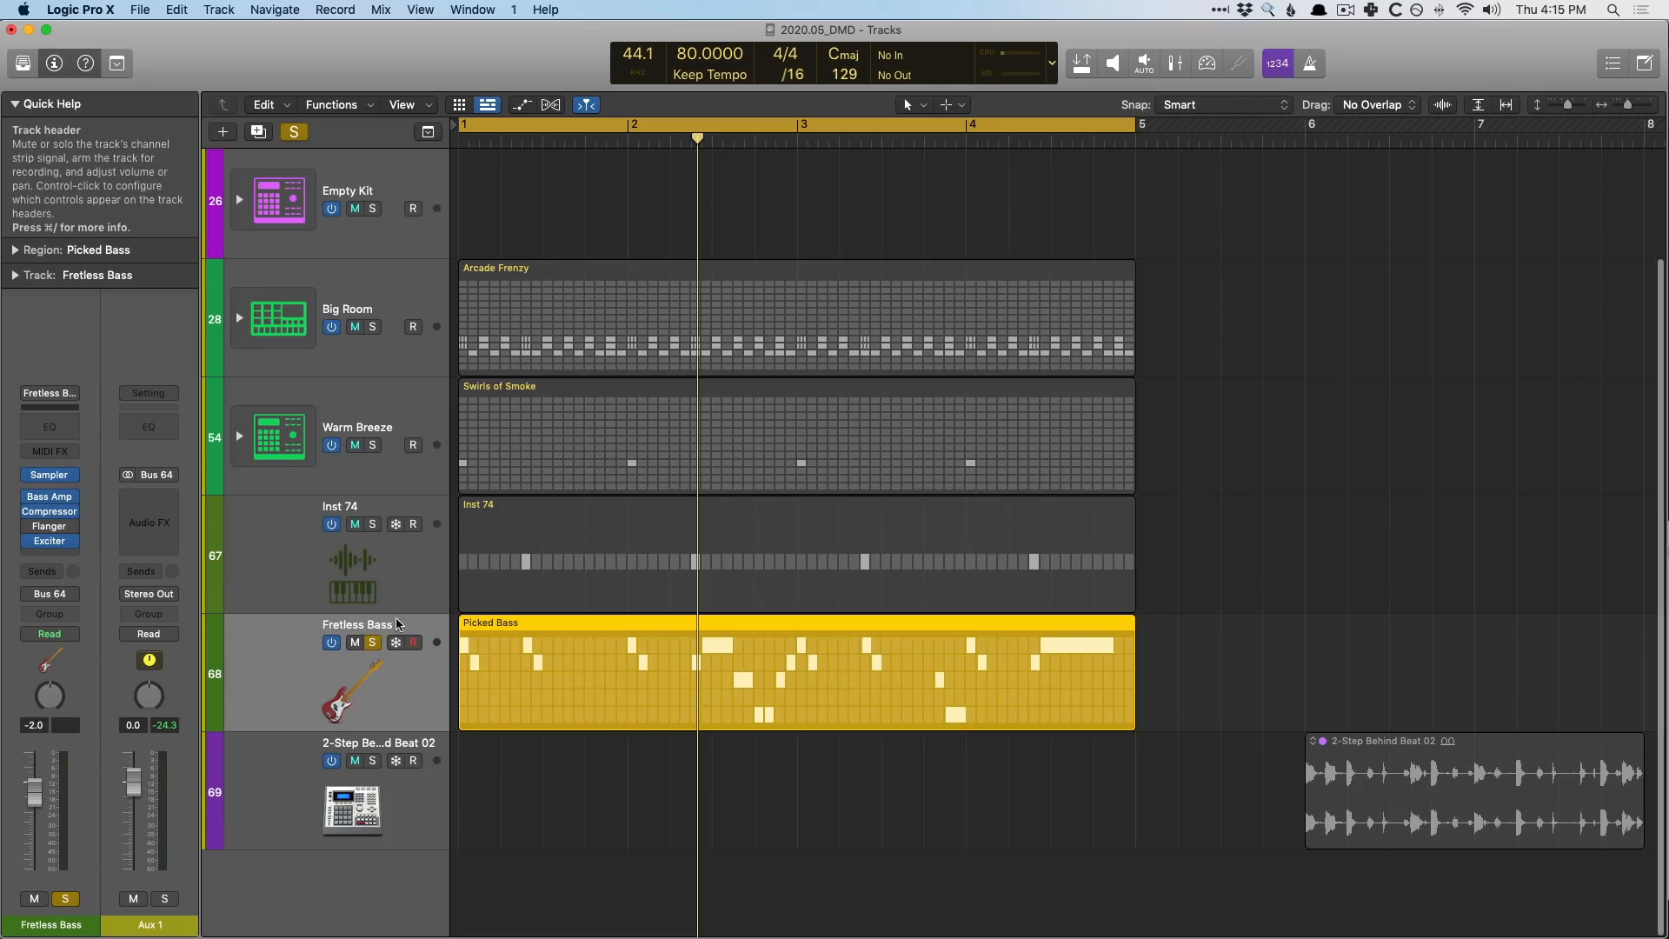
click(375, 644)
View the Inst 74 track's Quick Sampler alongside the Library's Electronic Drum Kit patches, closing both when done
click(343, 561)
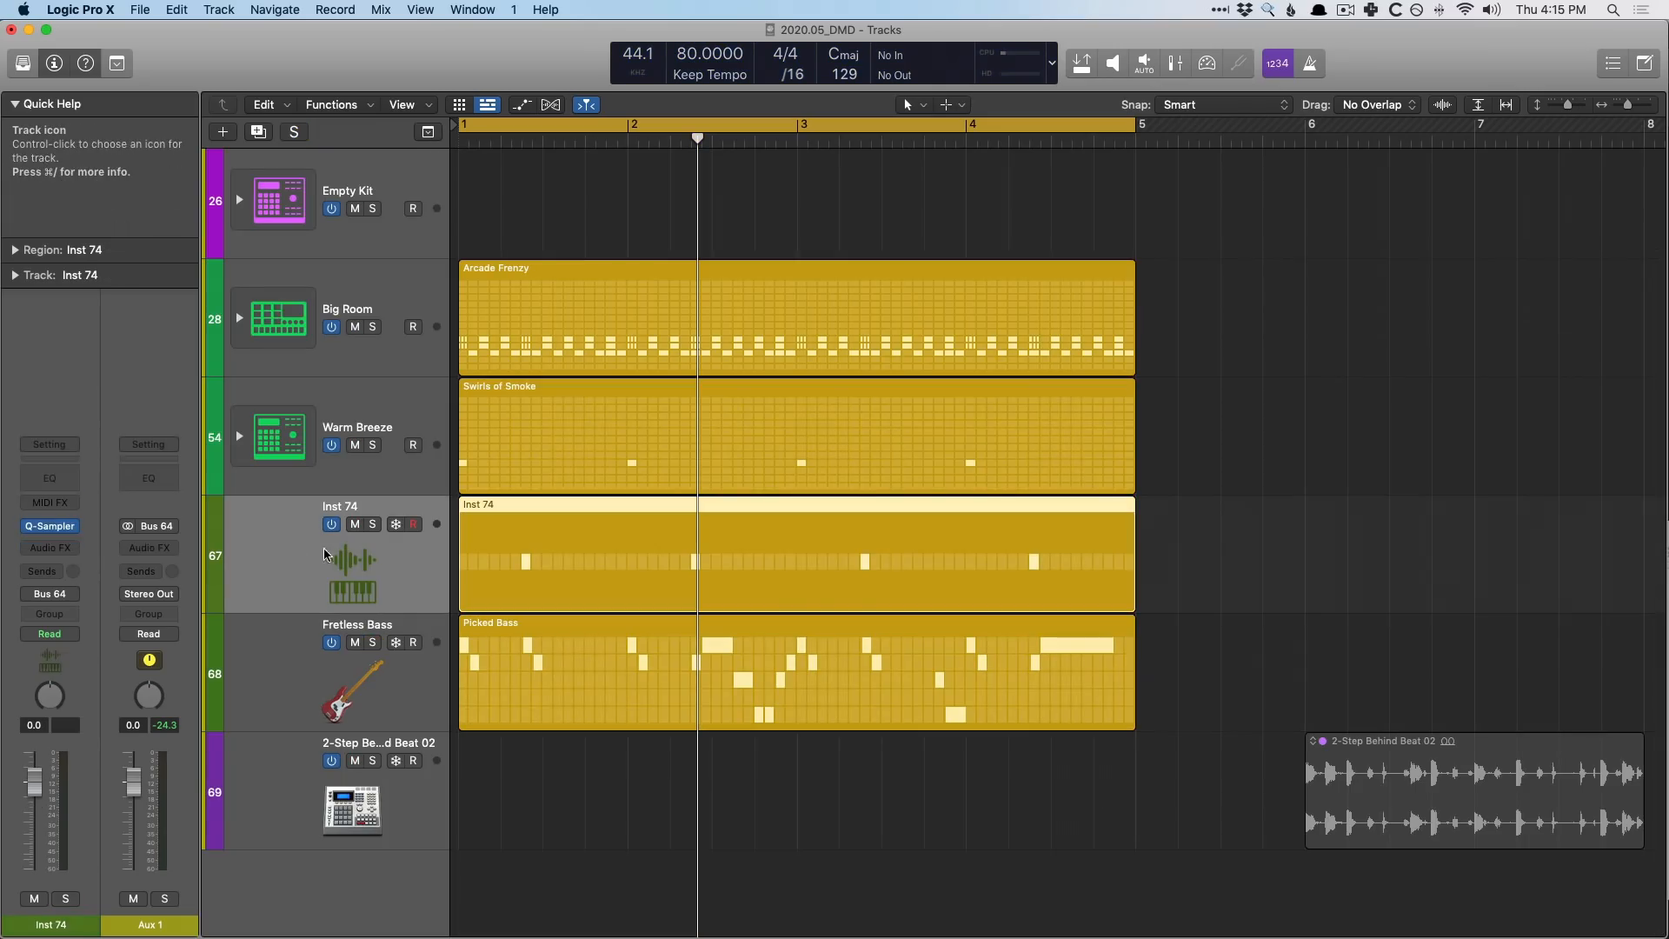
click(53, 527)
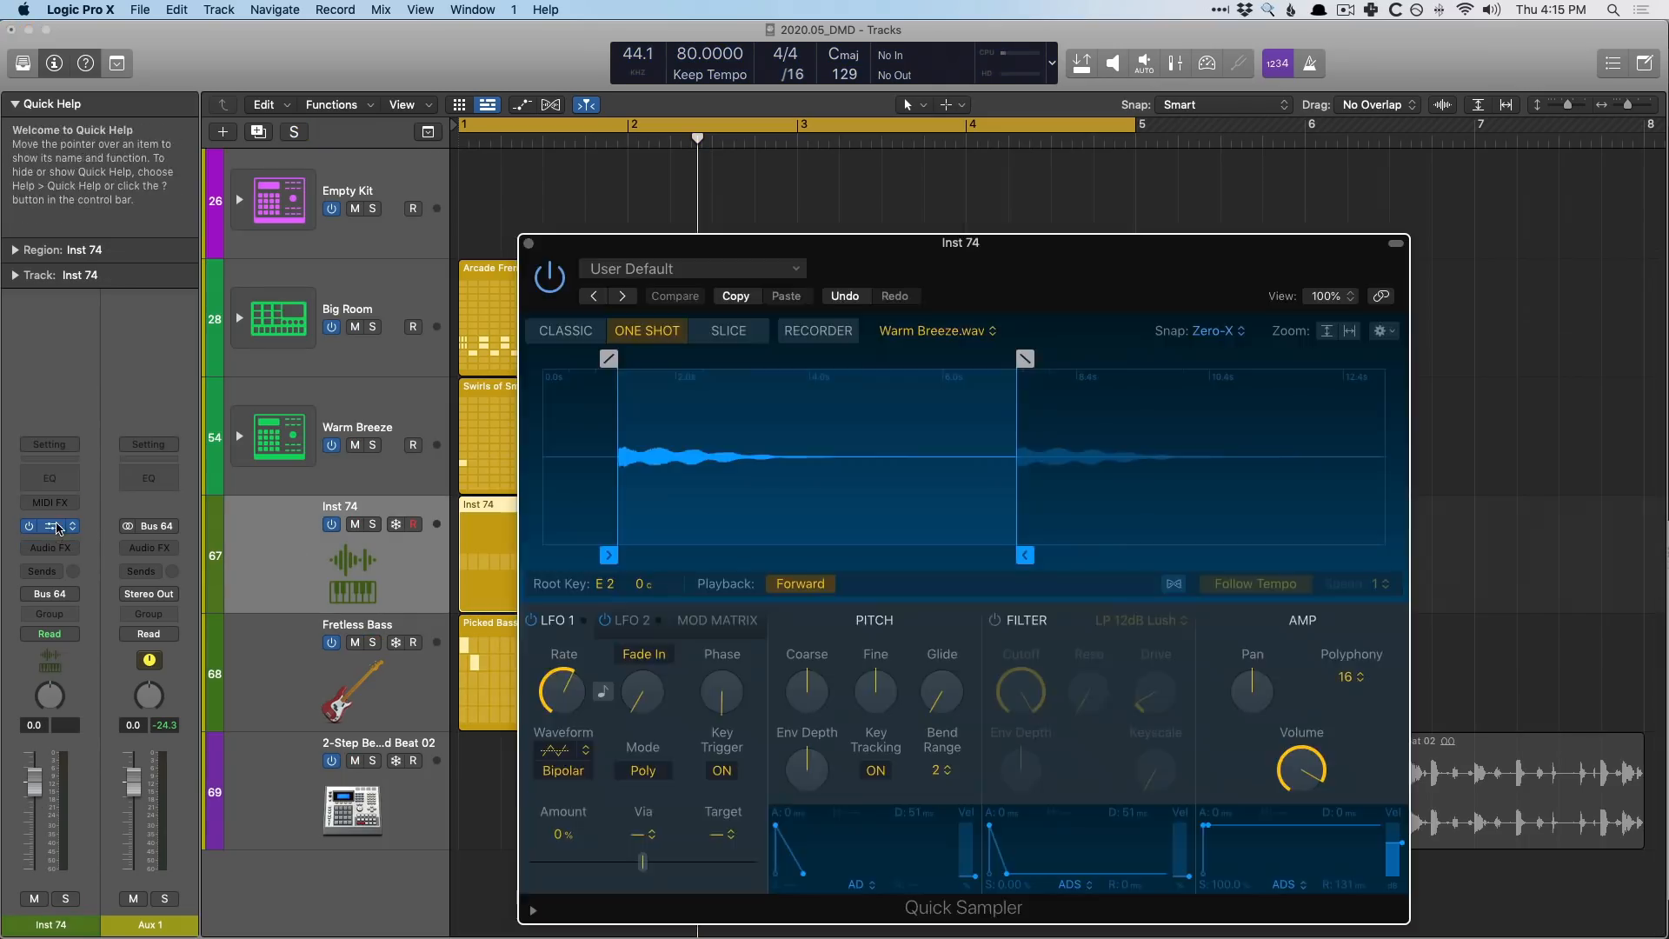
key(y)
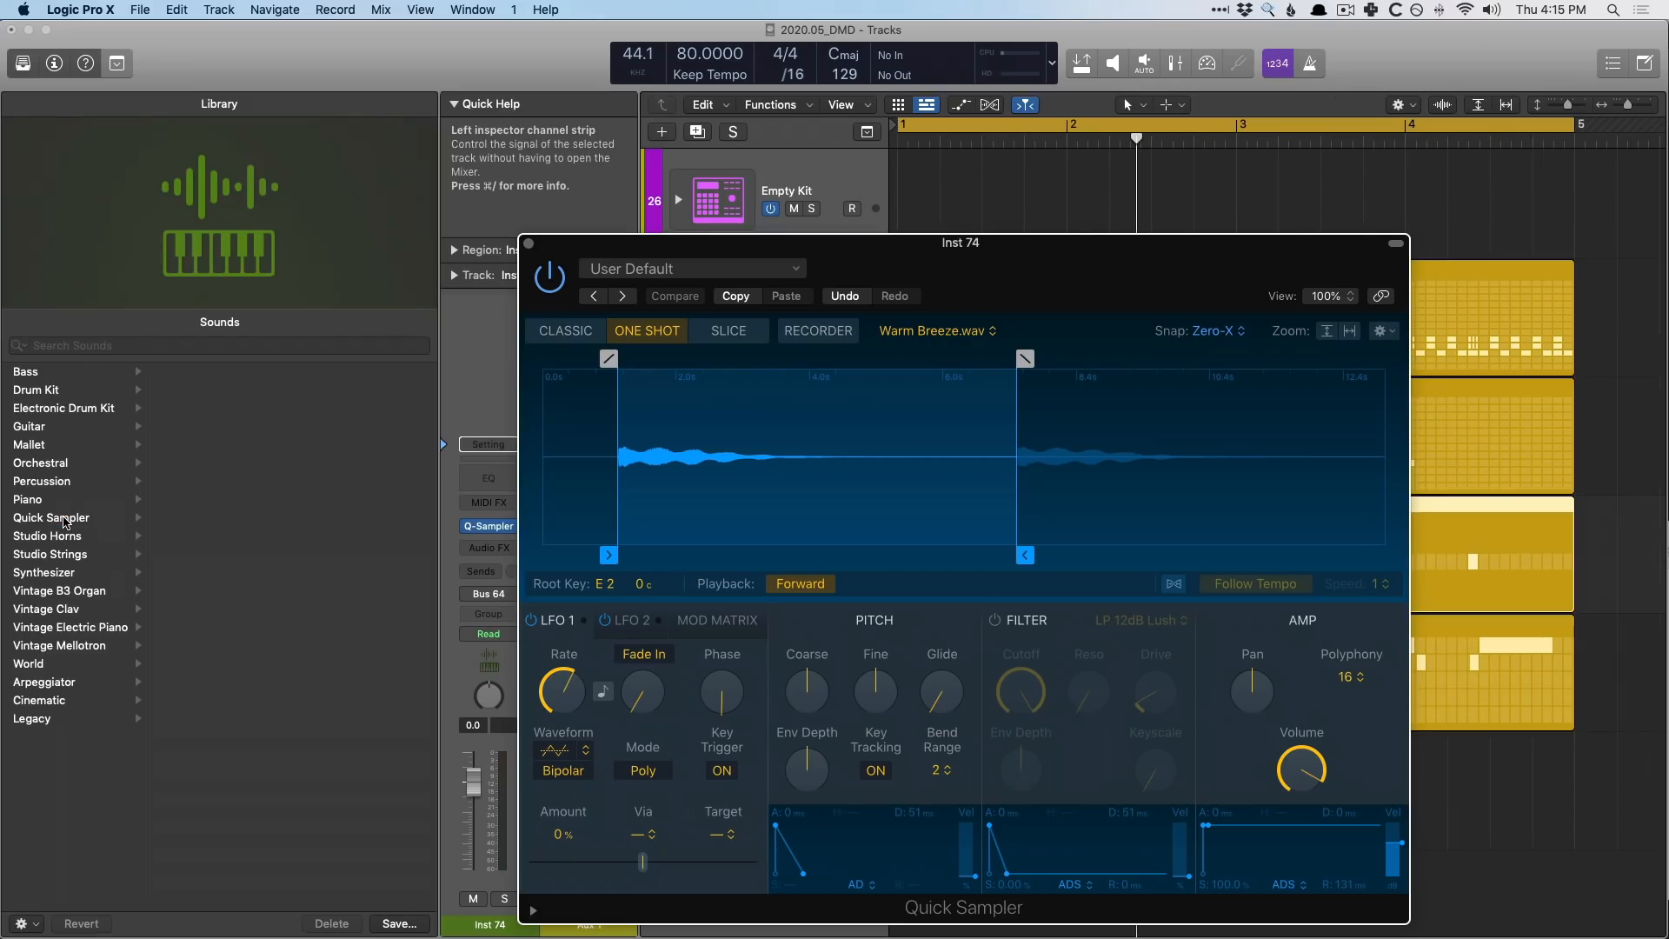
click(73, 407)
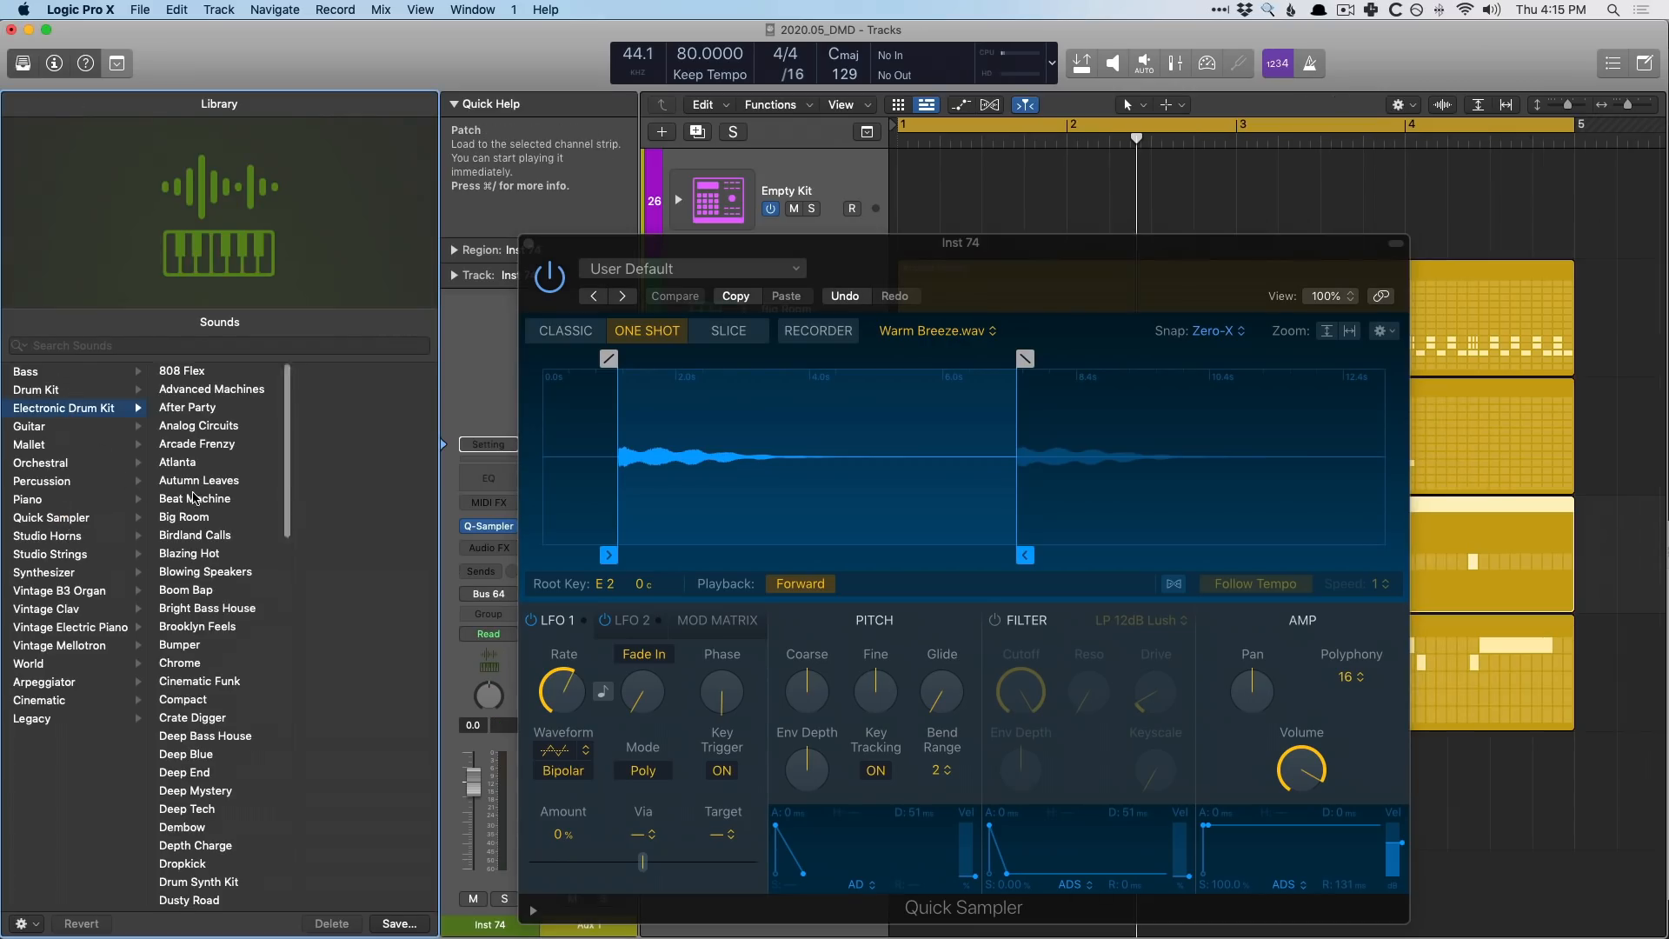
scroll(199, 497, down, 10)
scroll(199, 496, up, 10)
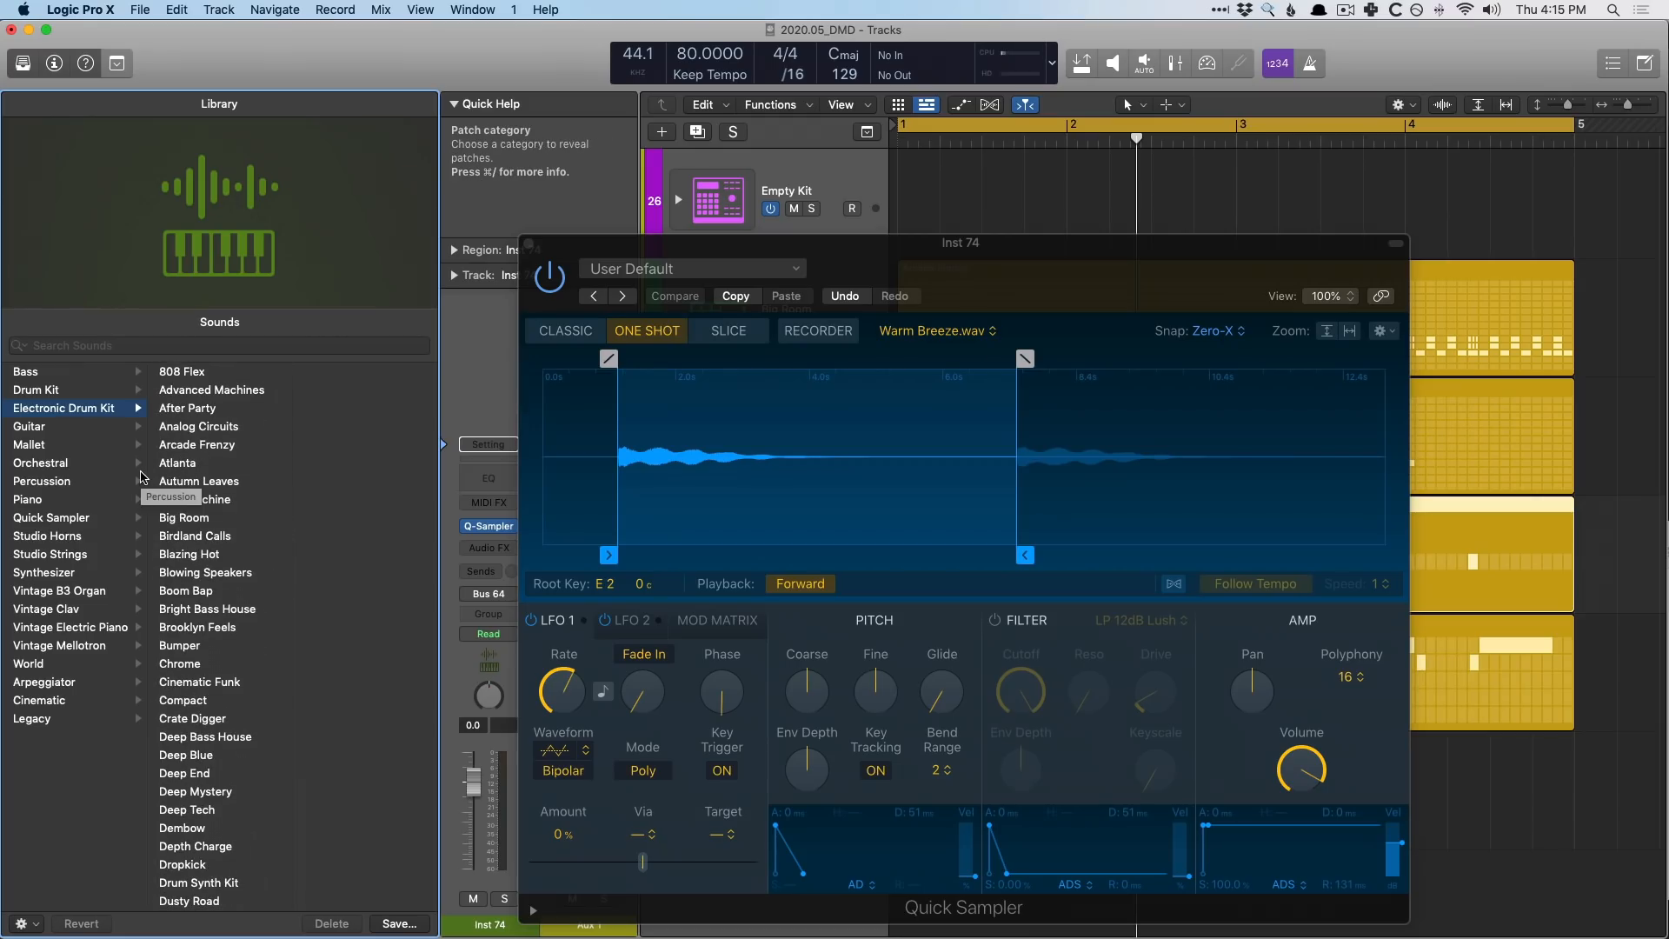
key(y)
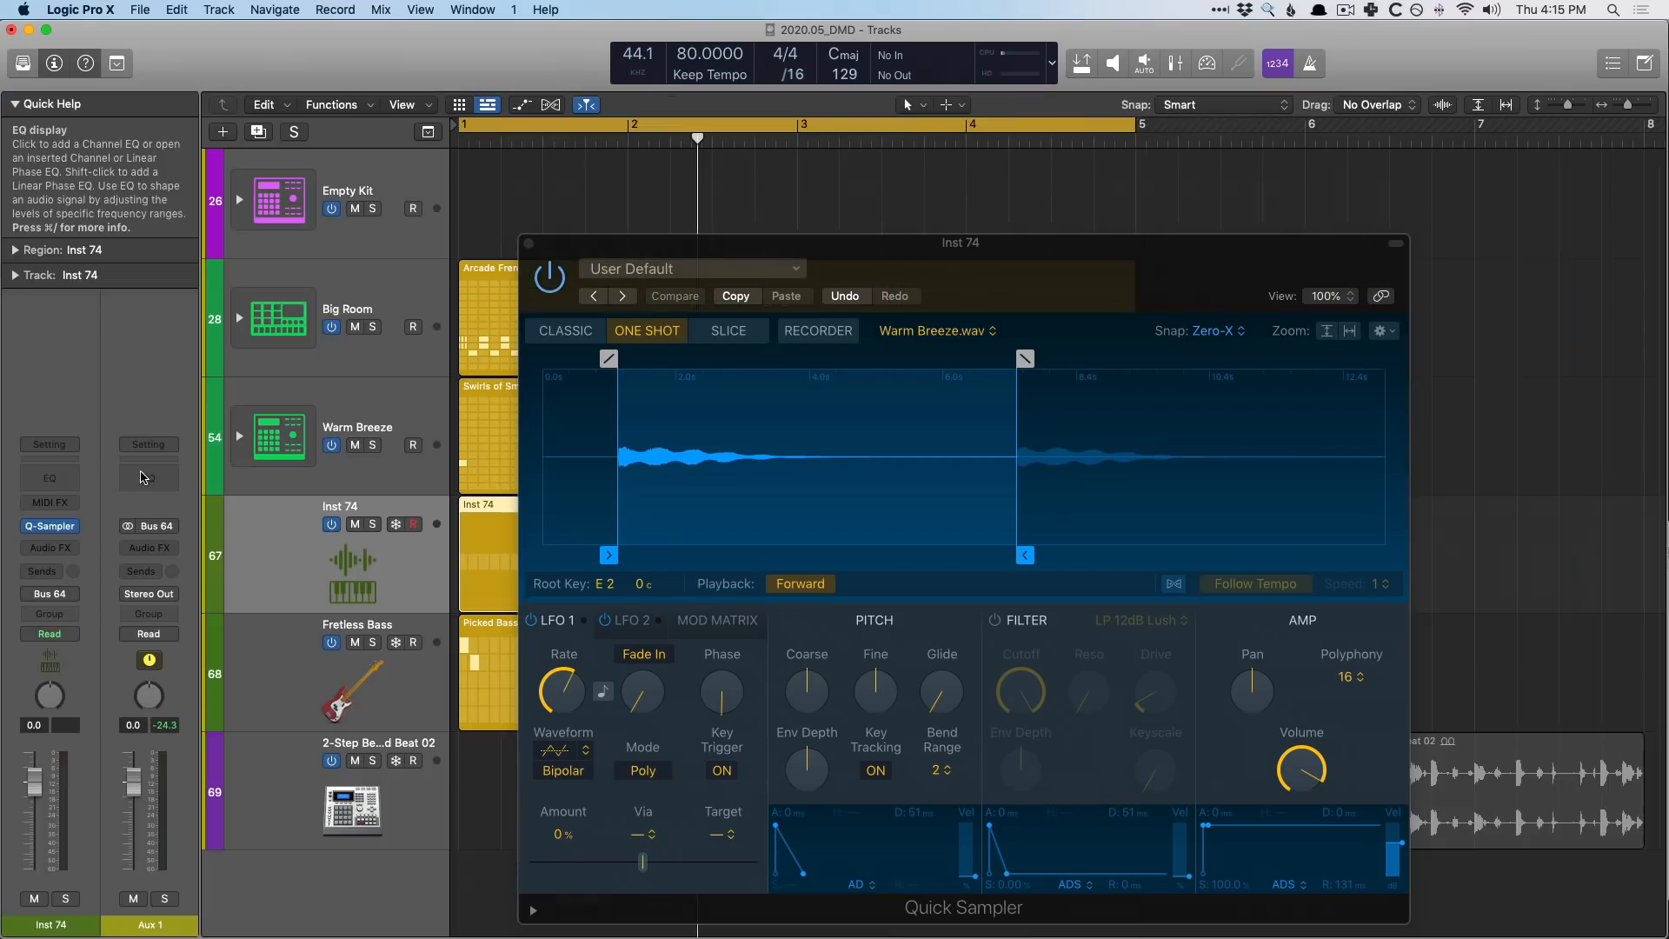
click(528, 243)
View the Atlanta and Big Room tracks' patterns in the Step Sequencer, closing the editor after each one
scroll(451, 333, up, 3)
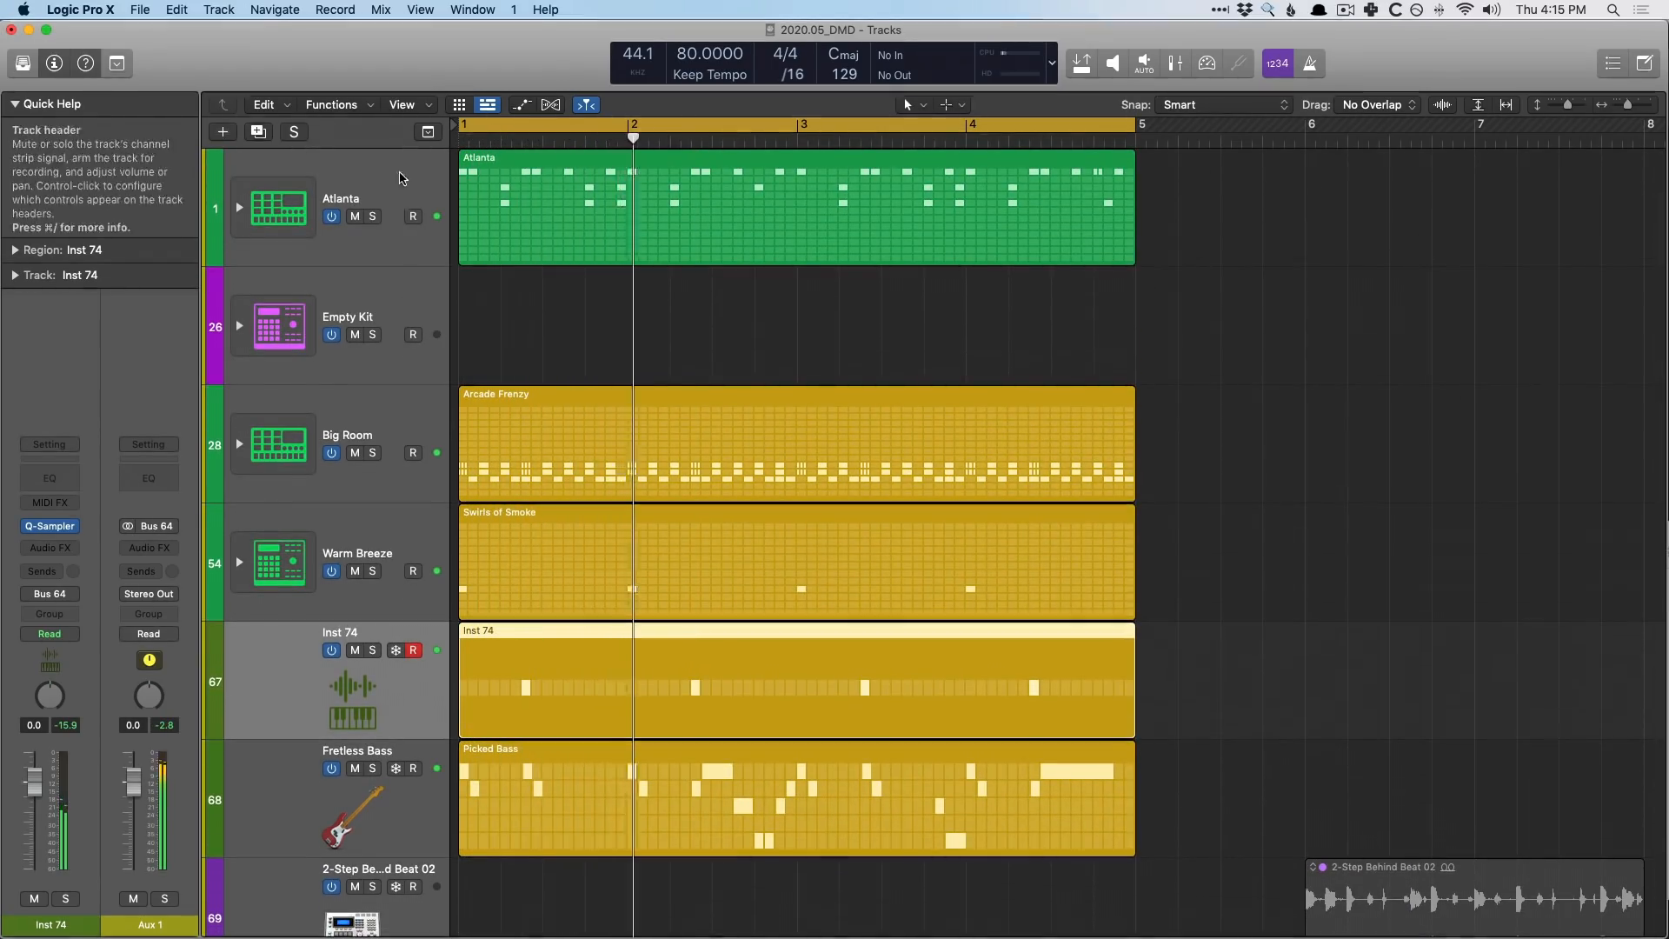
click(396, 184)
key(e)
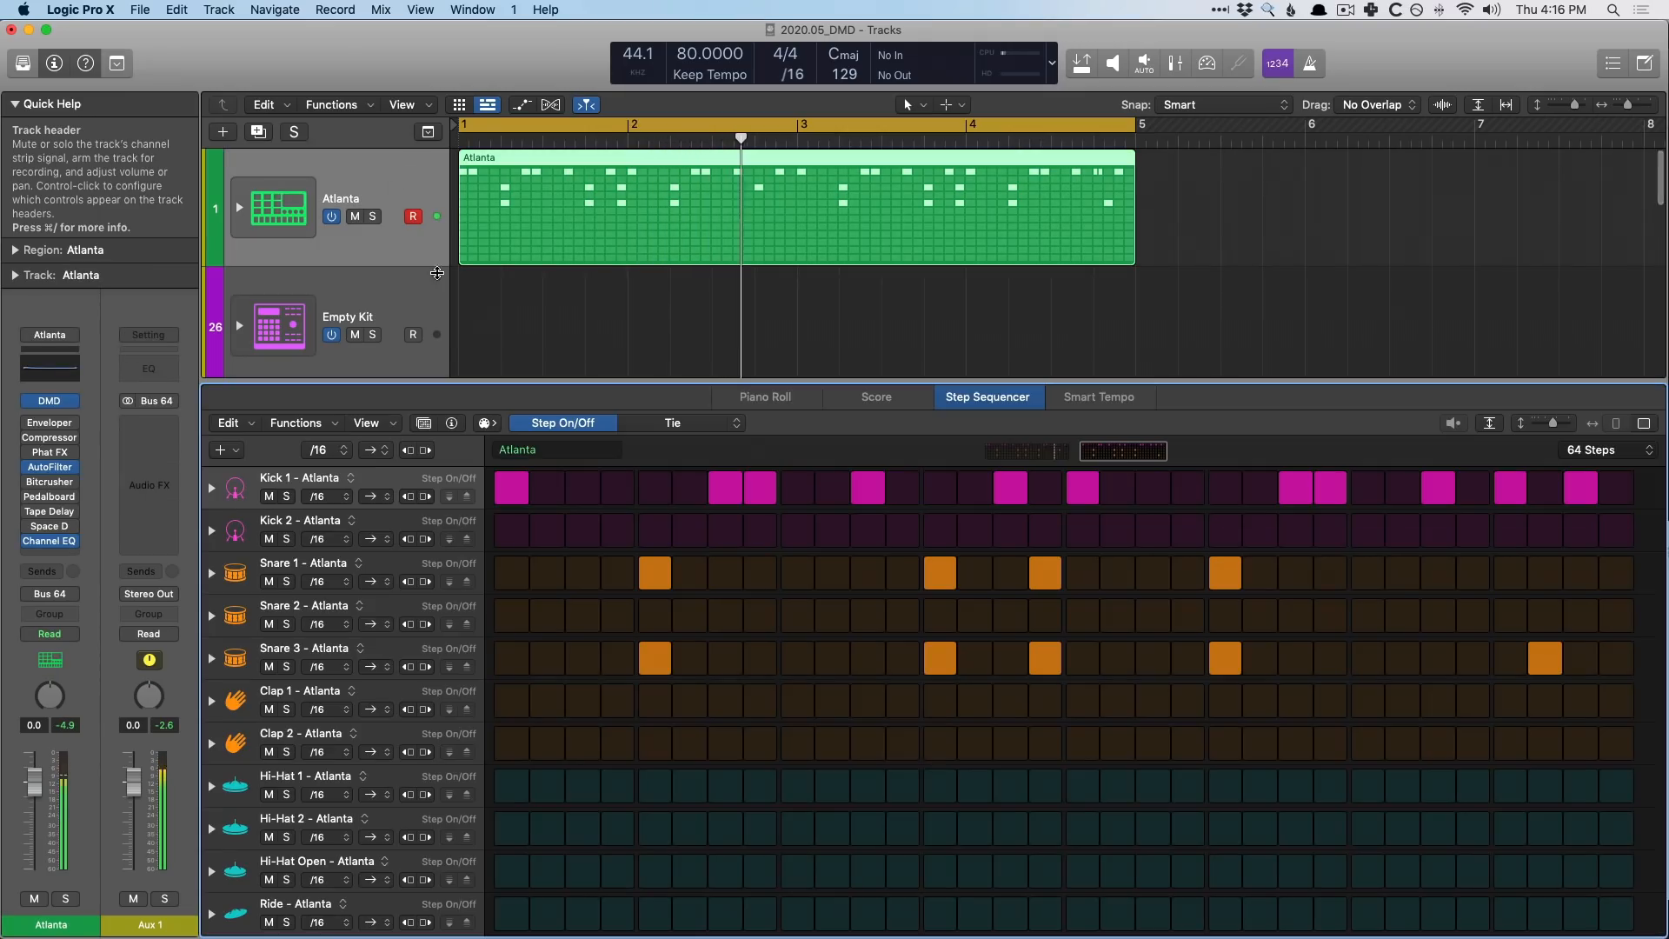
key(e)
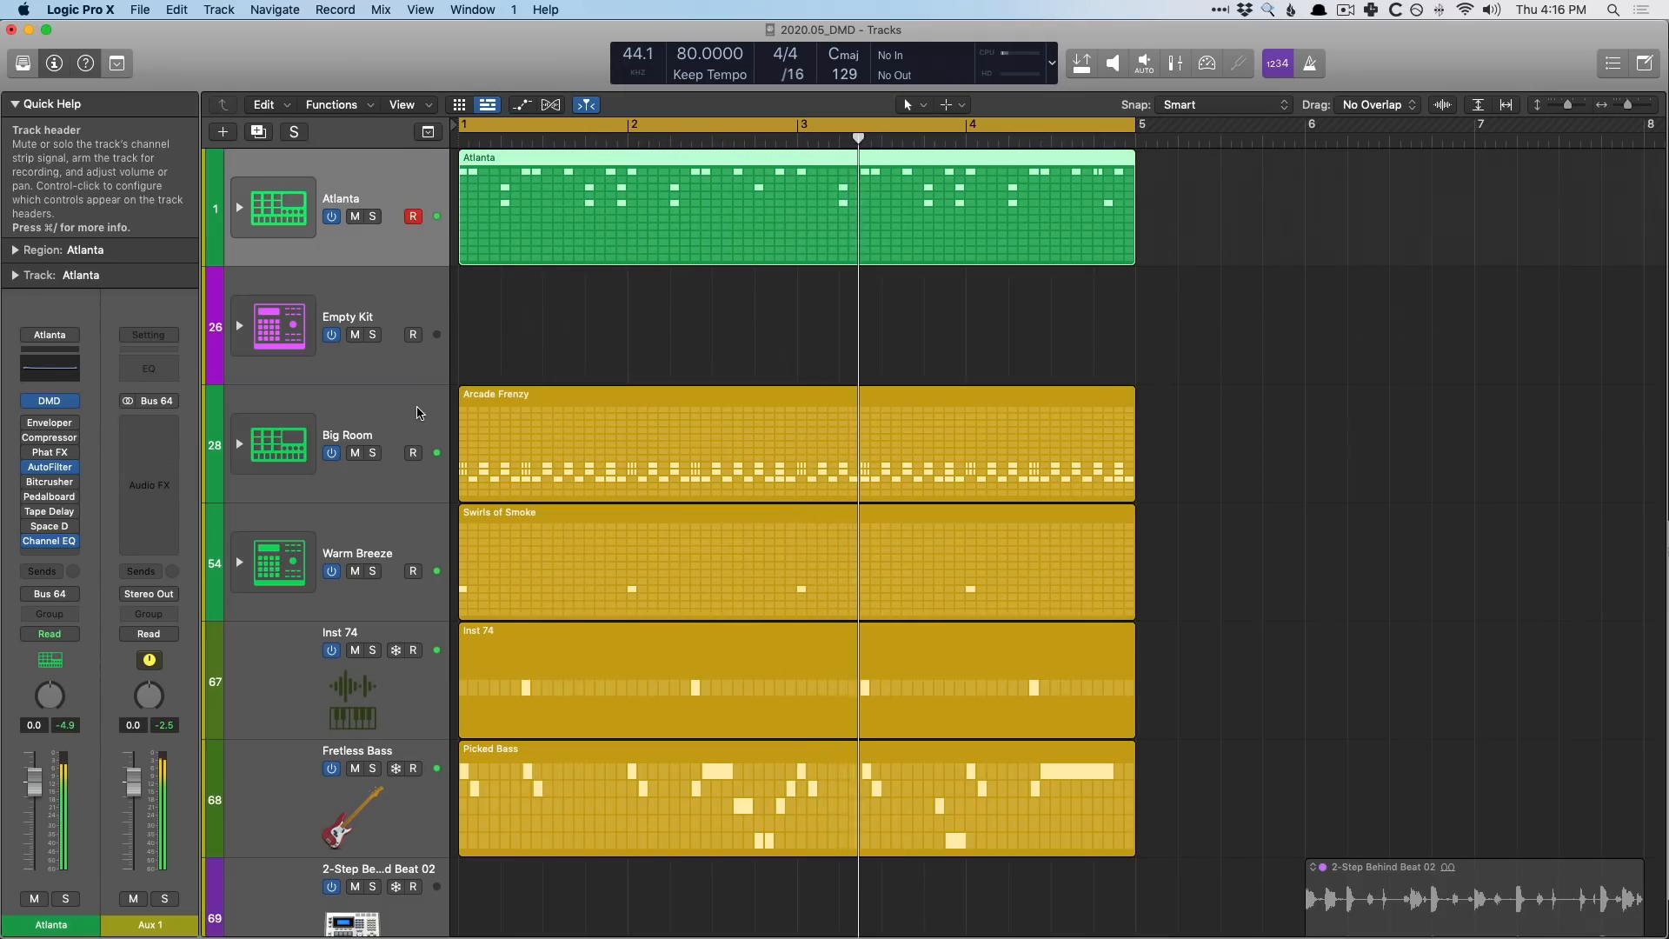
click(421, 409)
key(e)
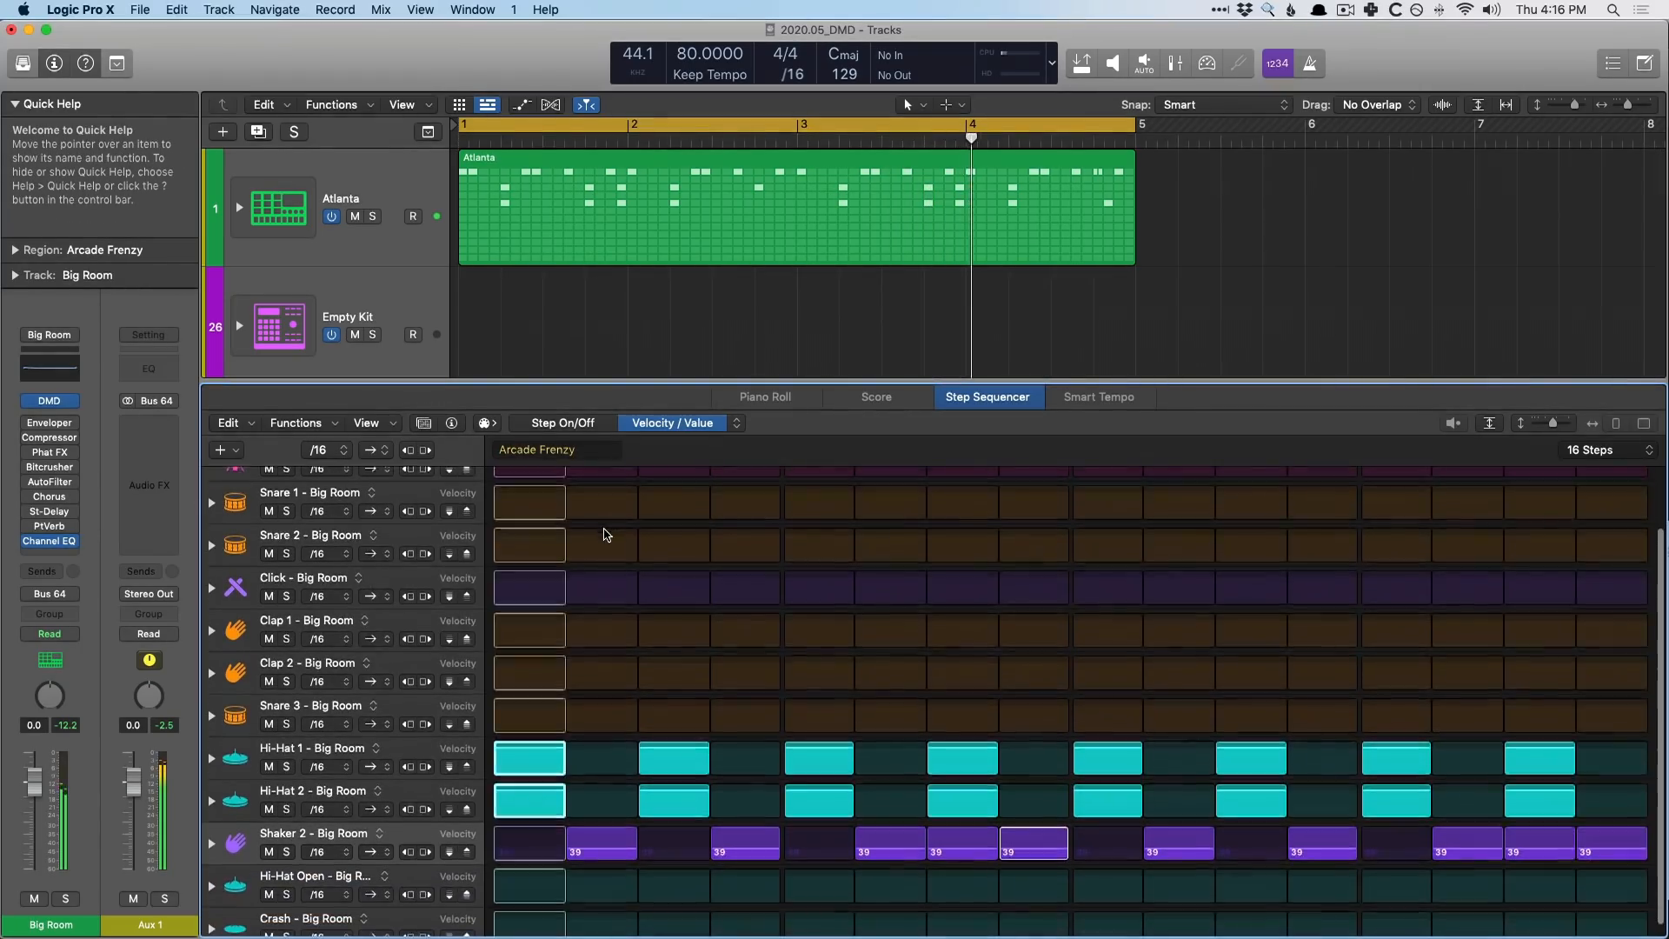
key(e)
Open Drum Machine Designer for the Empty Kit track and show the Library beside its window
scroll(435, 558, down, 2)
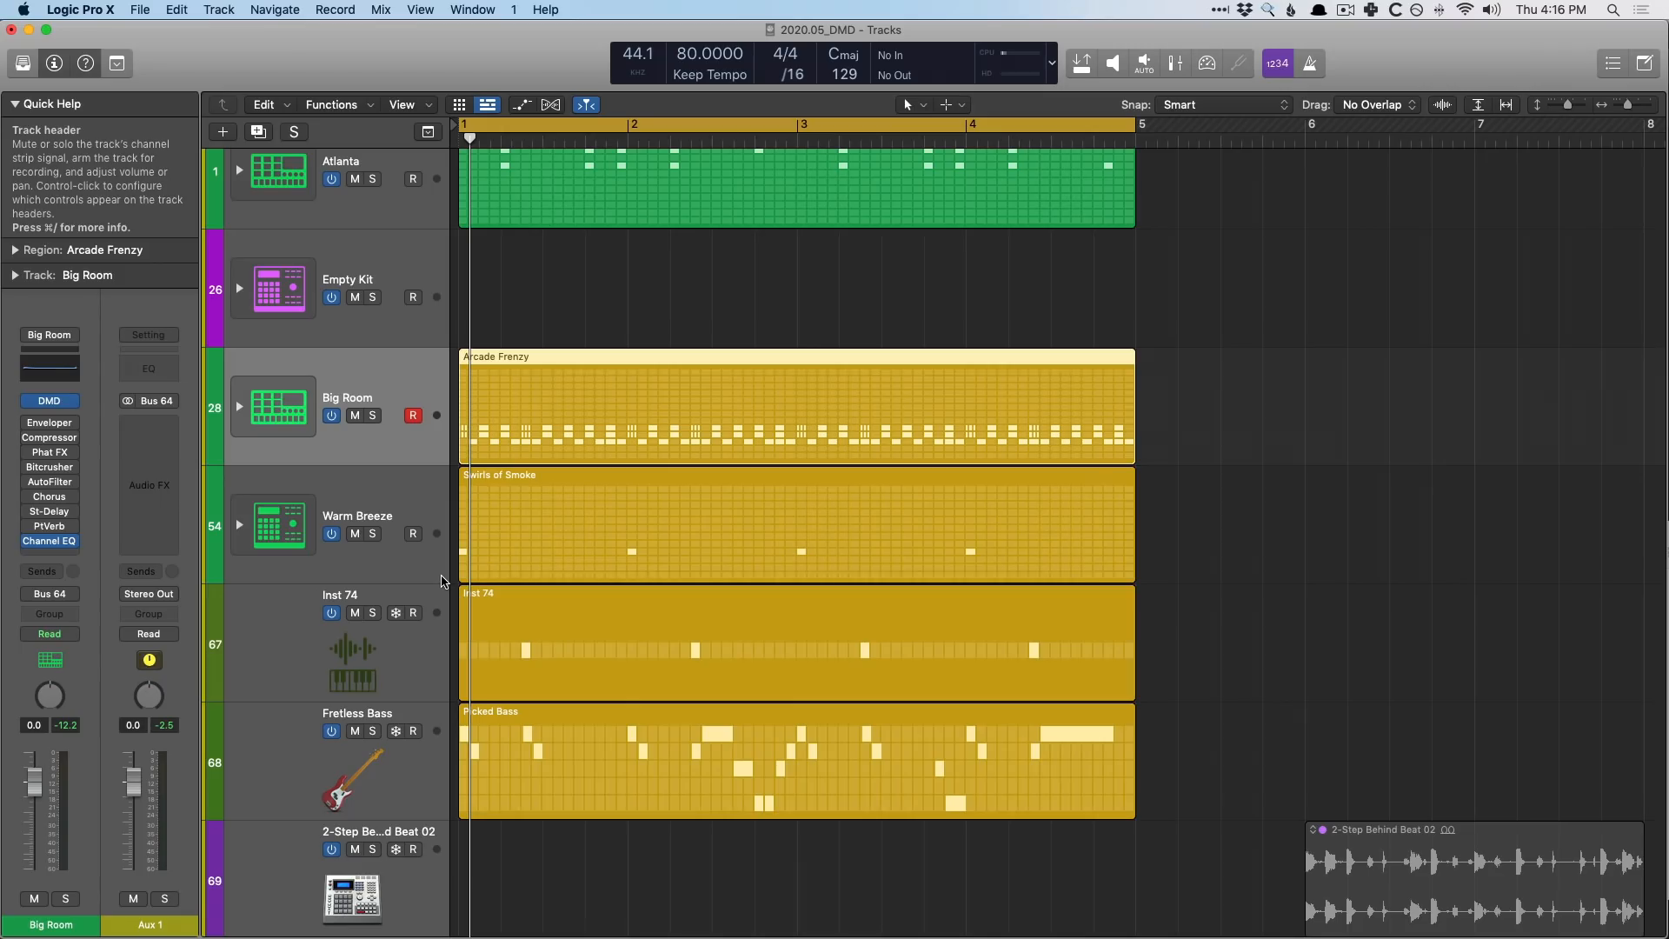
click(340, 282)
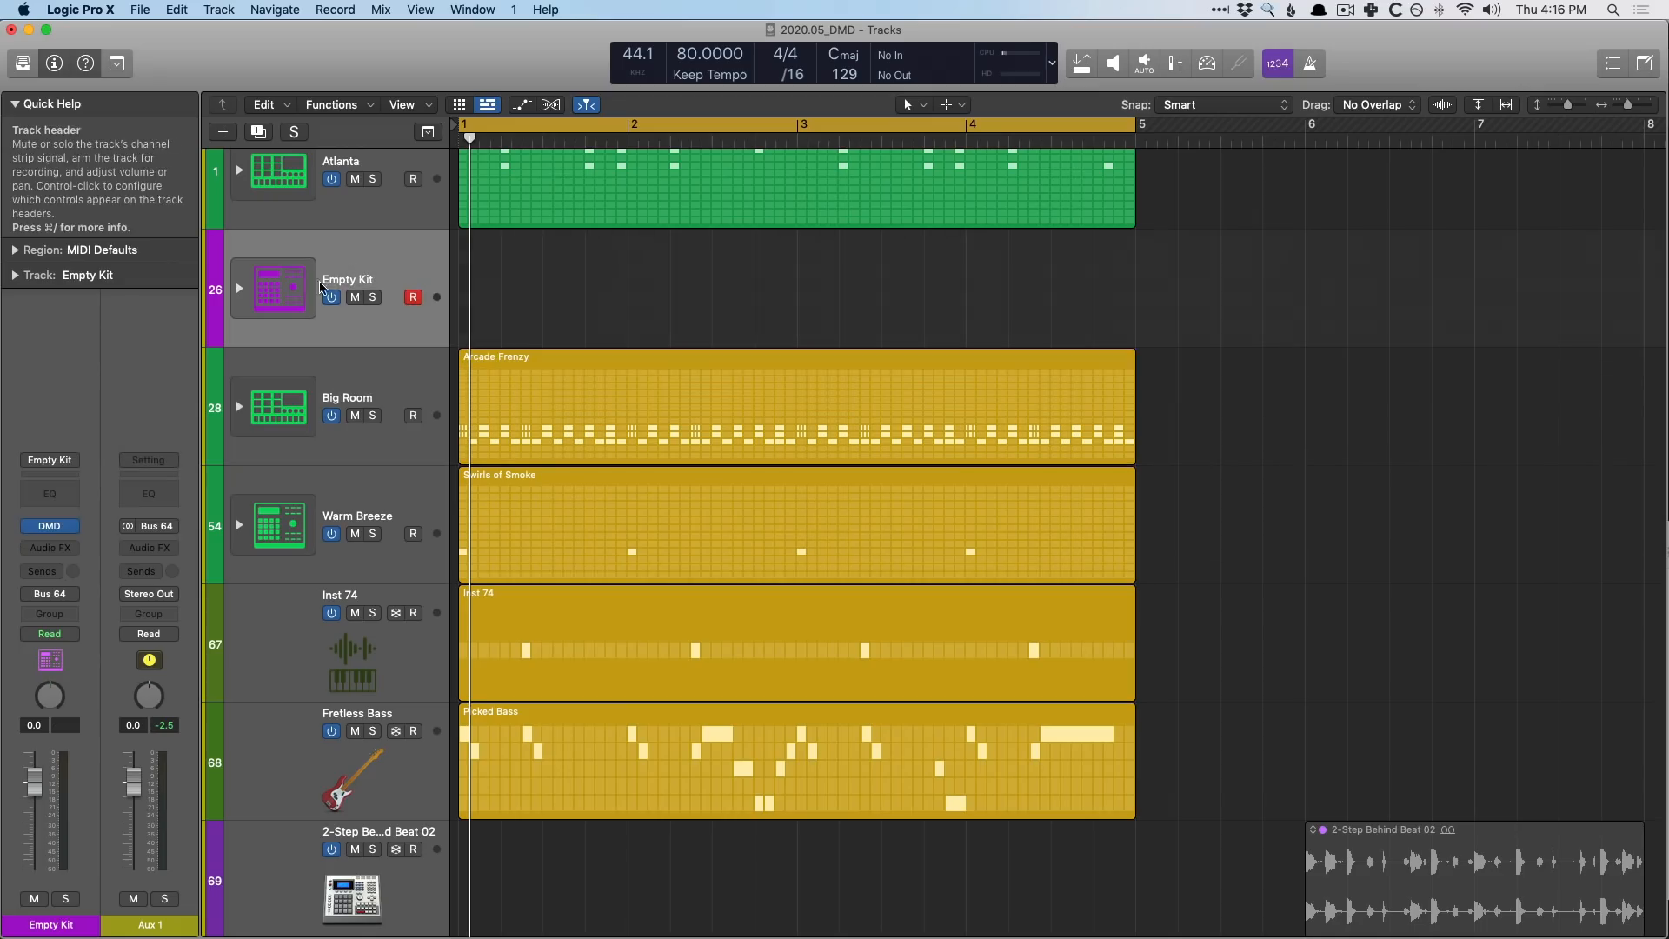
click(46, 524)
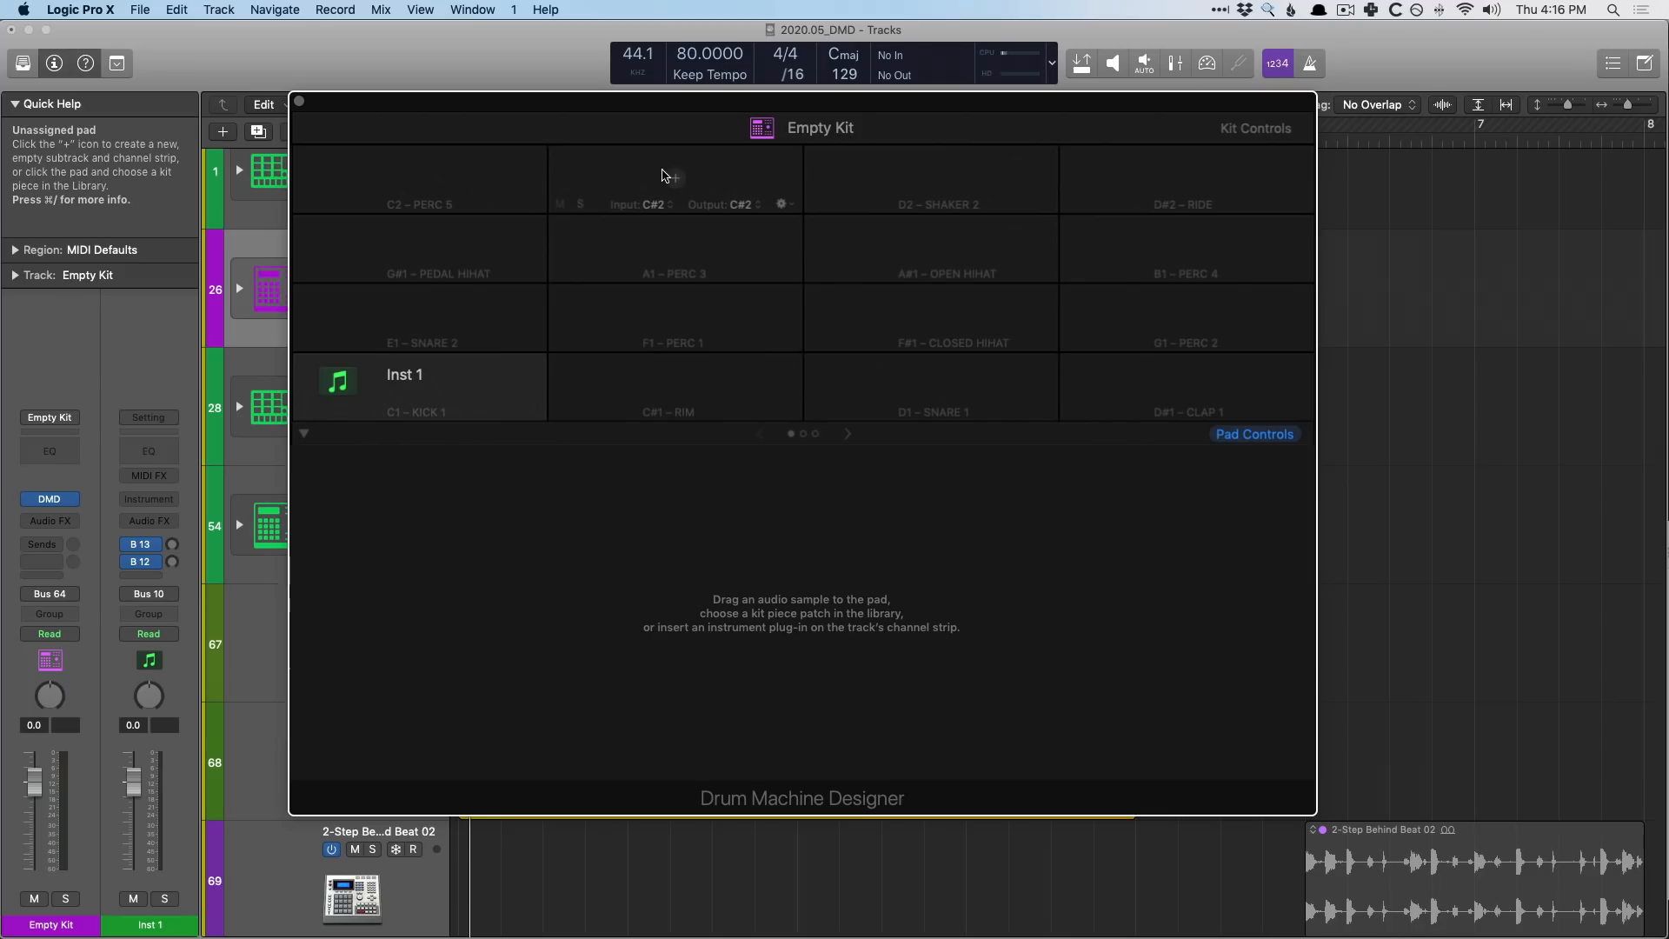
drag(675, 123, 925, 119)
key(y)
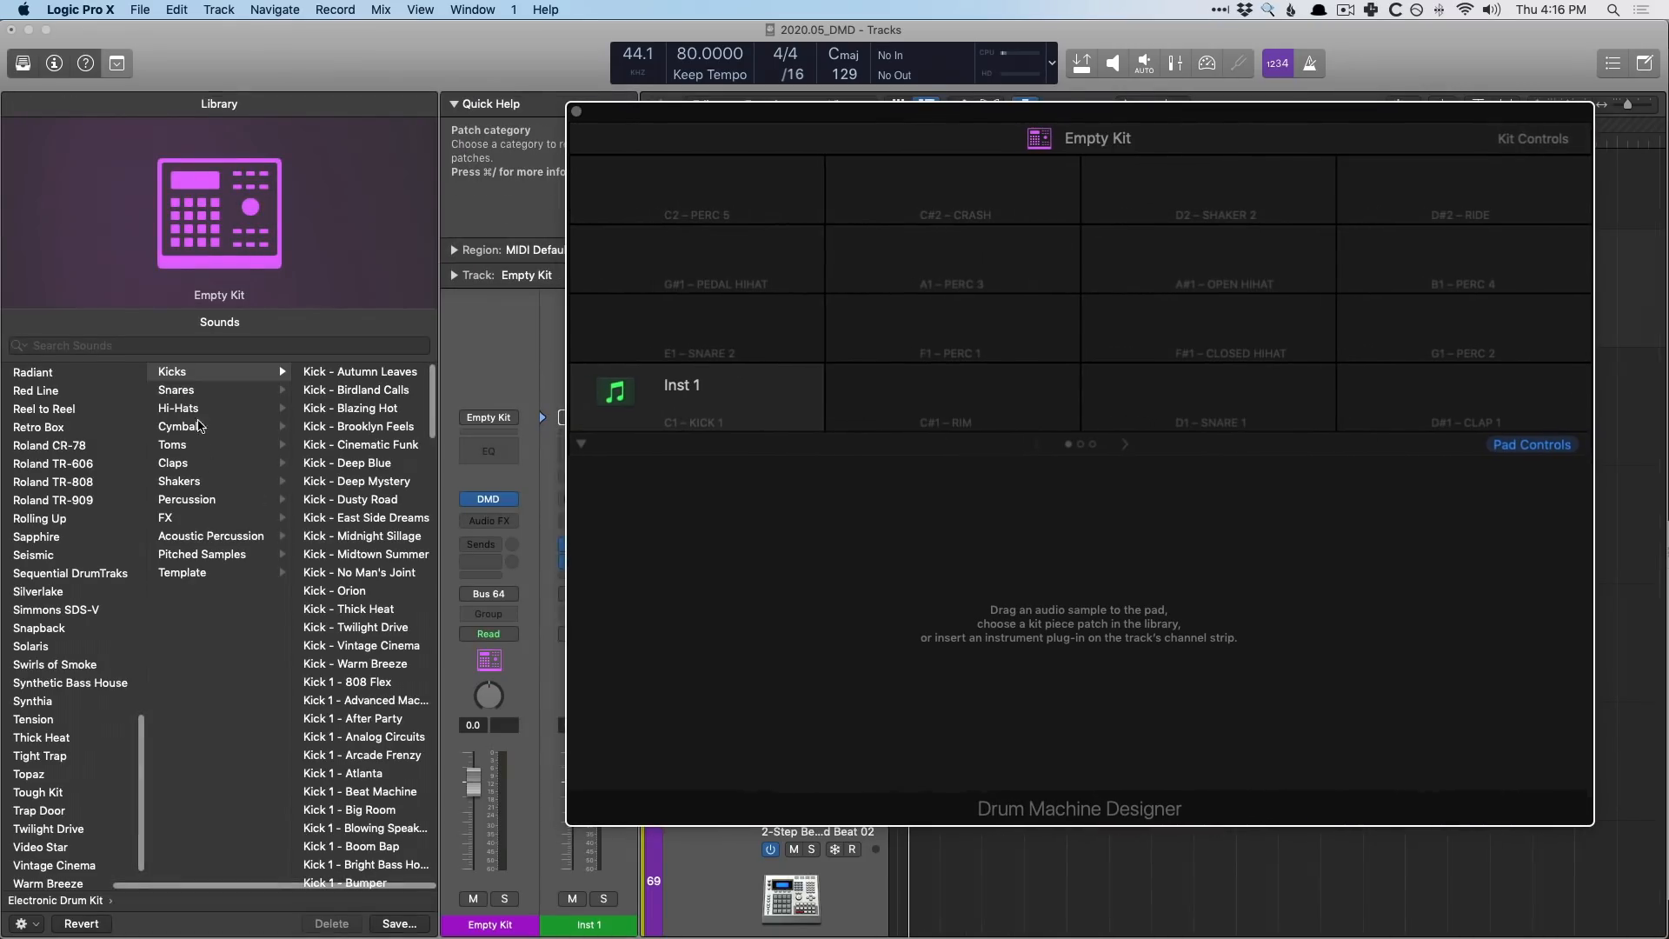
Check the Library's sounds for the C#1 Rim pad and load Kick - Autumn Leaves onto the C1 Kick pad
click(863, 388)
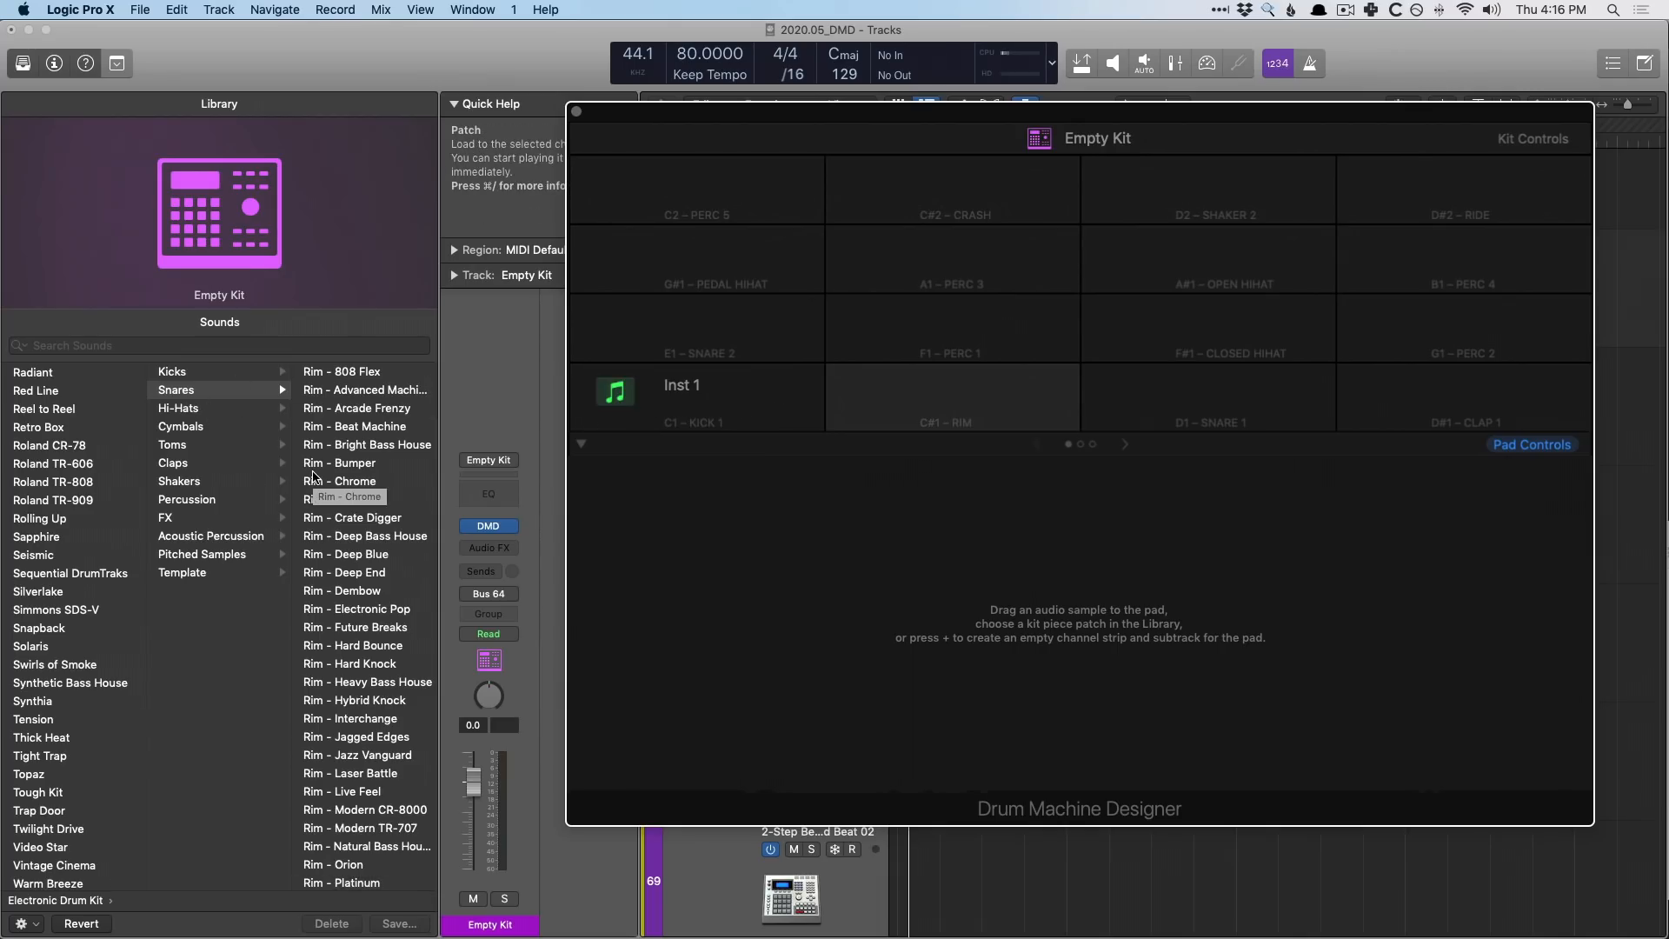
click(586, 375)
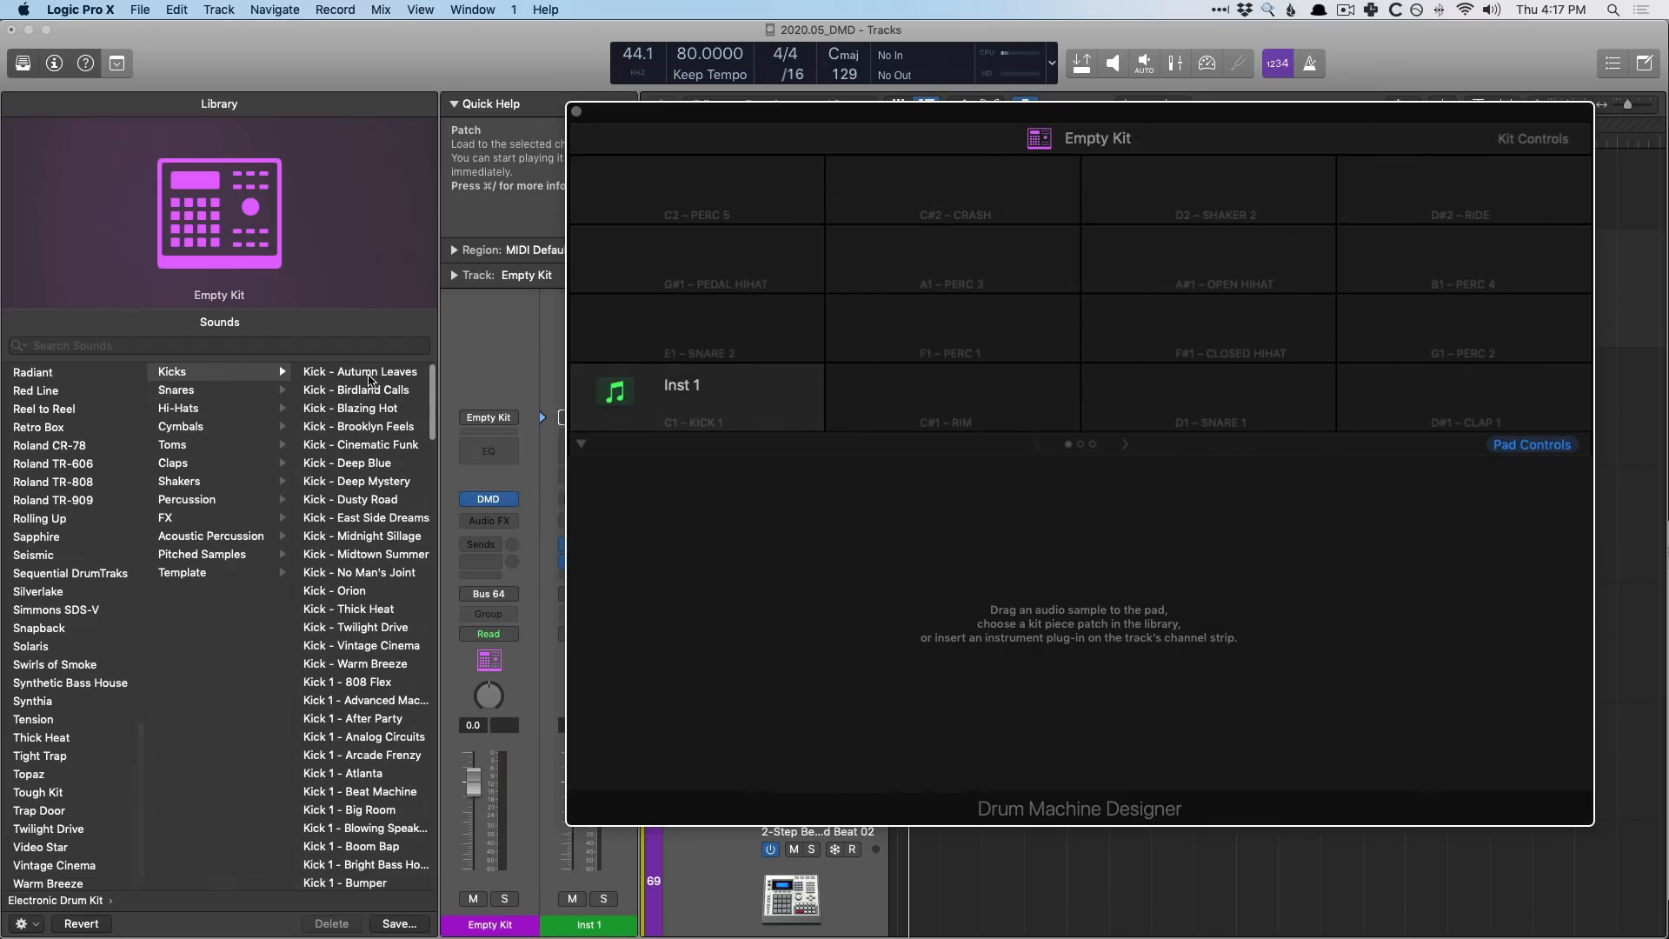
click(370, 374)
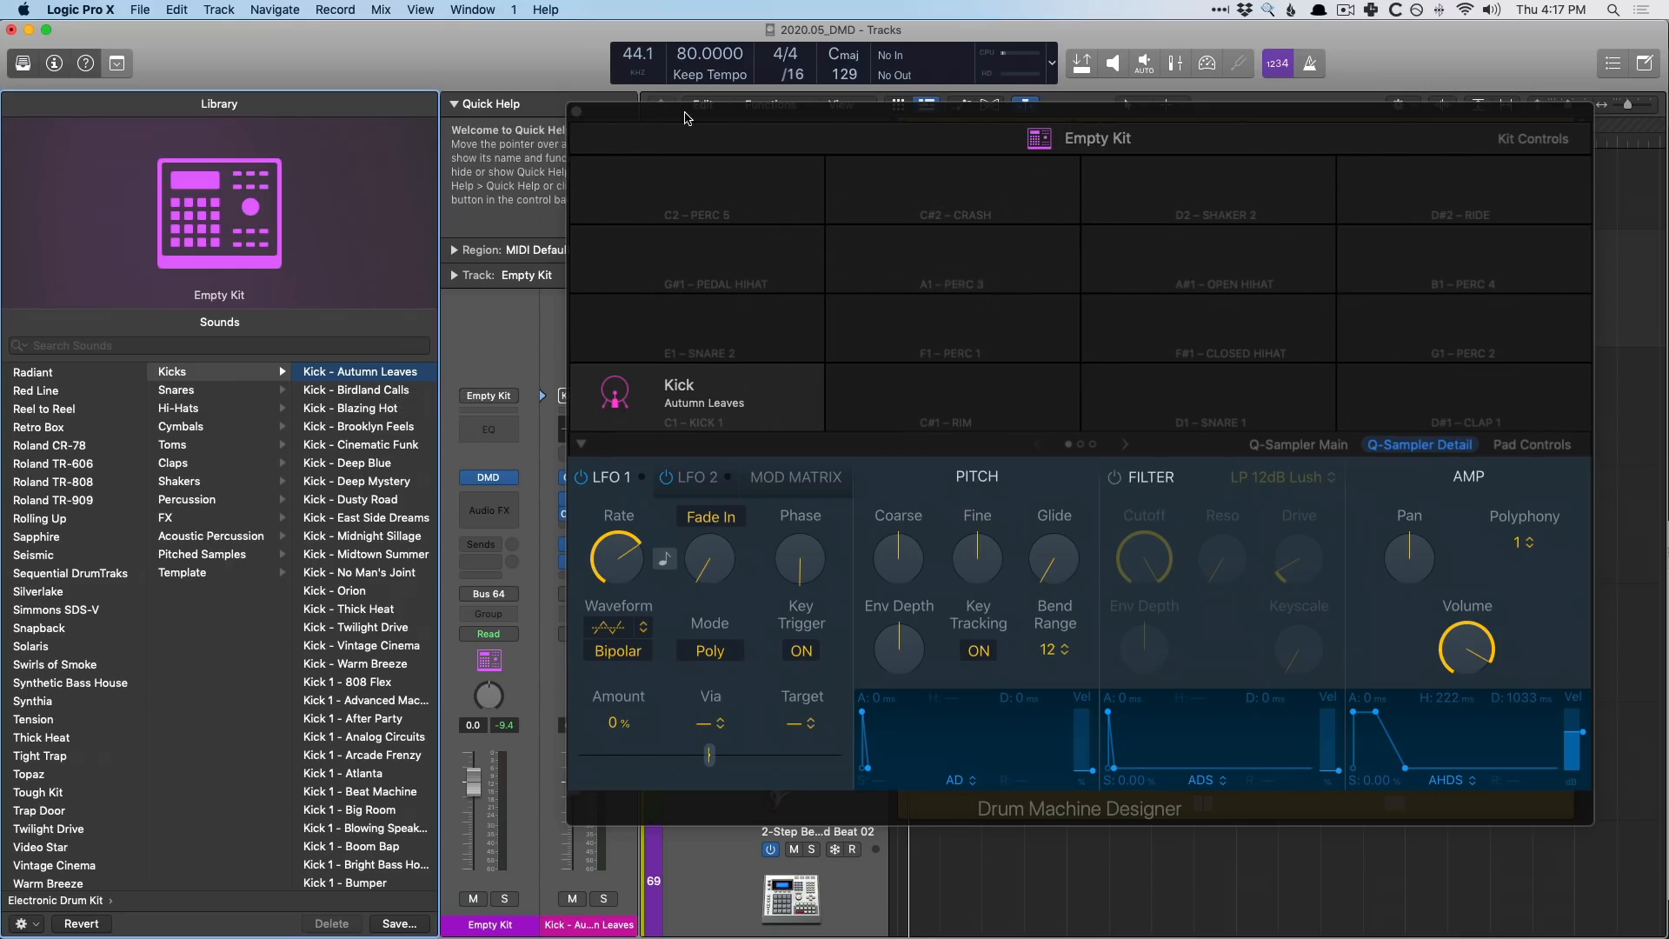
Expand the Empty Kit track stack, inspect the Kick - Autumn Leaves channel in the Mixer and collapse the stack again
drag(686, 118, 991, 178)
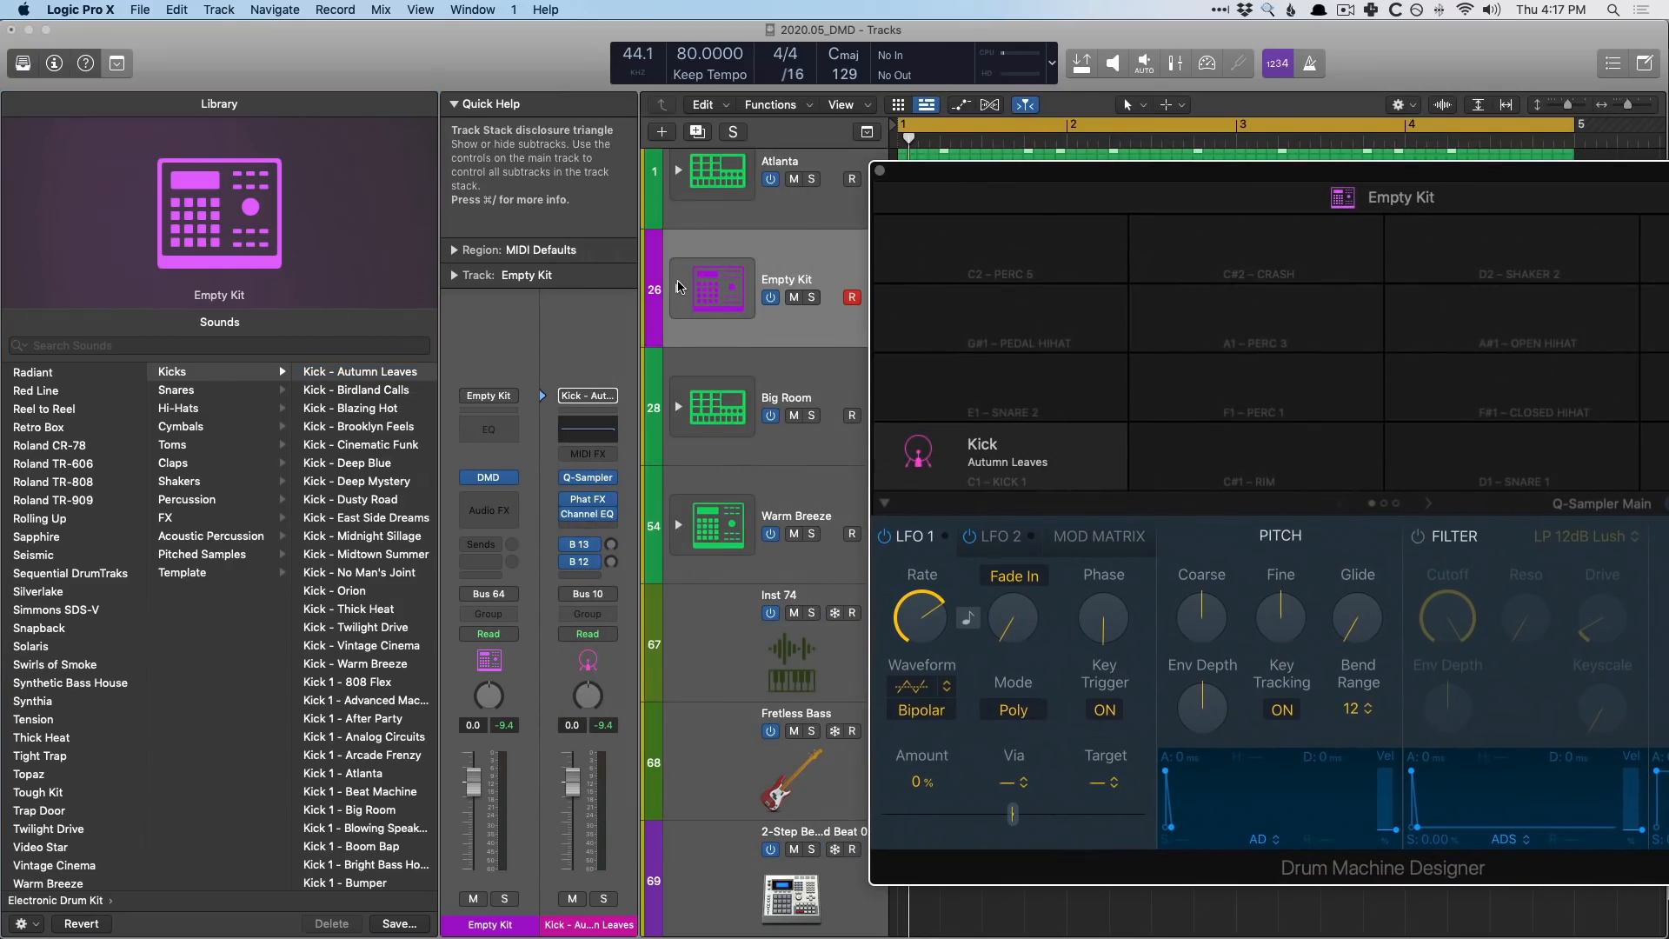
click(668, 282)
click(763, 417)
key(x)
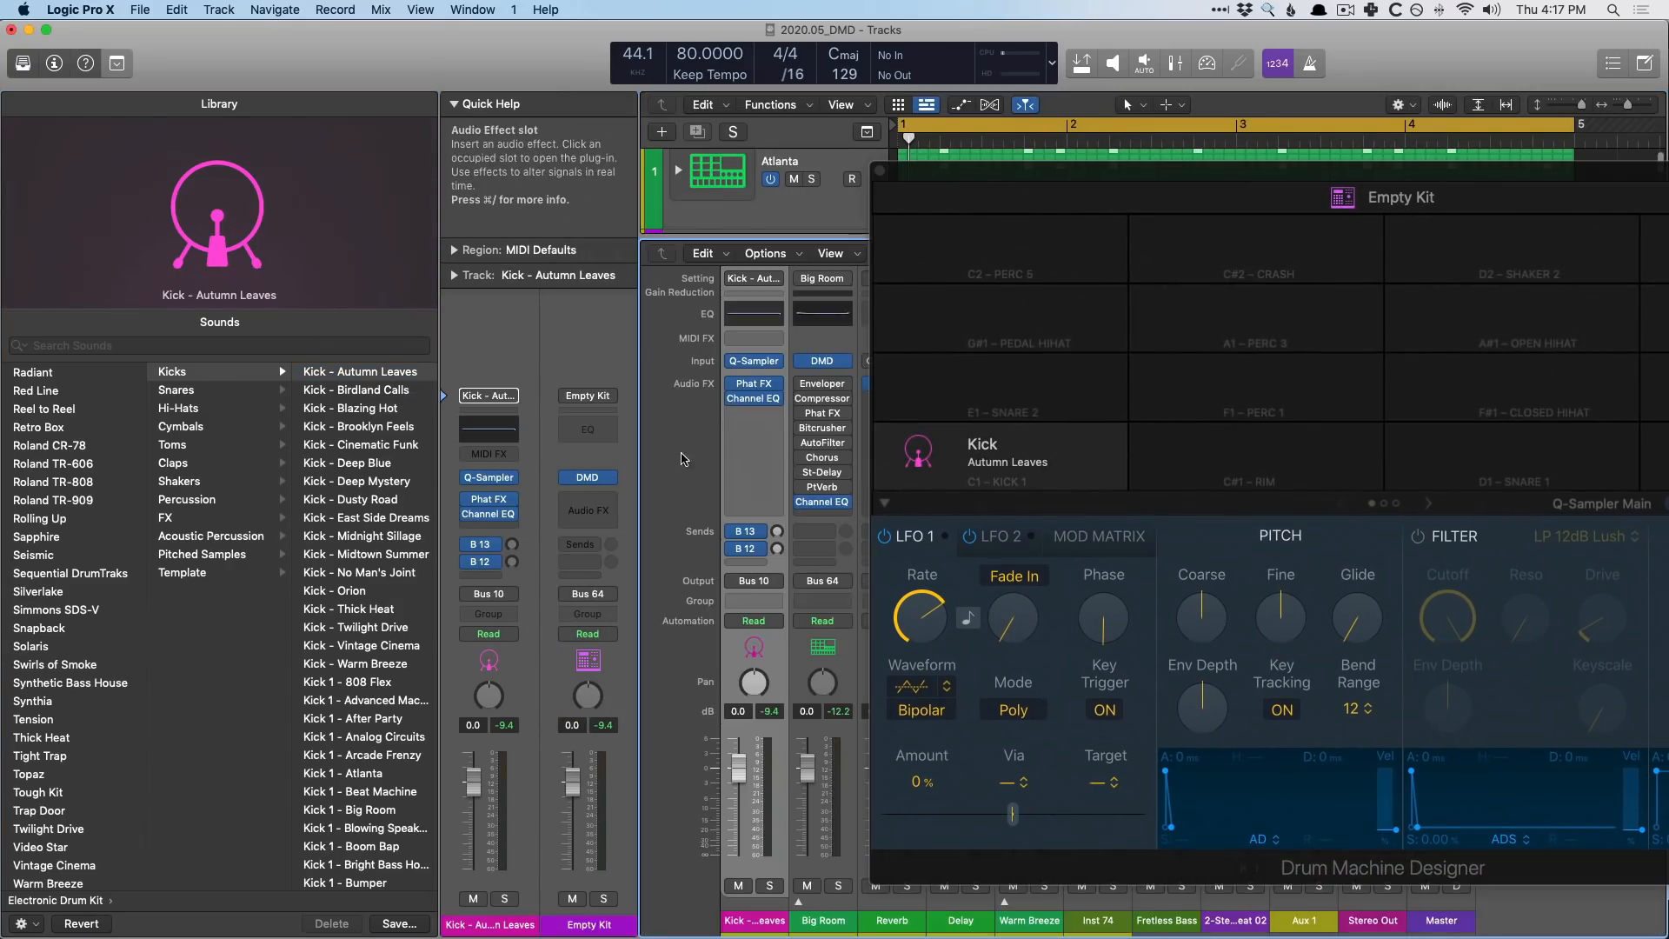
key(x)
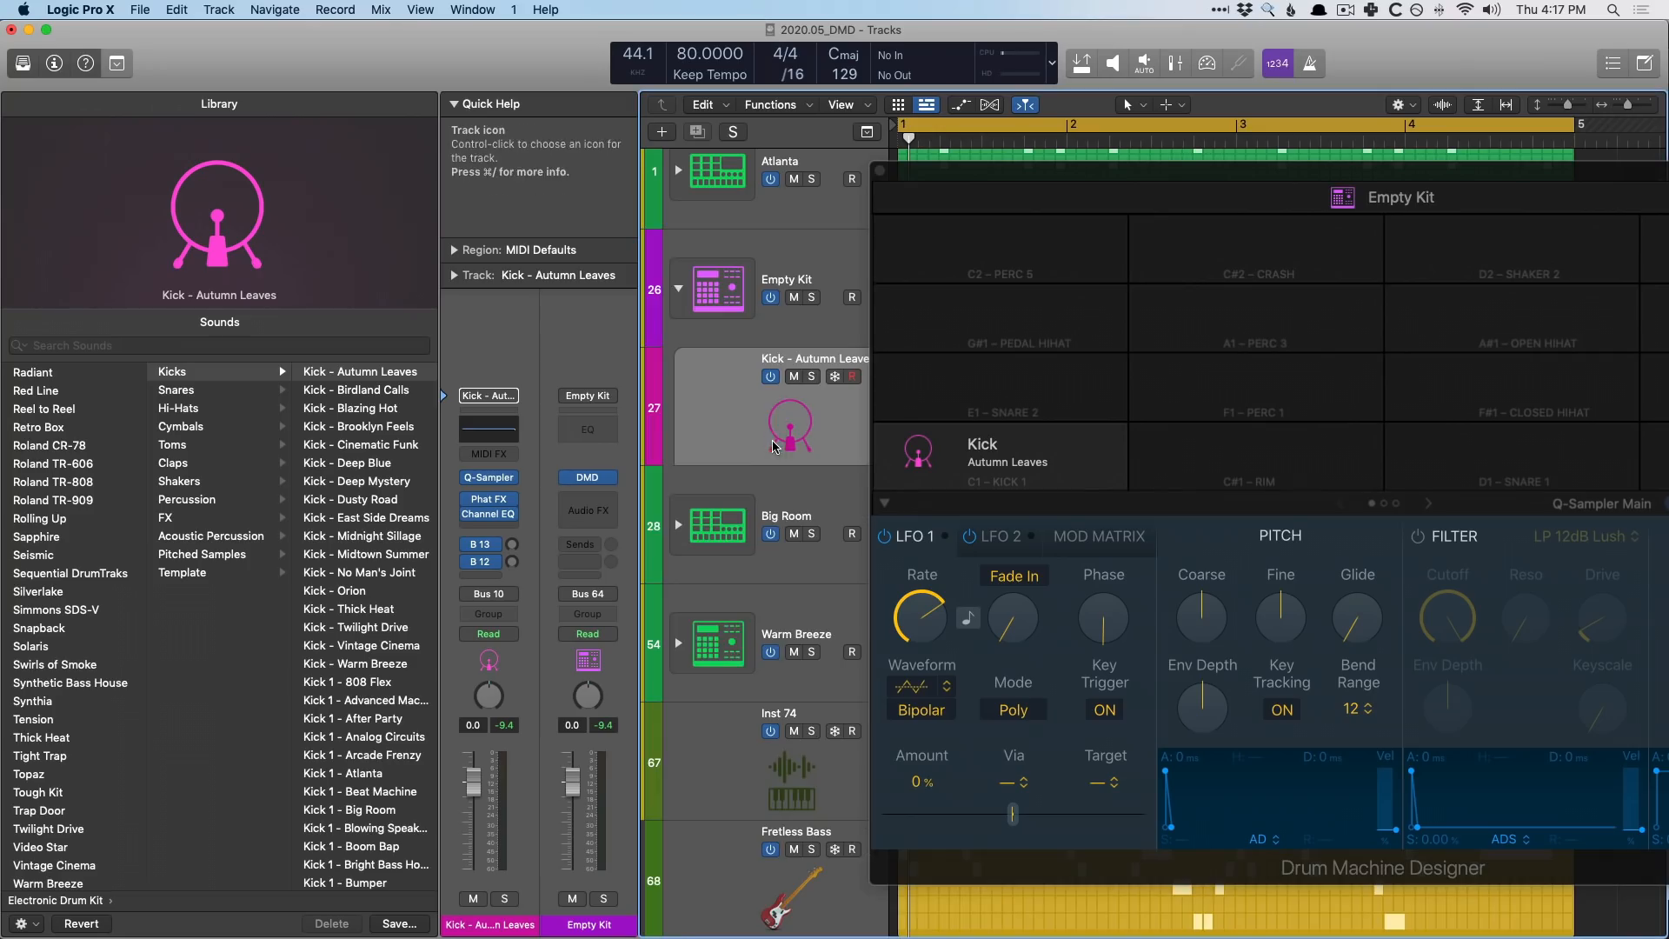
click(679, 289)
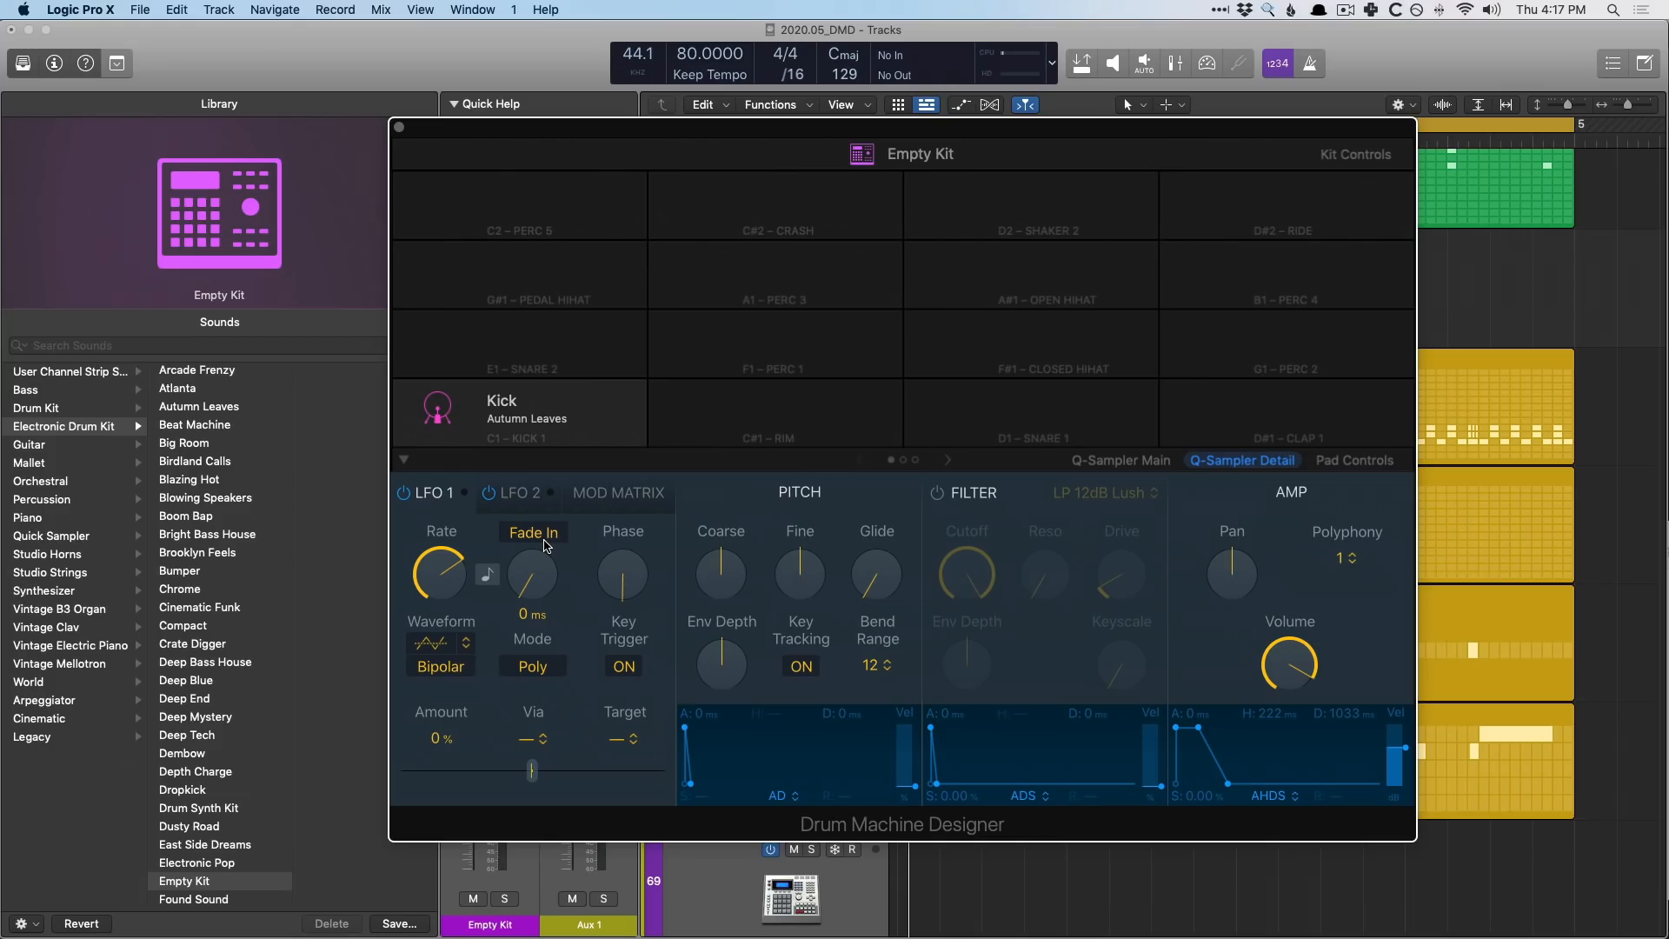
Clear the Kick pad and load the clap, kick, snare 01 and snare 02 samples from Finder's Drum Samples folder onto pads C1 to D#1
right_click(596, 424)
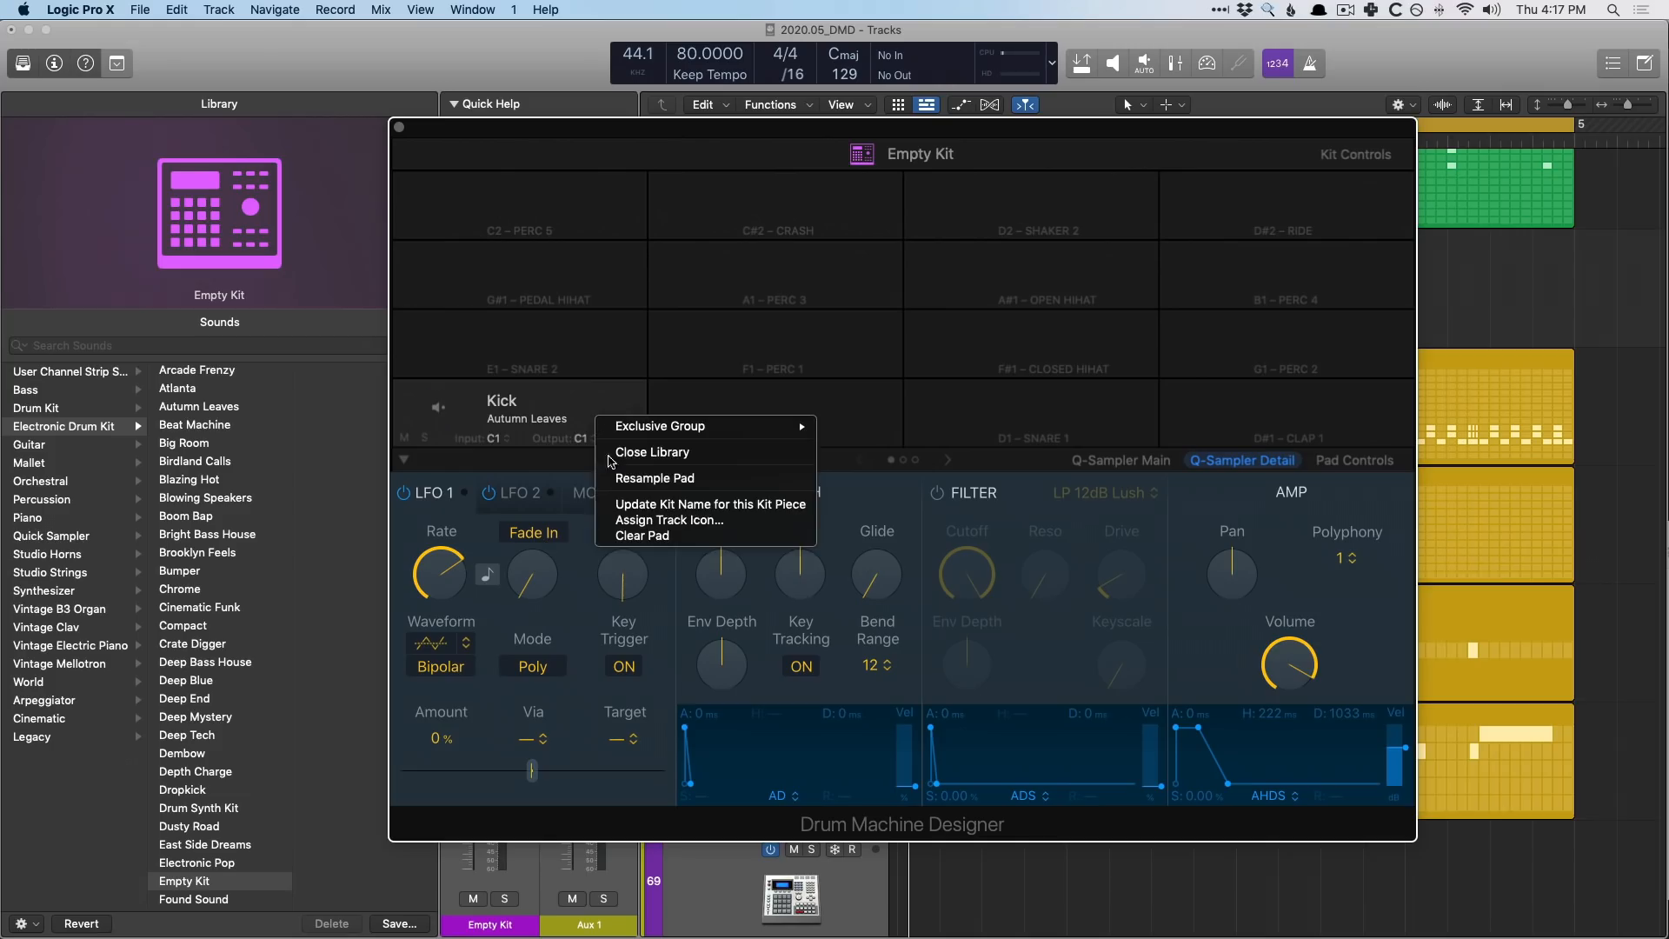
click(635, 536)
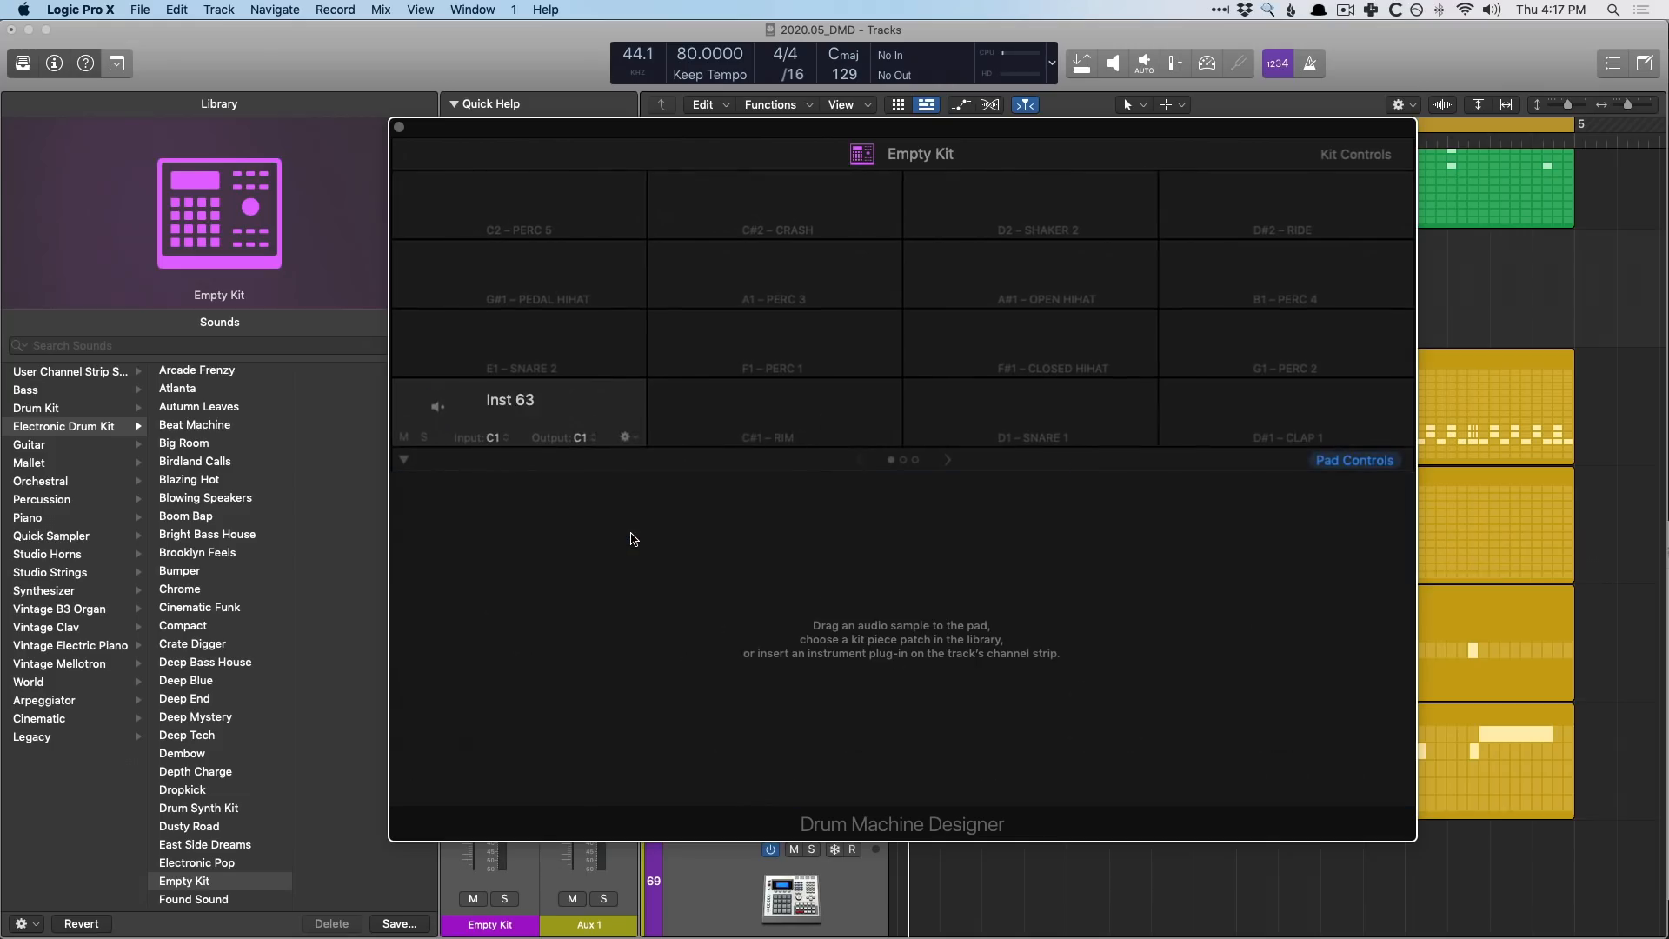
key(super+Tab)
key(super+Tab)
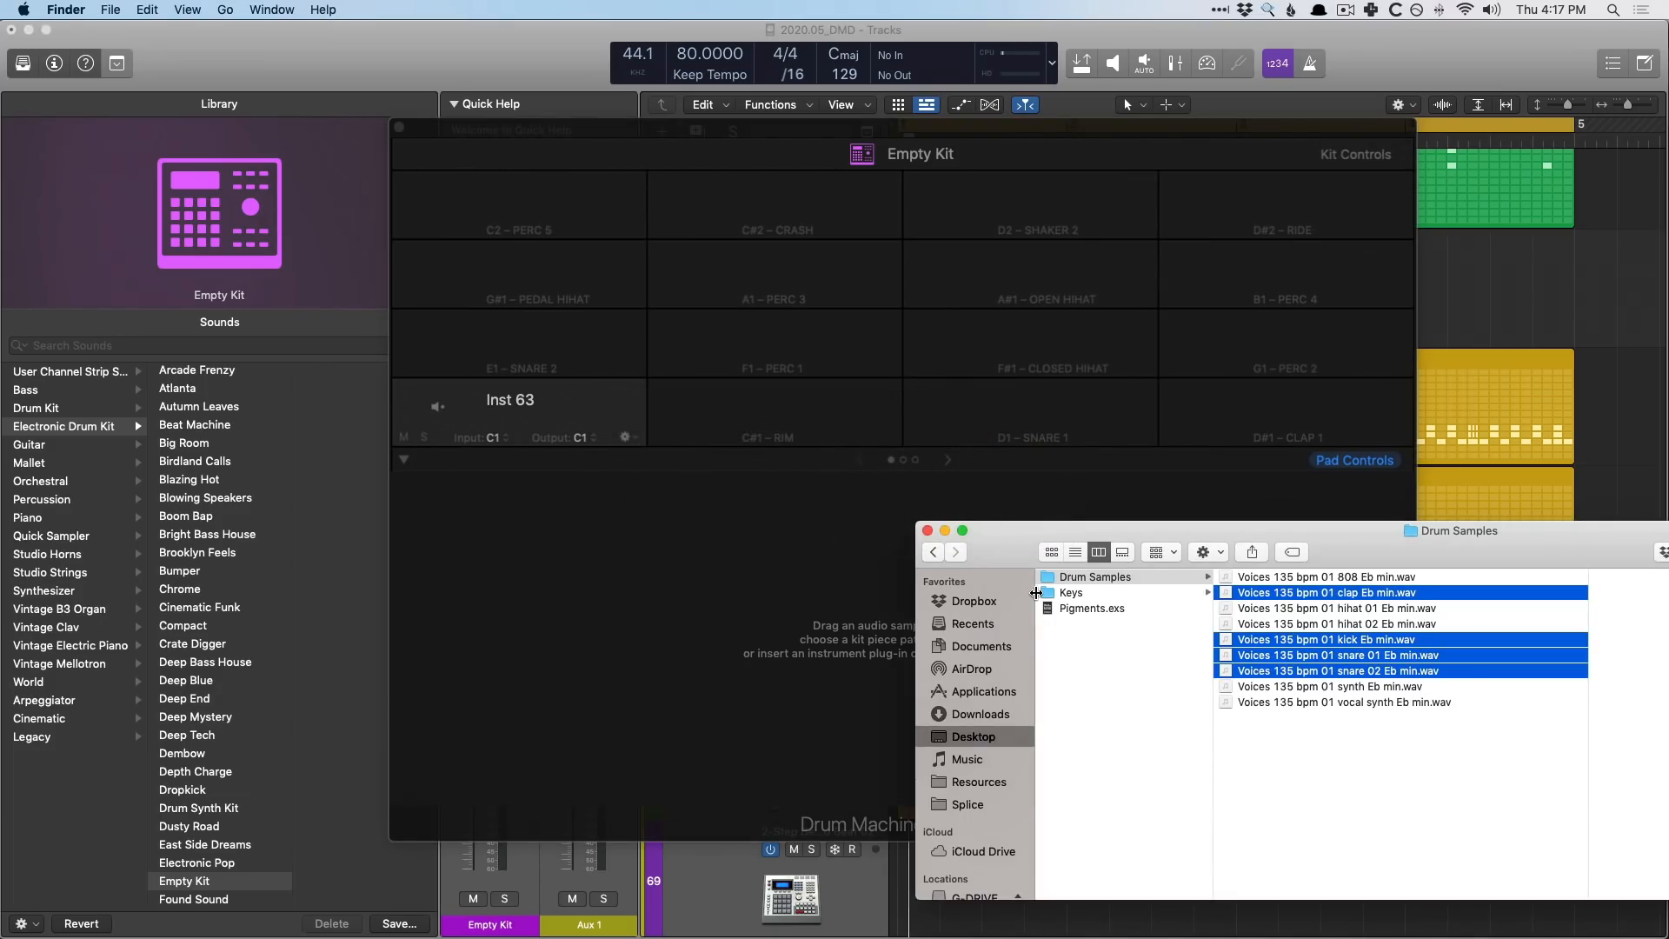
drag(1291, 664, 608, 416)
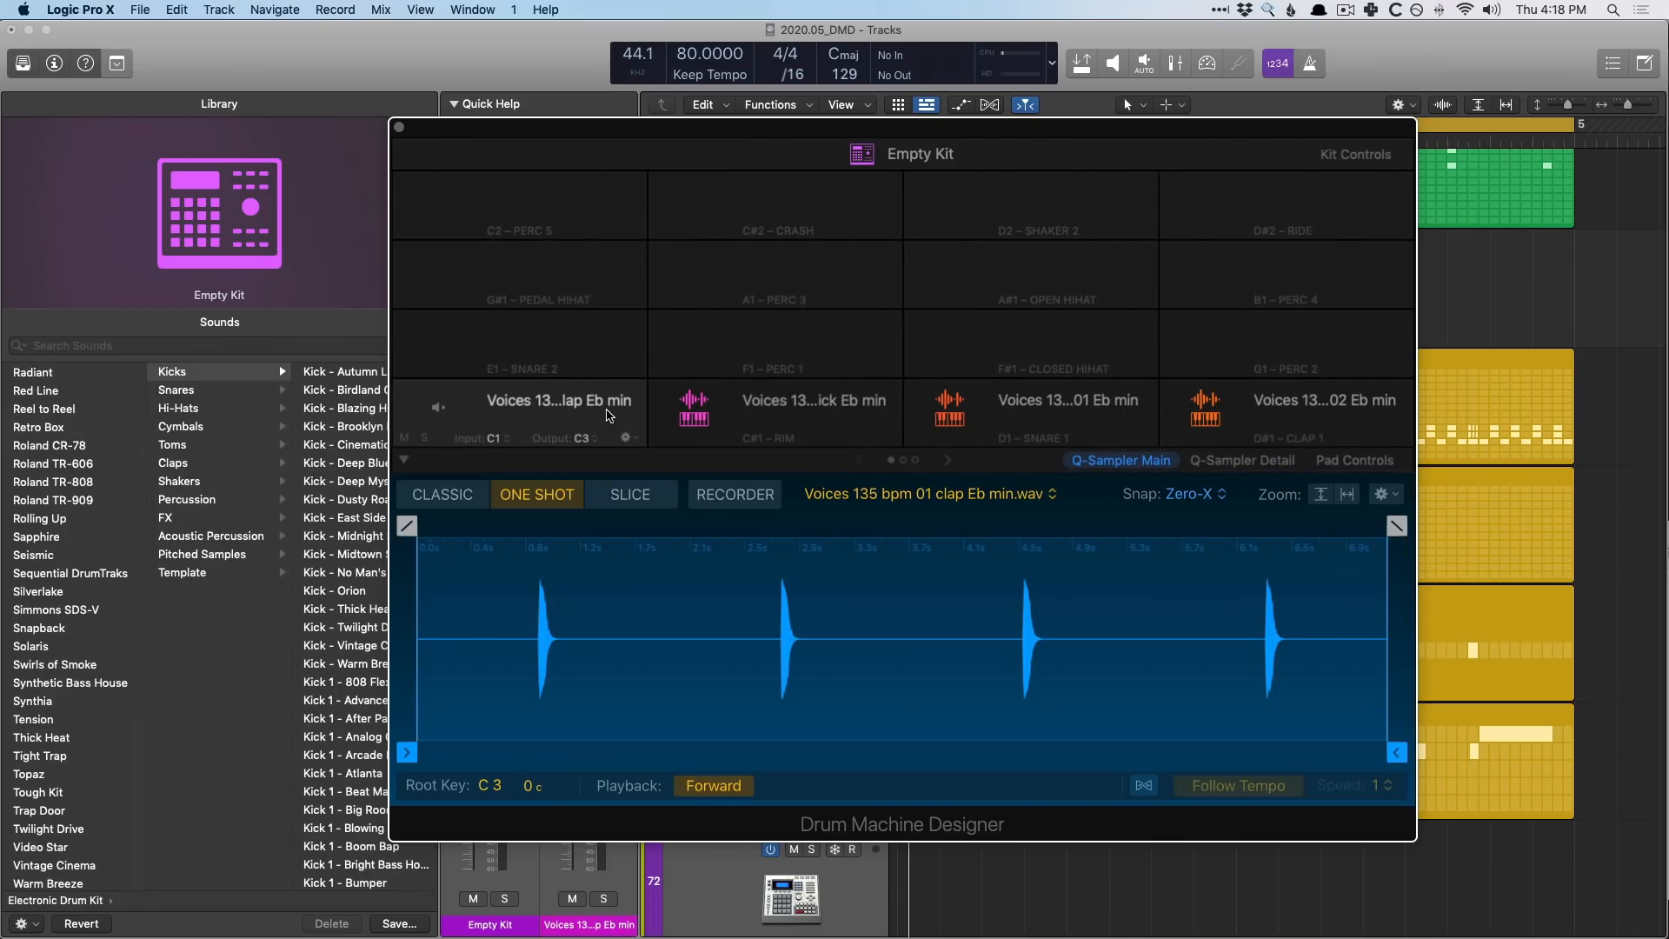
Hide the Library and plug-in windows, and inspect the four sample channels inside the Empty Kit stack in the Mixer
key(y)
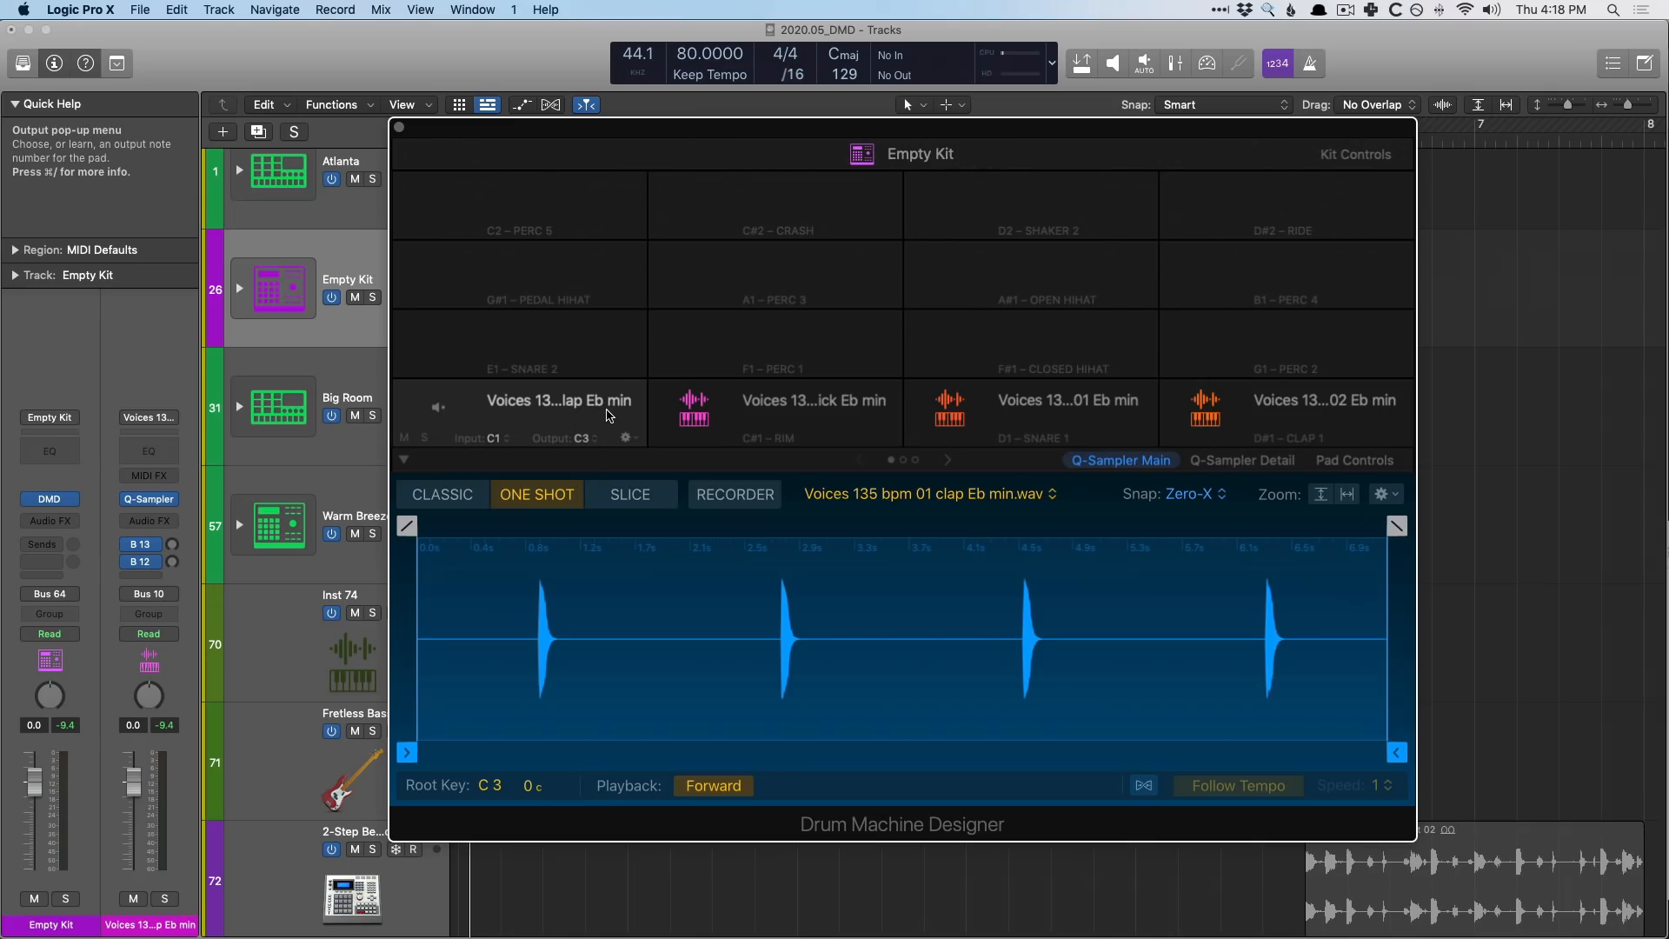
key(v)
key(x)
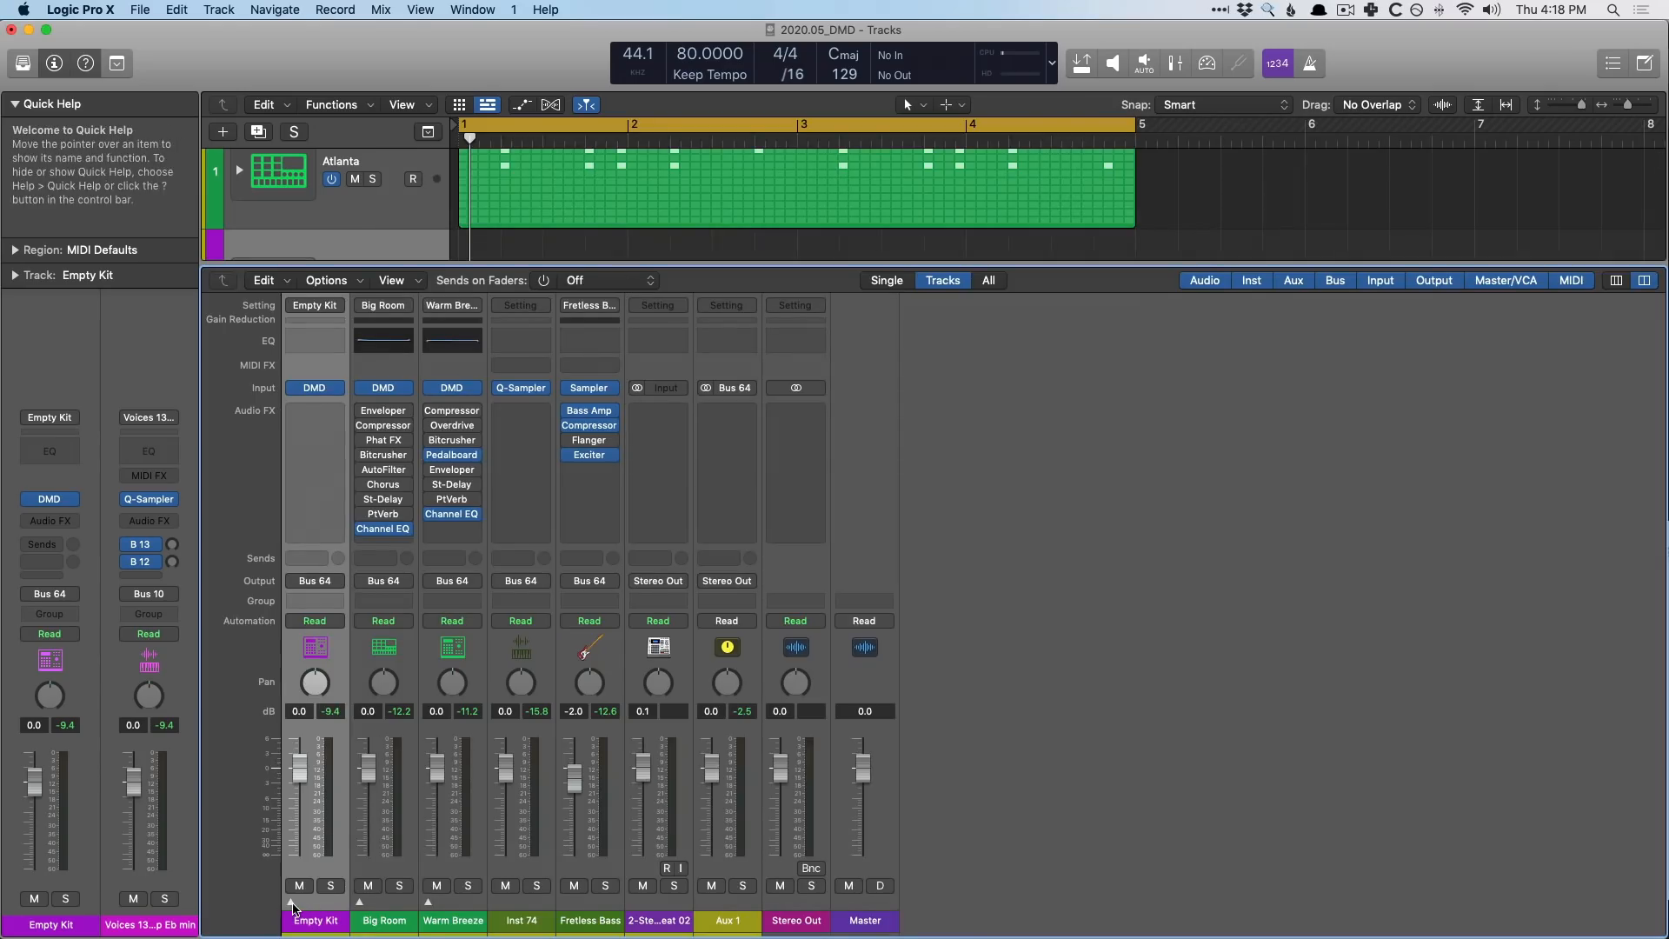
click(291, 903)
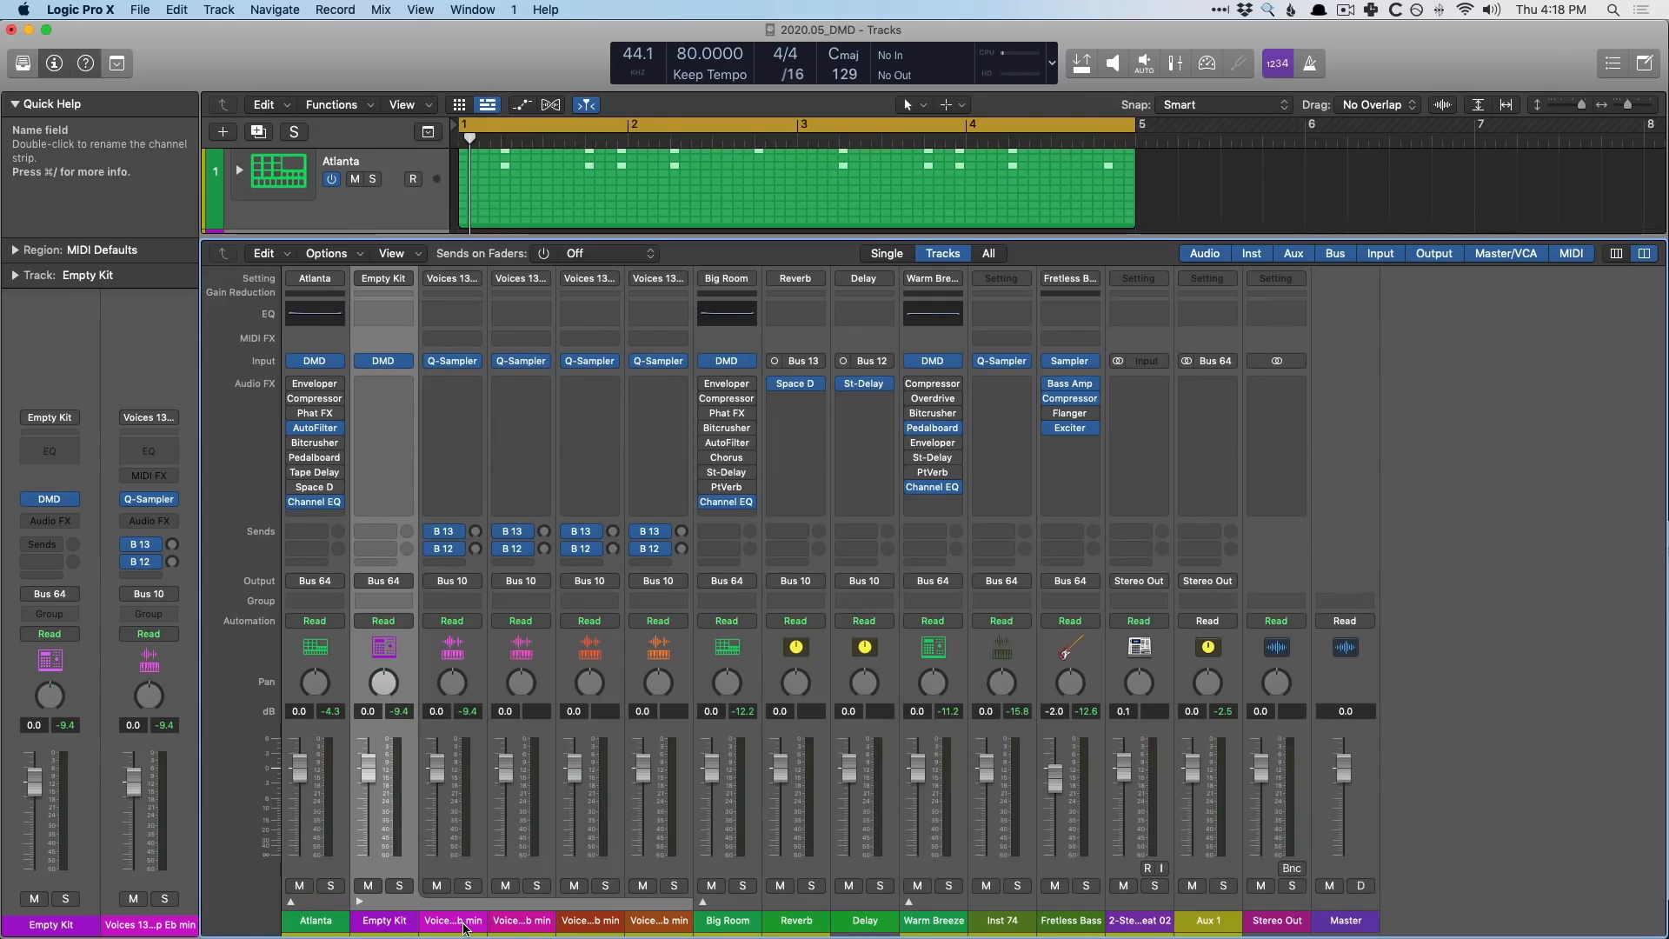
click(464, 927)
click(522, 926)
click(592, 925)
click(644, 927)
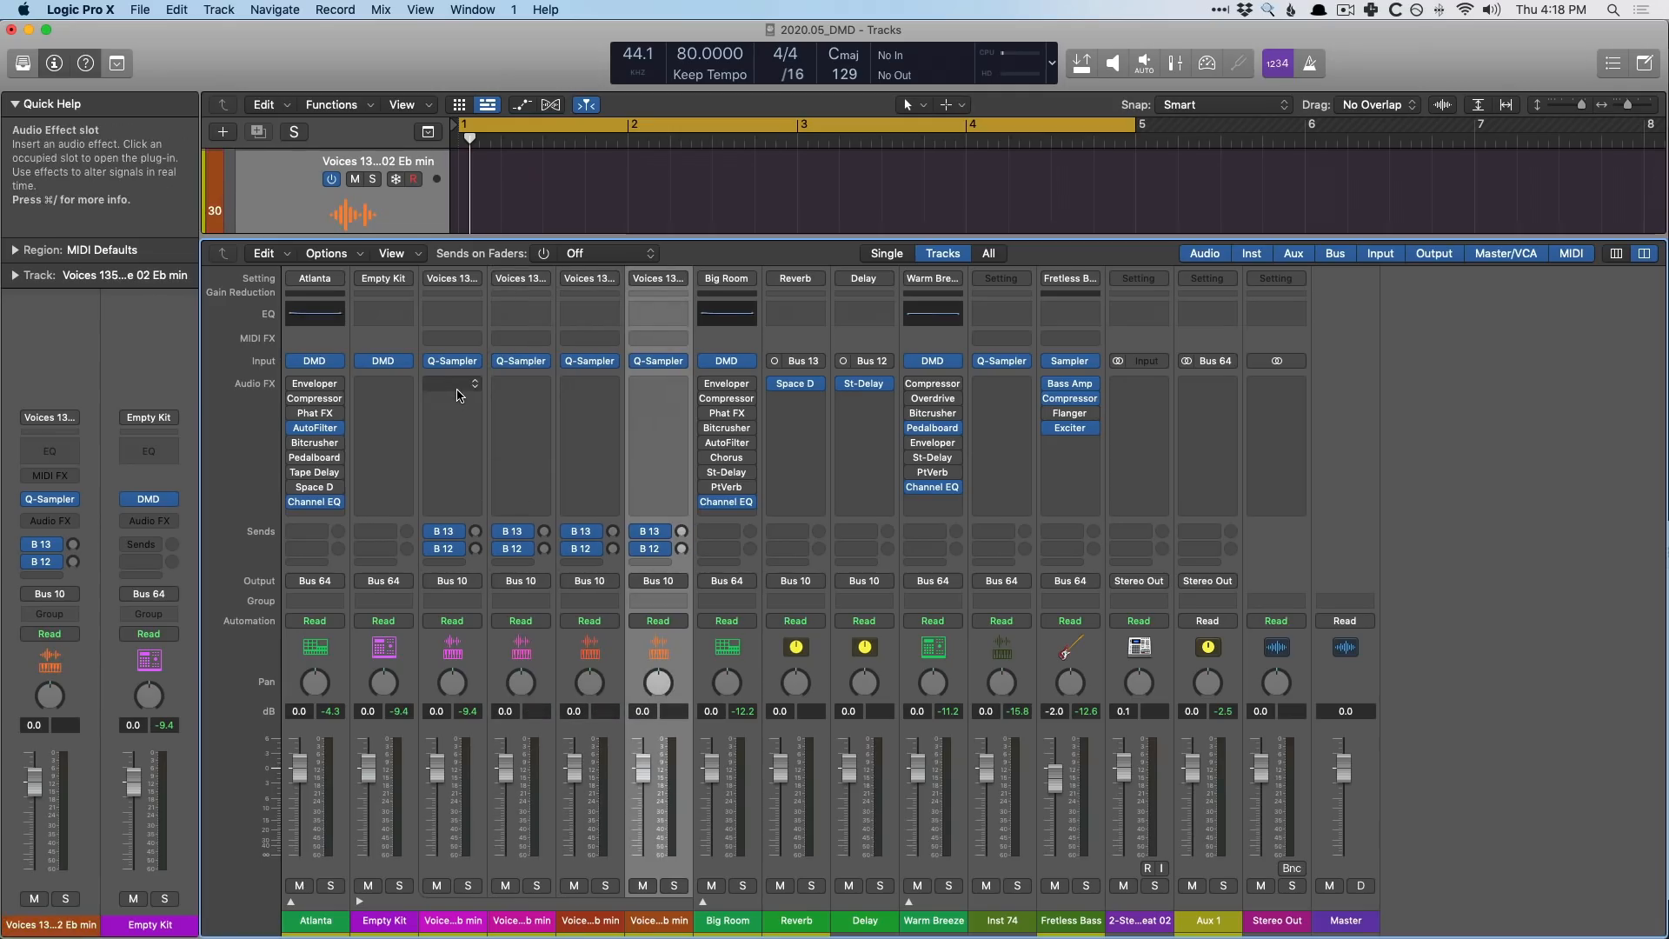
Reopen Drum Machine Designer from the Empty Kit channel and show the clap pad's sample waveform in Q-Sampler Main
click(383, 387)
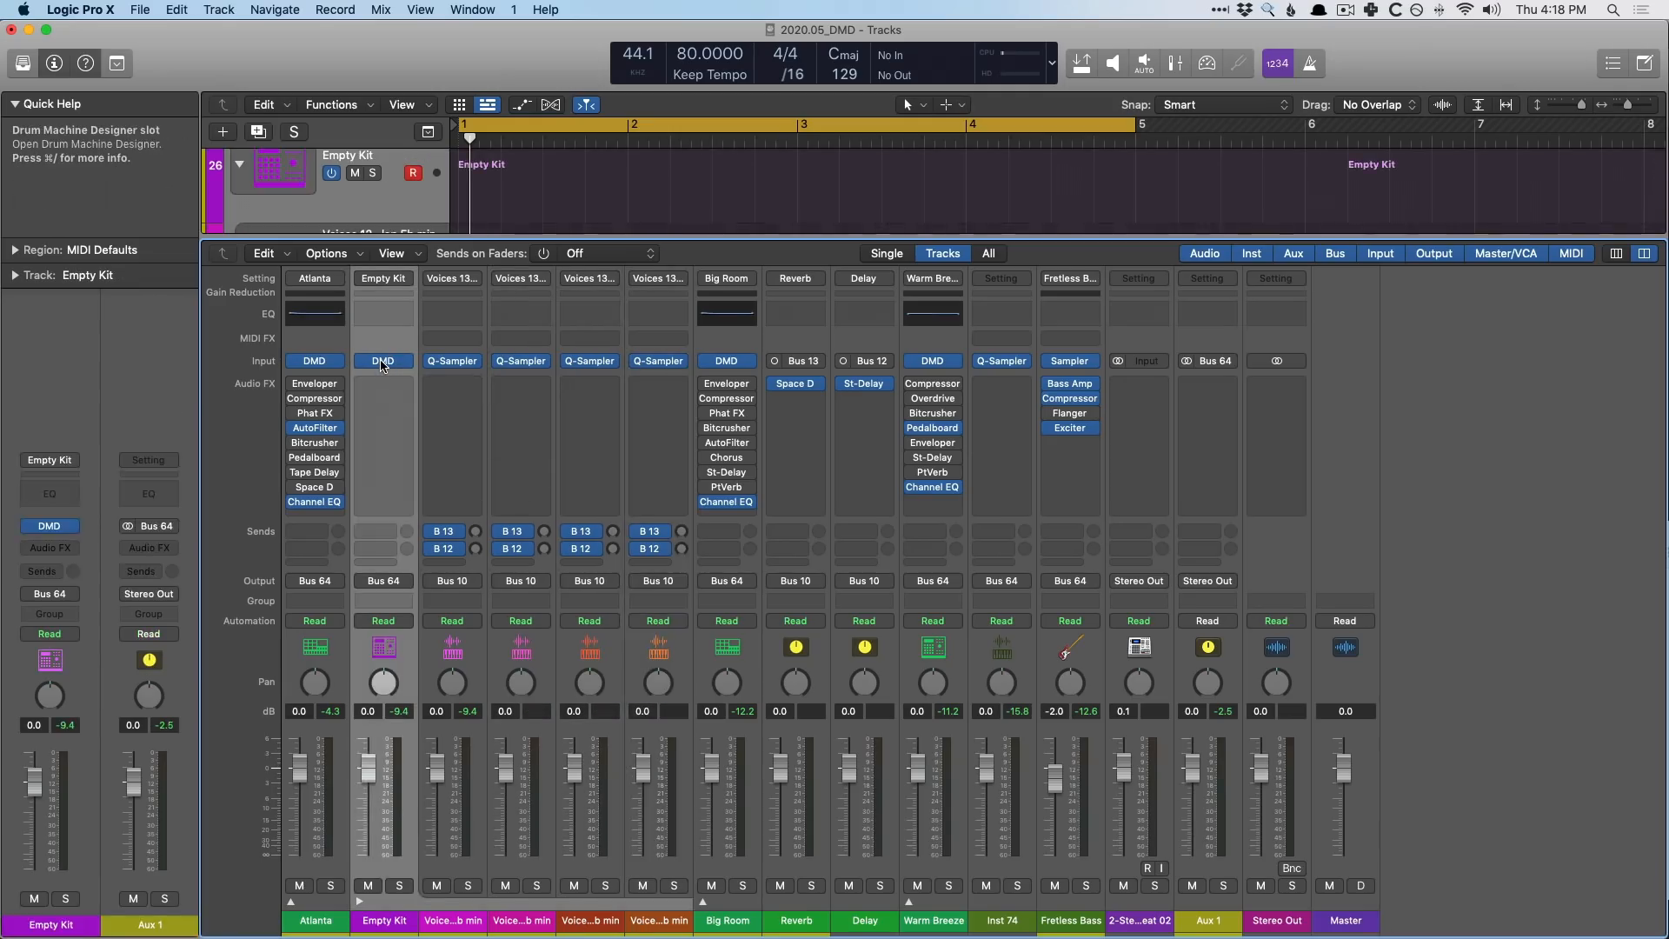
click(382, 361)
click(457, 389)
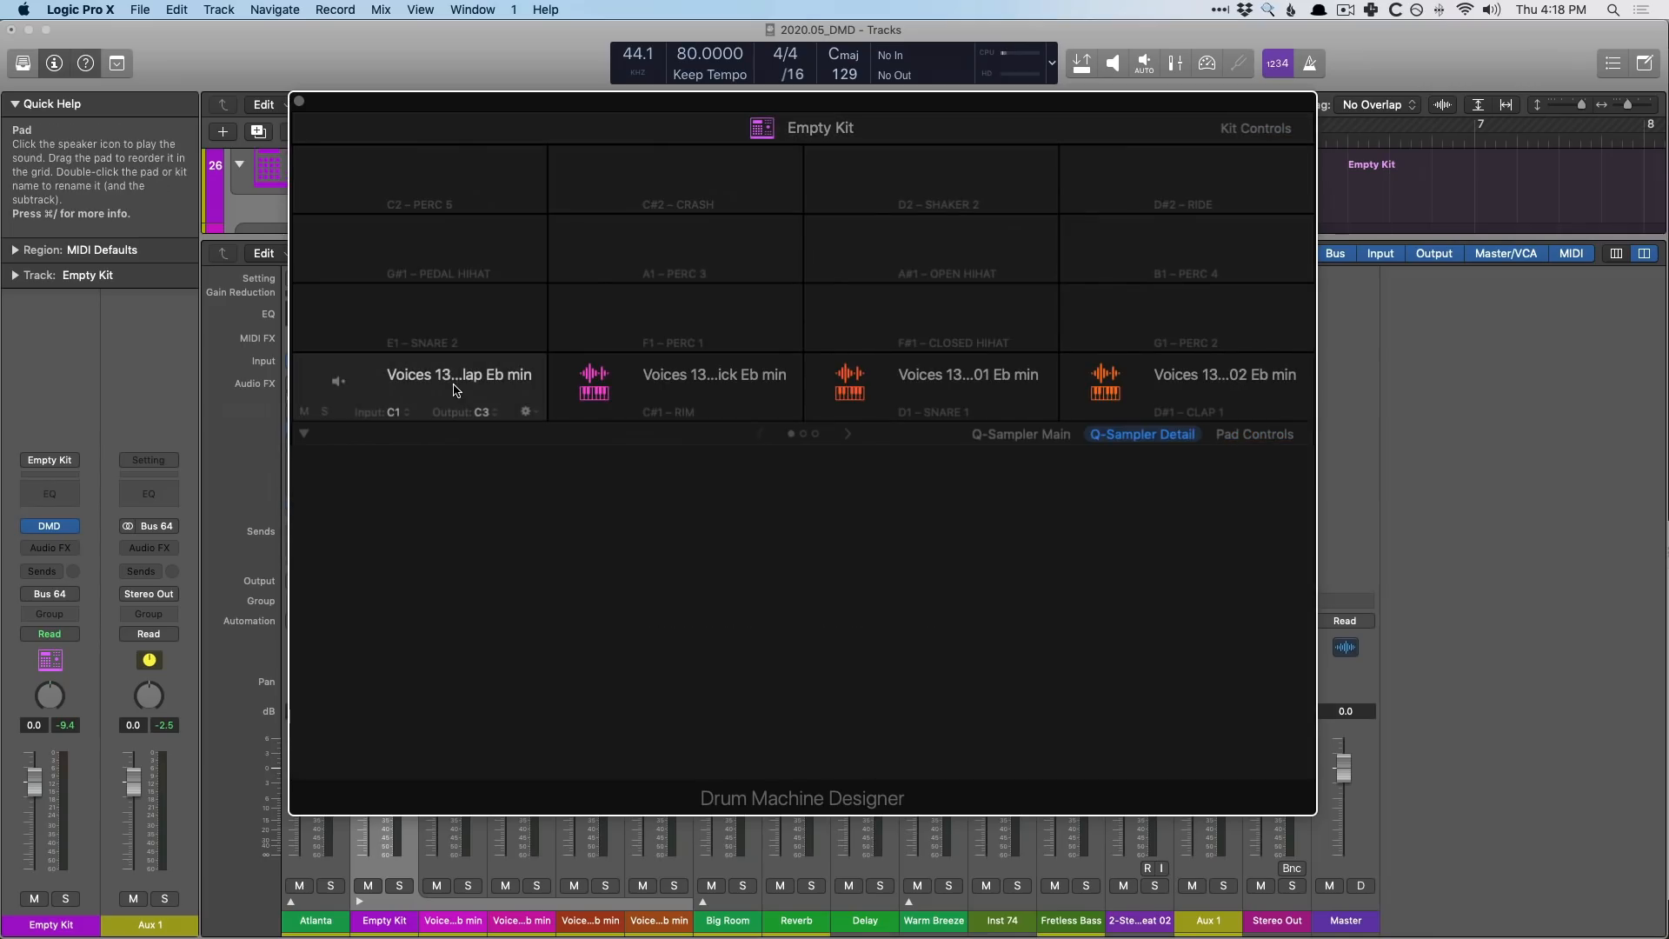
click(965, 387)
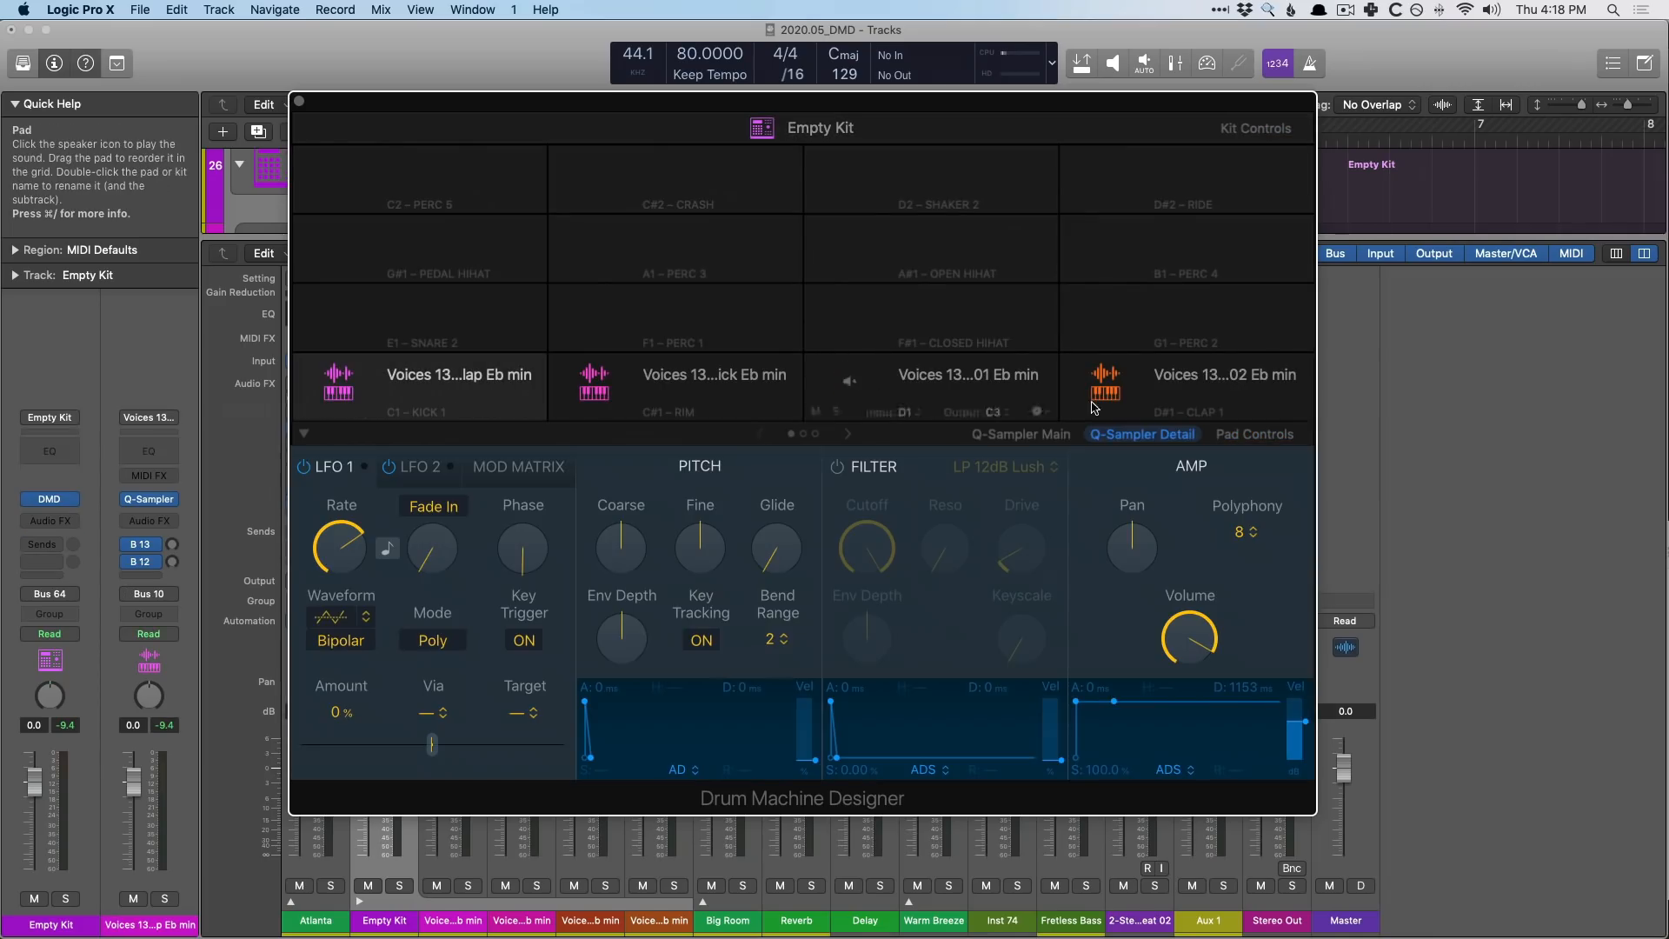
click(1022, 434)
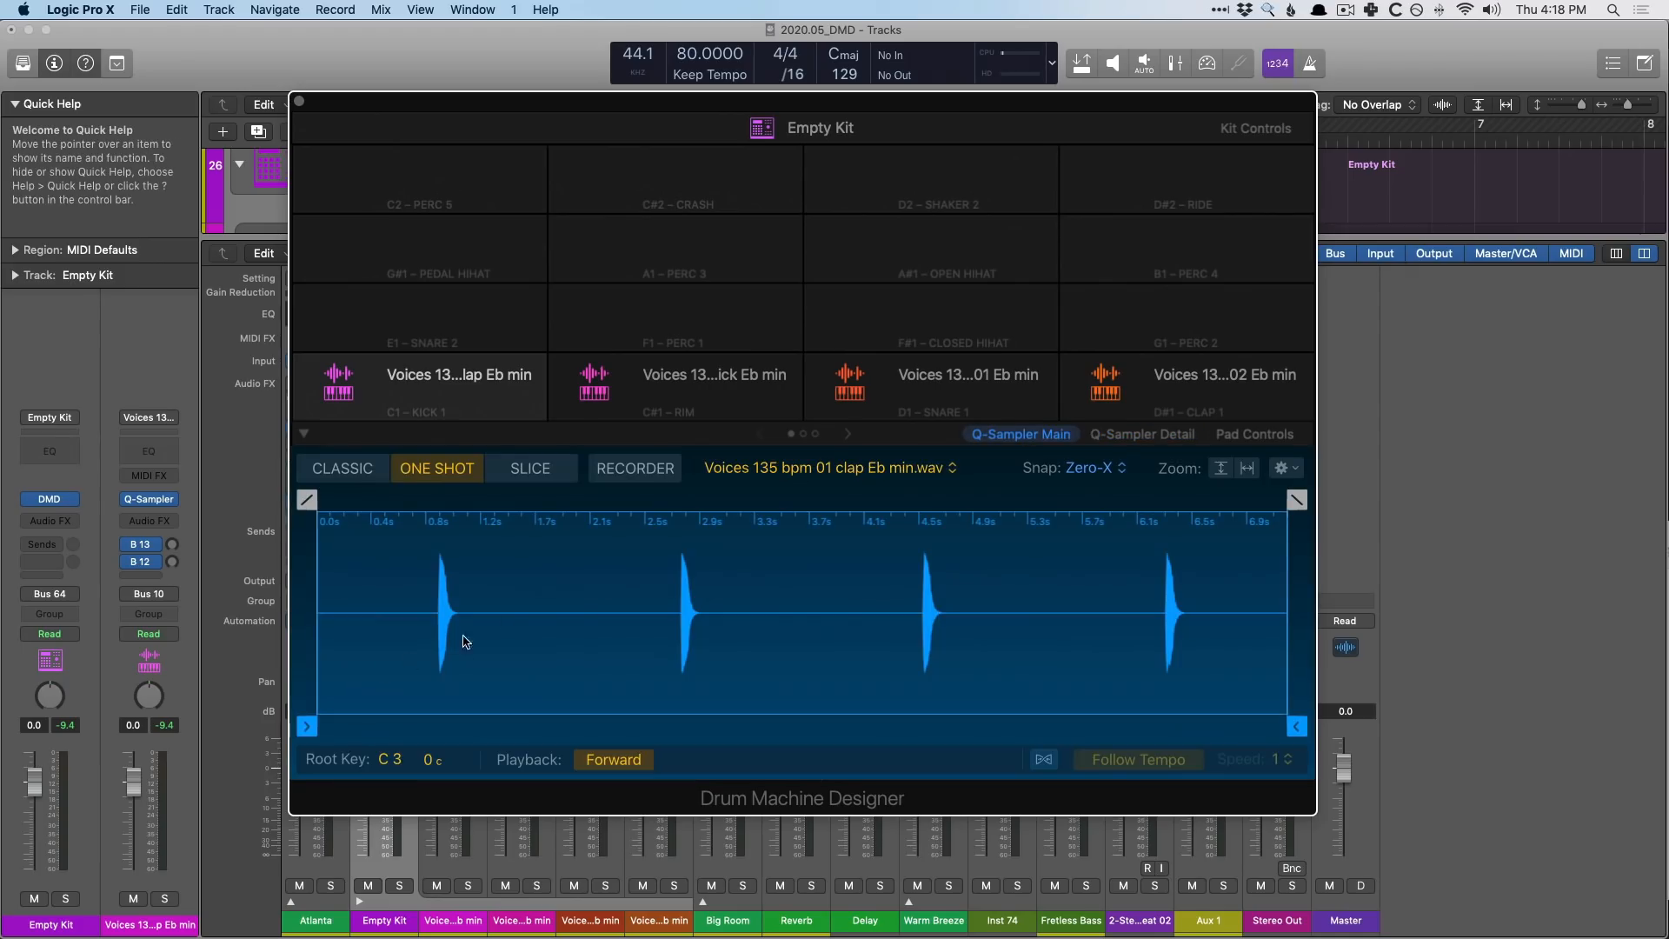
Set waveform snapping to Transient+Note and trim the clap sample to start at 0.888 s and end at about 1.156 s
click(1067, 474)
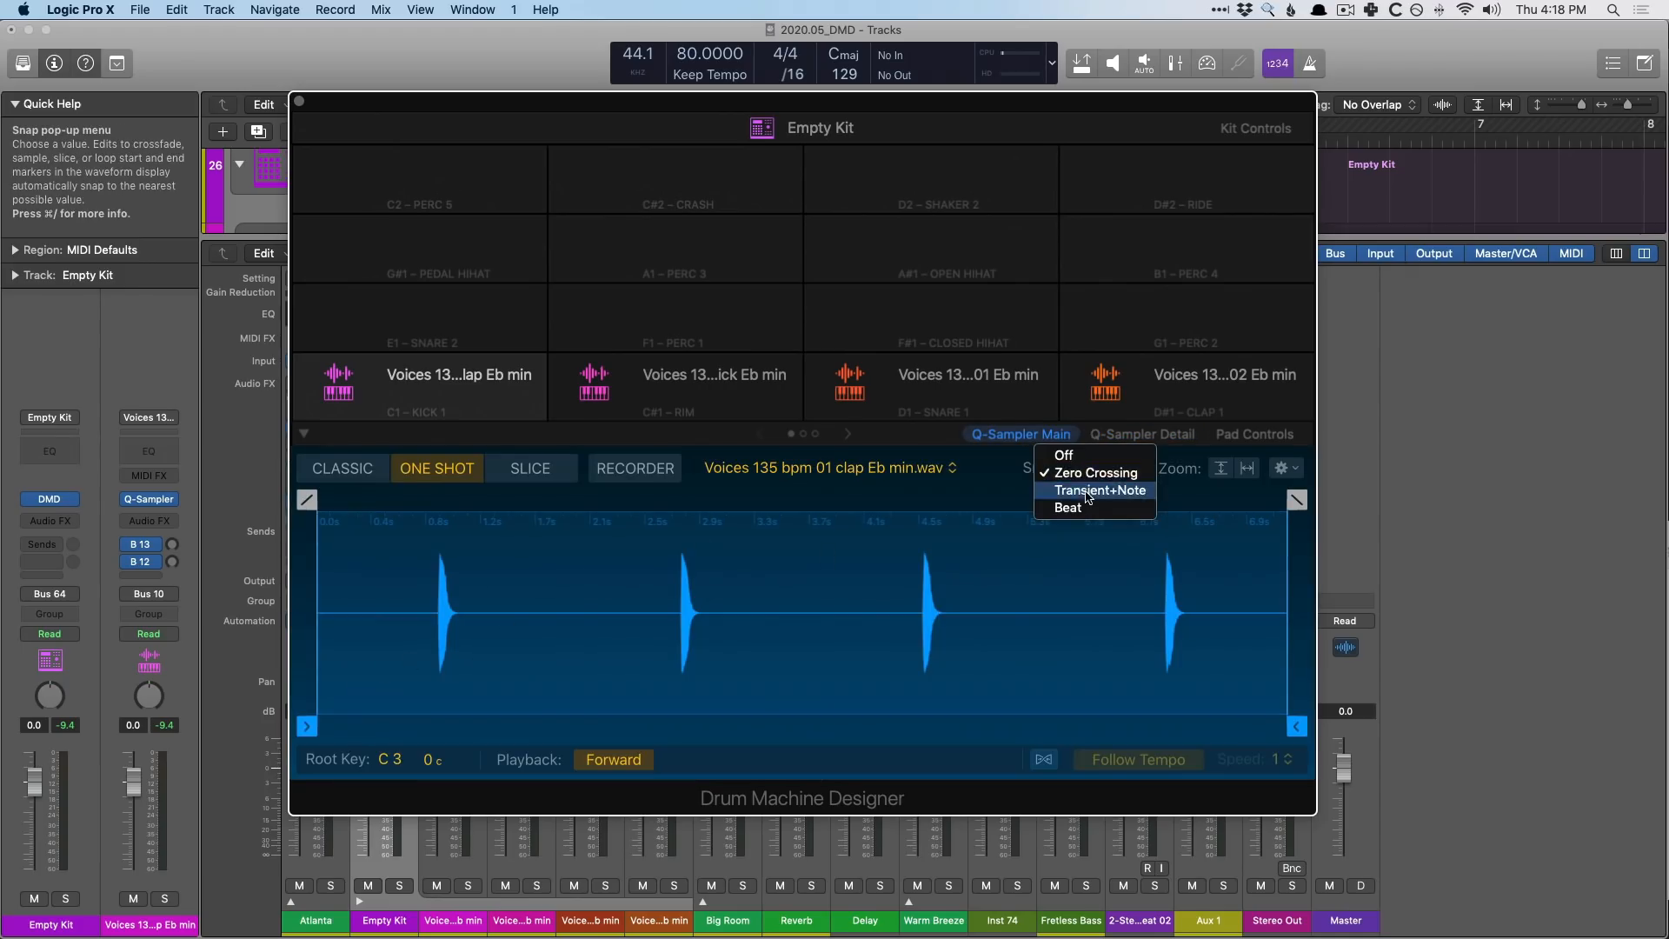
click(1088, 492)
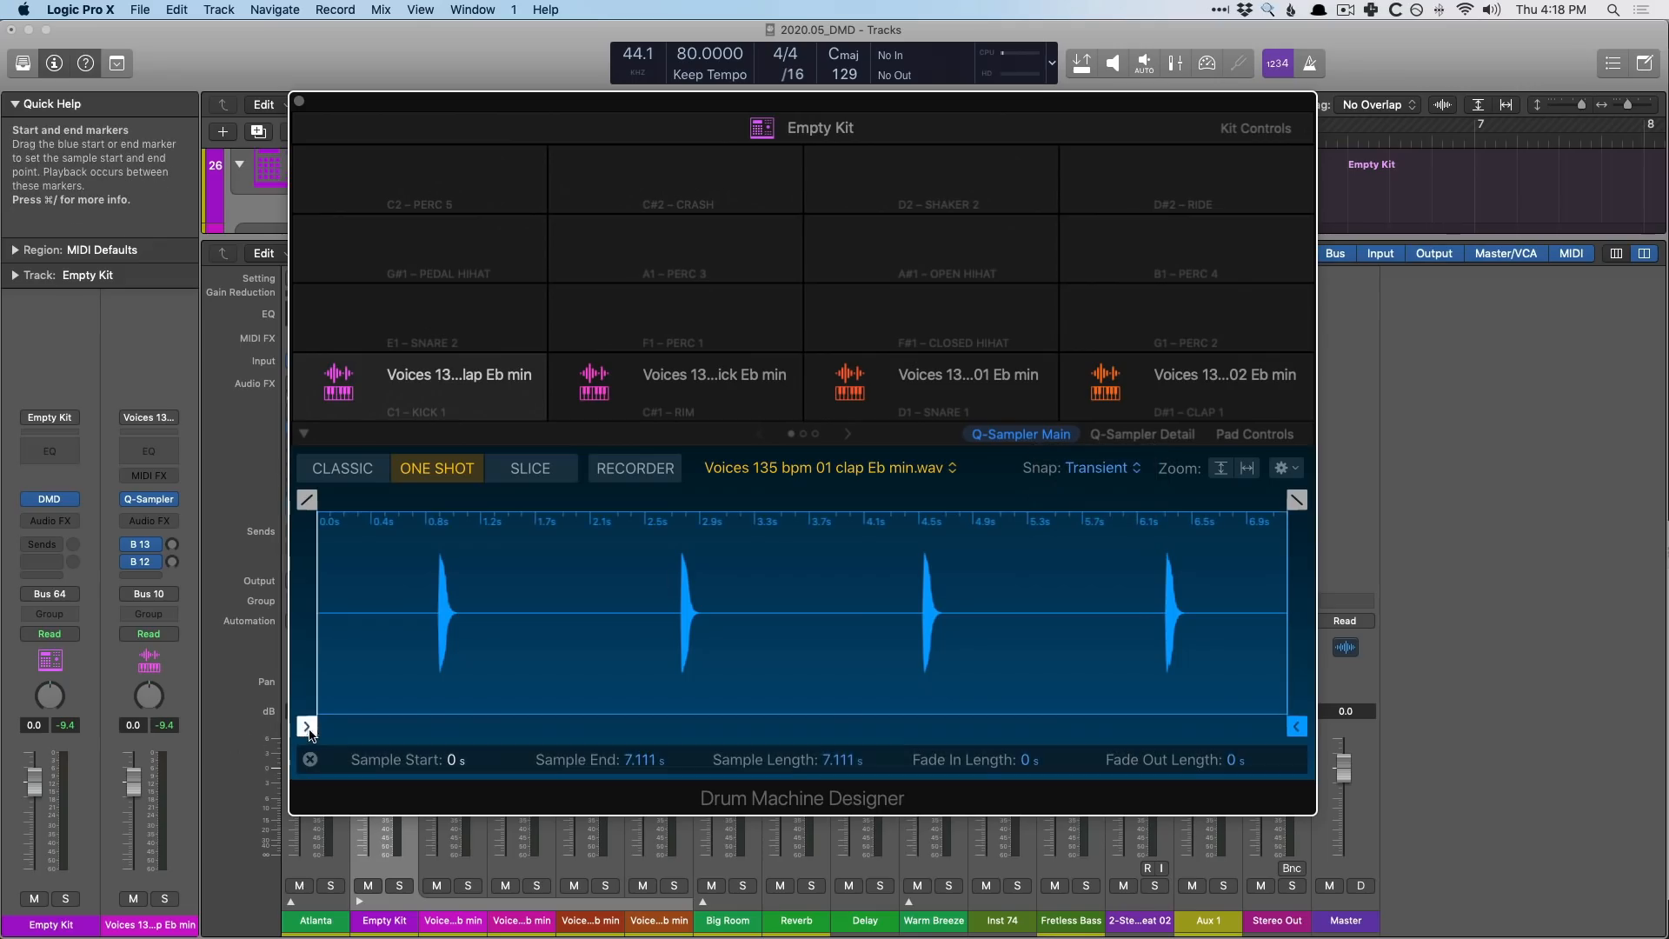
drag(310, 735, 432, 719)
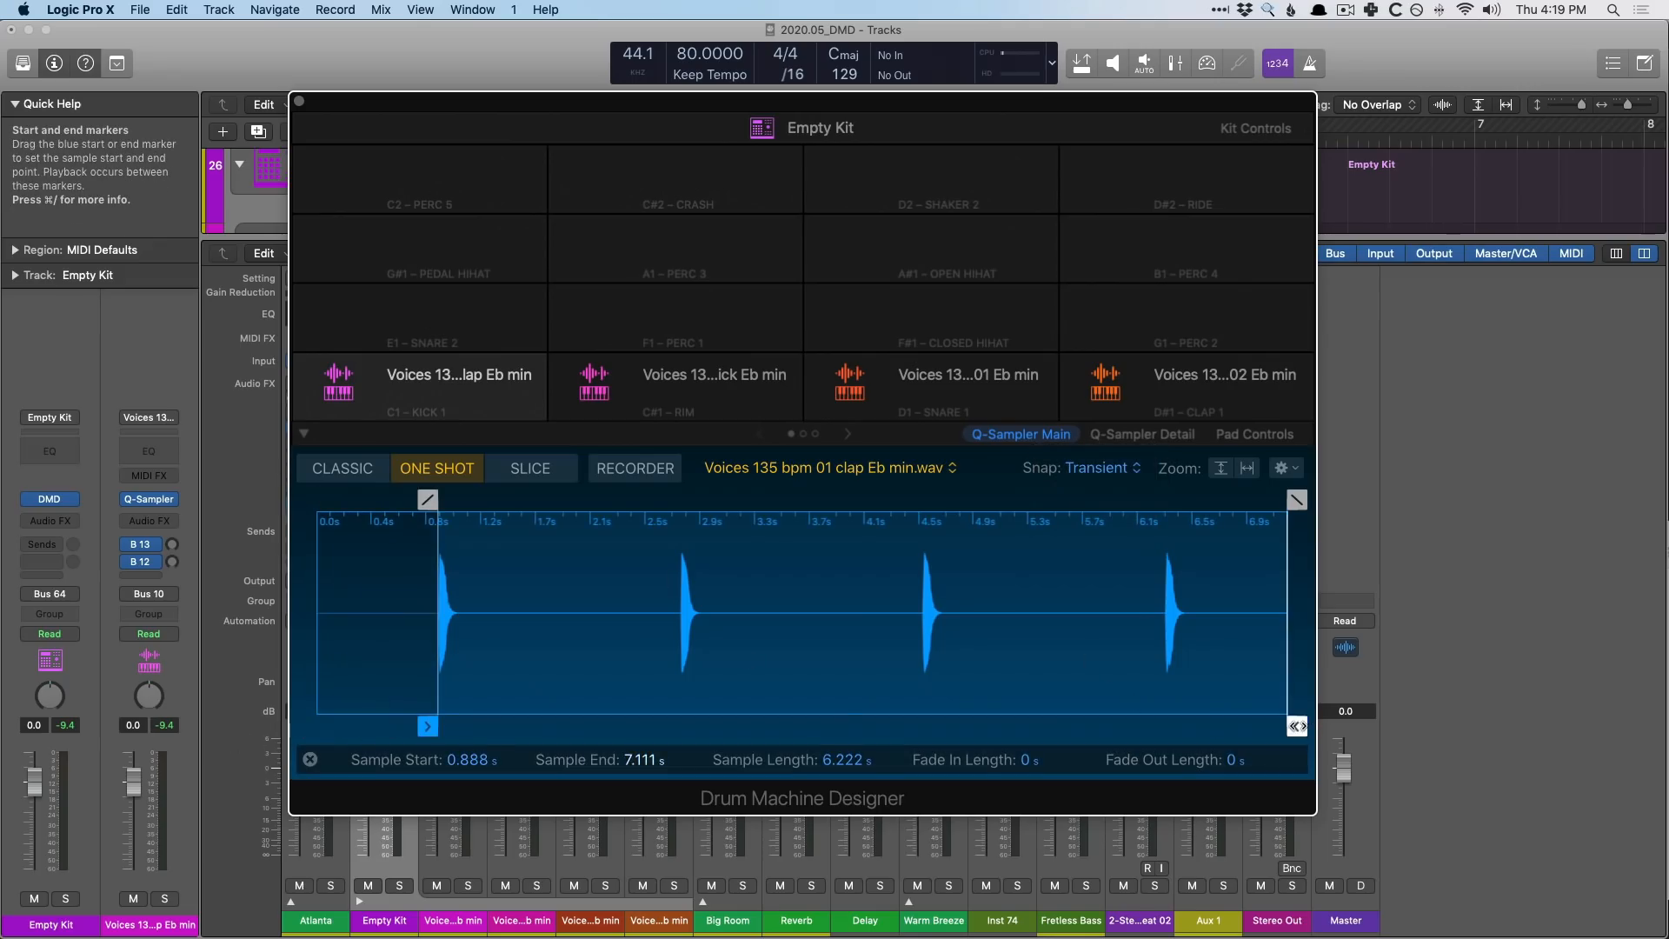
mouse_move(1297, 726)
mouse_down()
mouse_move(441, 674)
mouse_move(474, 678)
mouse_up()
Switch snapping to Zero Crossing, end the clap sample at about 1.021 s with a 0.038 s fade-out, and audition the pad
click(1099, 468)
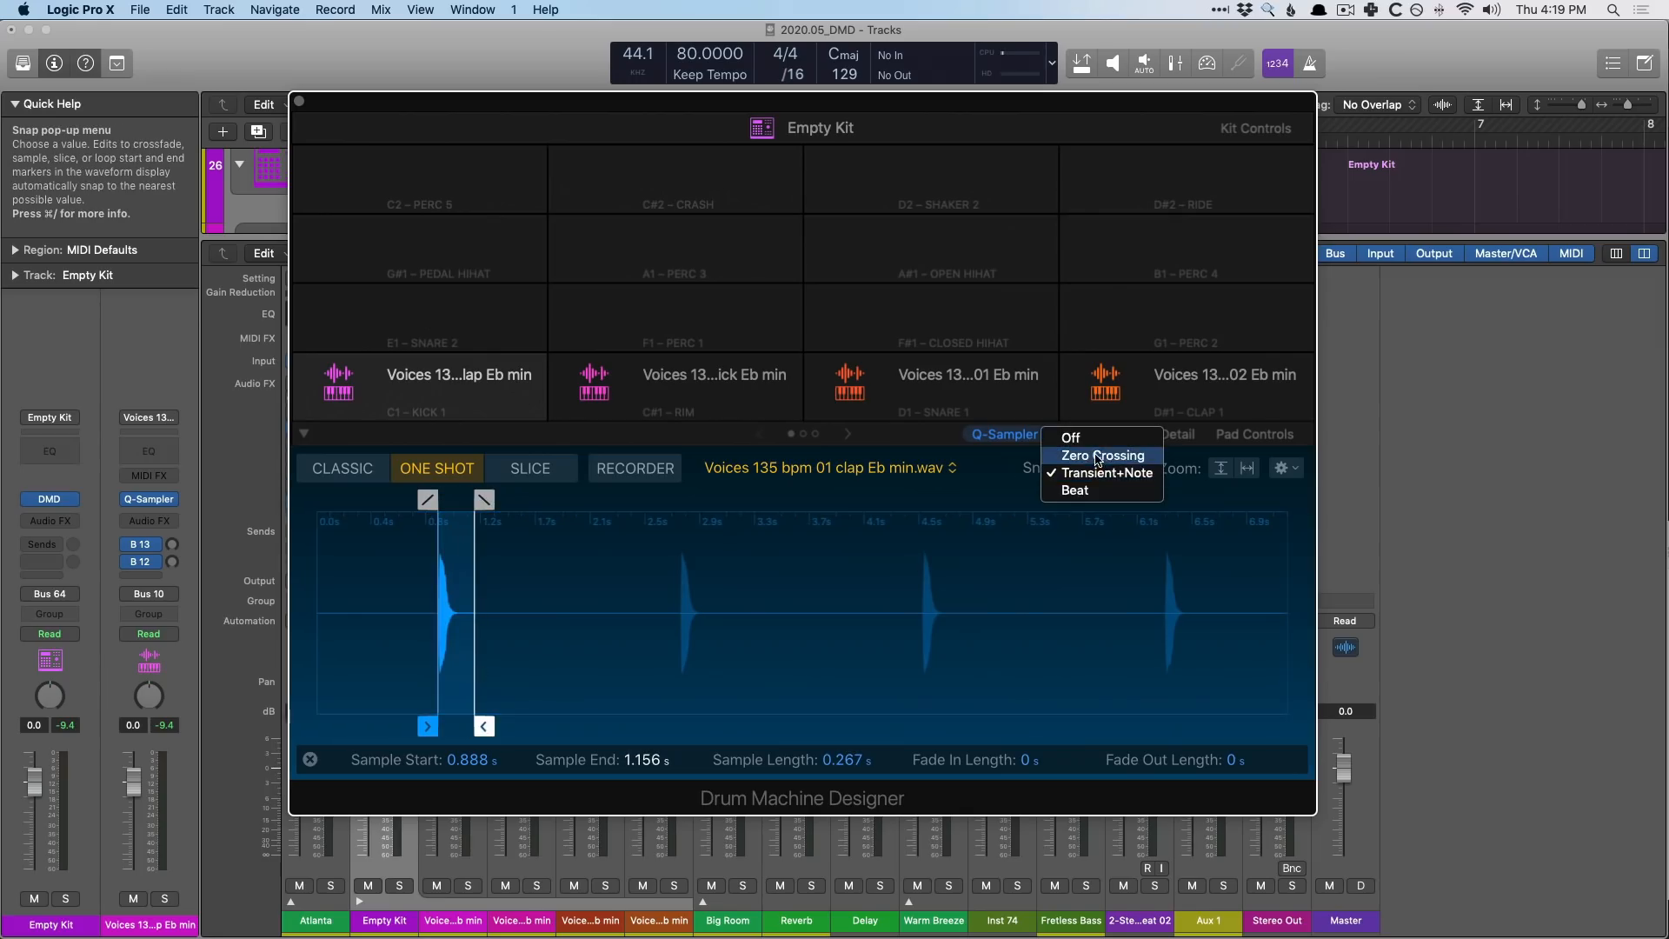
click(1105, 451)
scroll(460, 642, up, 10)
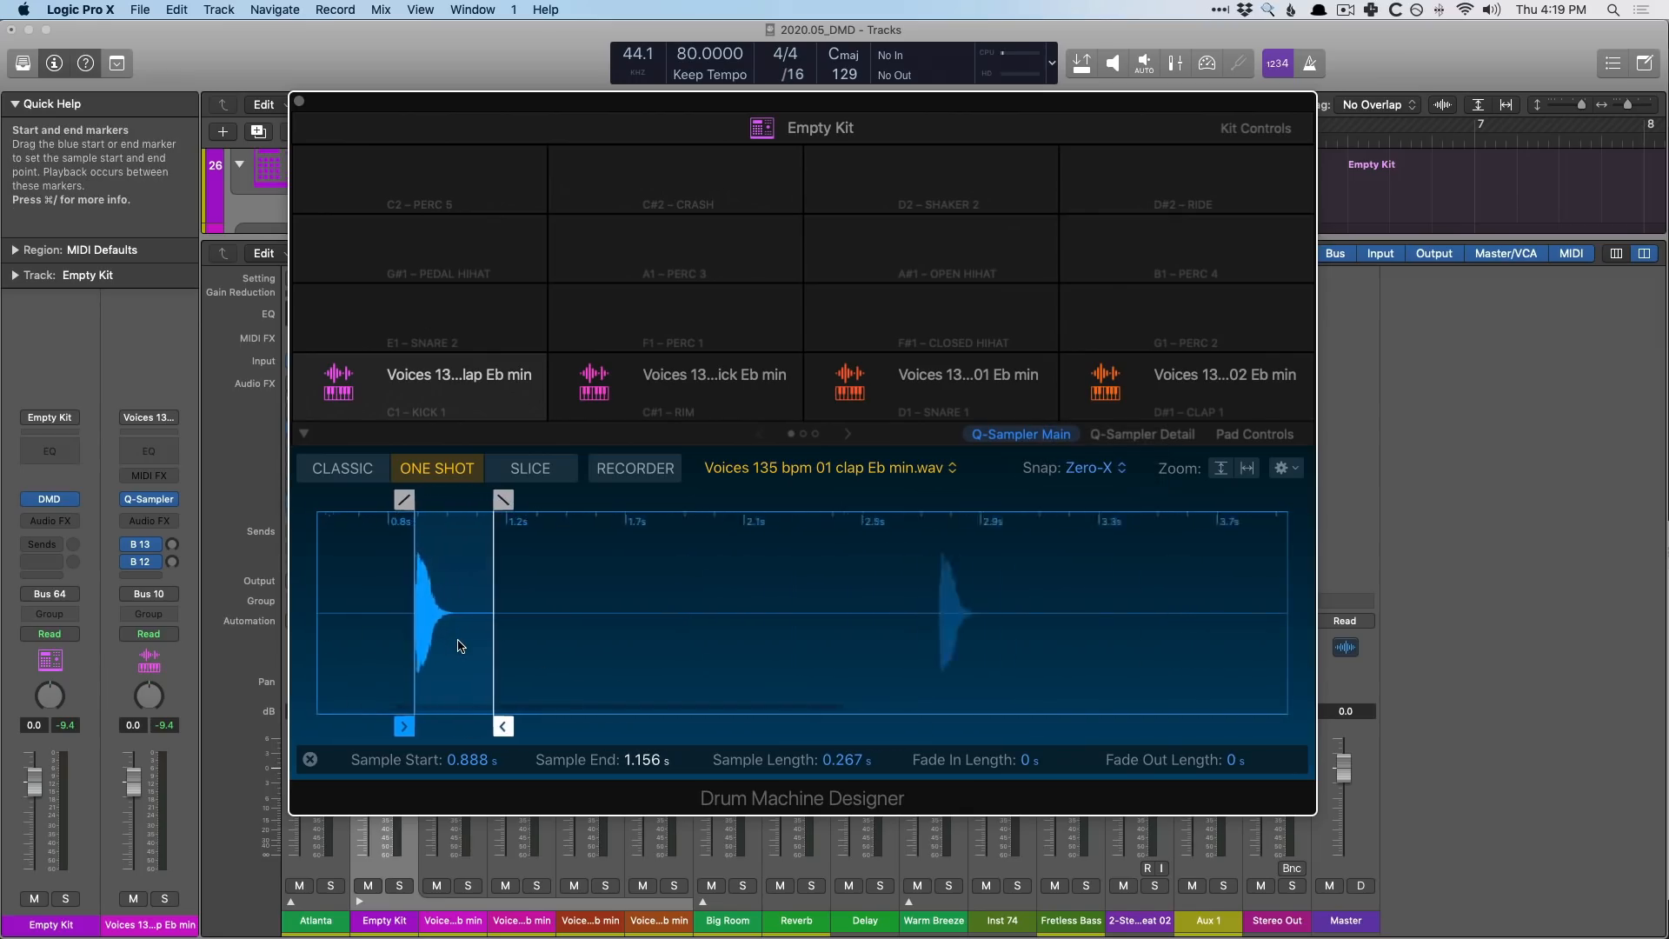
scroll(464, 642, left, 5)
scroll(652, 664, up, 2)
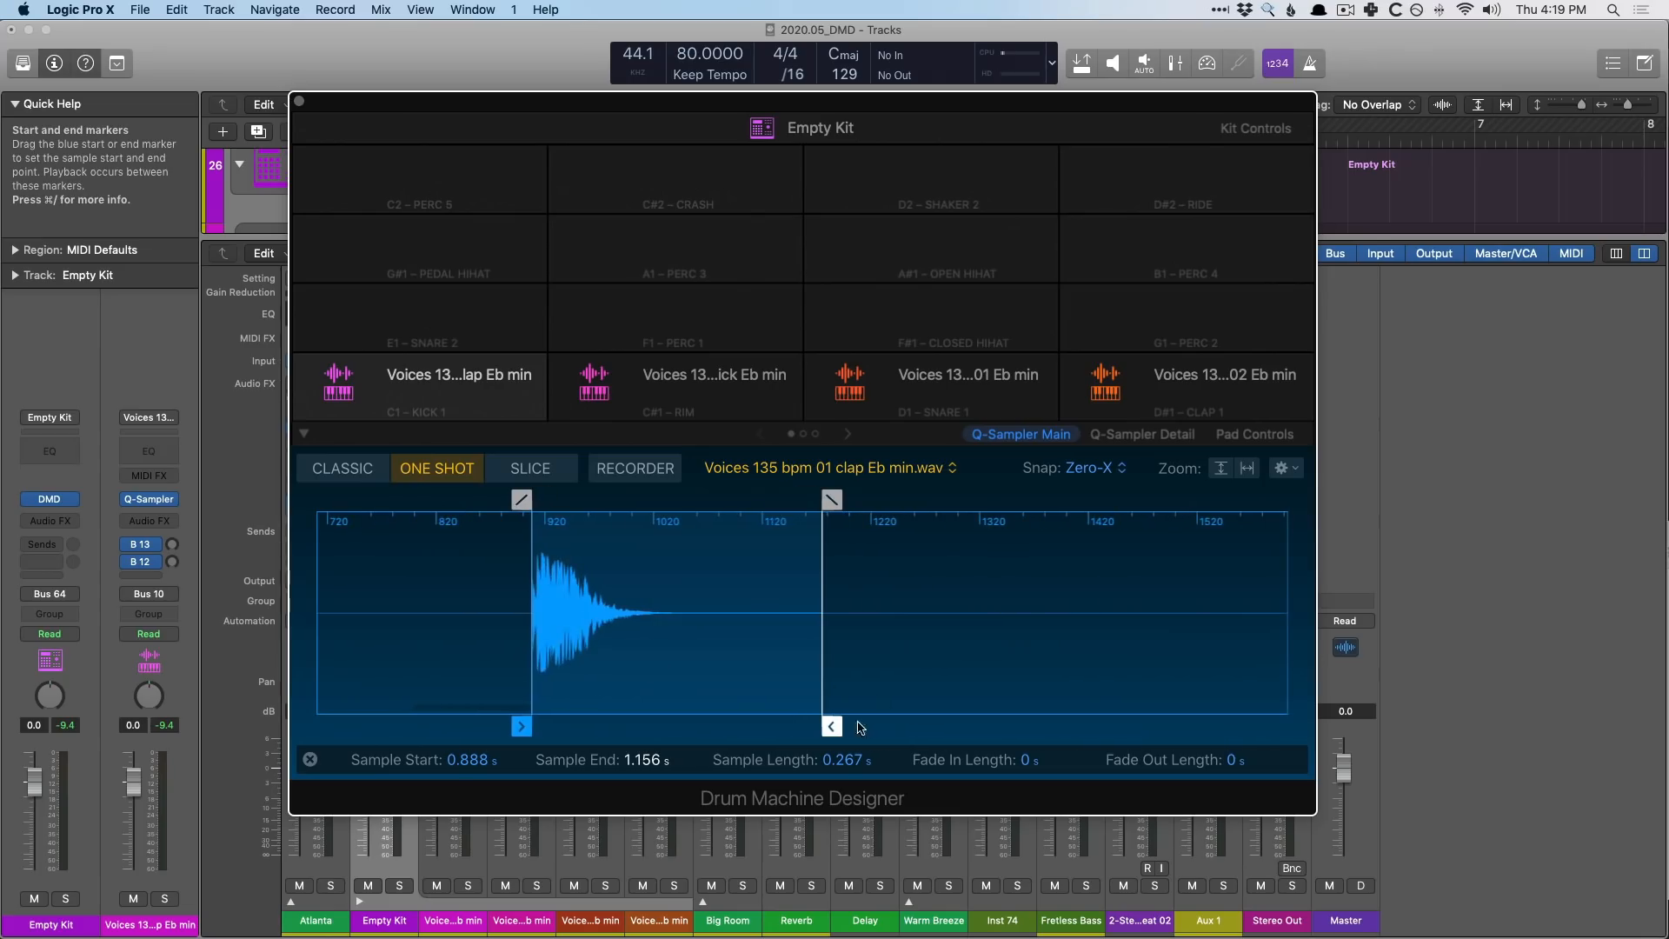
drag(826, 726, 687, 724)
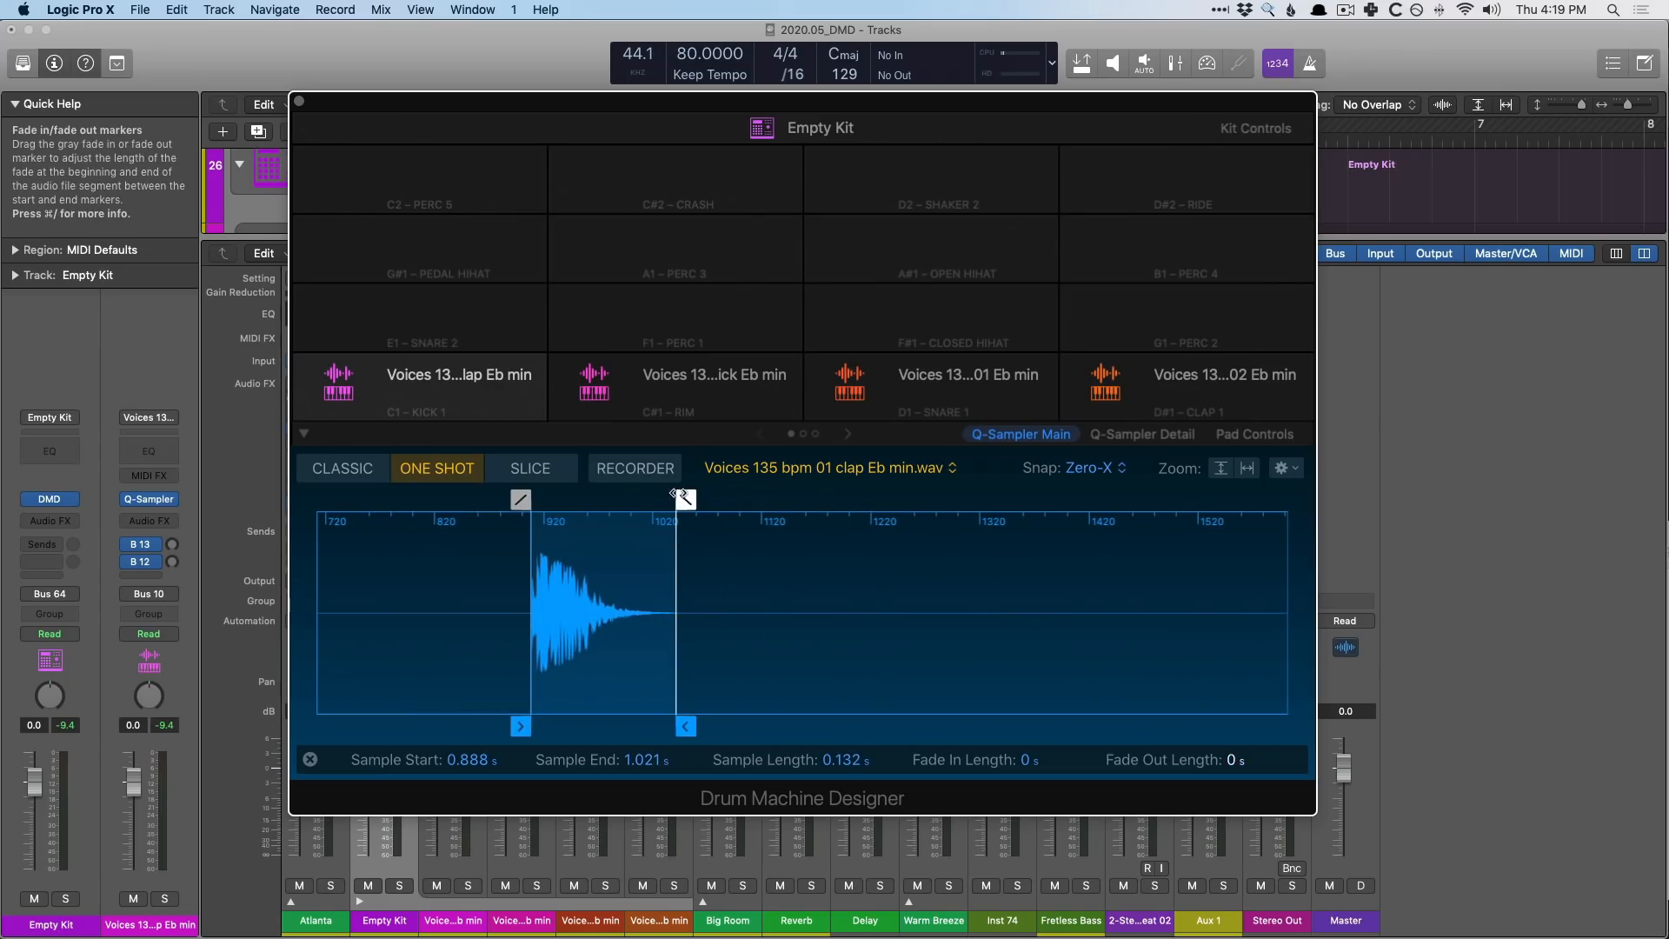
drag(686, 499, 641, 498)
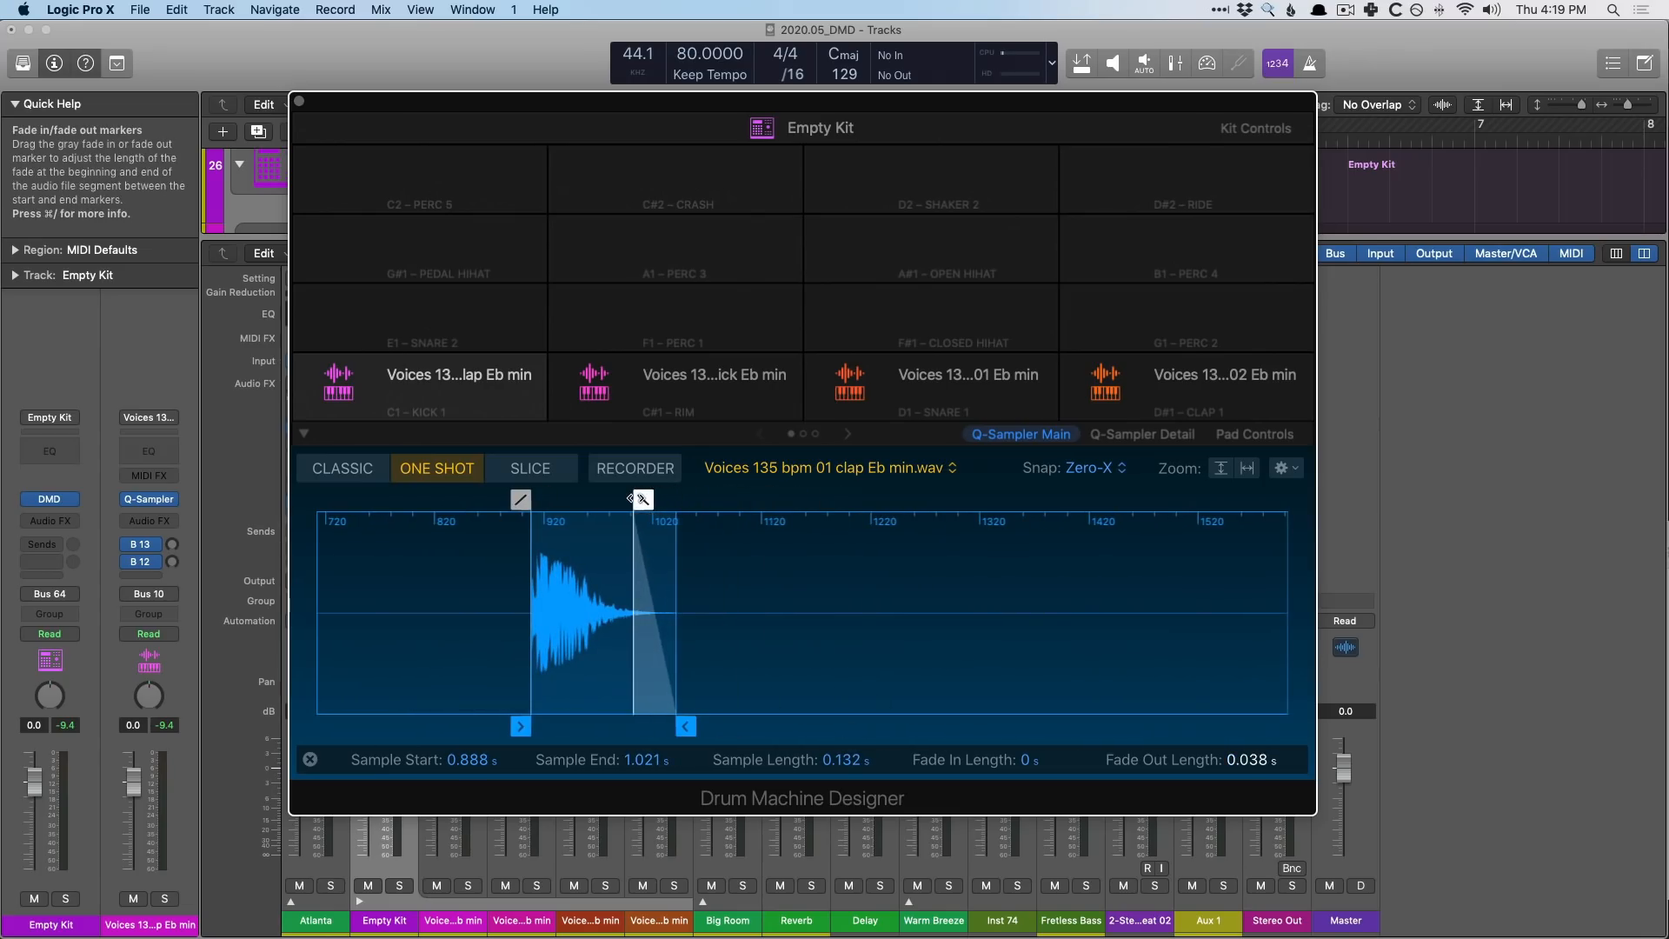
click(338, 382)
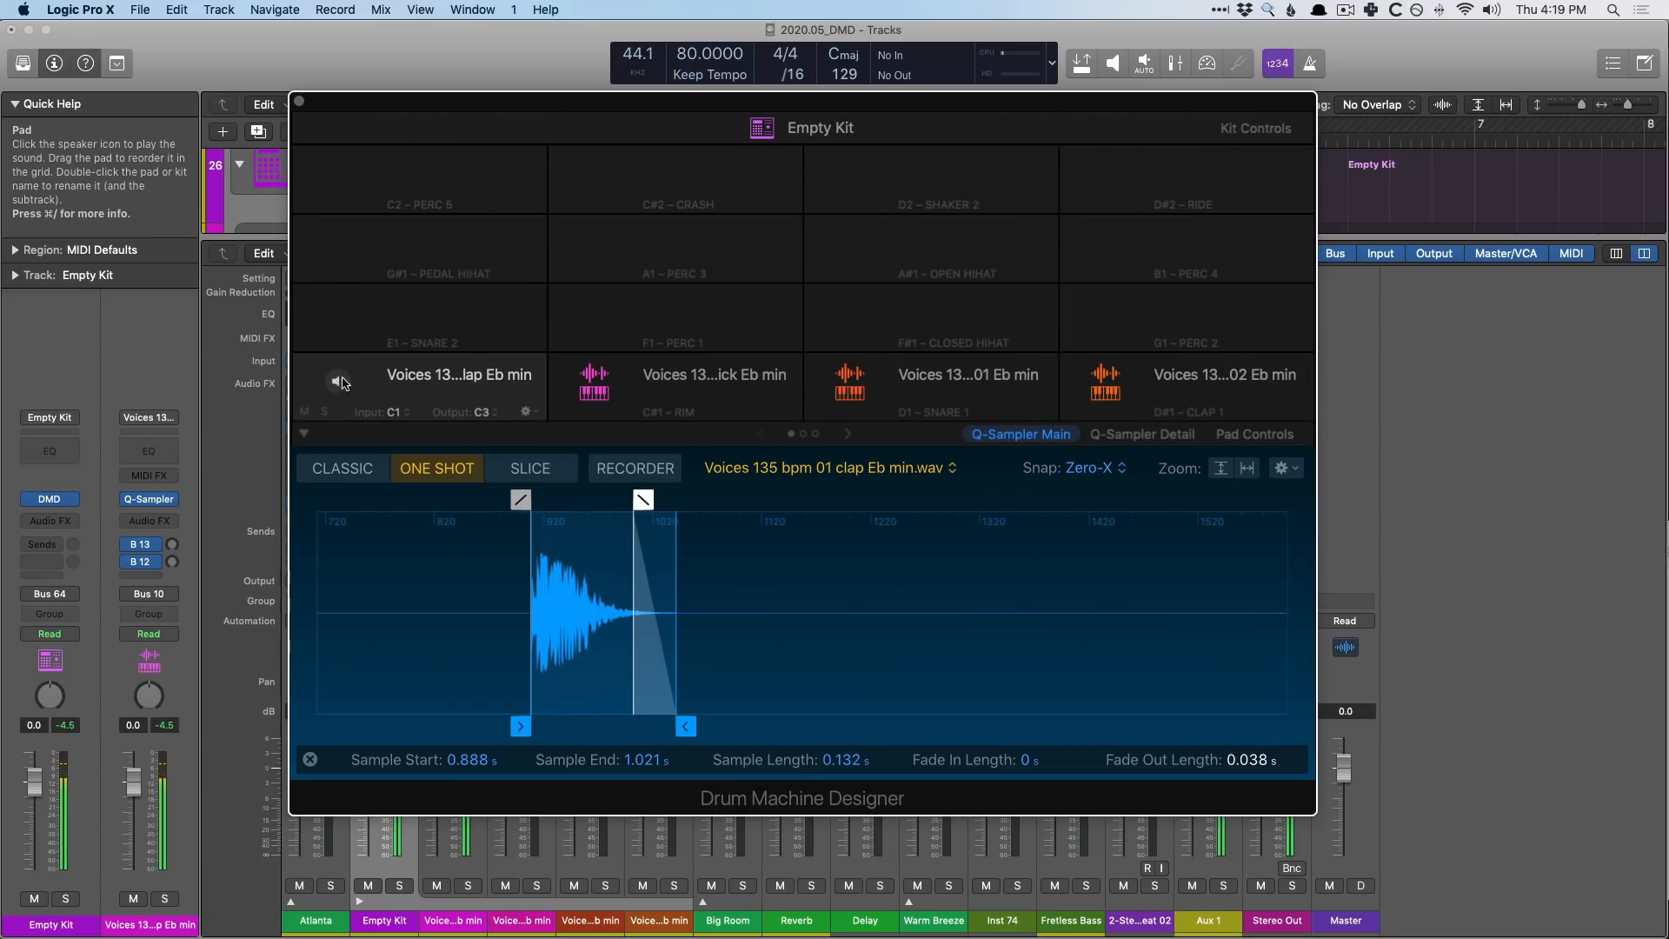
Rename the clap pad to CLP and the kick pad to KCK
click(663, 376)
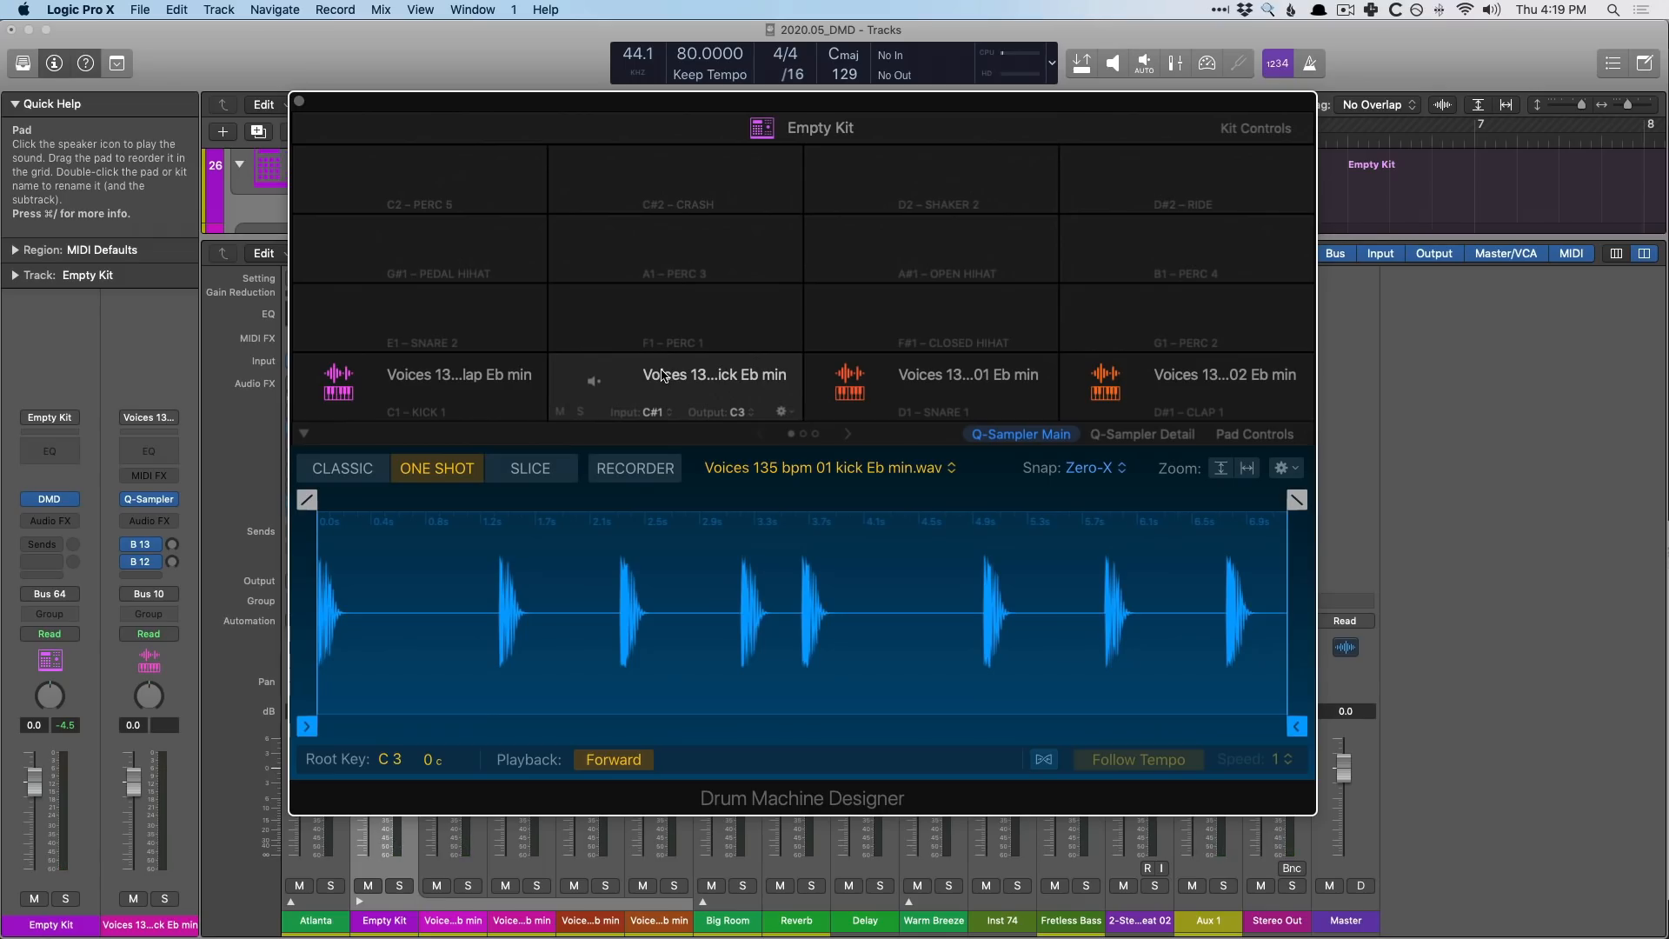
click(491, 379)
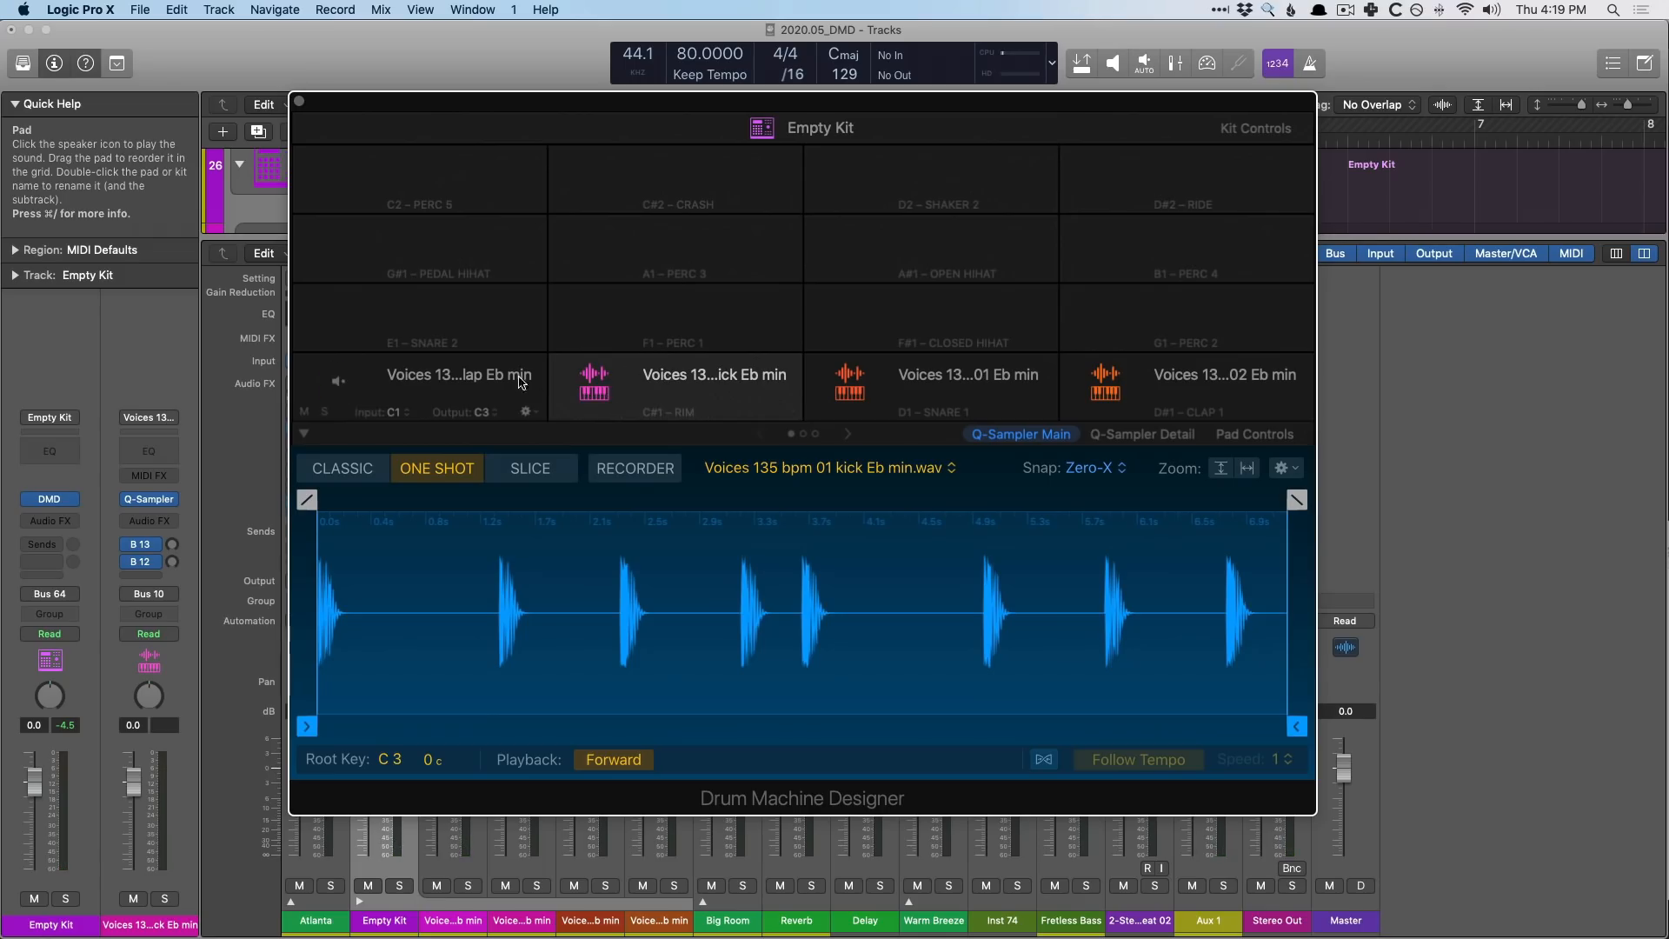
double_click(492, 379)
text(CLP)
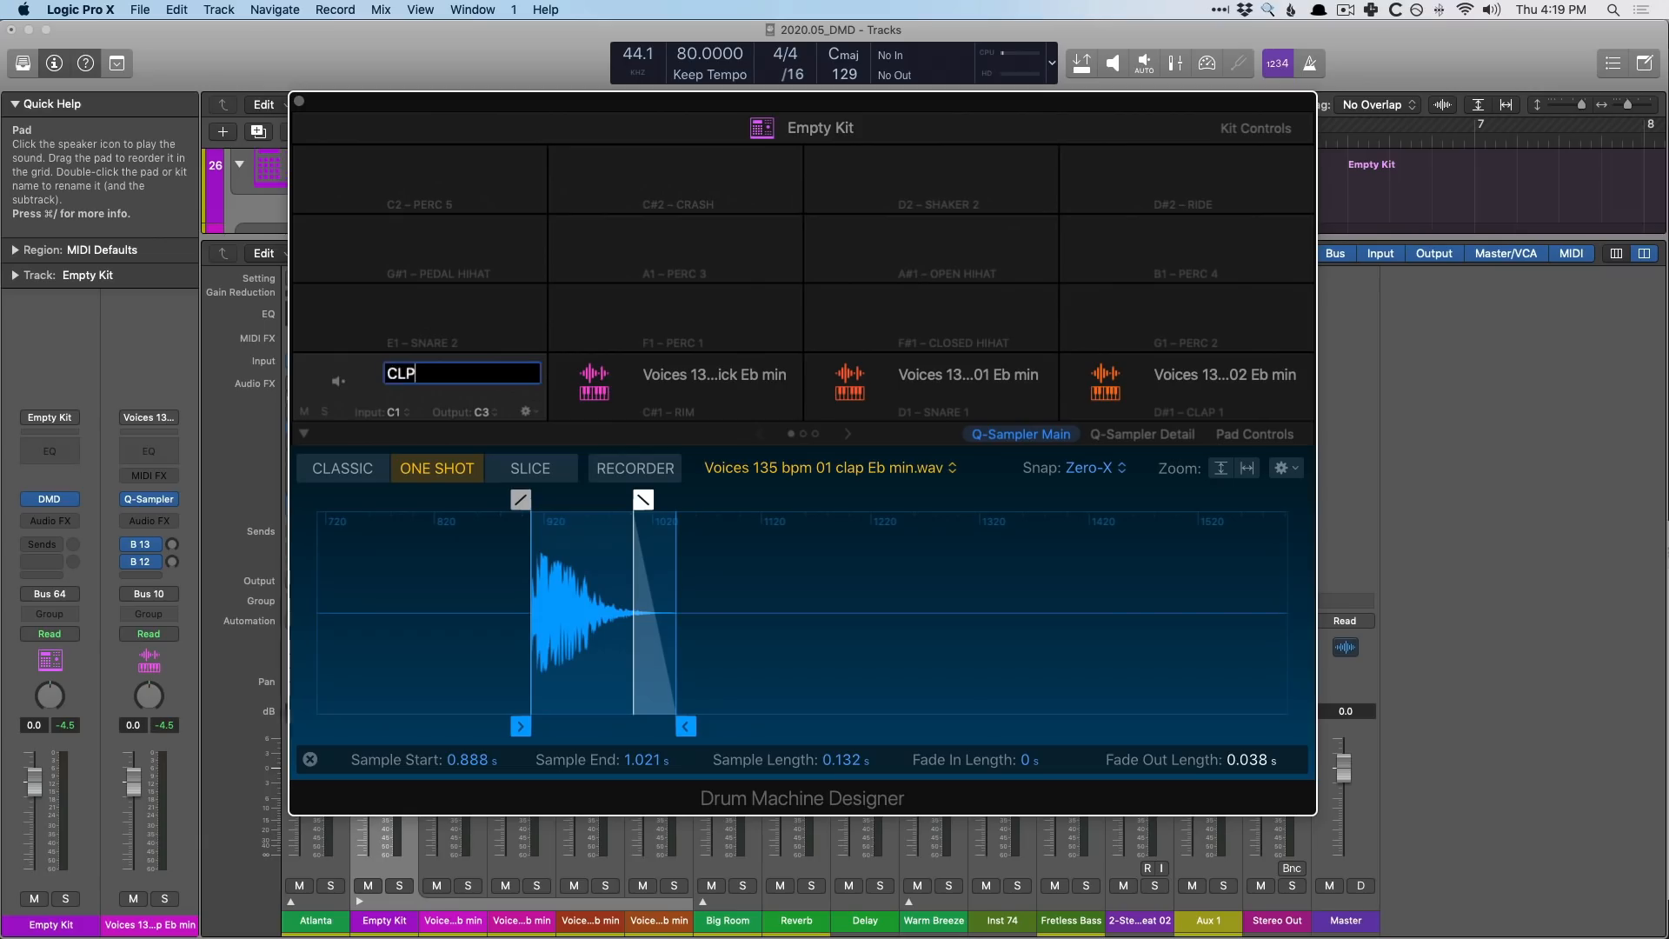
key(Return)
double_click(655, 374)
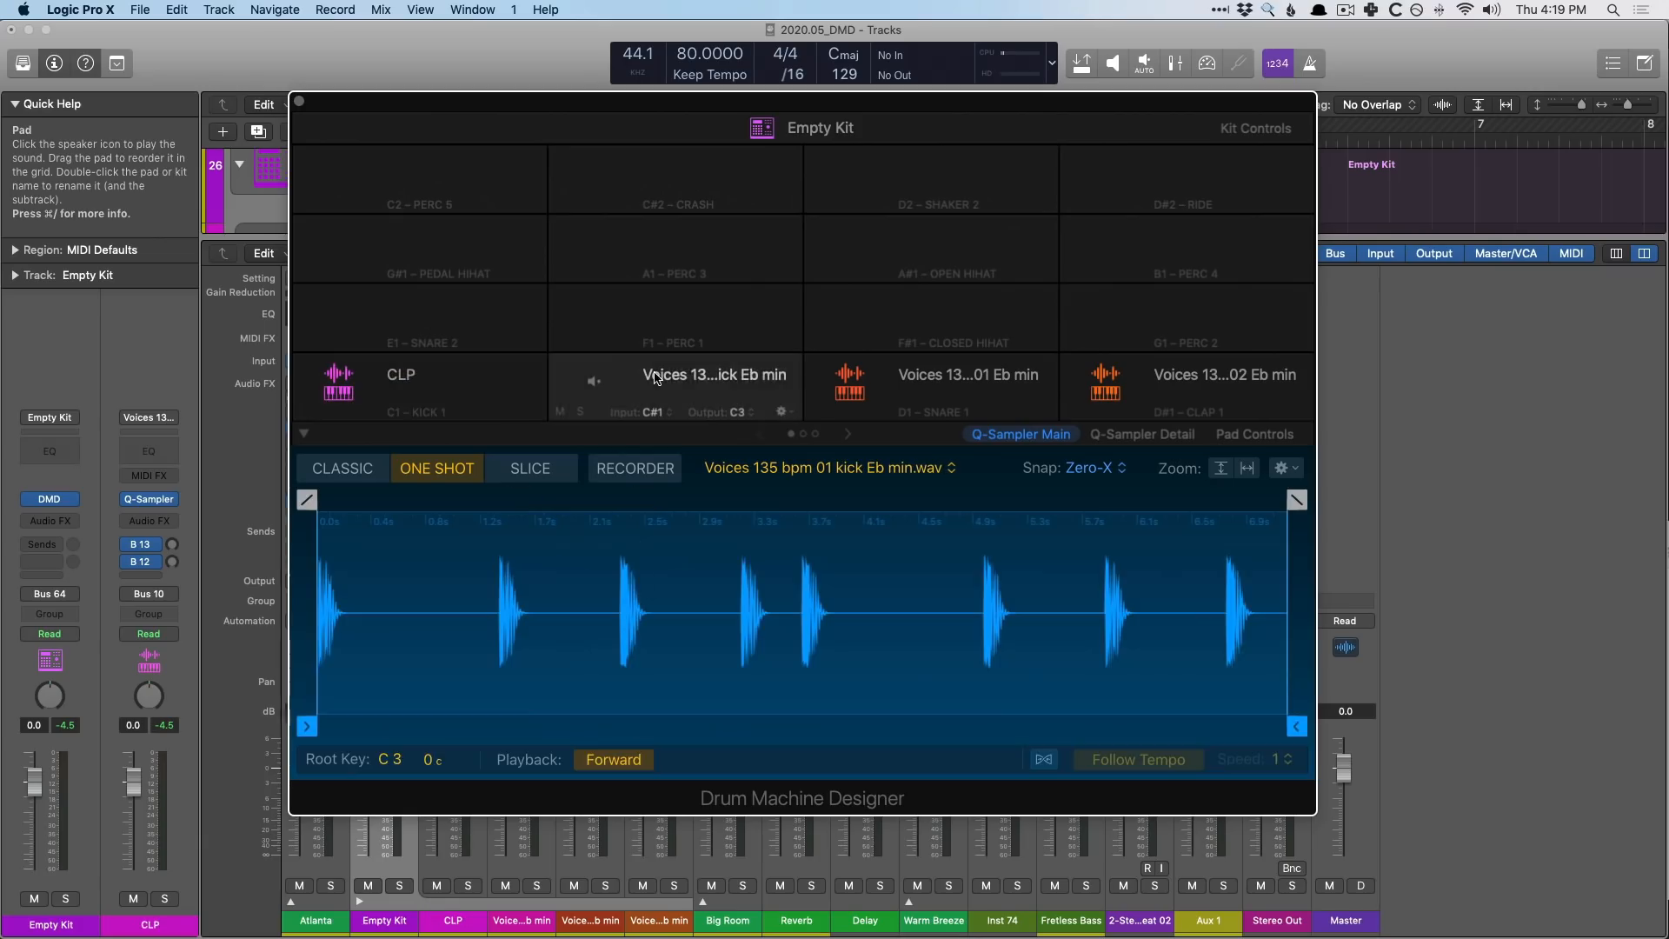
text(KCK)
key(Return)
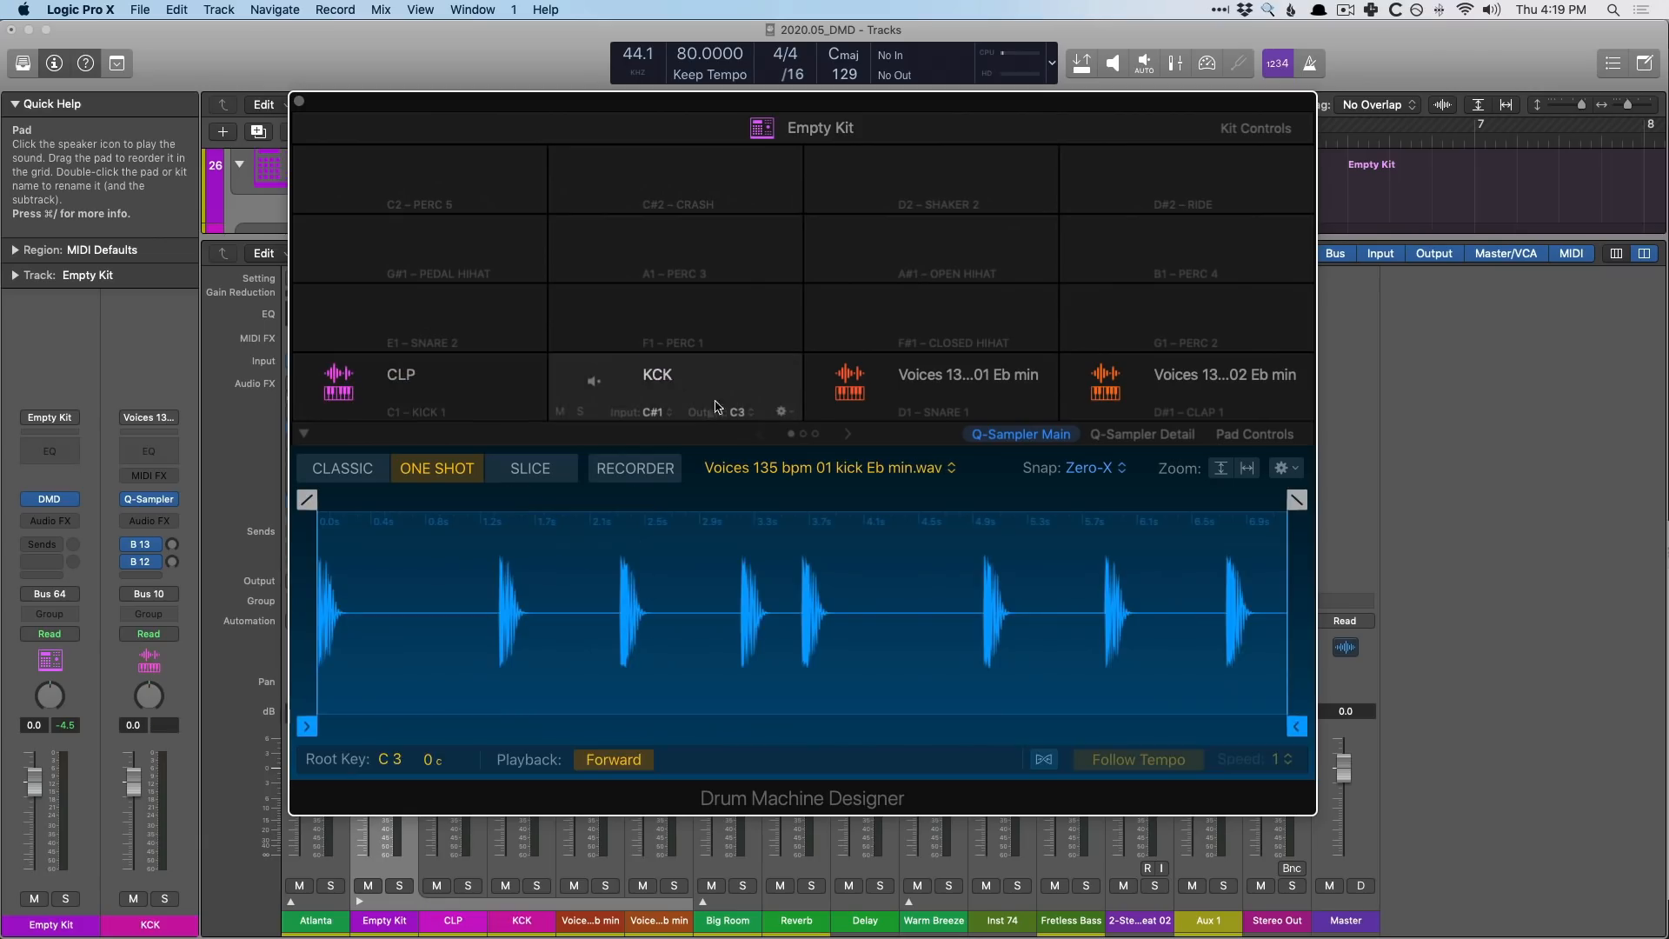
Rename the snare 01 pad to SNR 1 and the snare 02 pad to SNR 2
click(930, 374)
double_click(930, 374)
text(SNR 1)
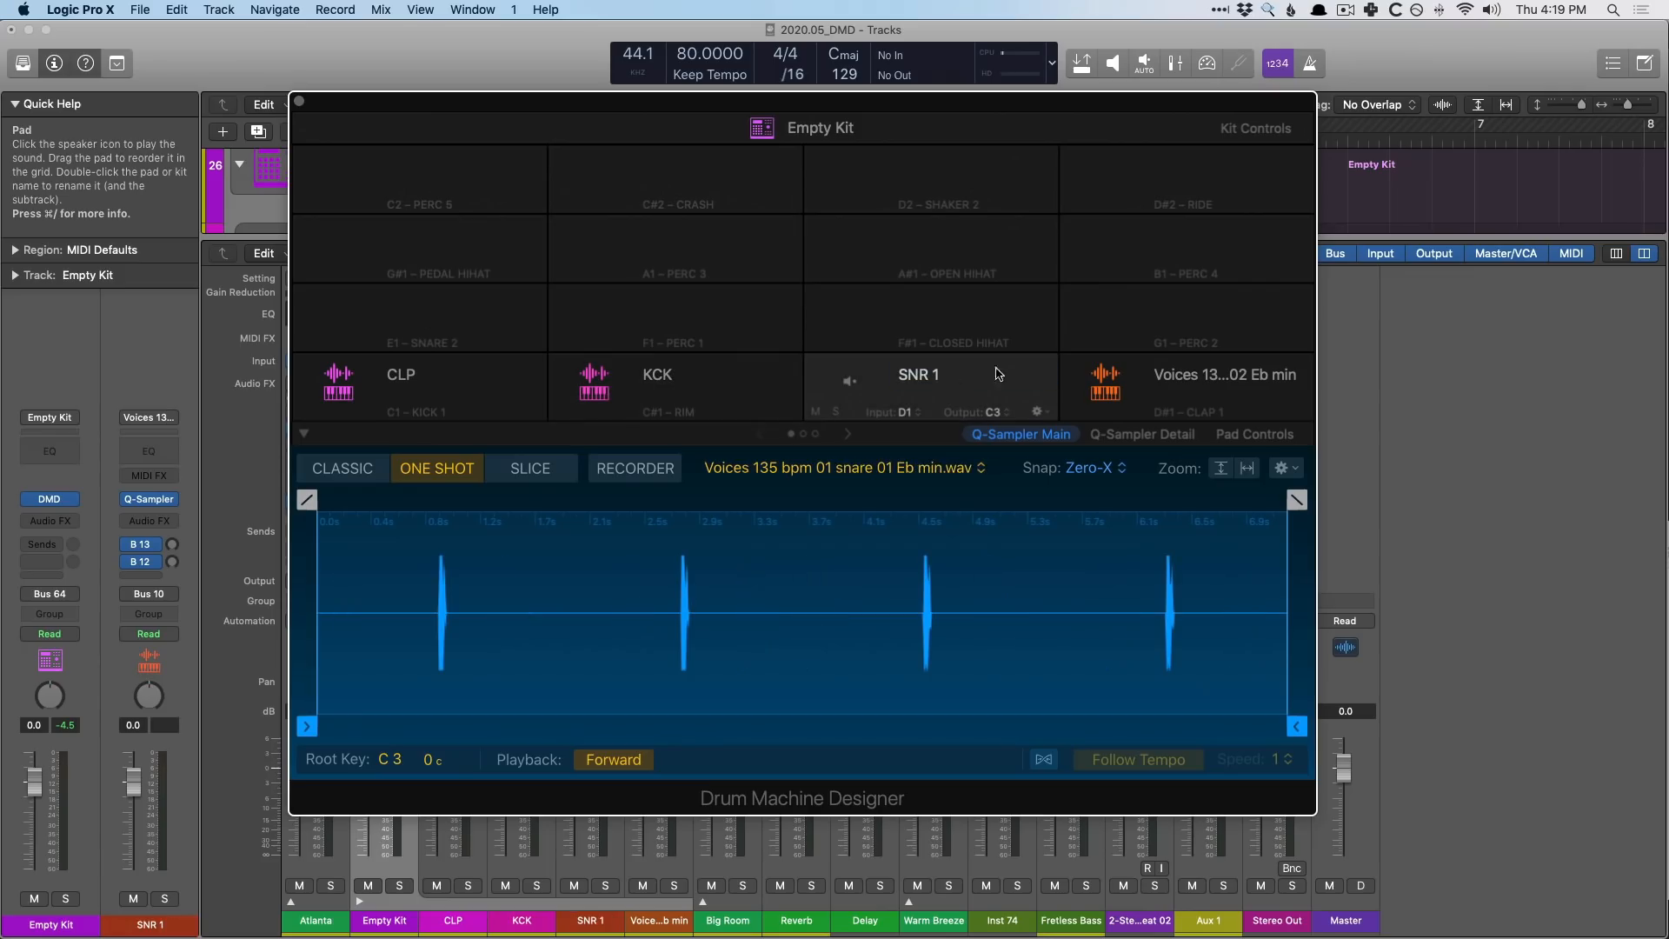
key(Return)
double_click(1164, 378)
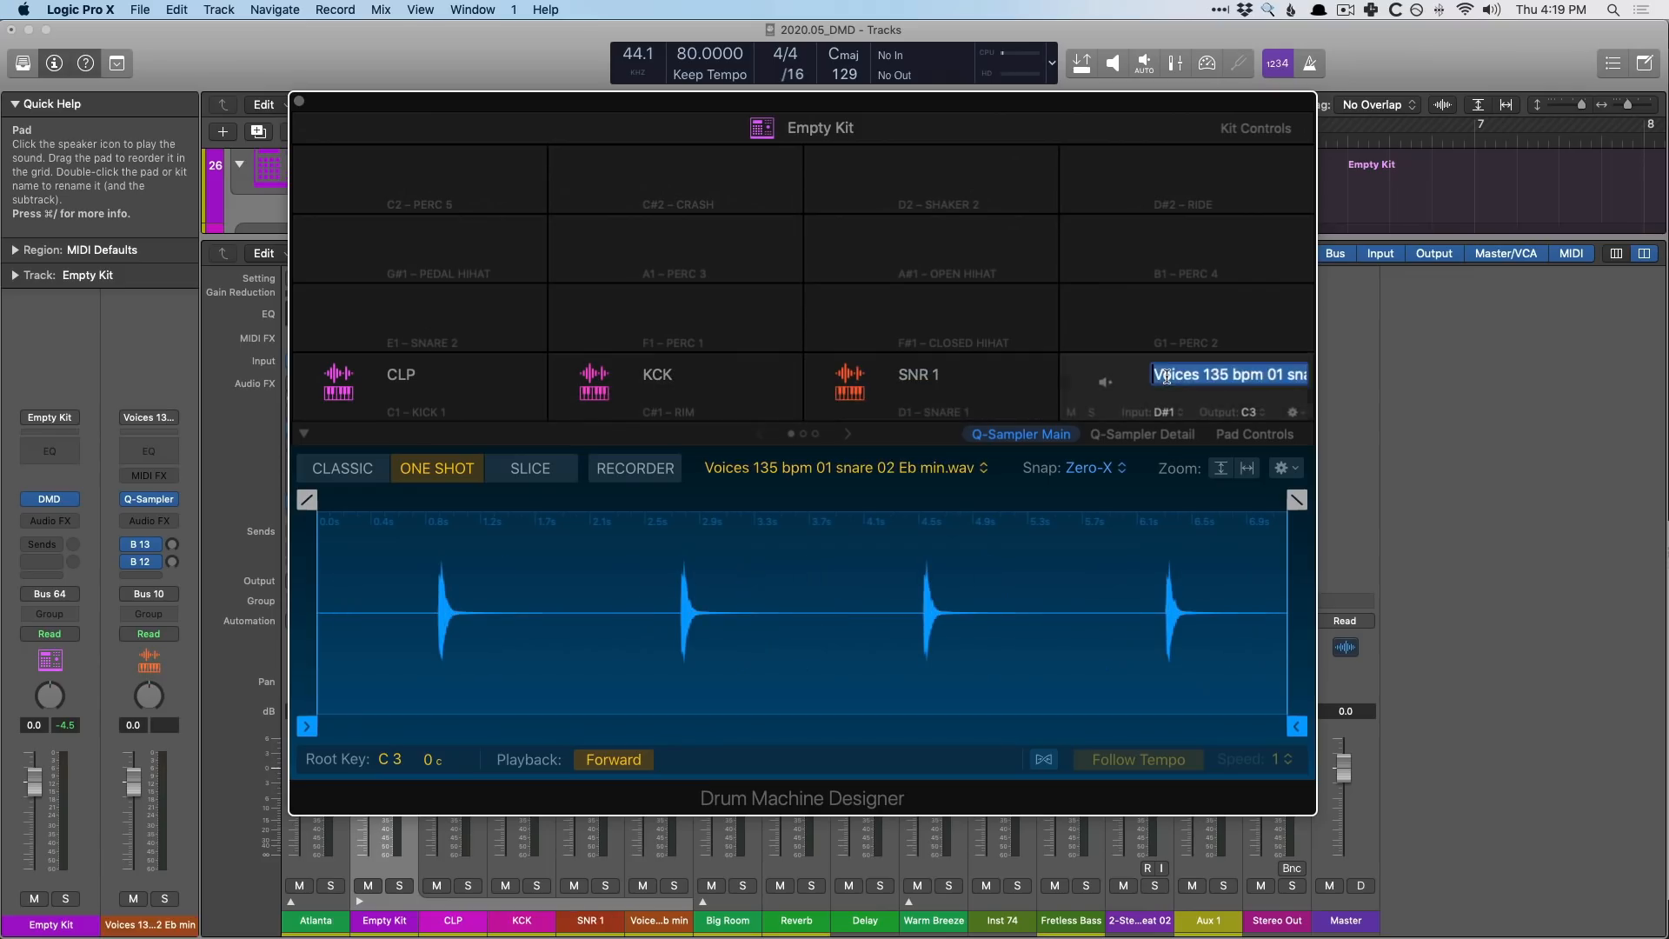
text(SNR 2)
key(Return)
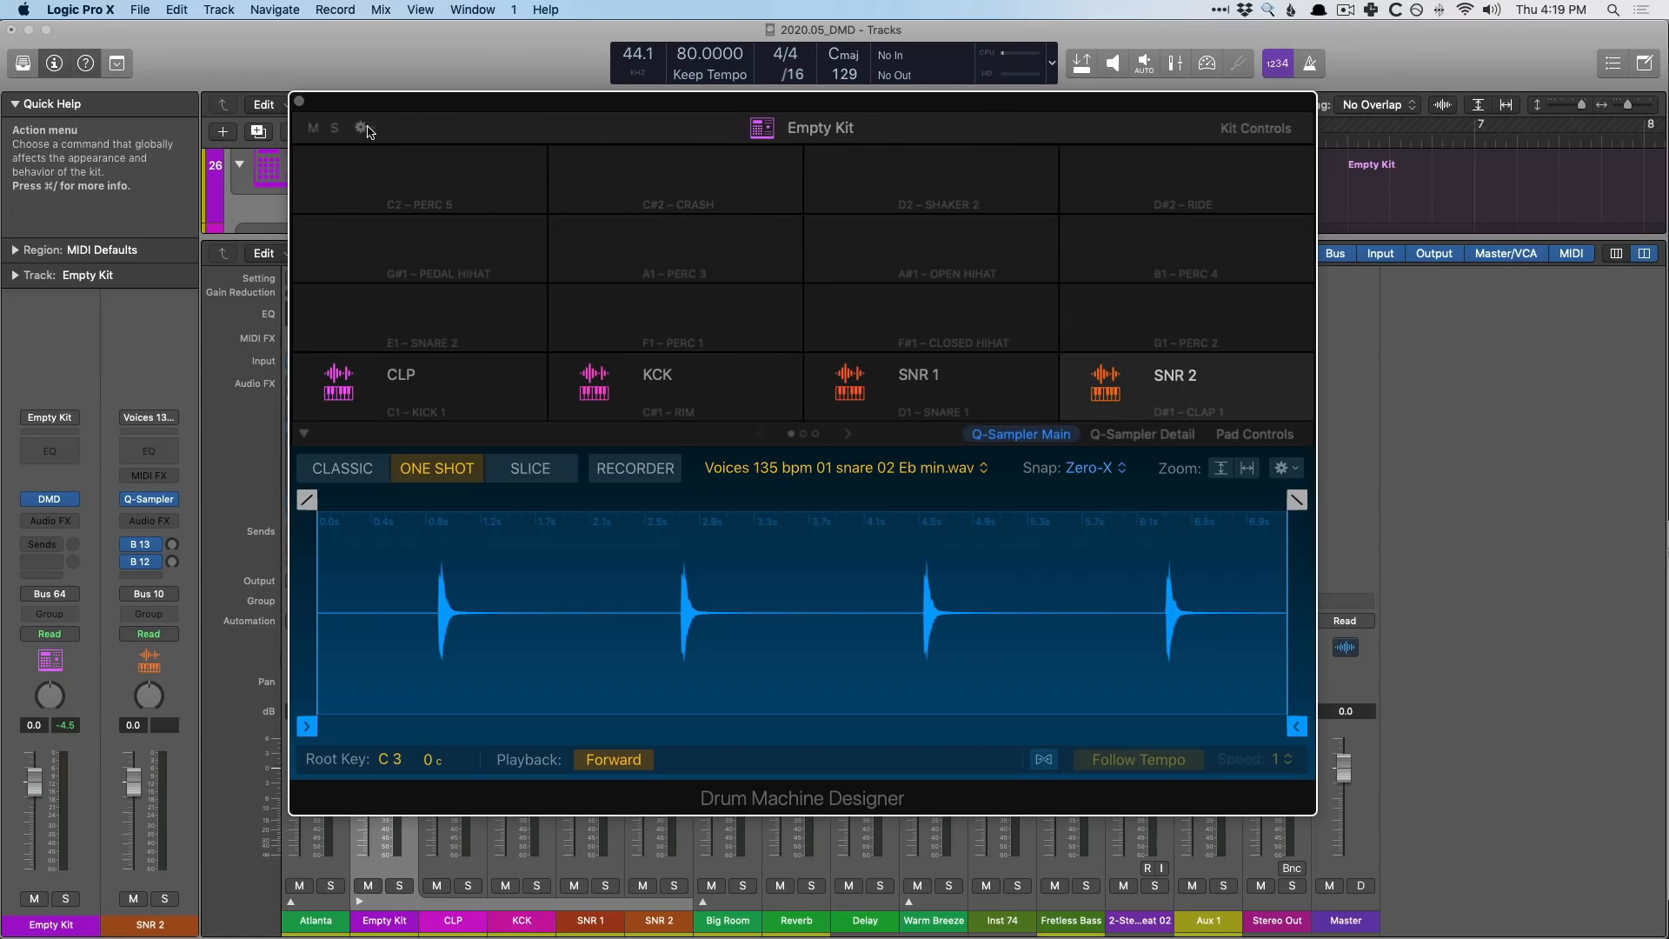
Set the kit's pad reordering to Visual Only and move the SNR 2 pad into SNR 1's place in the grid
click(362, 128)
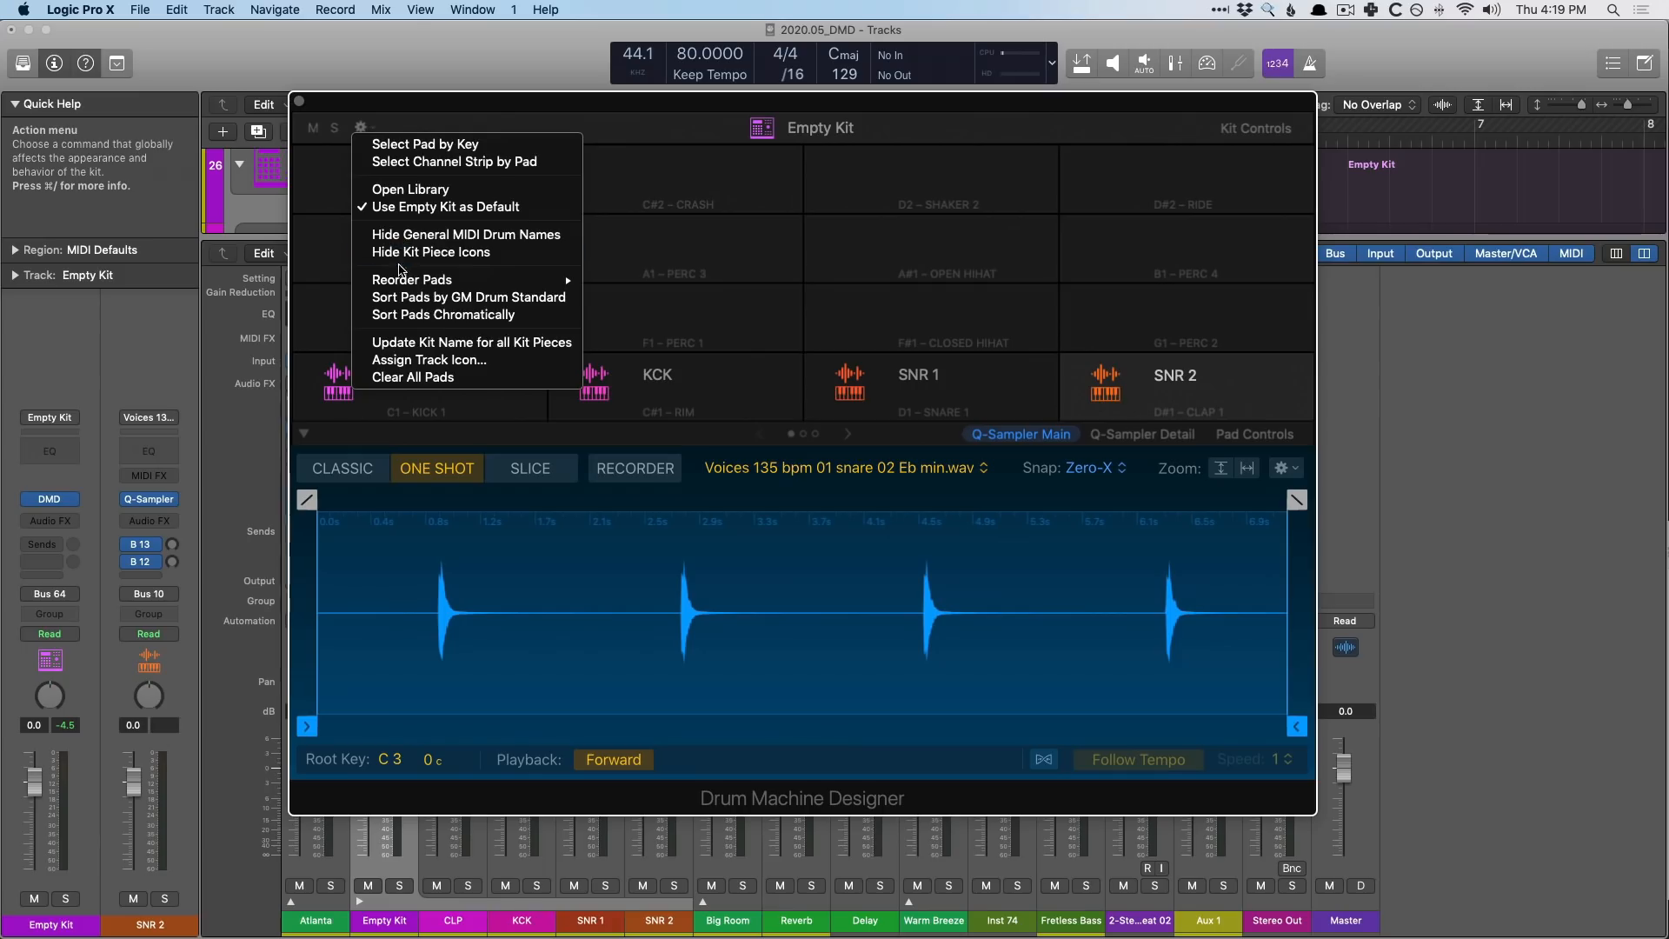
mouse_move(403, 280)
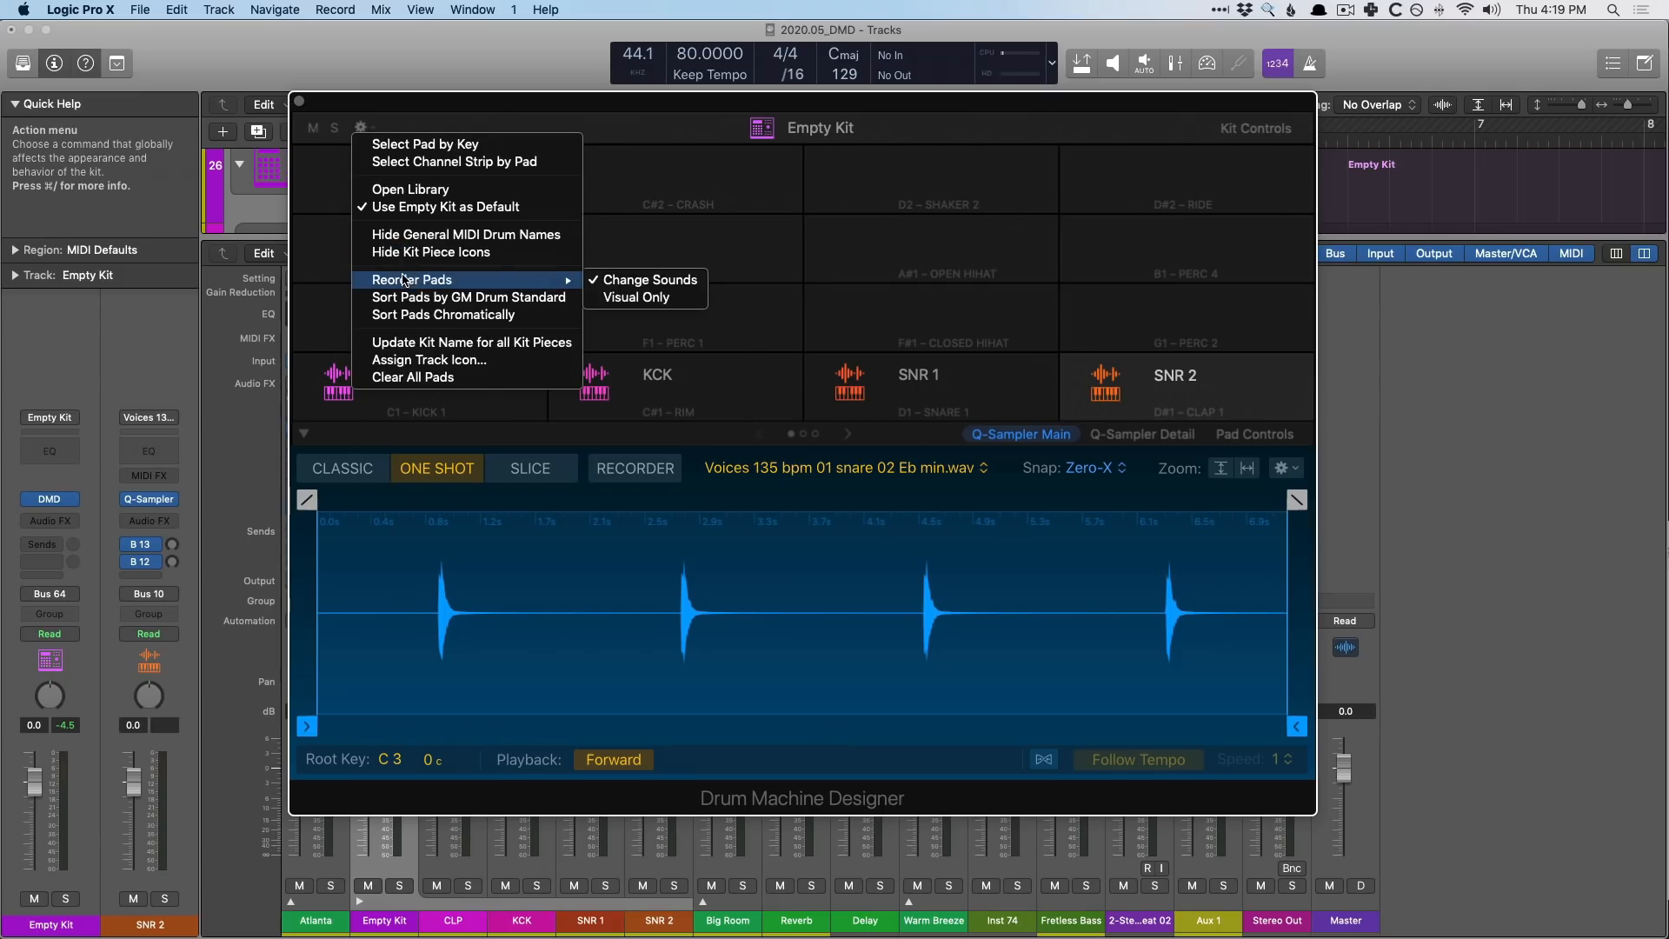
click(606, 299)
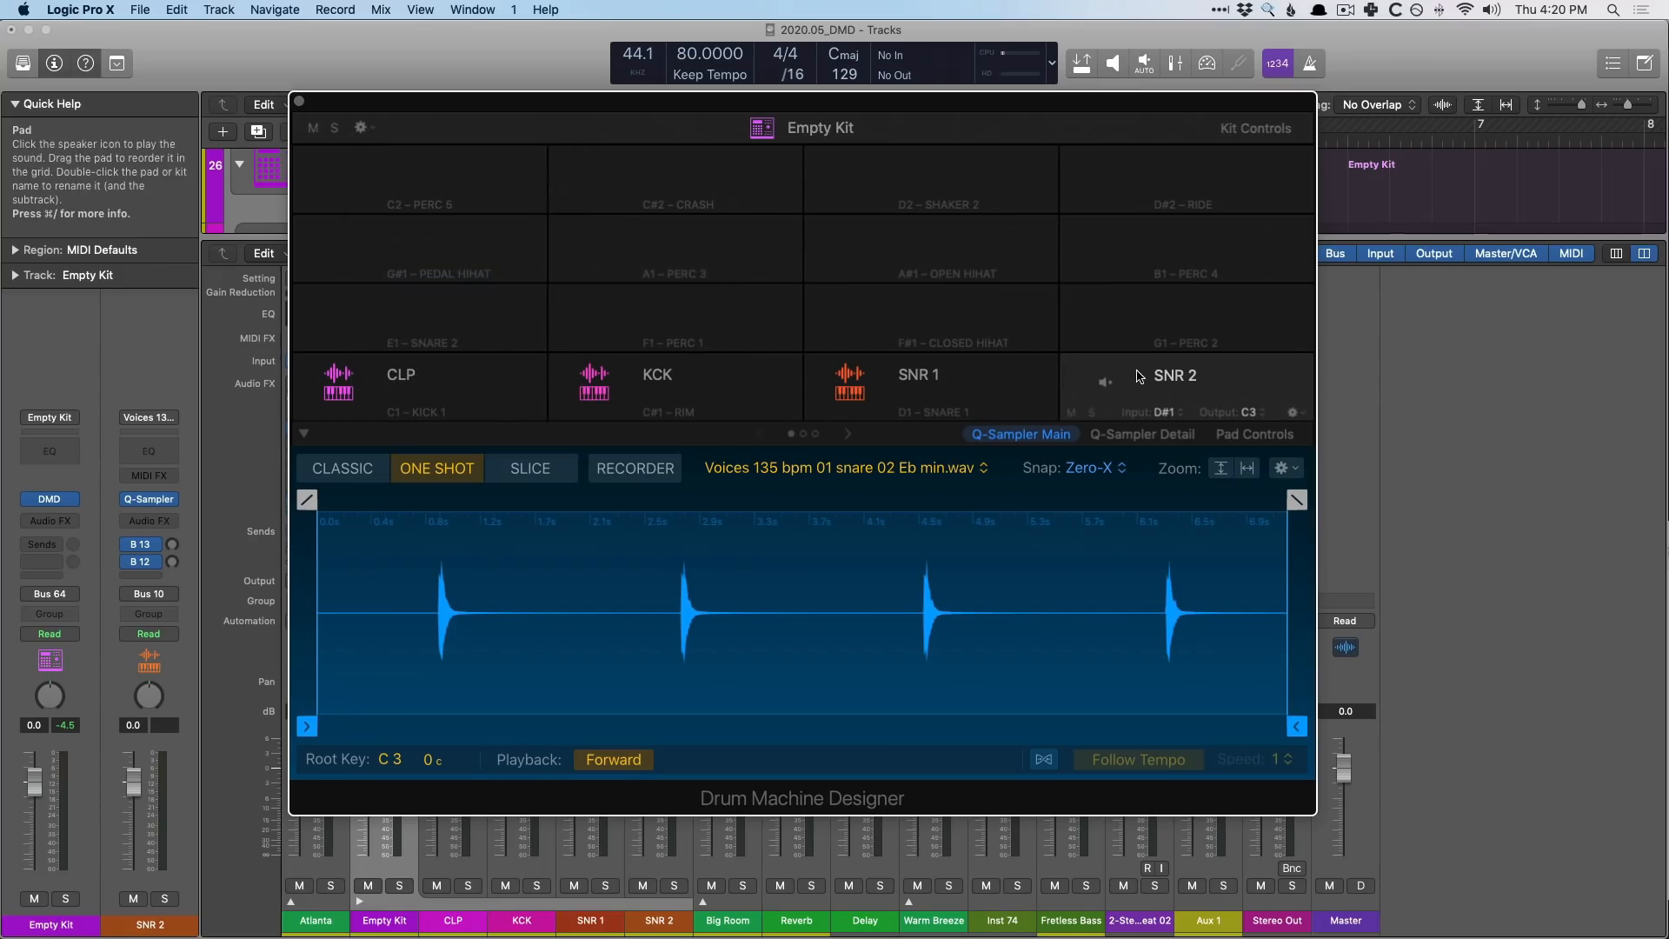
drag(1165, 374, 894, 372)
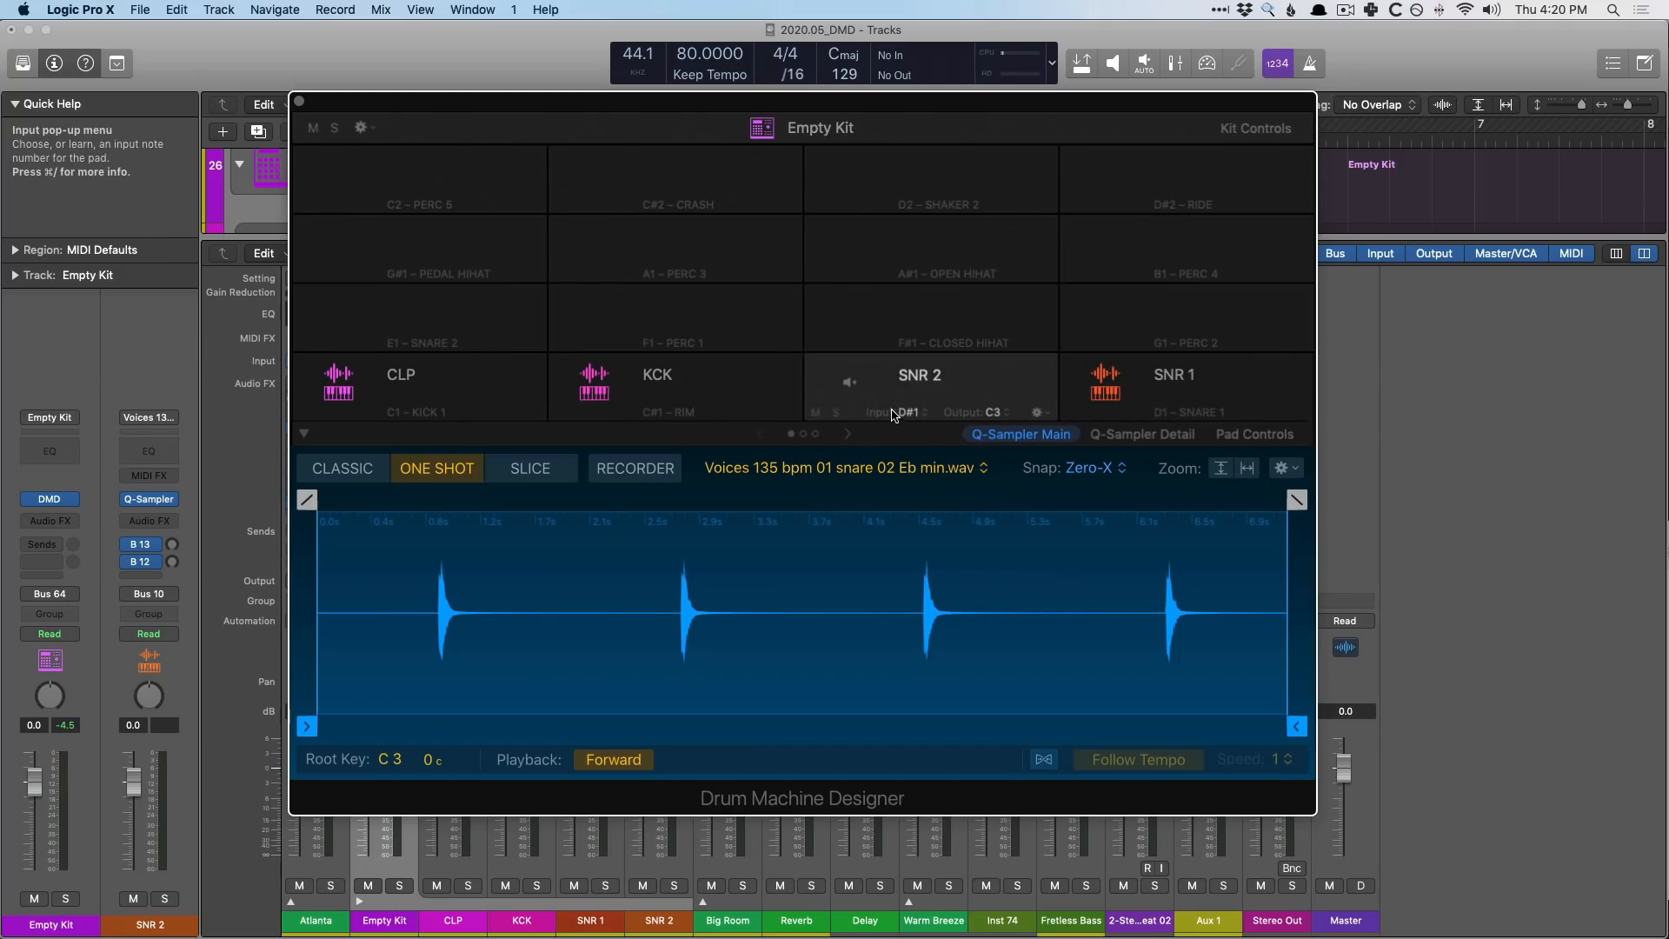
Move the SNR 2 pad back to its original place and set the kit's pad reordering to Change Sounds
drag(895, 372, 1150, 372)
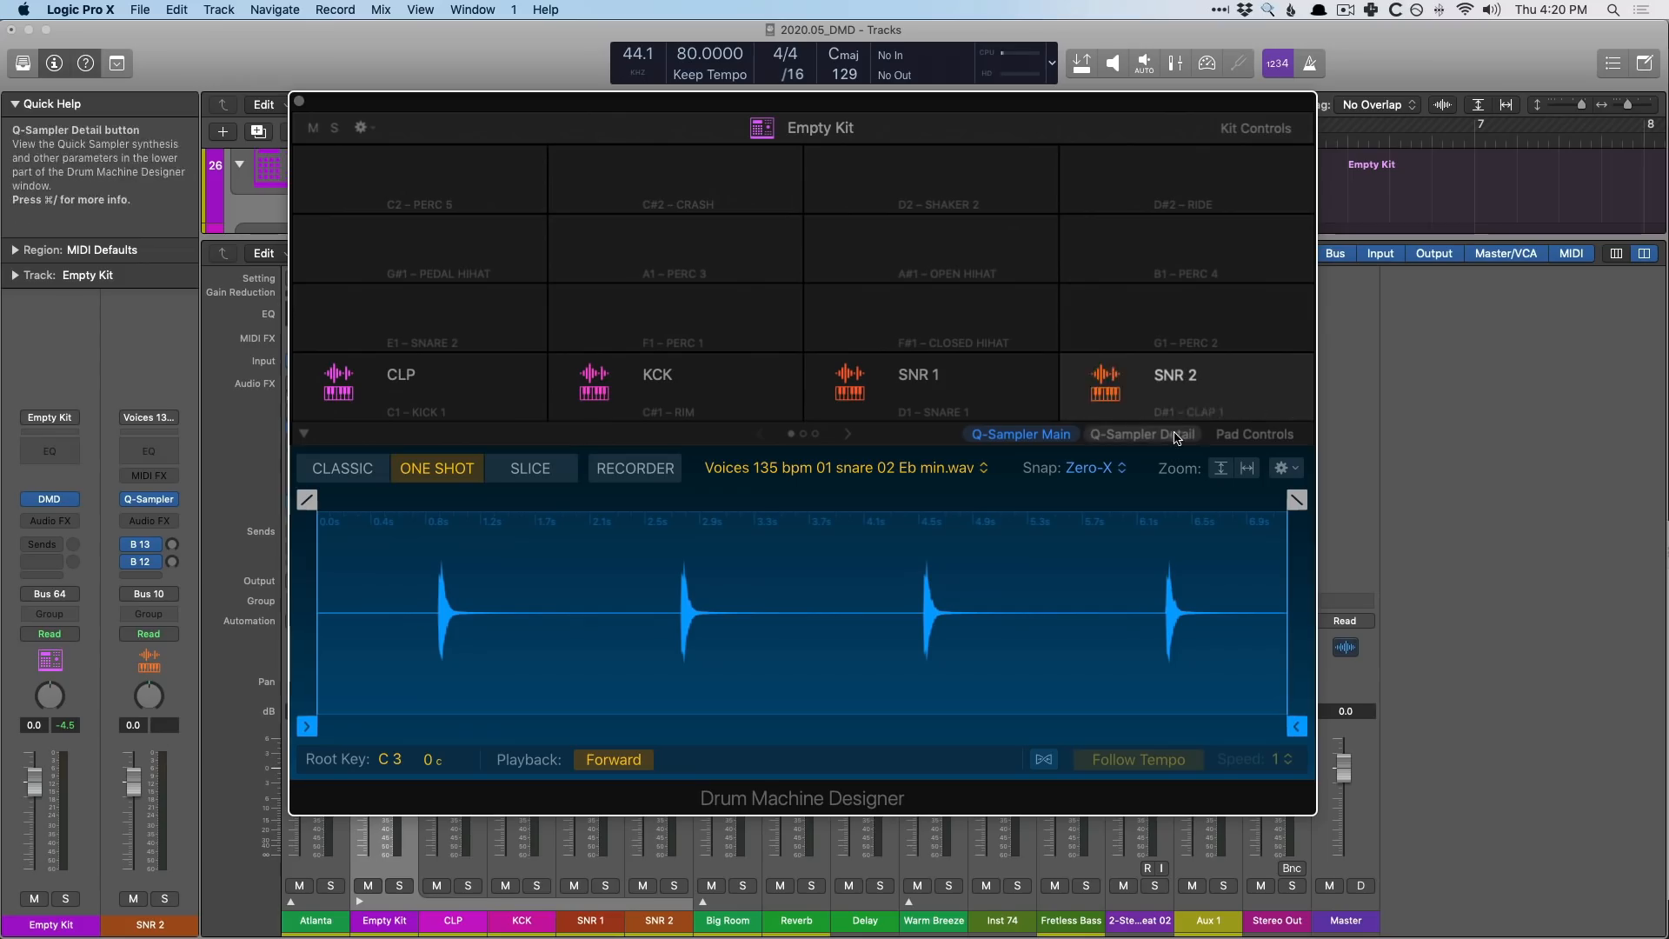
click(364, 128)
mouse_move(537, 280)
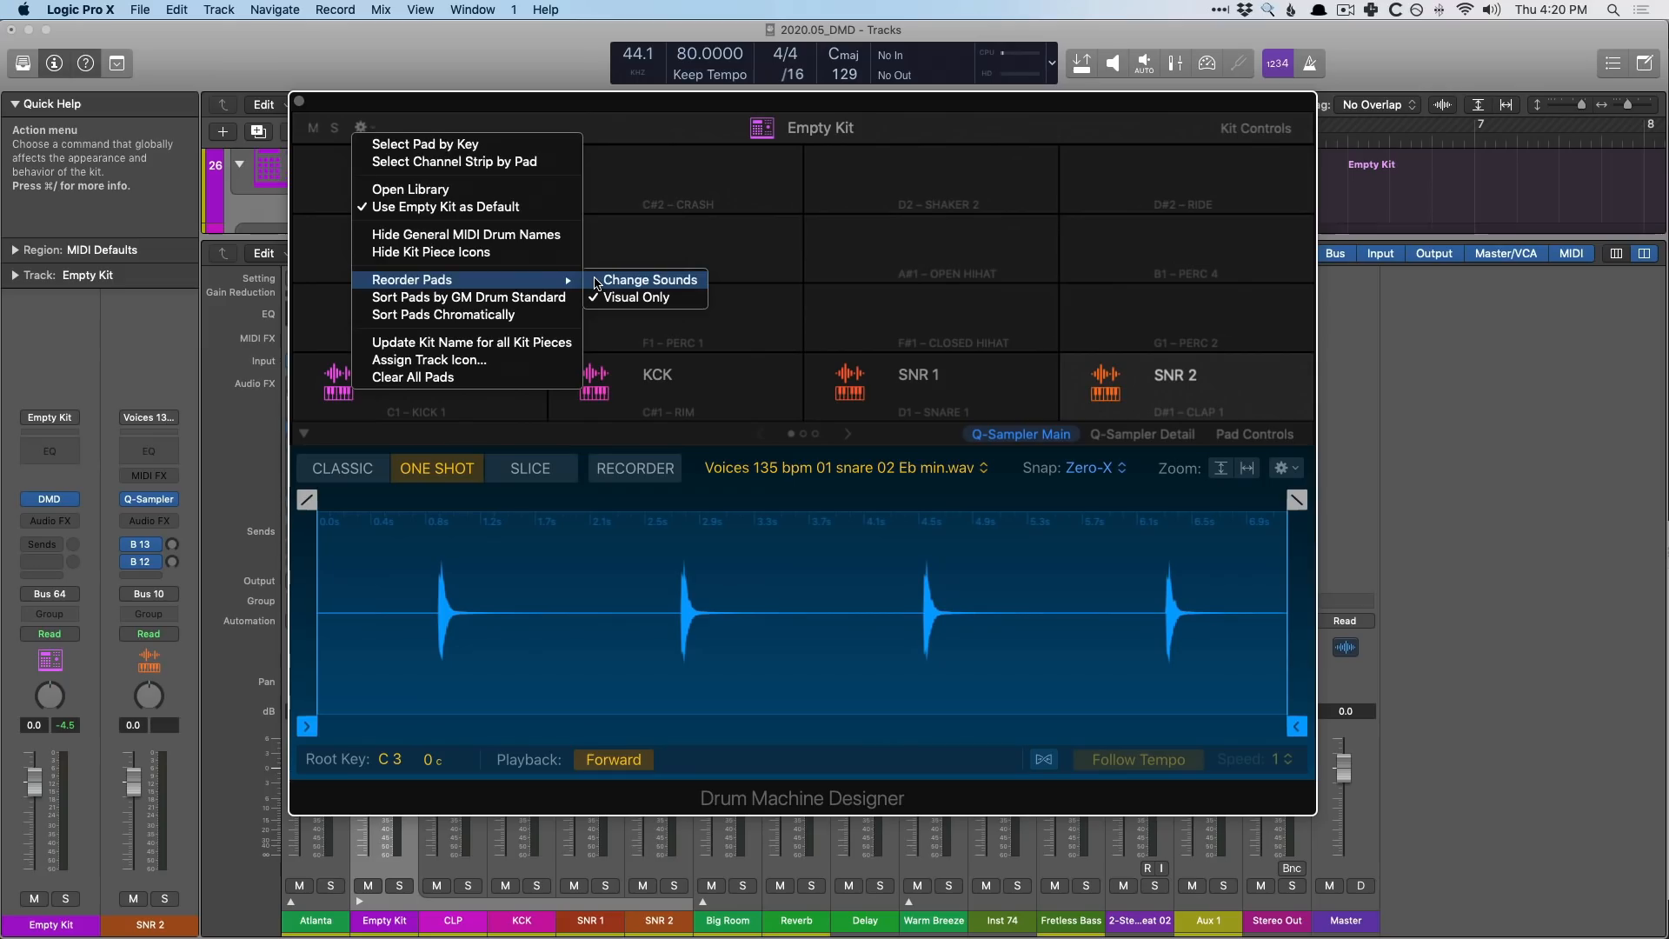
click(600, 280)
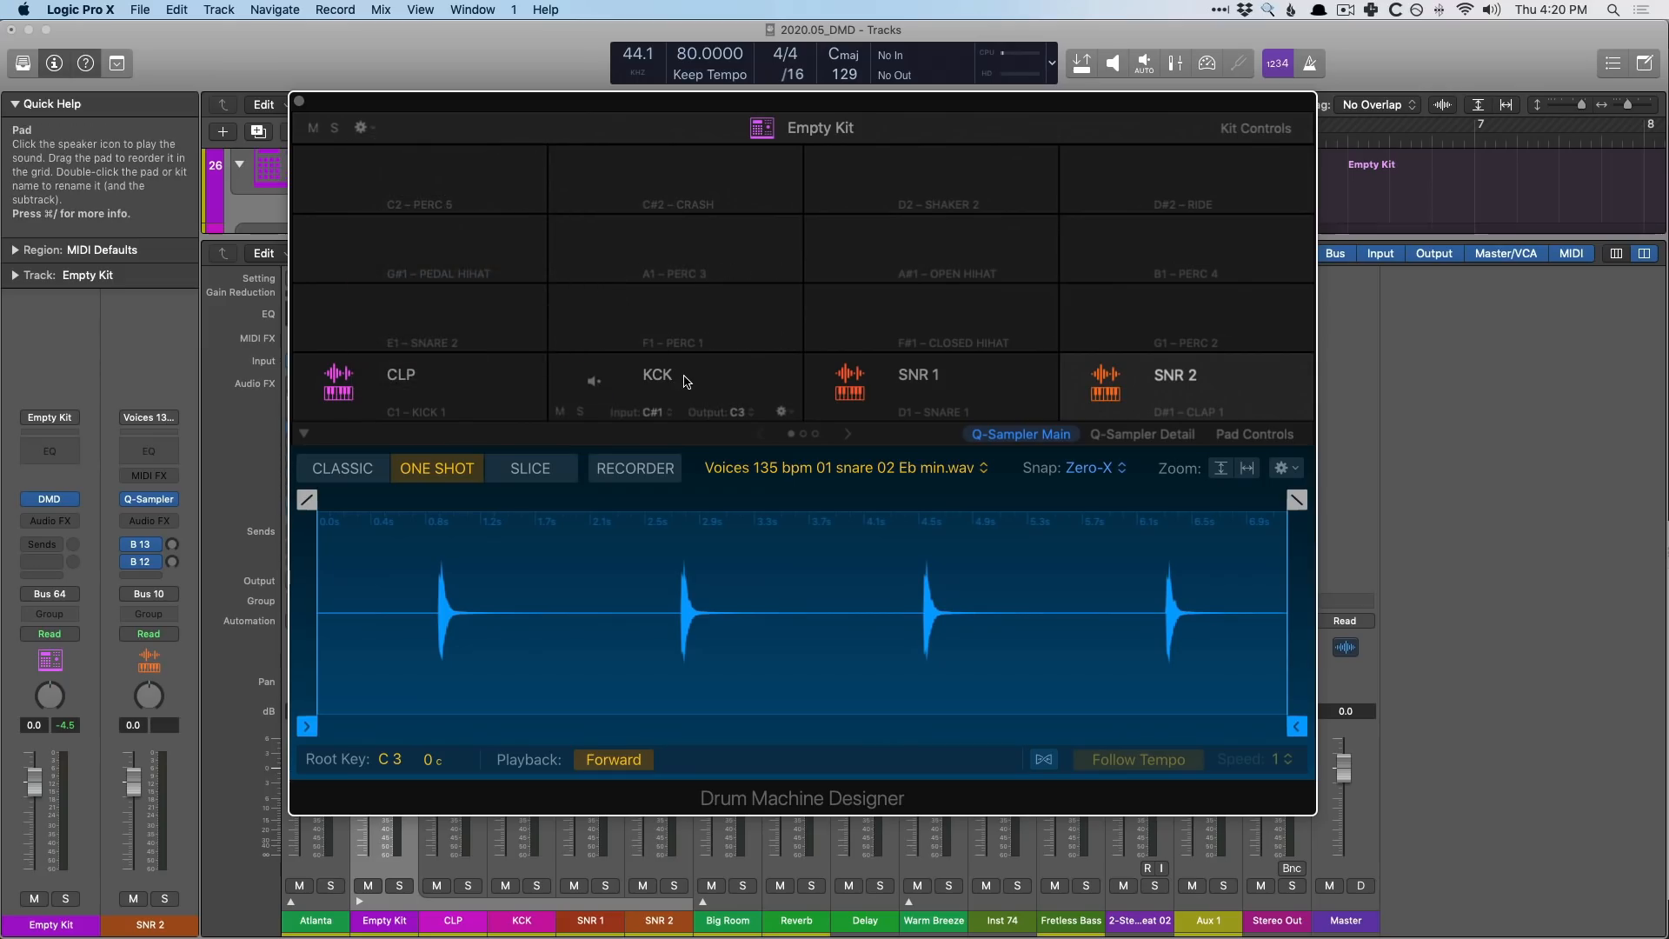
Reorder the pads so KCK sits on C1, SNR 1 on C#1, SNR 2 on D1 and CLP on D#1
drag(697, 376, 459, 379)
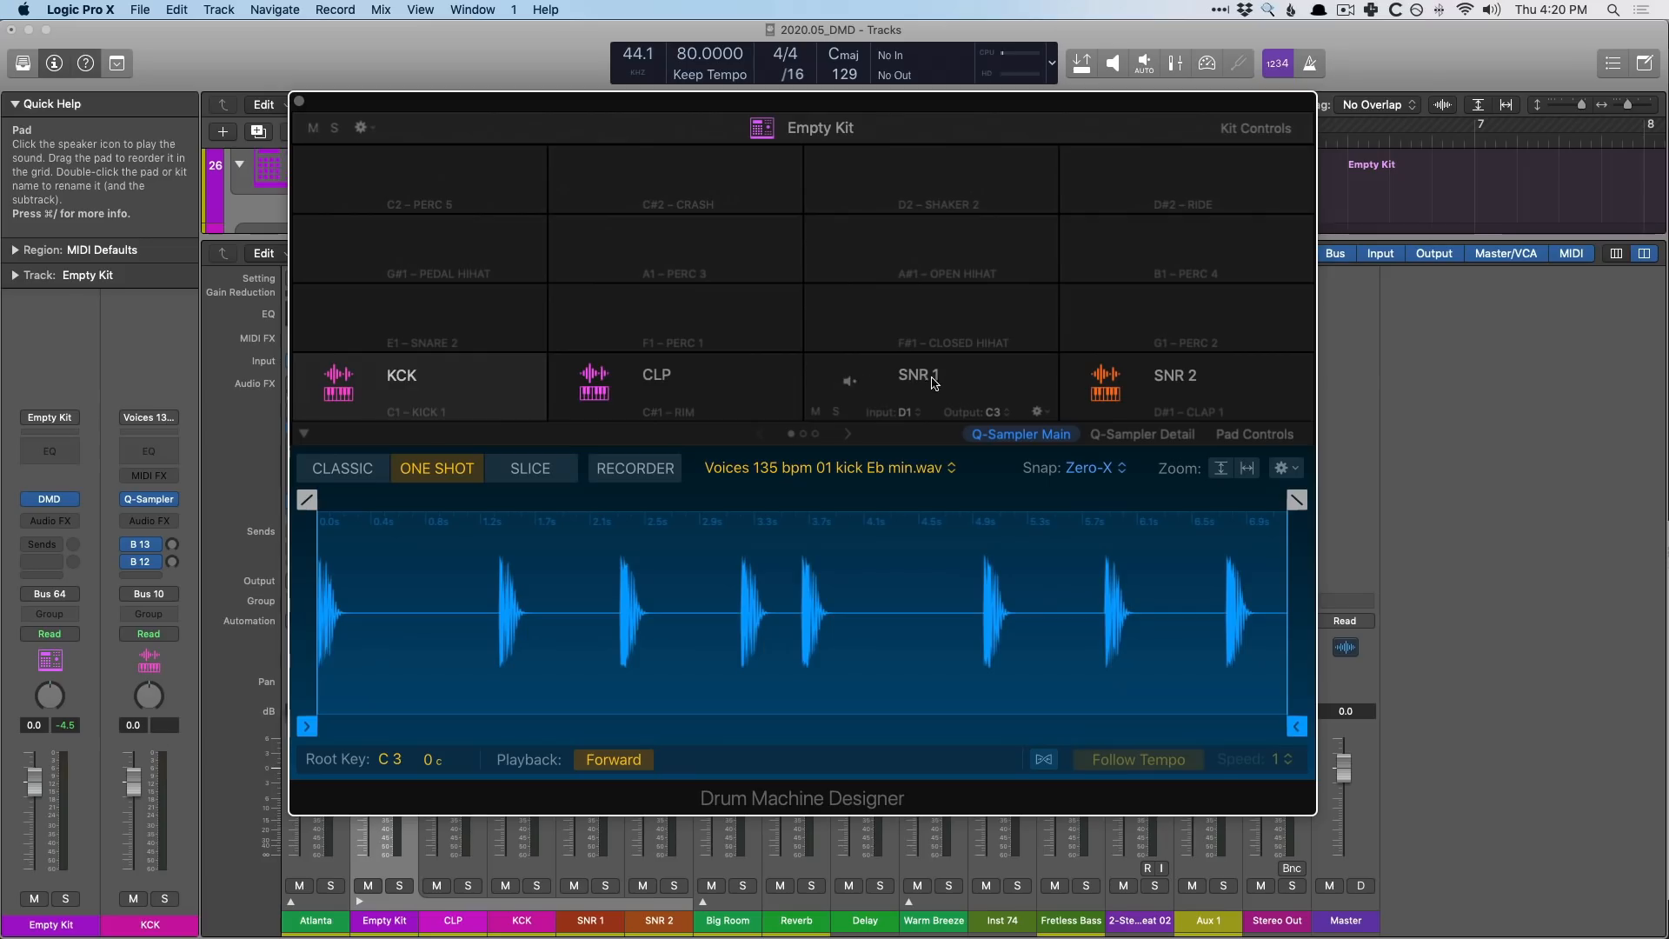
drag(936, 382, 687, 378)
drag(1098, 376, 895, 384)
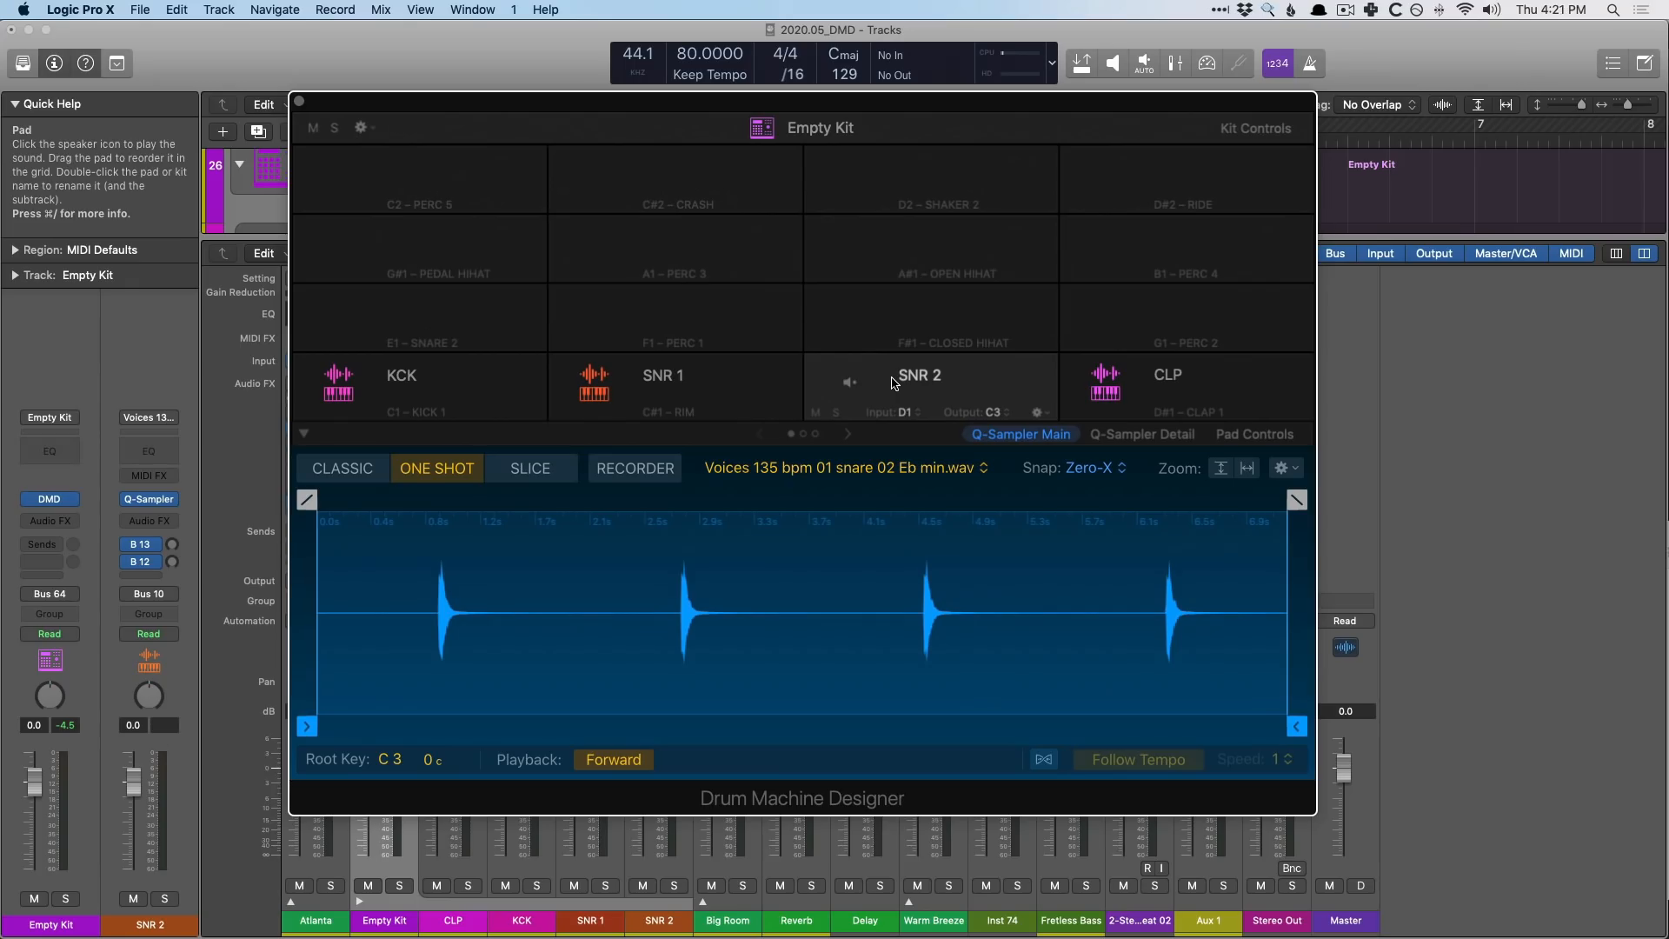
Show the Loop Browser, hide the plug-in window and limit the loop types to Pattern Loops
key(o)
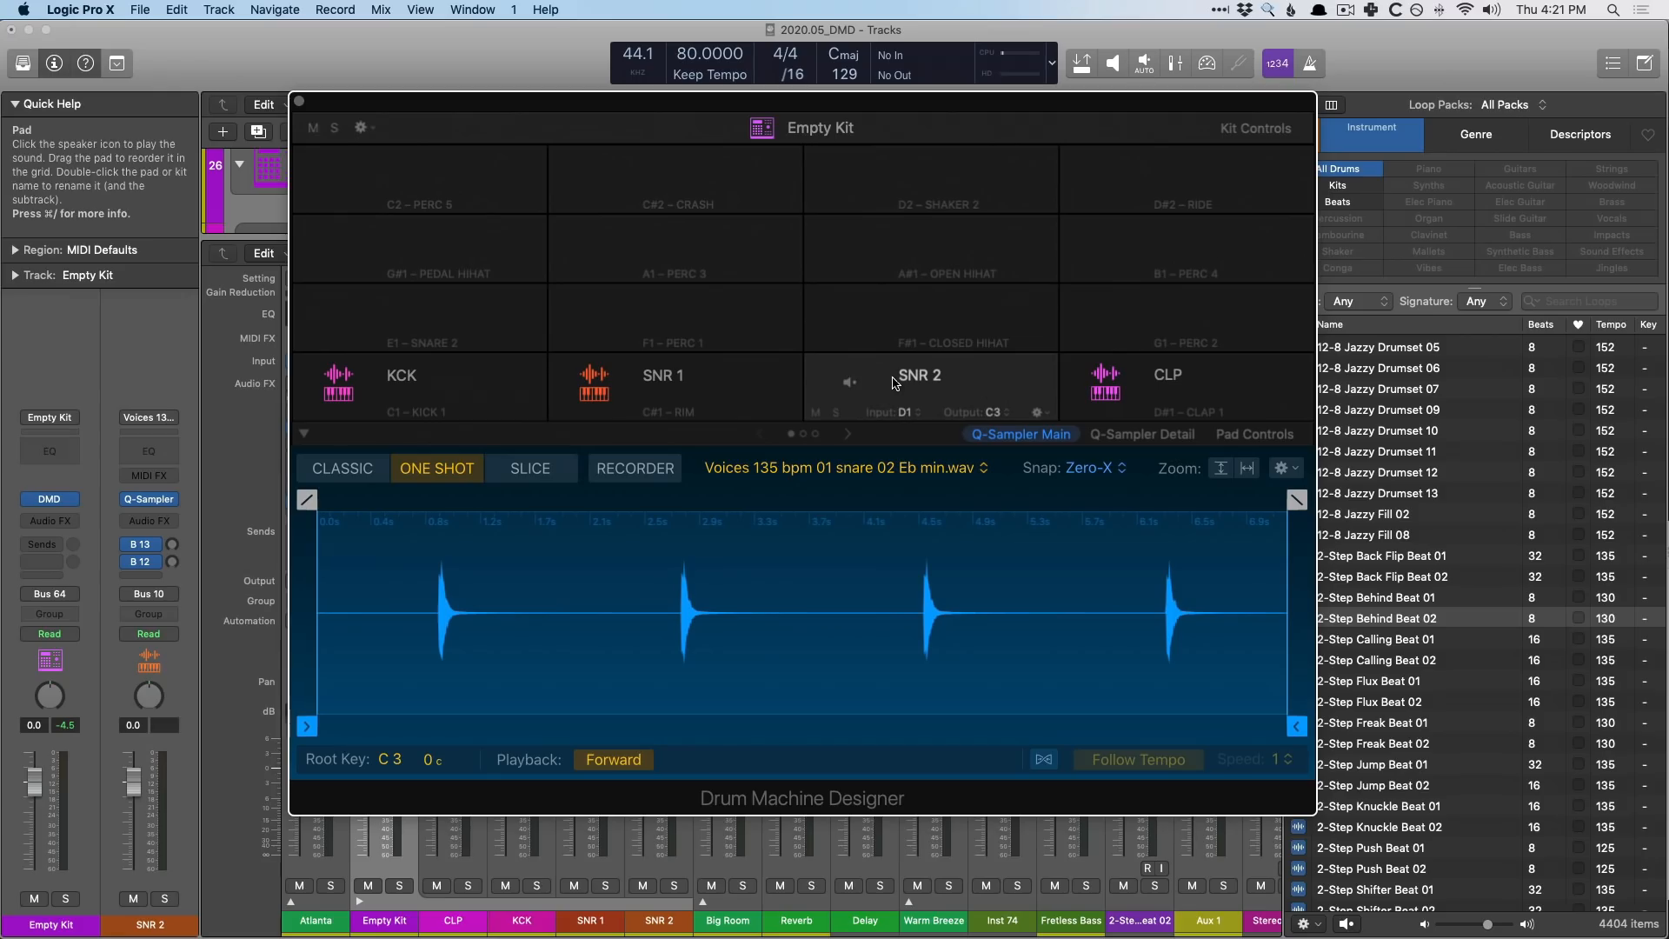
drag(1144, 98, 909, 99)
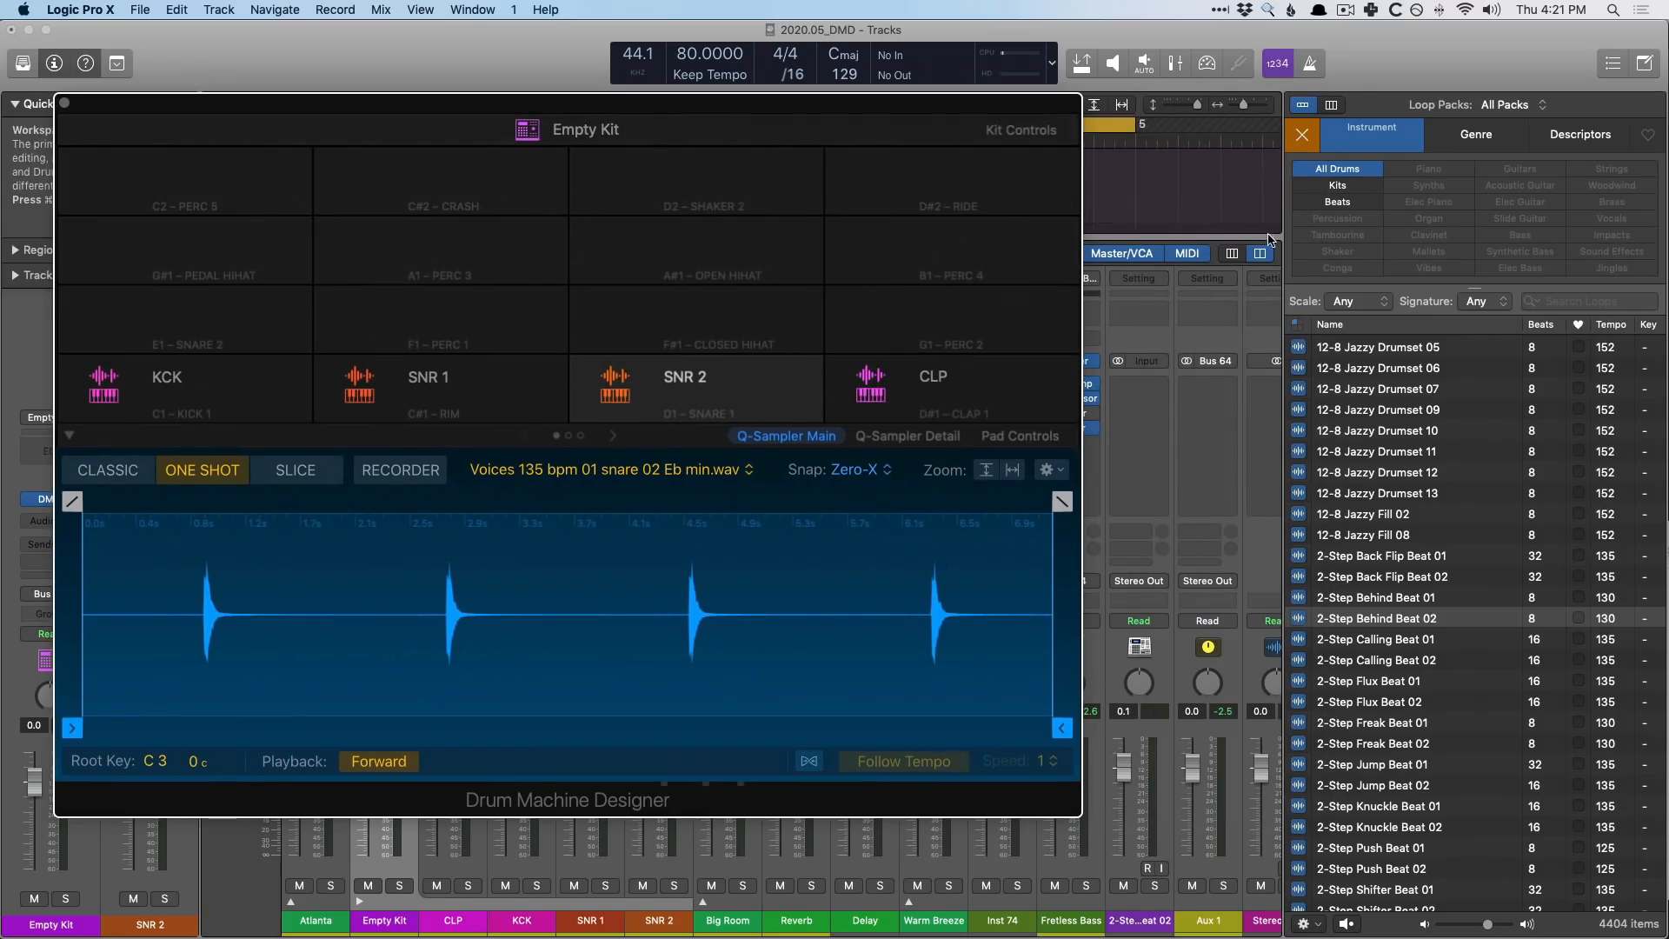
click(1295, 324)
click(1296, 324)
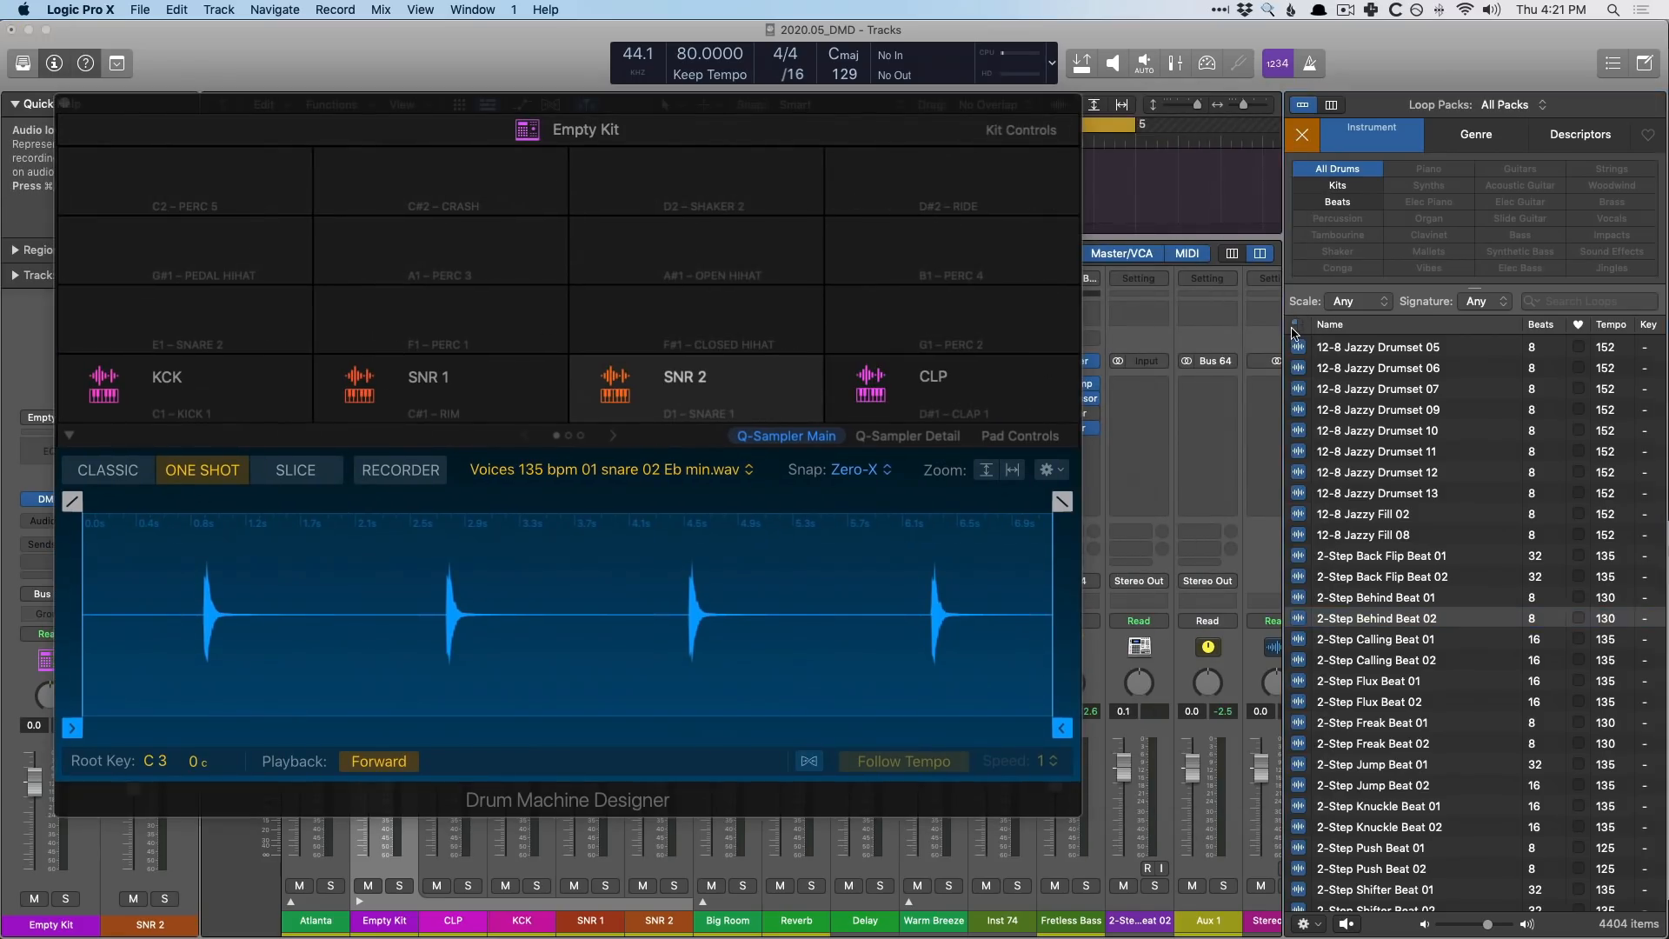
click(1191, 318)
key(v)
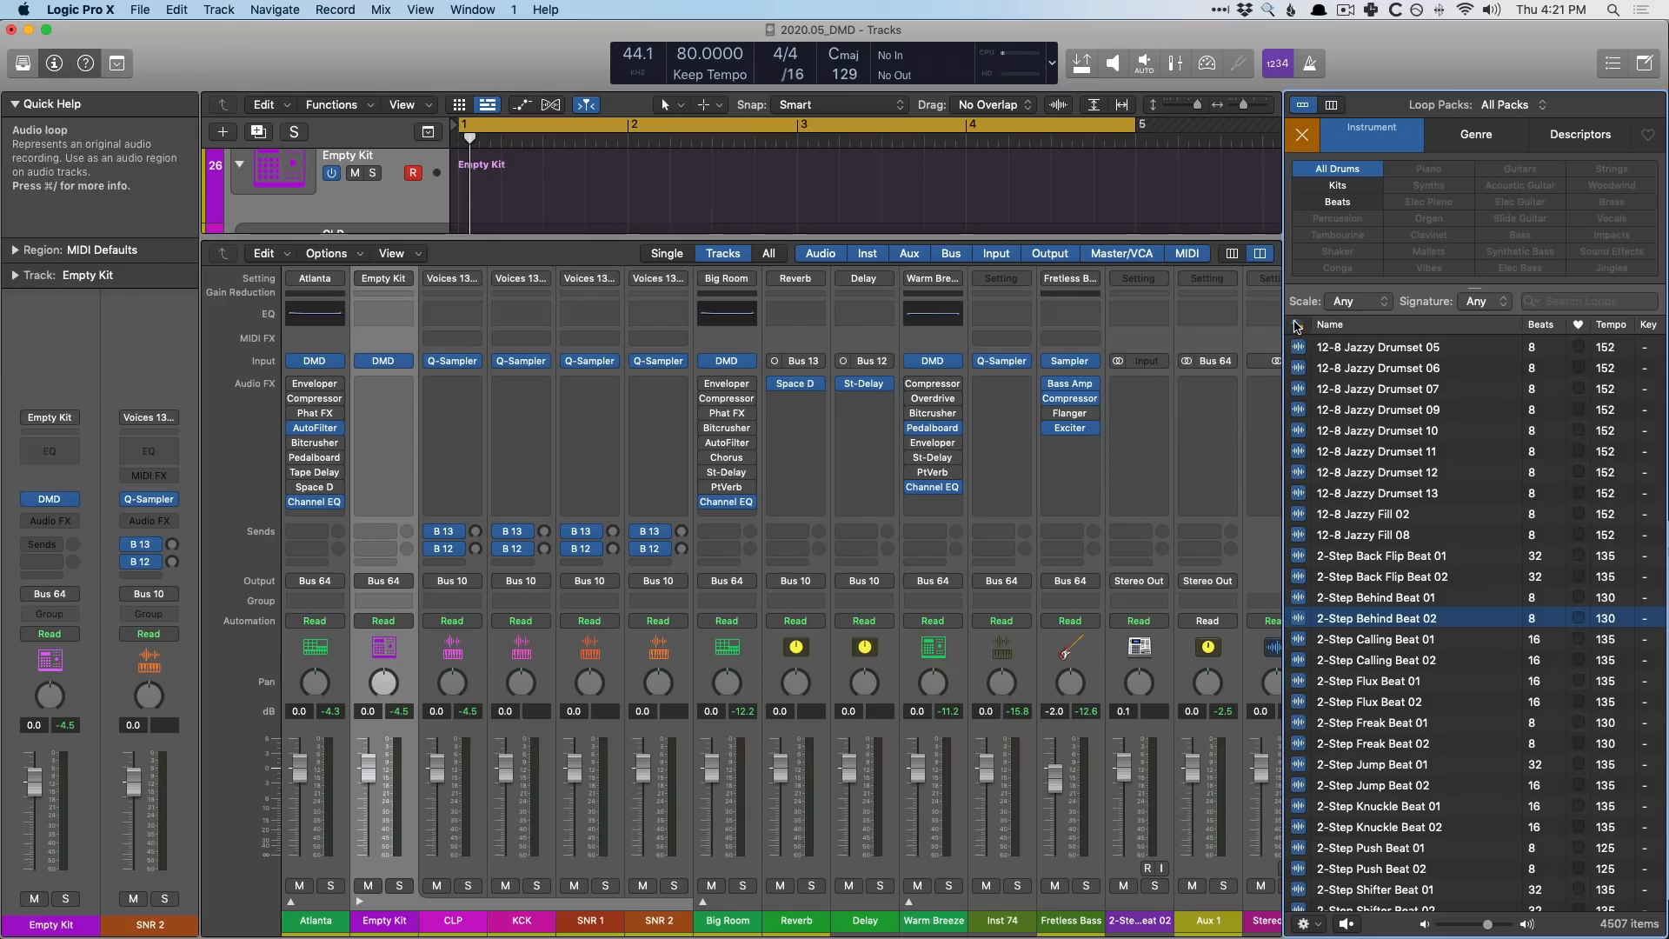
click(1299, 324)
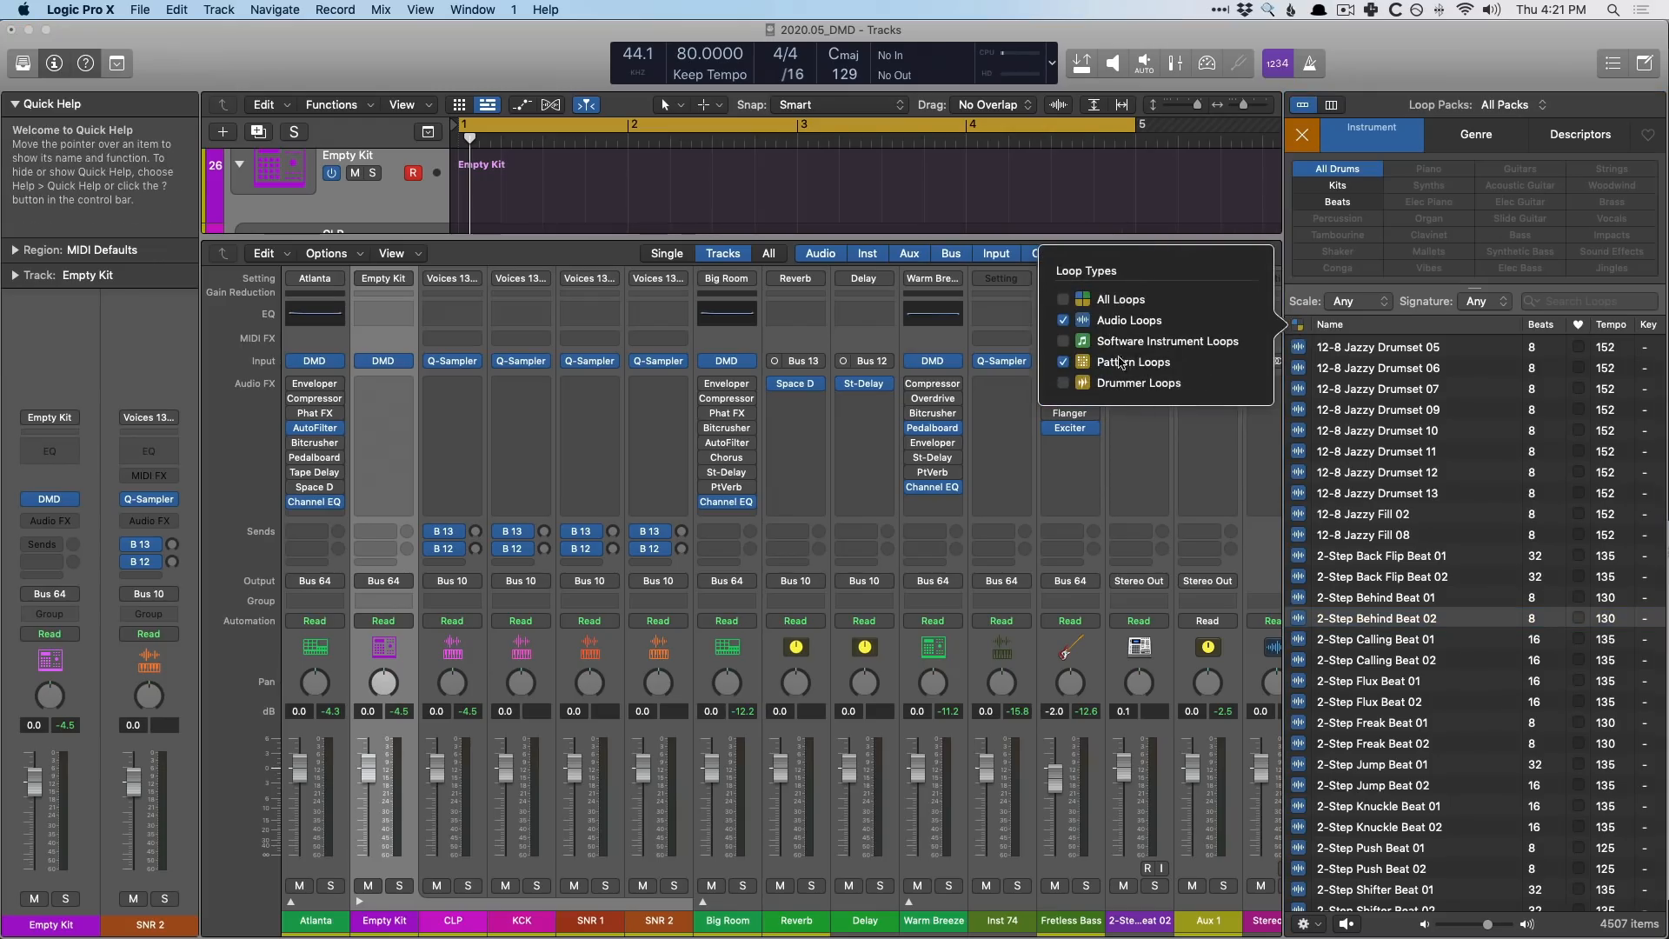
click(1075, 325)
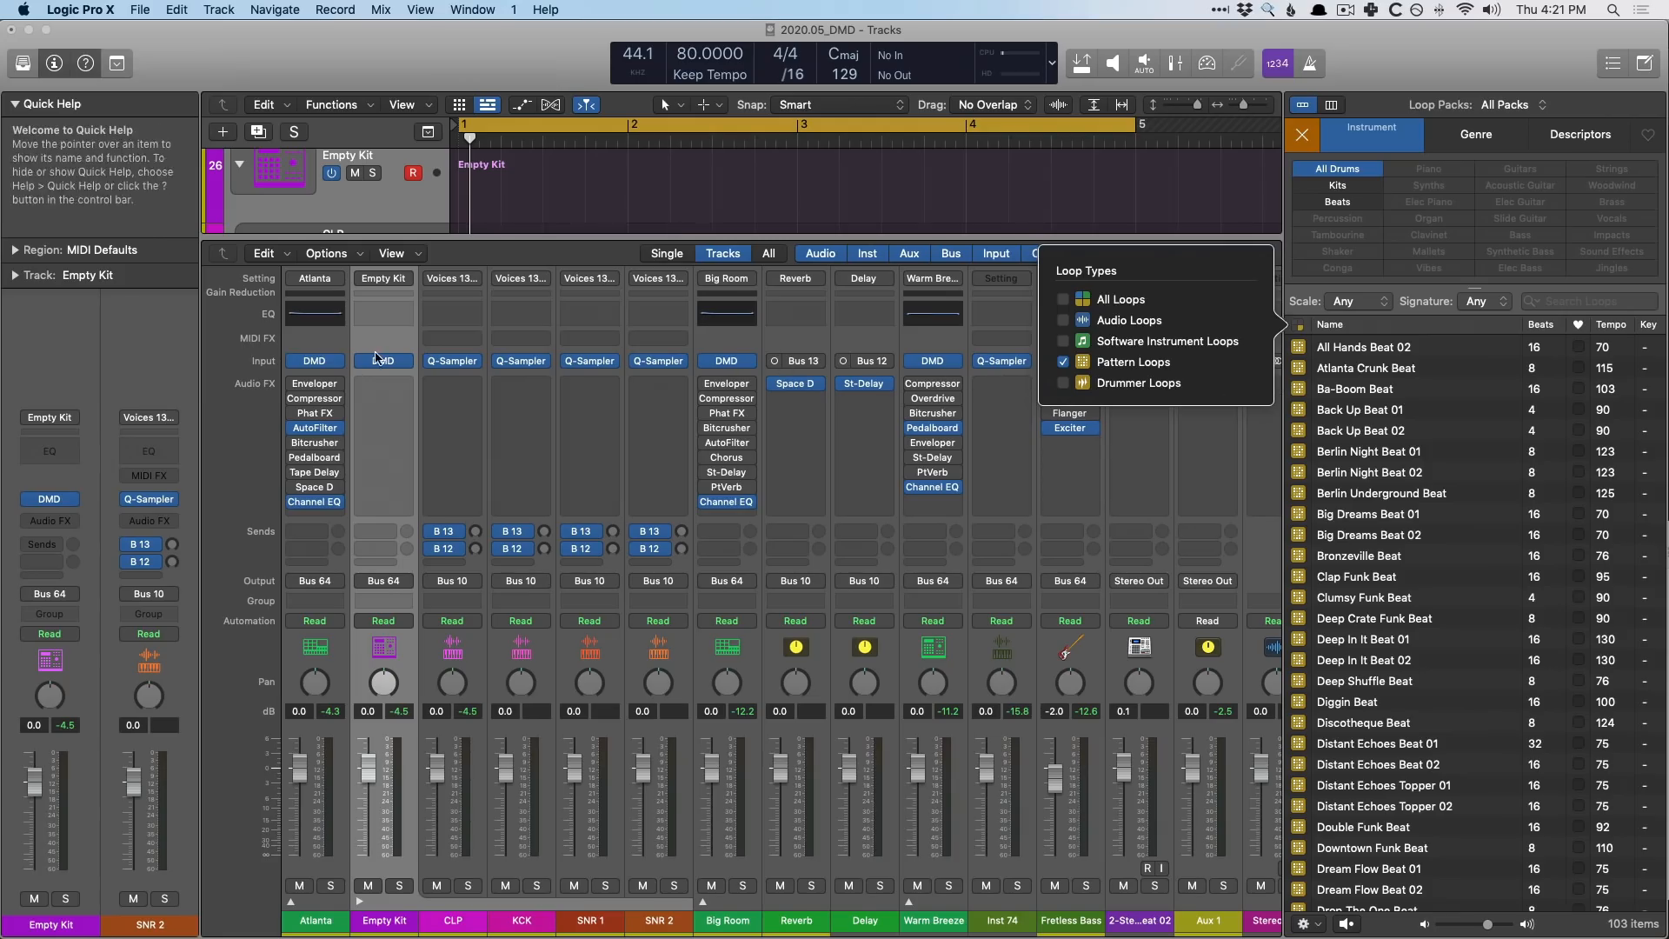
Reopen the Empty Kit's Drum Machine Designer, load the Back Up Beat 01 loop onto pad G1 and switch its sampler to Slice mode
click(378, 360)
drag(815, 112, 677, 111)
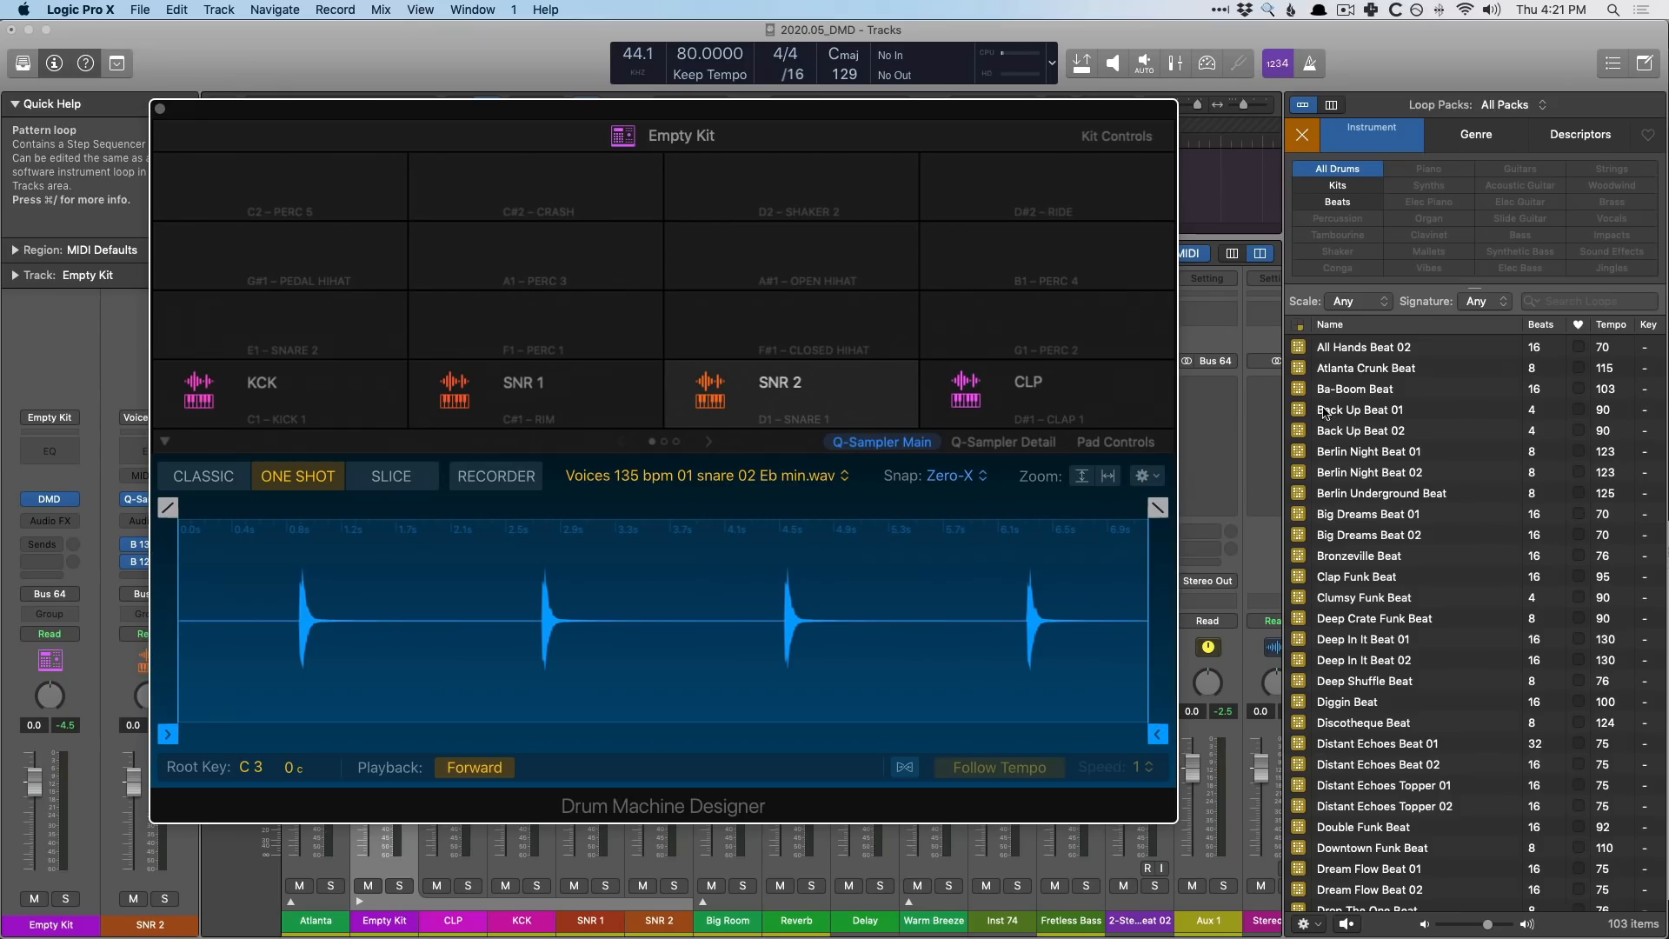
drag(1324, 412, 995, 339)
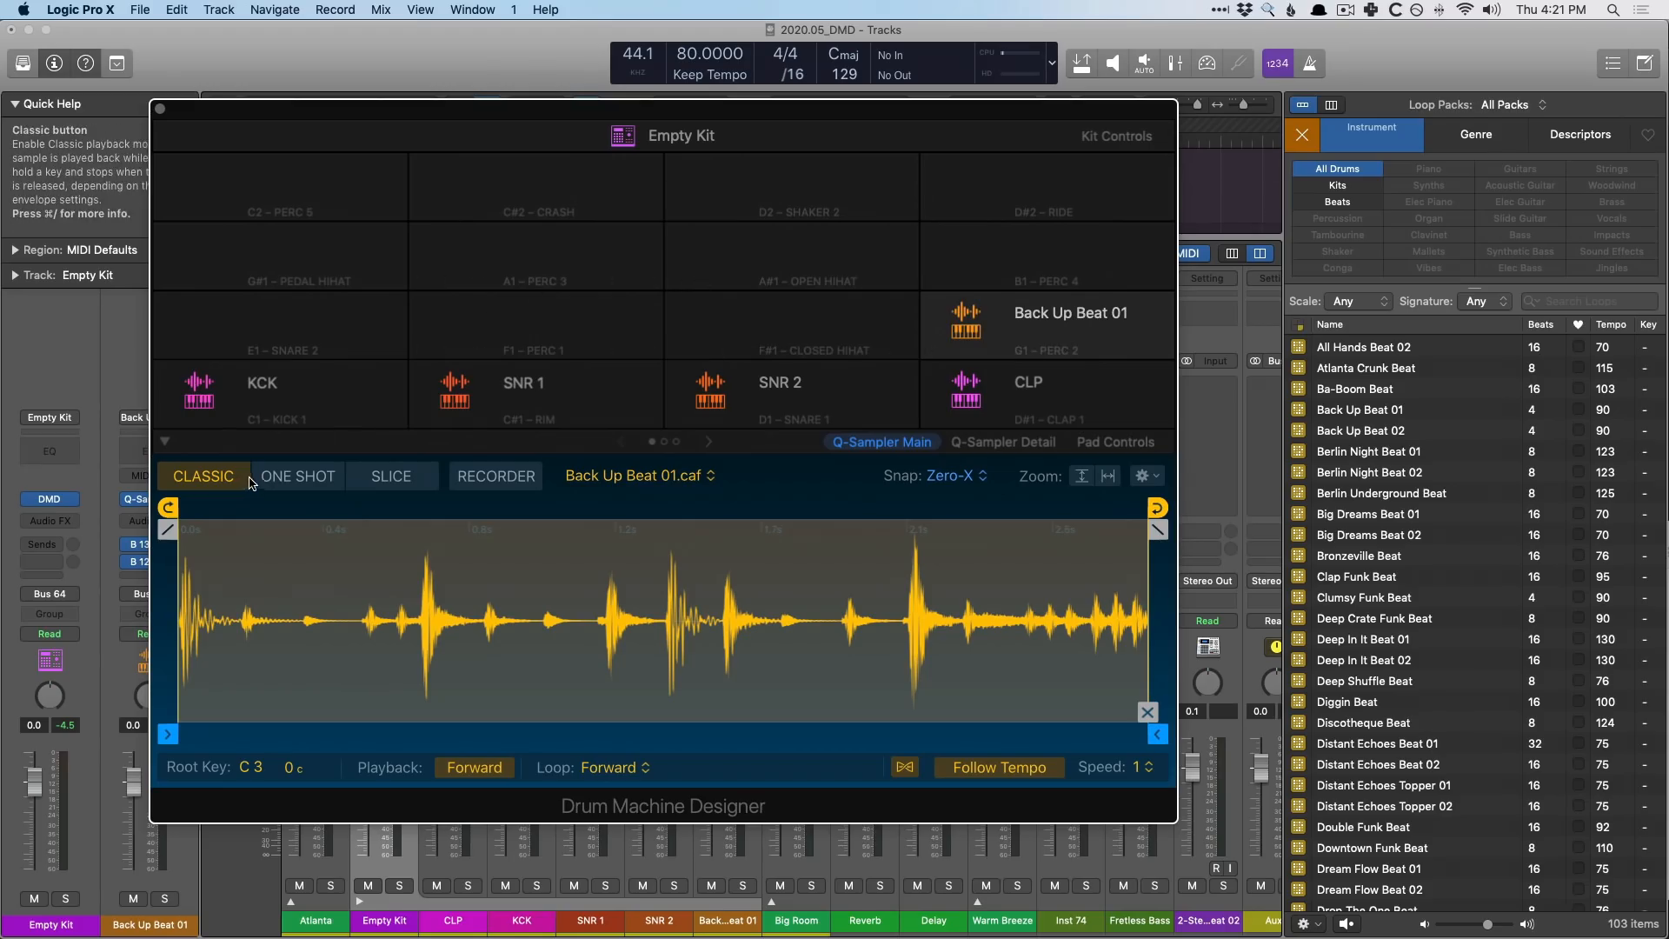
click(296, 478)
click(371, 481)
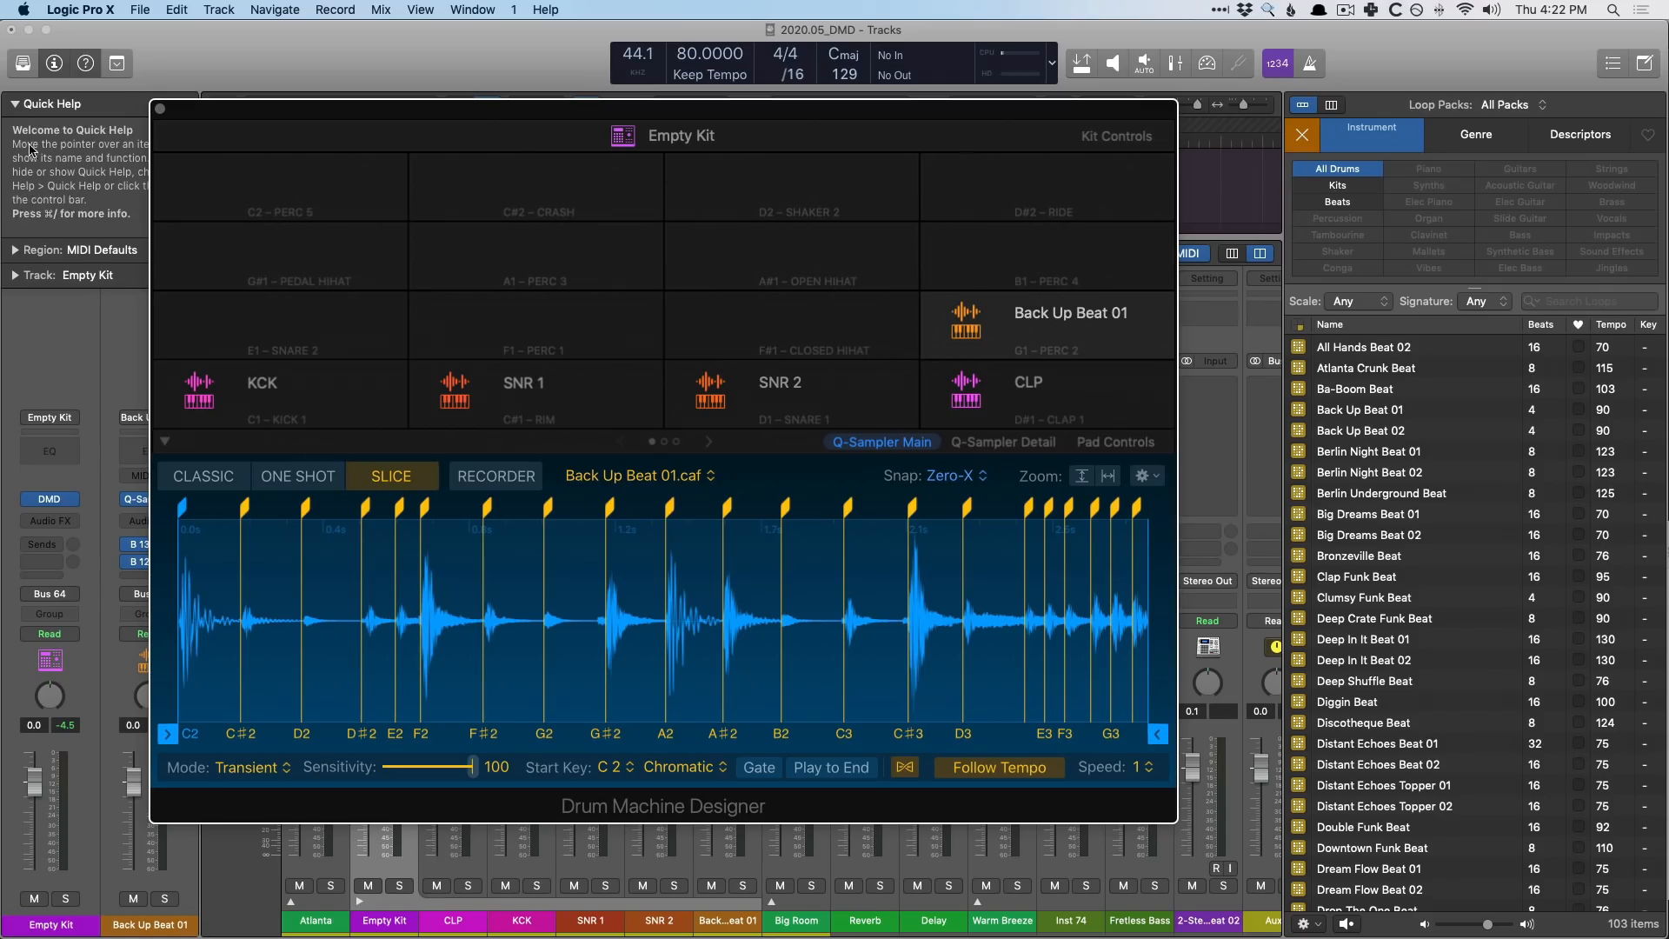
Close the Empty Kit's plug-in window, hide the Loop Browser and Mixer, and solo the 2-Step Behind Beat 02 audio track
click(160, 111)
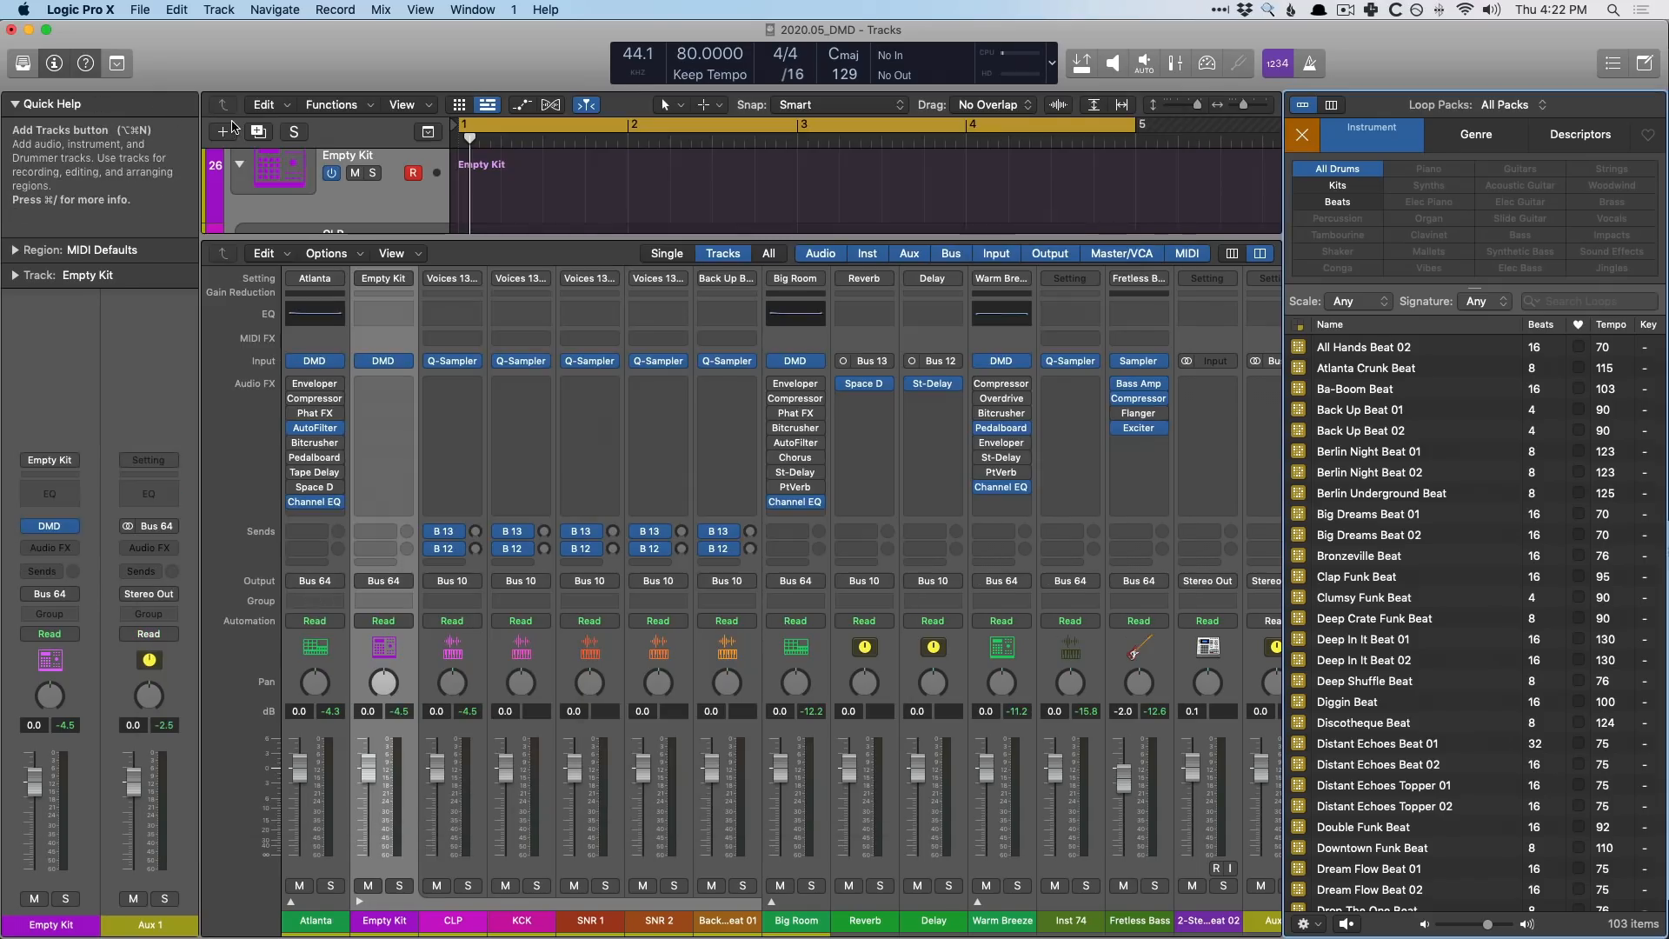
key(o)
key(x)
scroll(376, 348, down, 10)
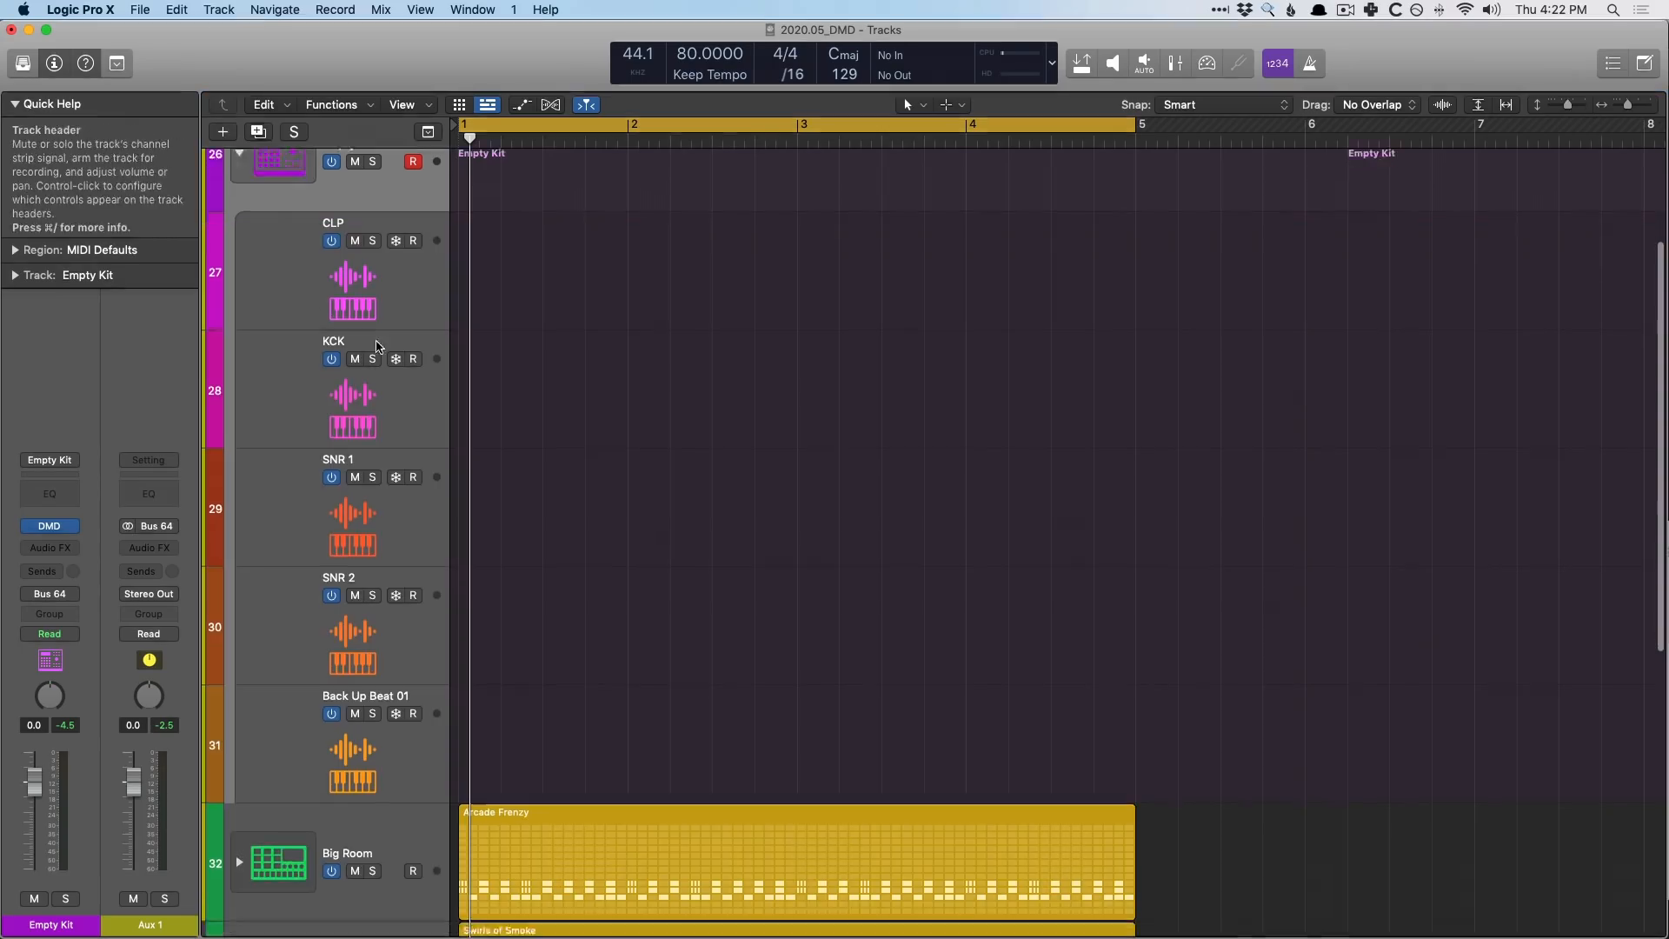
click(583, 790)
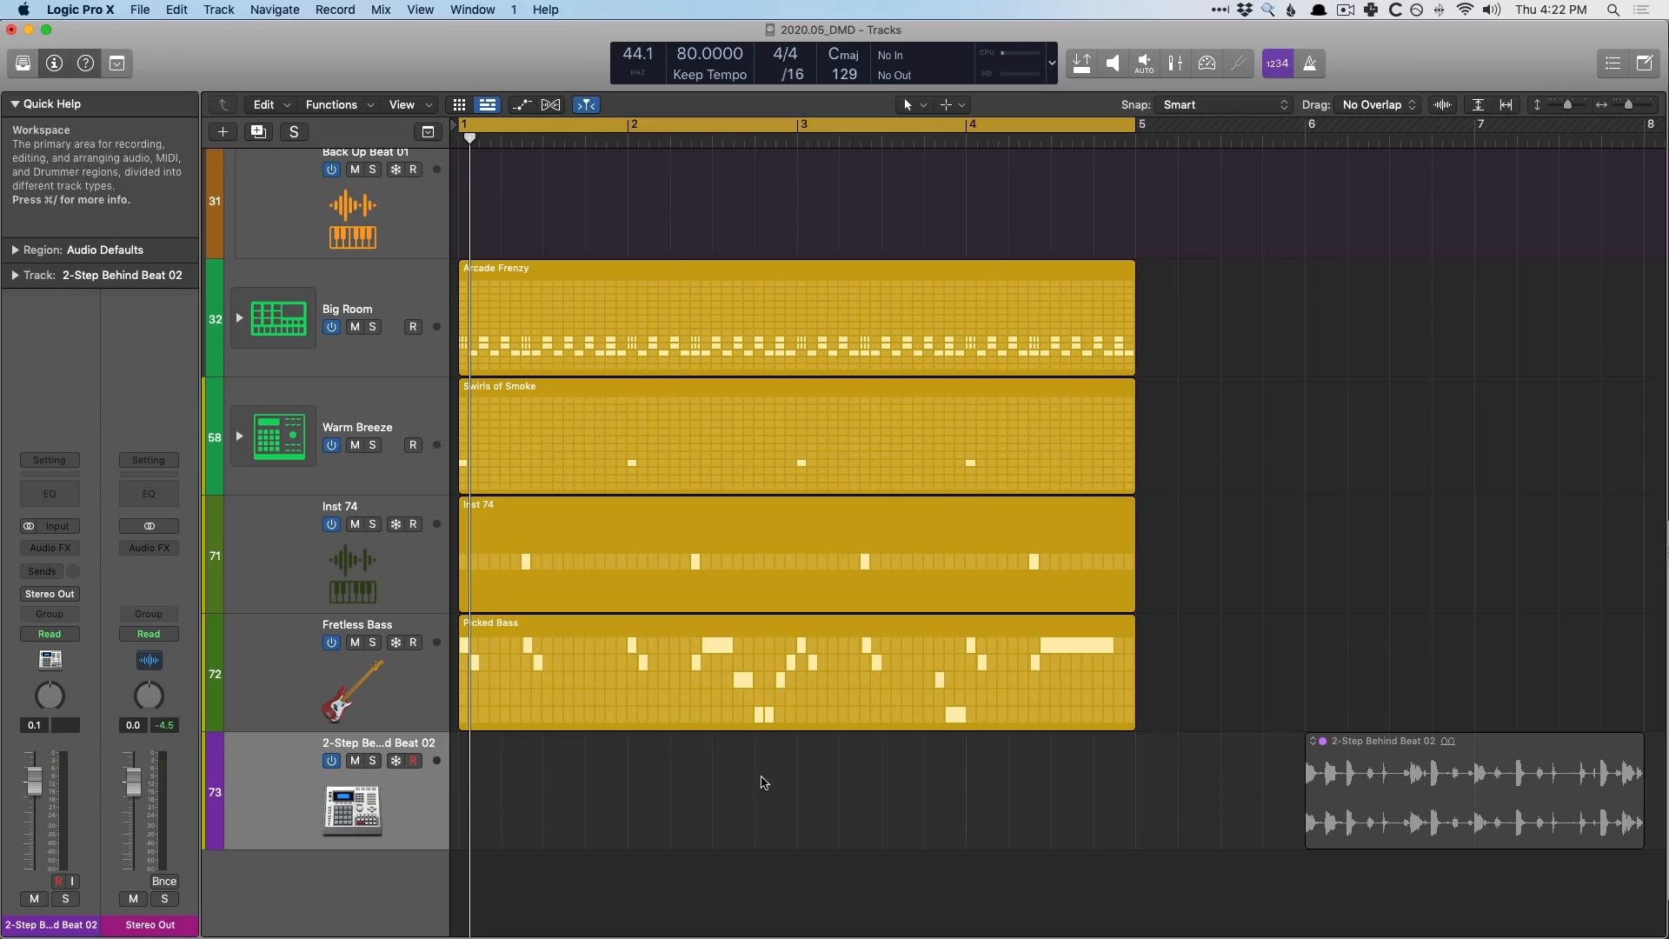
click(373, 761)
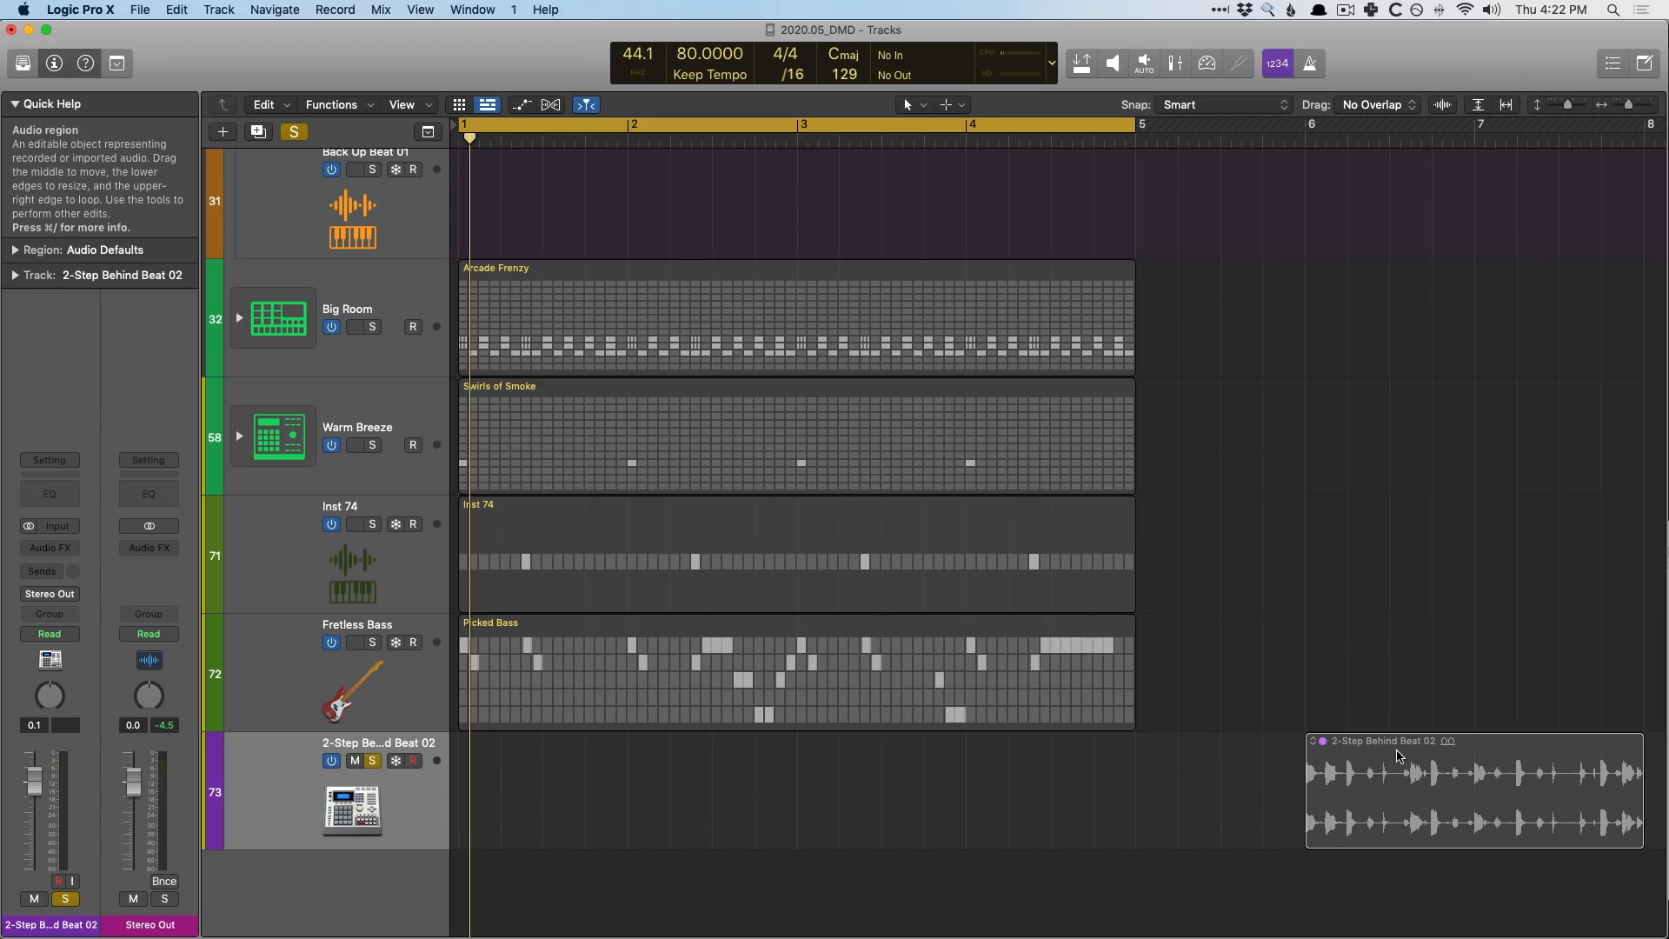
Convert the 2-Step Behind Beat 02 region to a new sampler track, with zones from transient markers and Drum Machine Designer as the instrument
click(1401, 755)
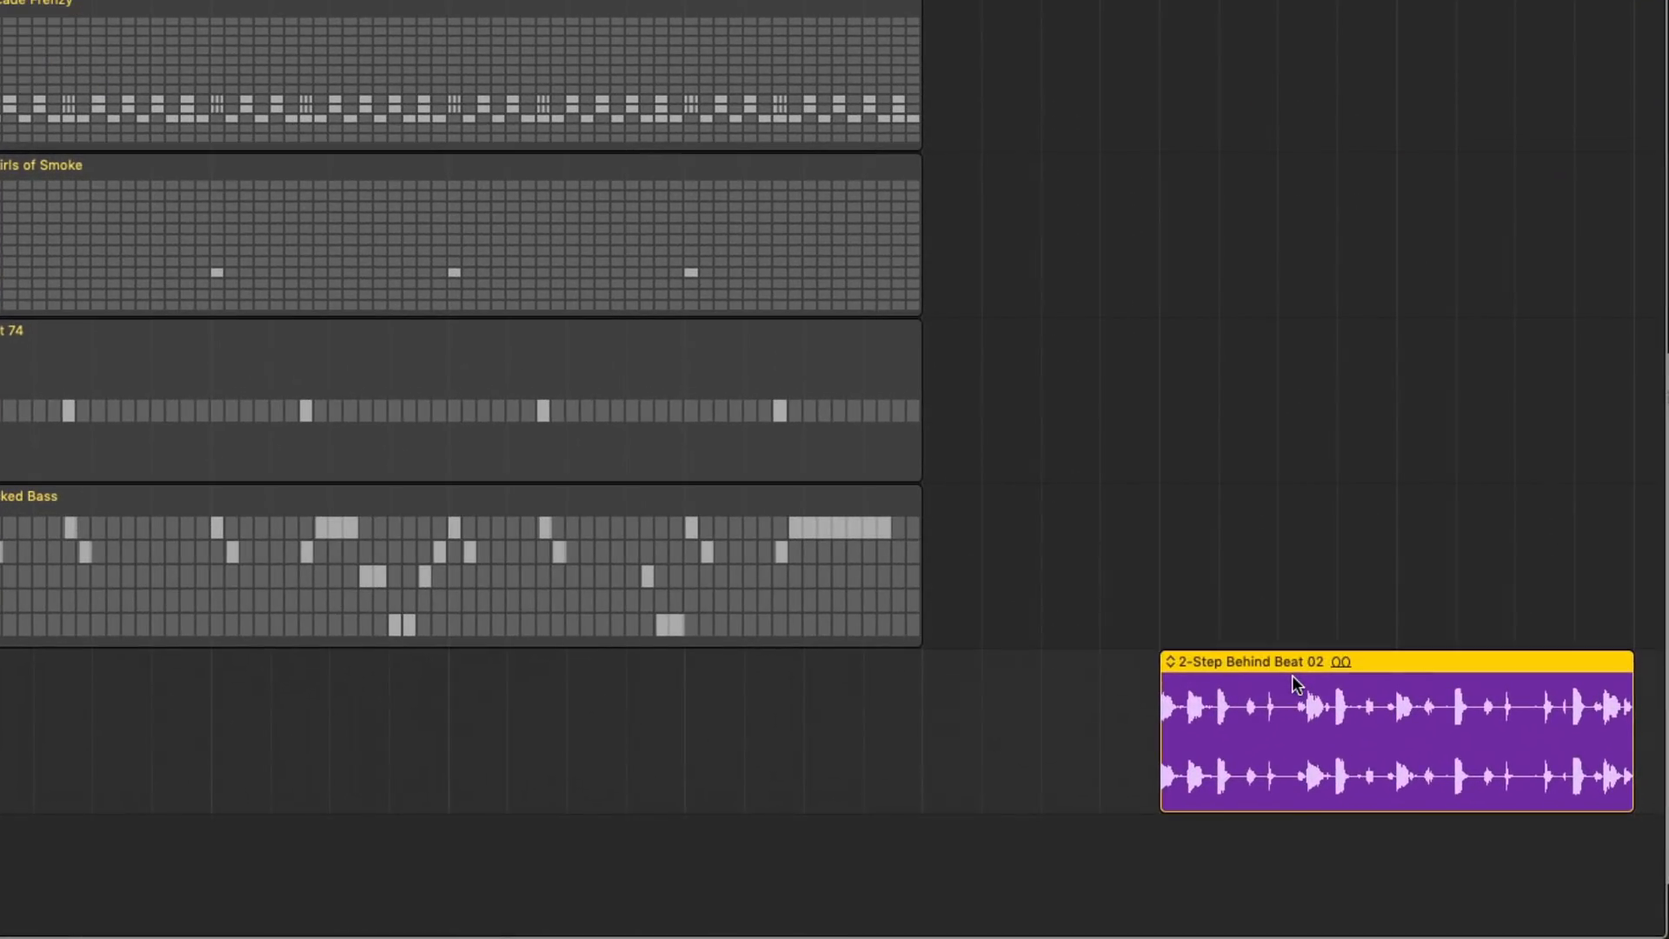
right_click(1387, 746)
mouse_move(1388, 745)
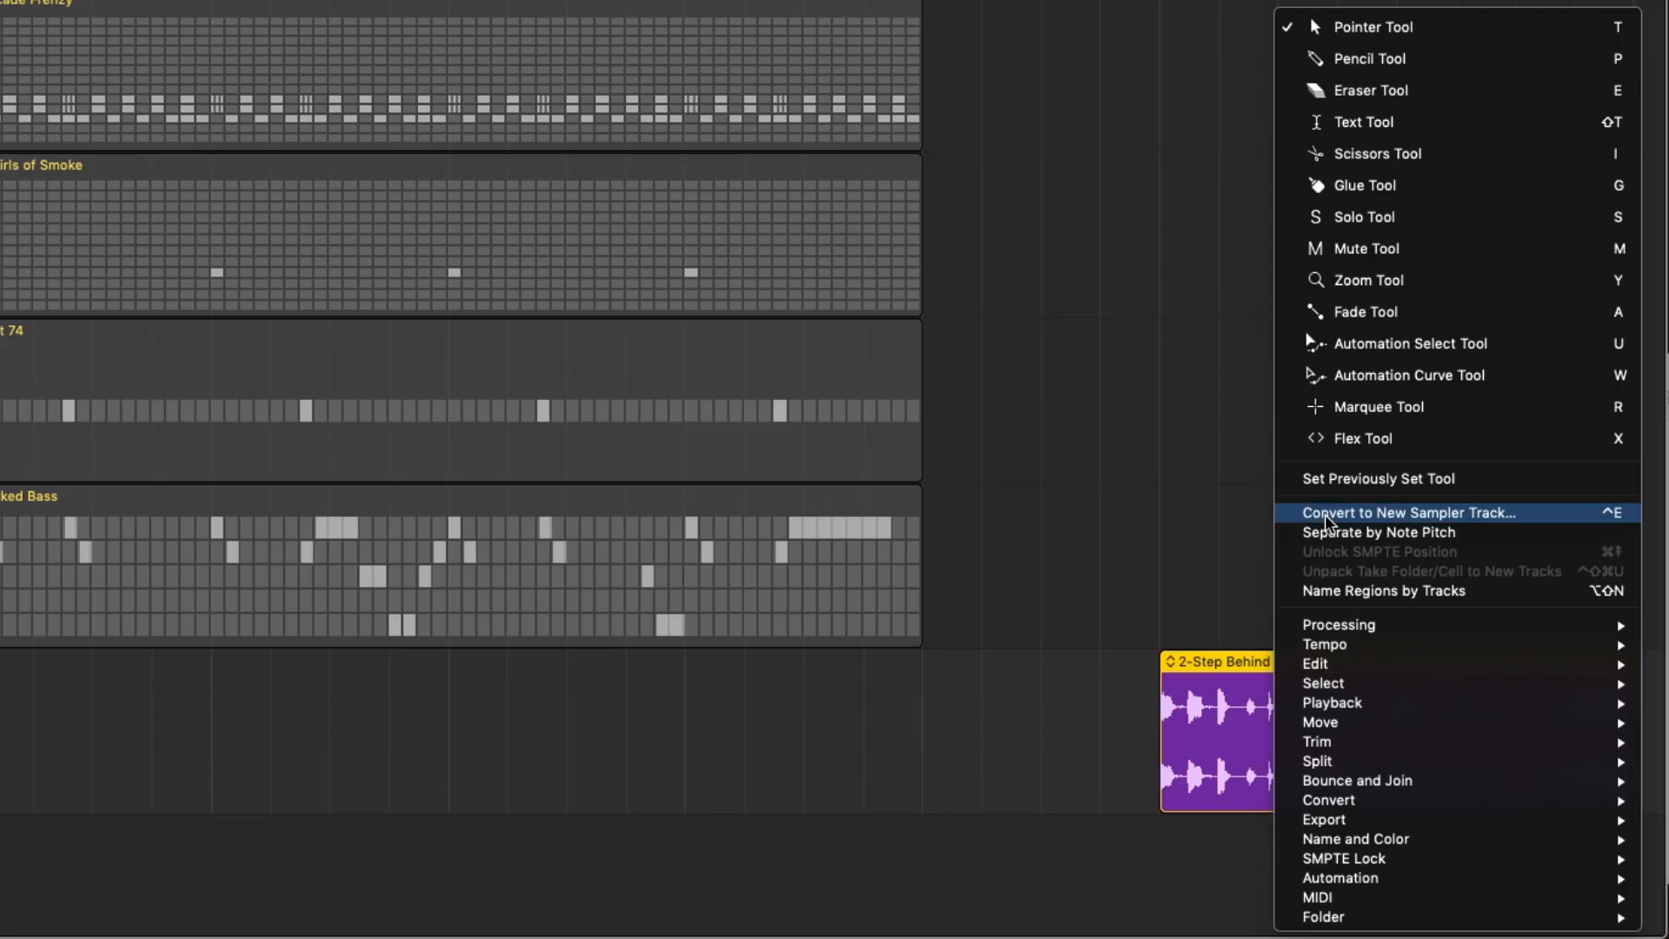
mouse_move(1313, 800)
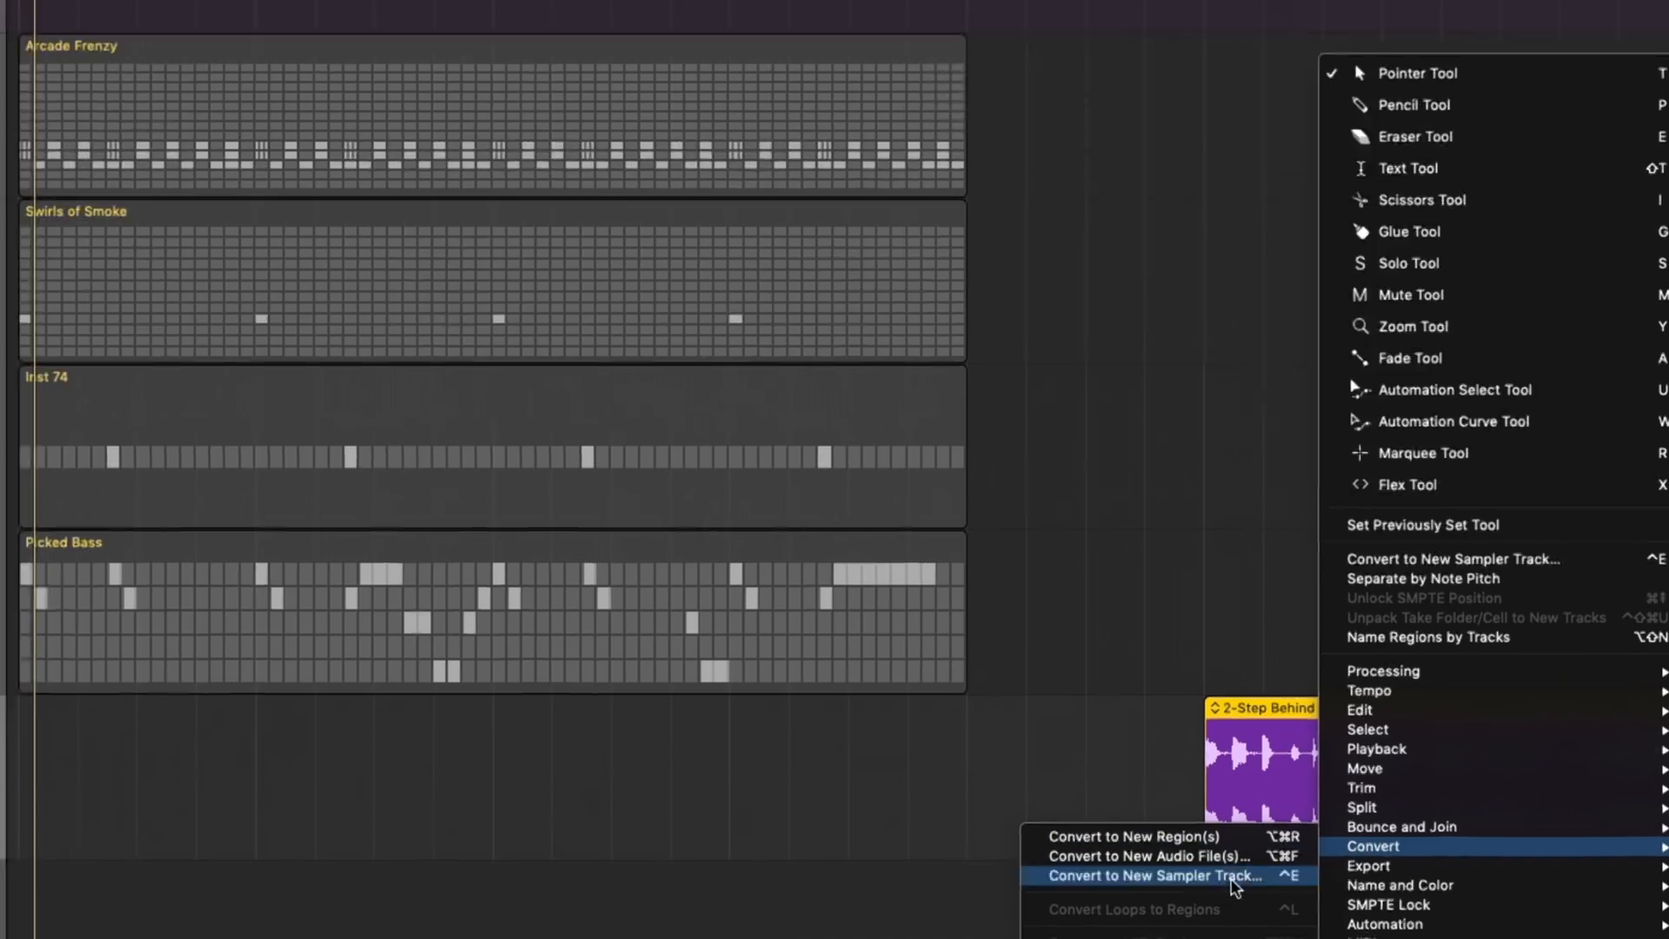
click(1191, 837)
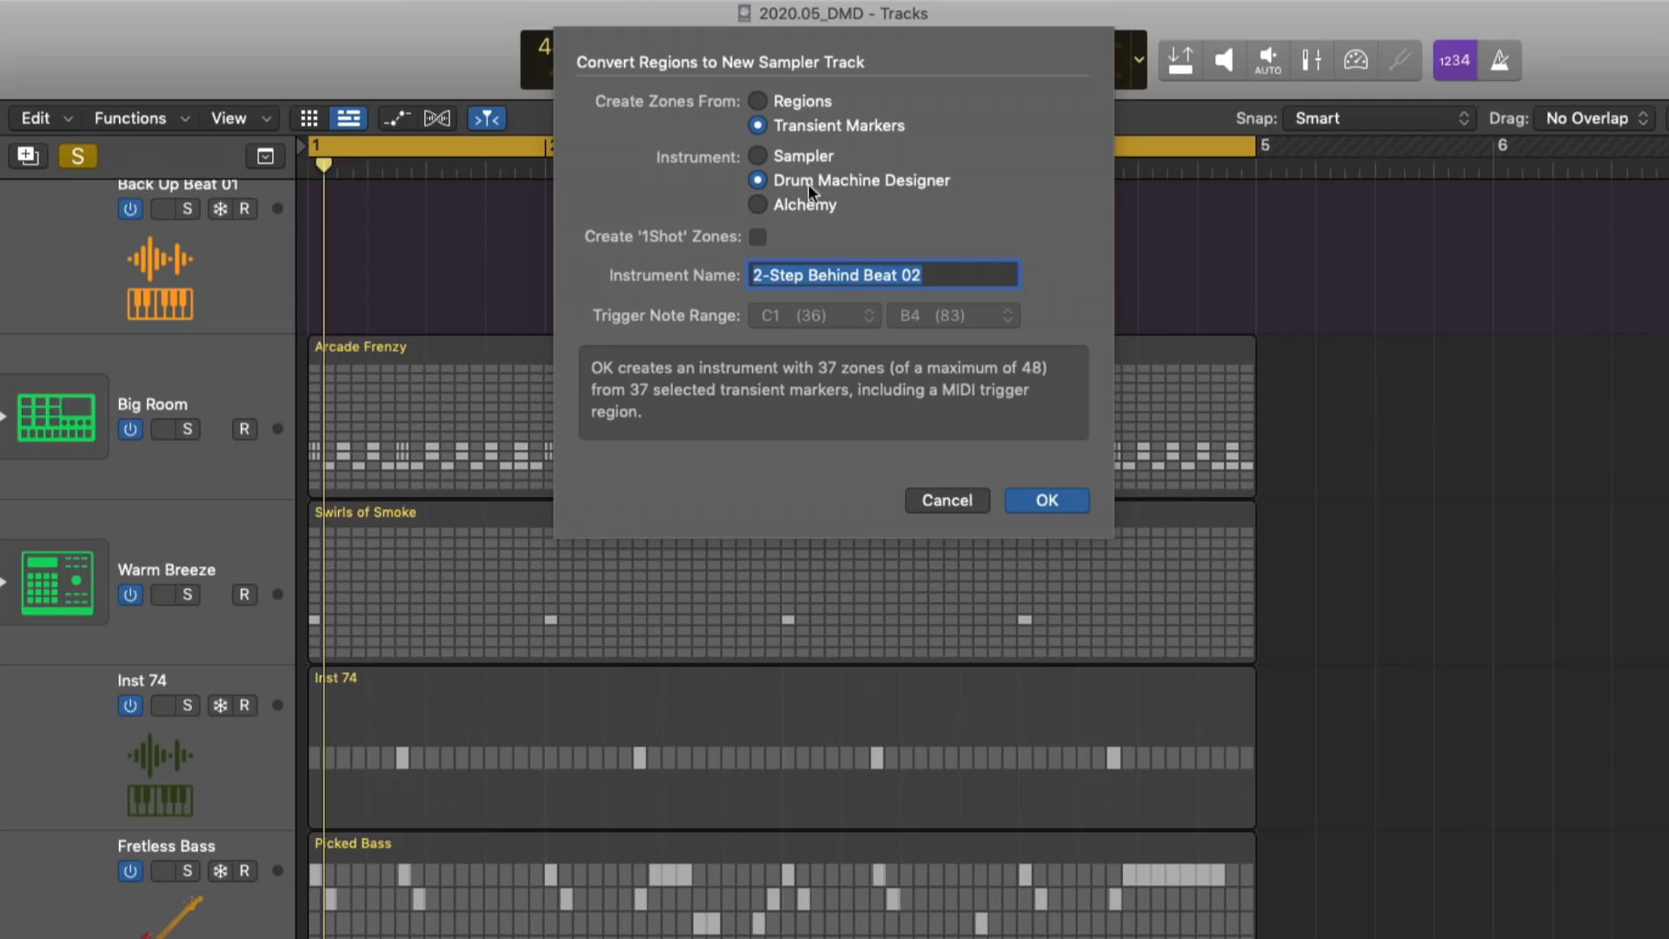
click(786, 159)
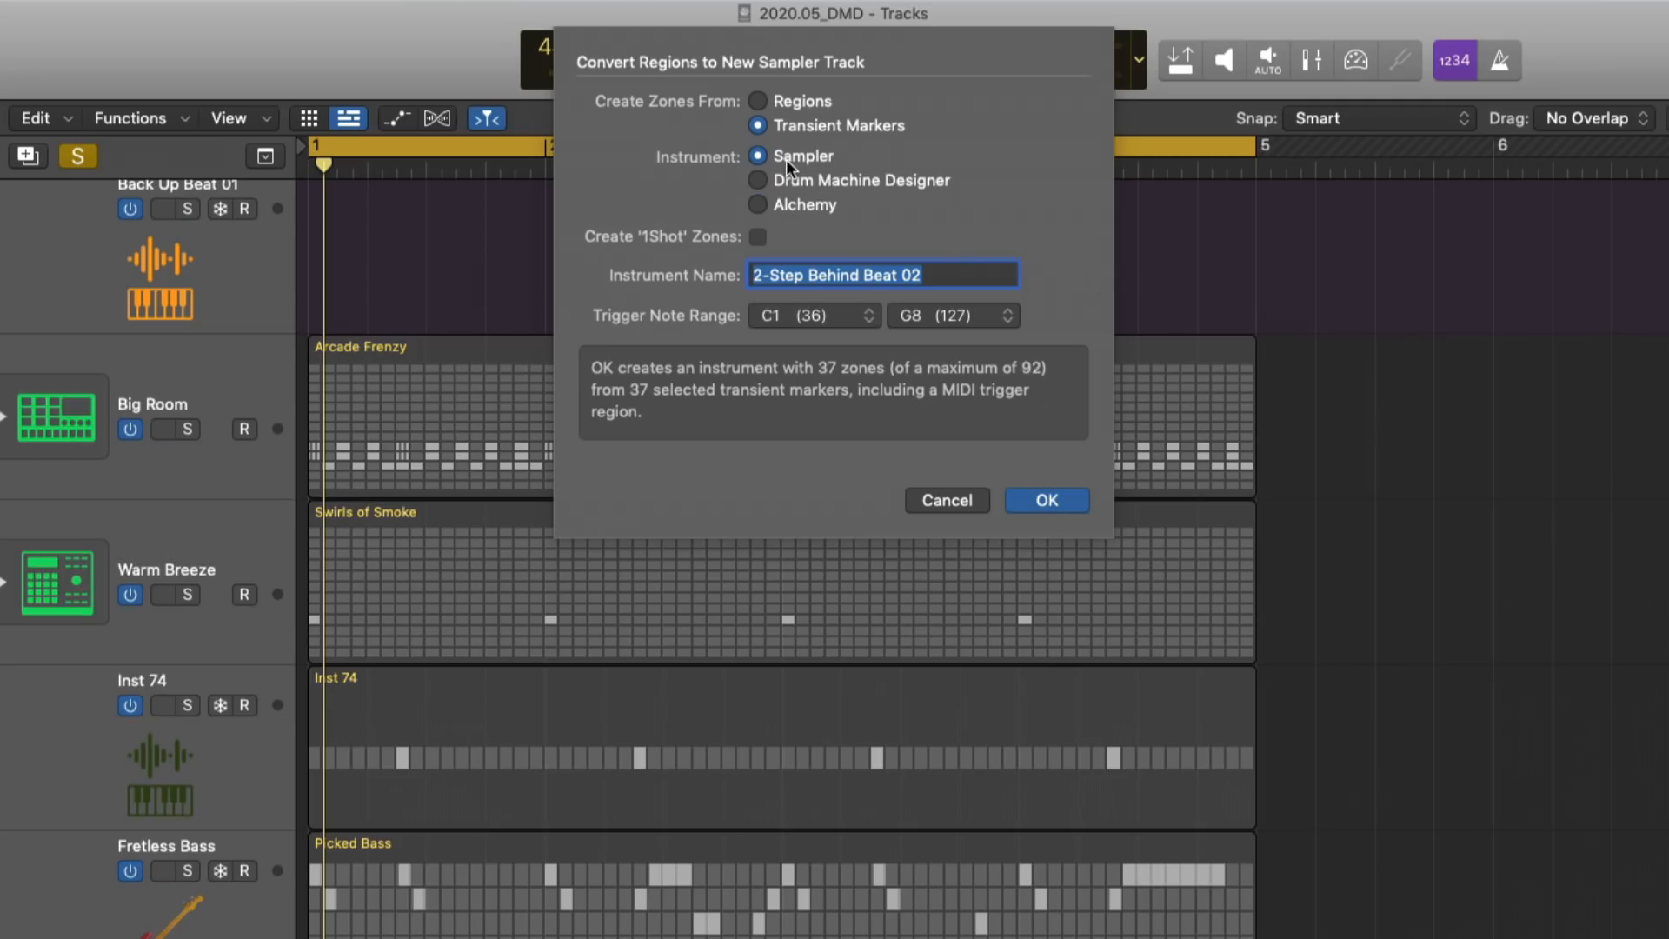
click(806, 207)
click(807, 184)
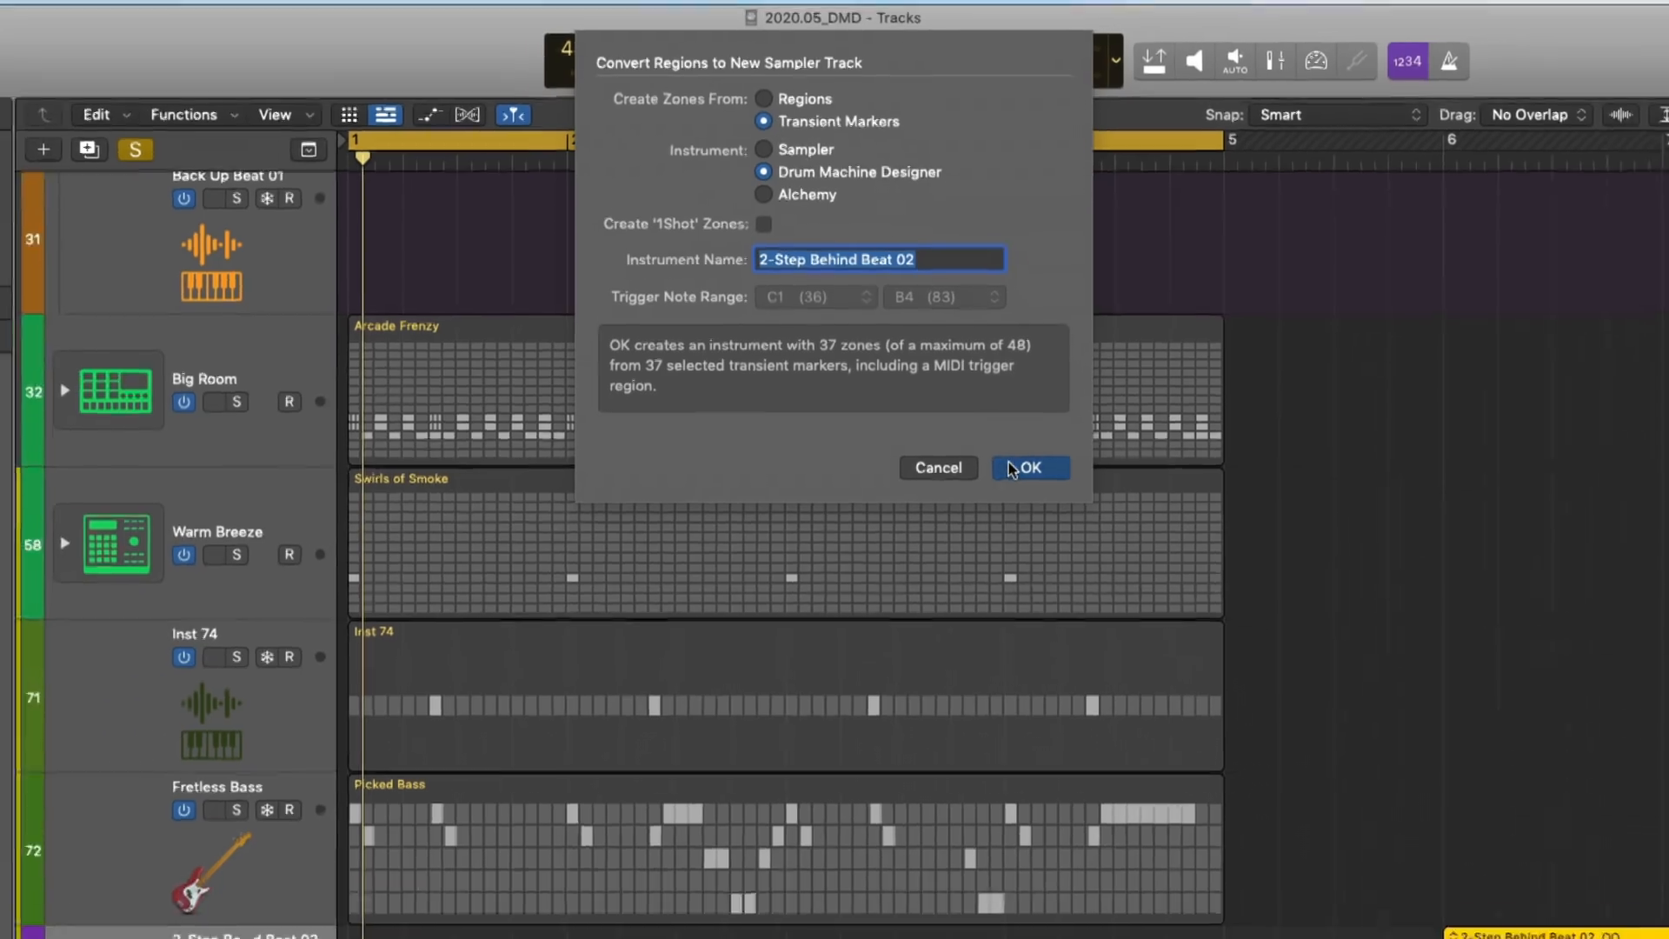
click(1024, 498)
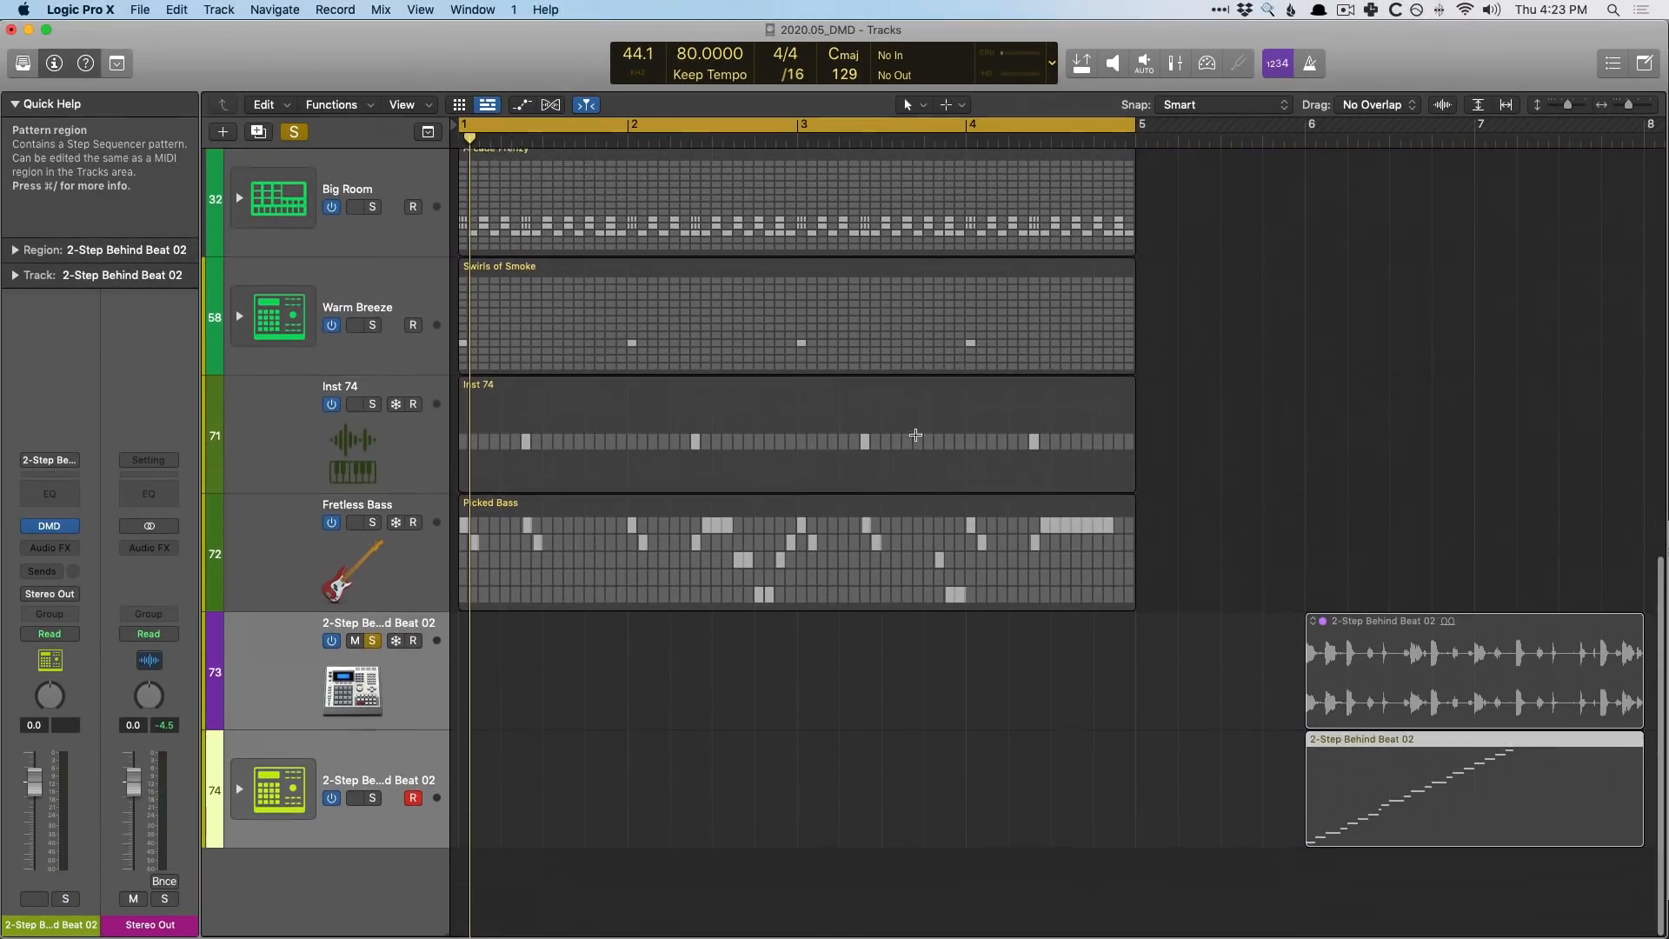
Open the Drum Machine Designer of the new 2-Step Behind Beat 02 track, move its window aside and solo the track
click(411, 761)
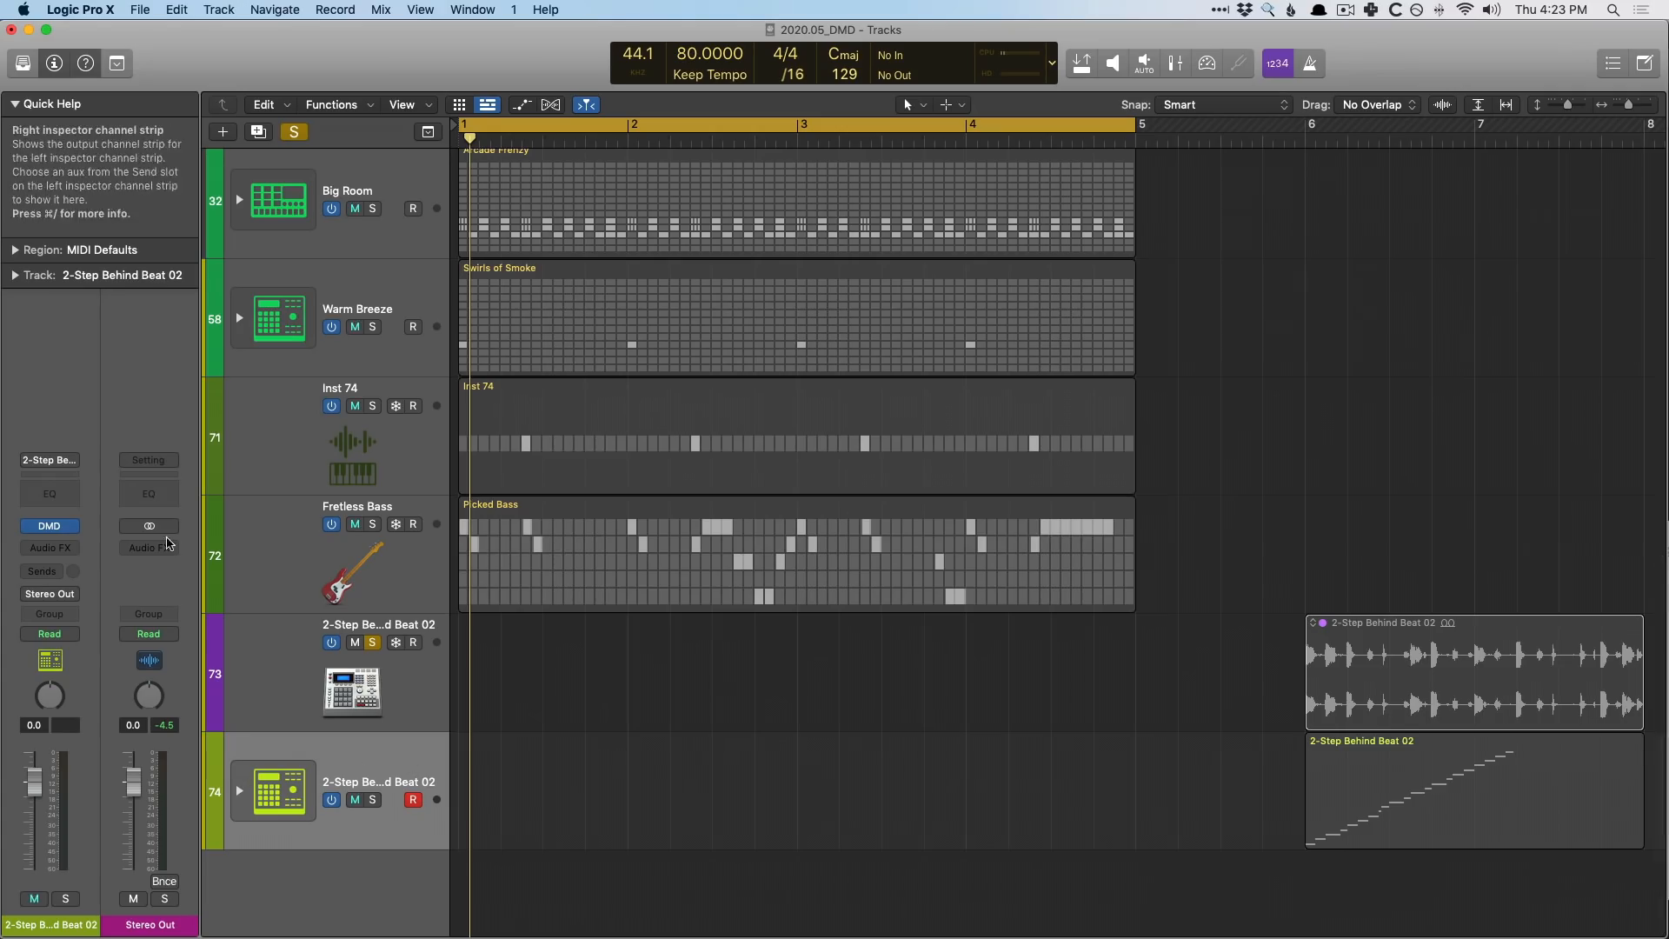
click(52, 526)
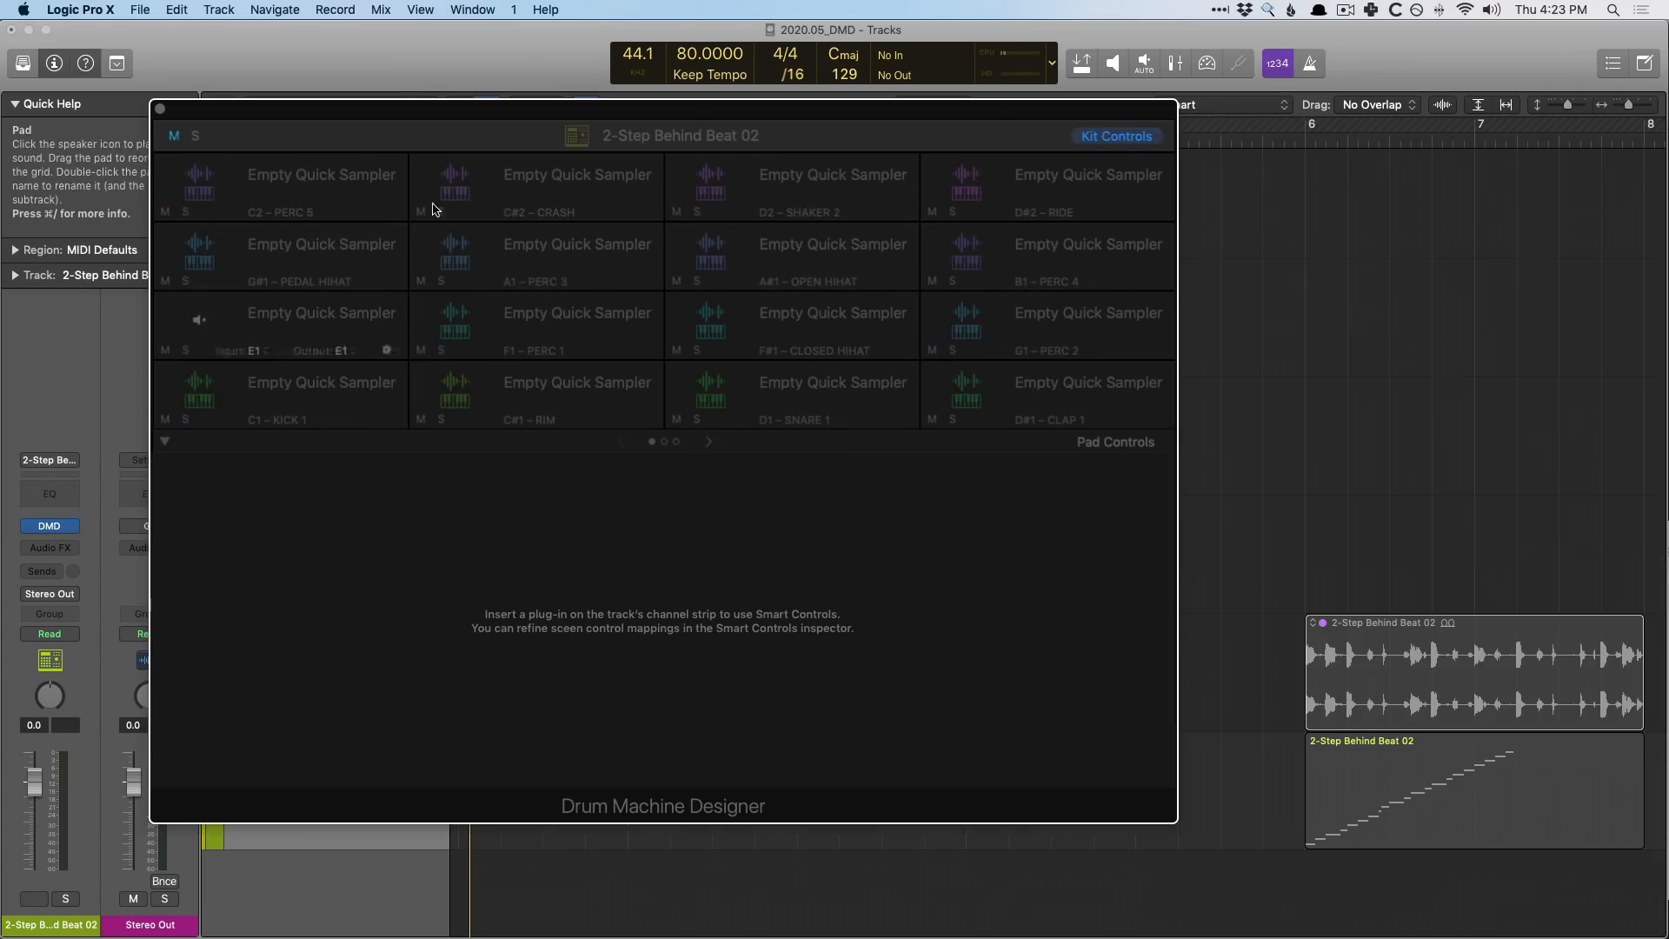
drag(436, 123, 826, 146)
click(373, 799)
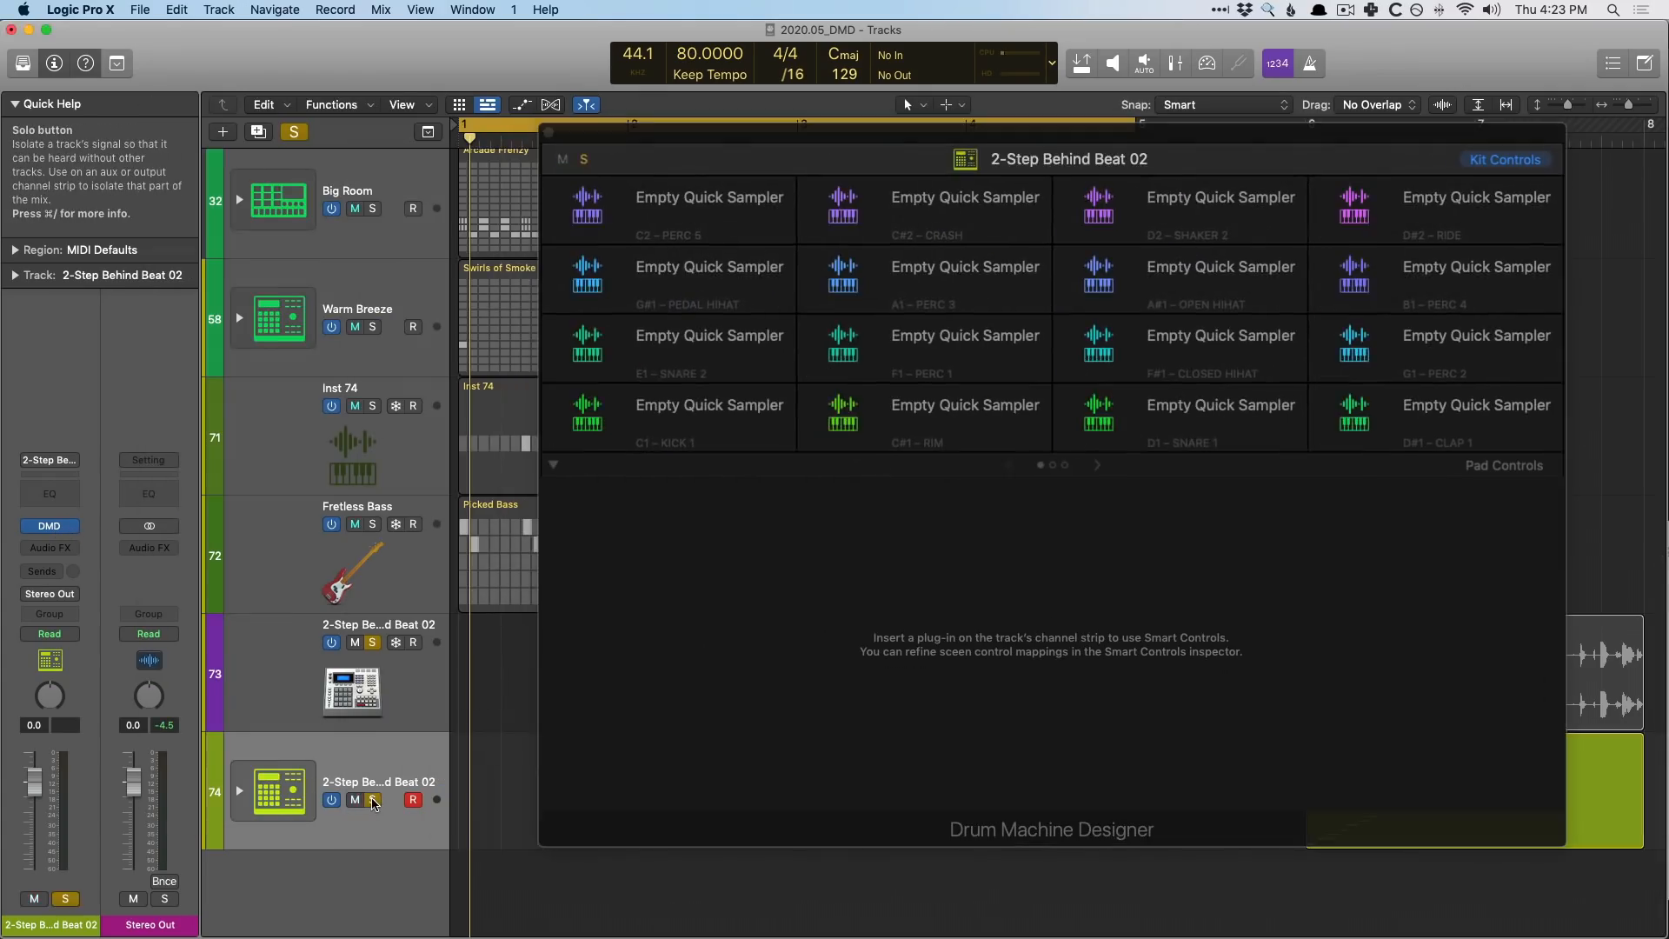
Audition the slices on pads C1, C#1 and D1 of the 2-Step Behind Beat 02 kit
click(587, 413)
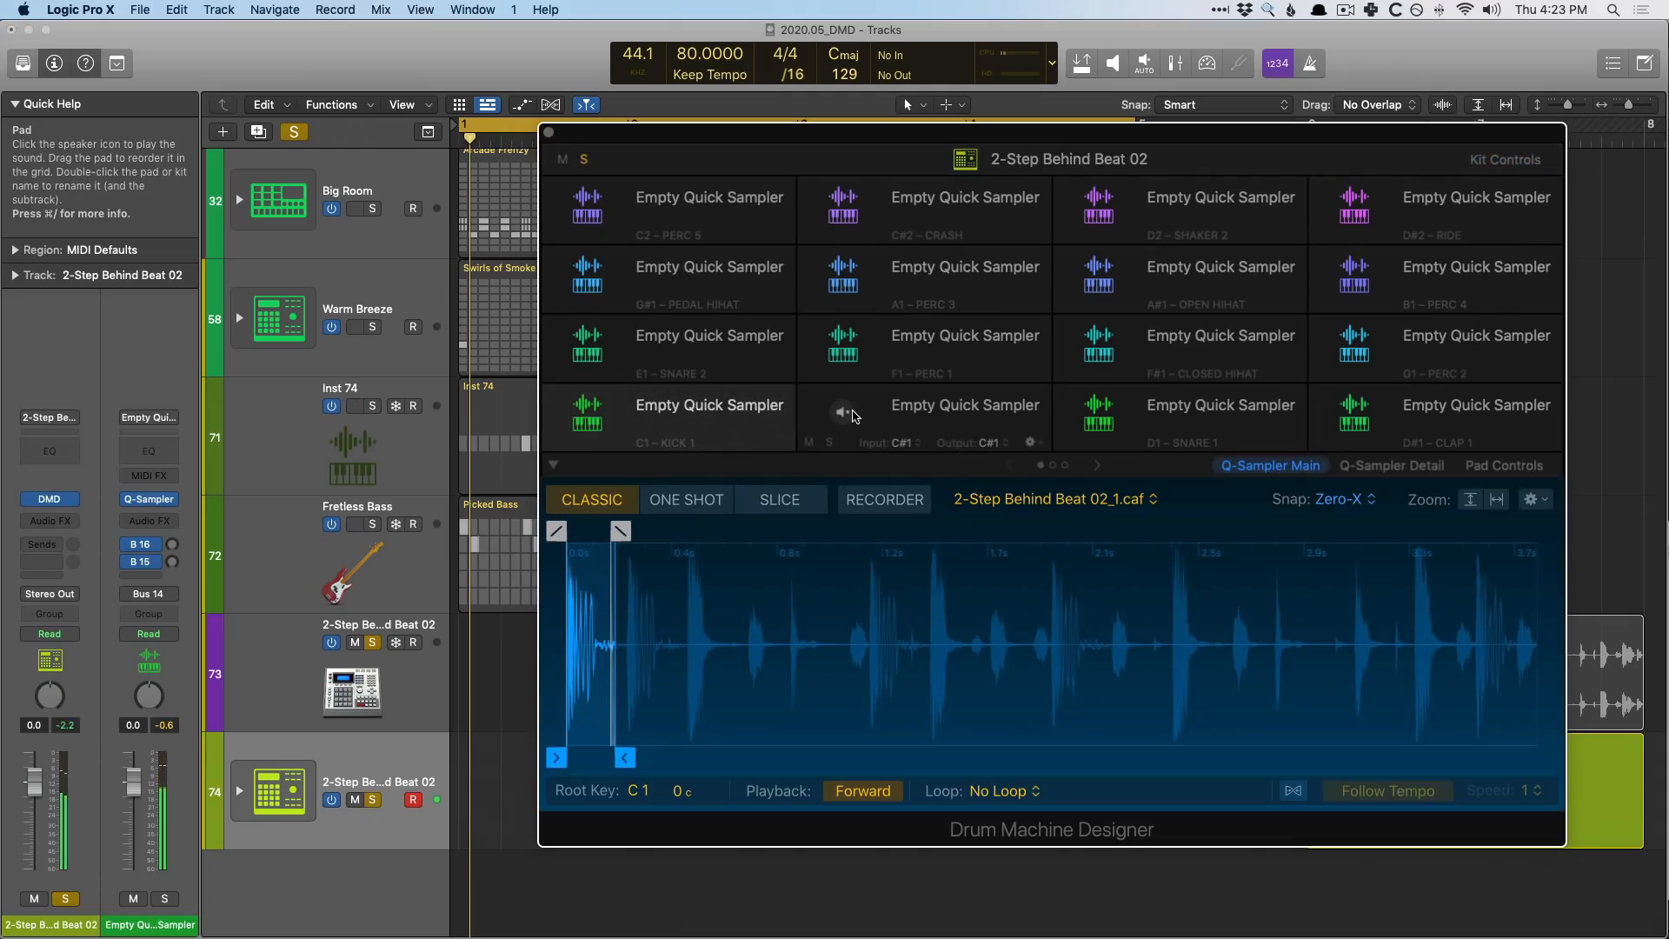
click(846, 413)
click(1093, 413)
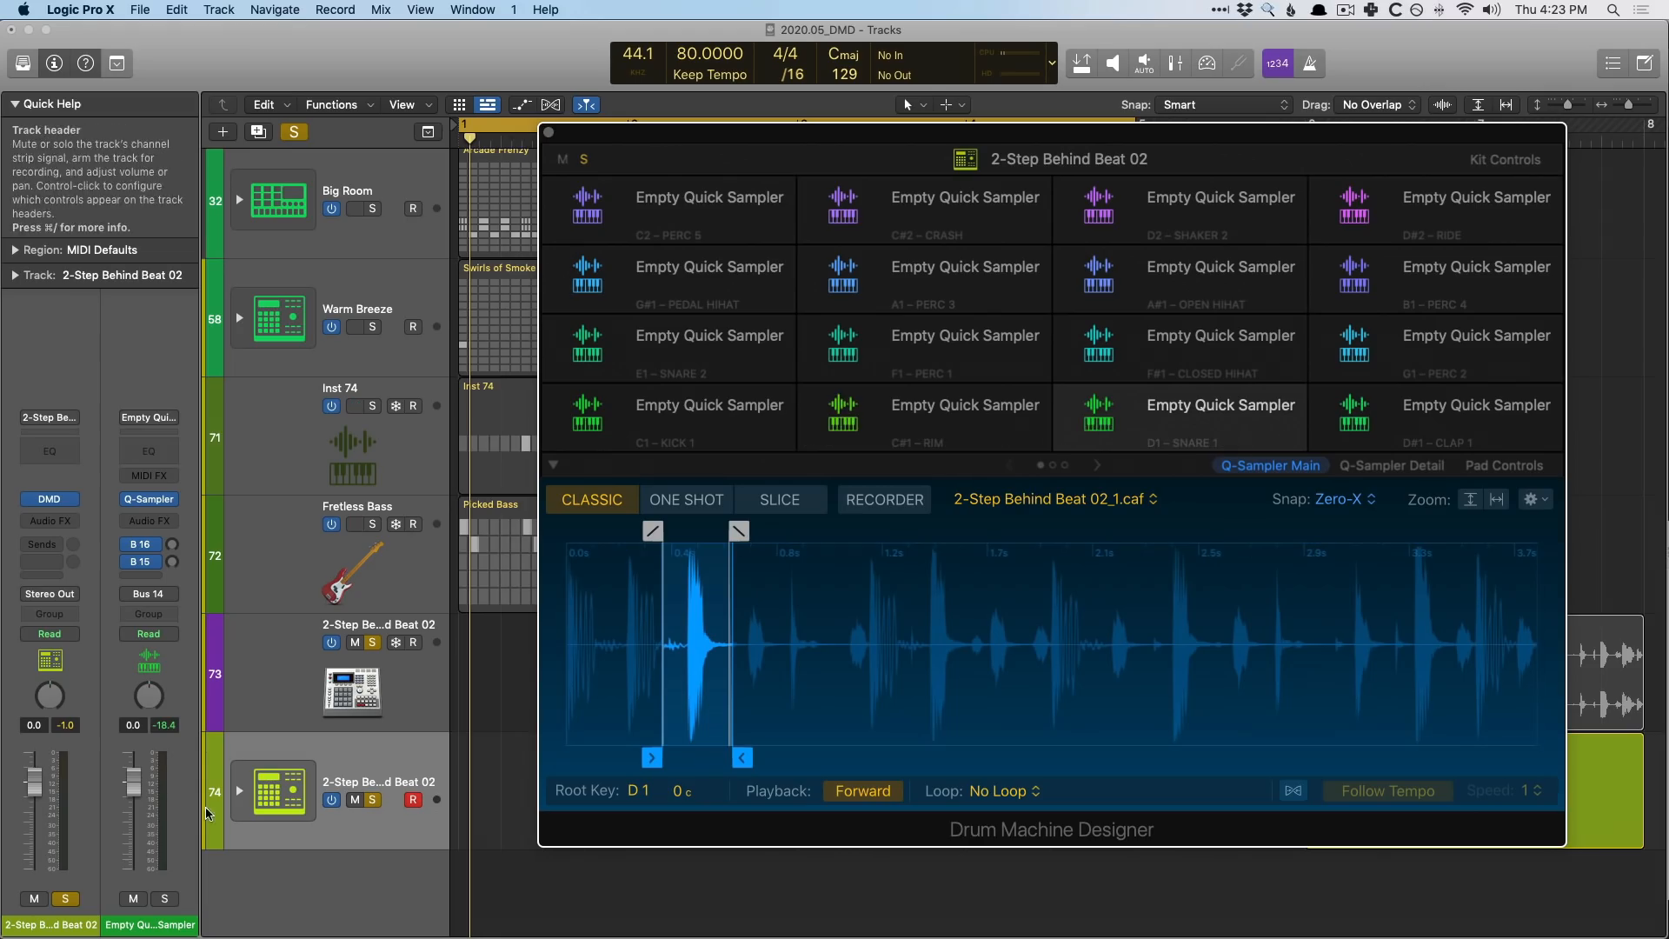
Expand the 2-Step Behind Beat 02 kit's subtracks, close its plug-in window and show its pads' channel strips in the Mixer
click(240, 791)
key(x)
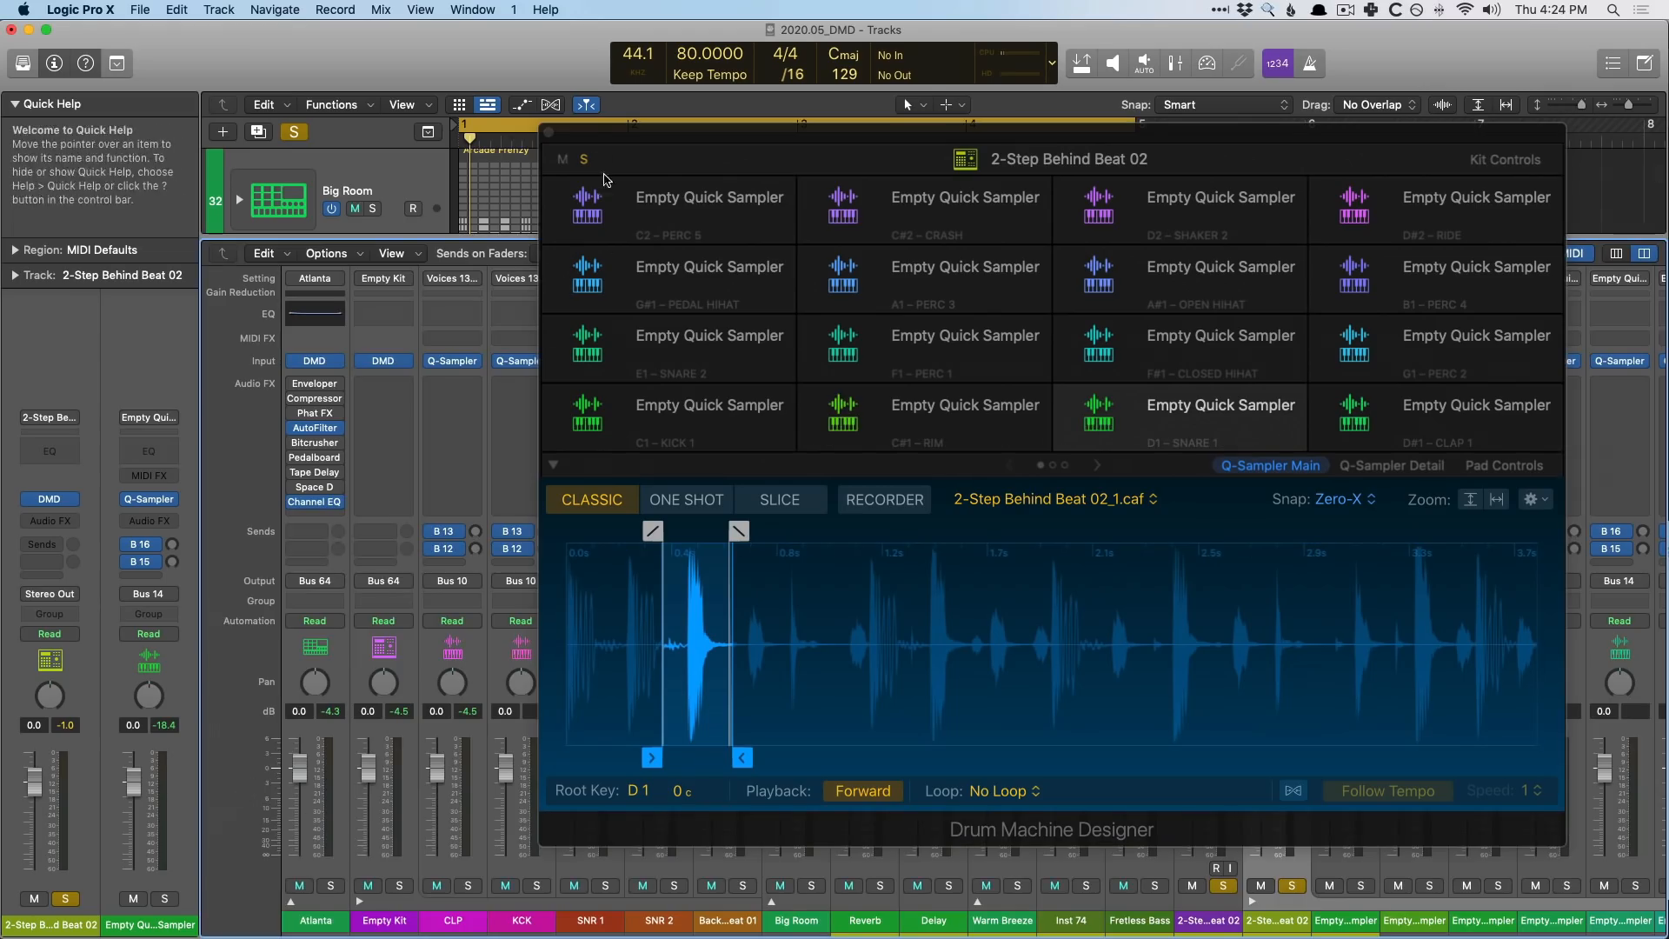
click(549, 132)
scroll(1089, 460, right, 8)
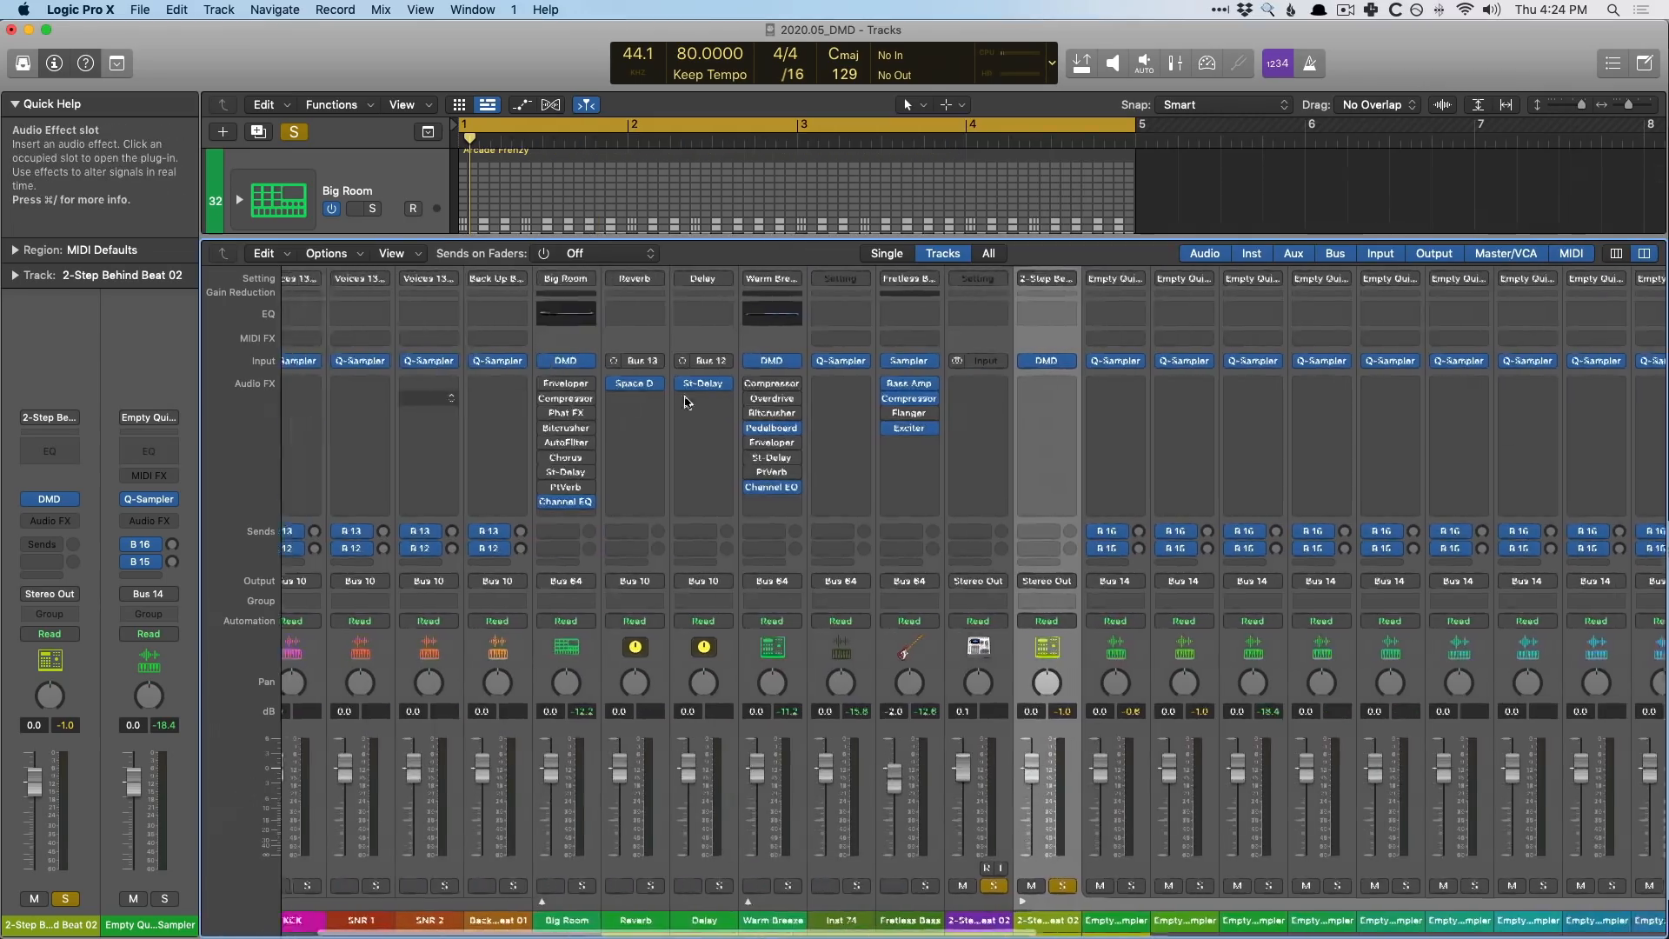
scroll(1089, 460, right, 1)
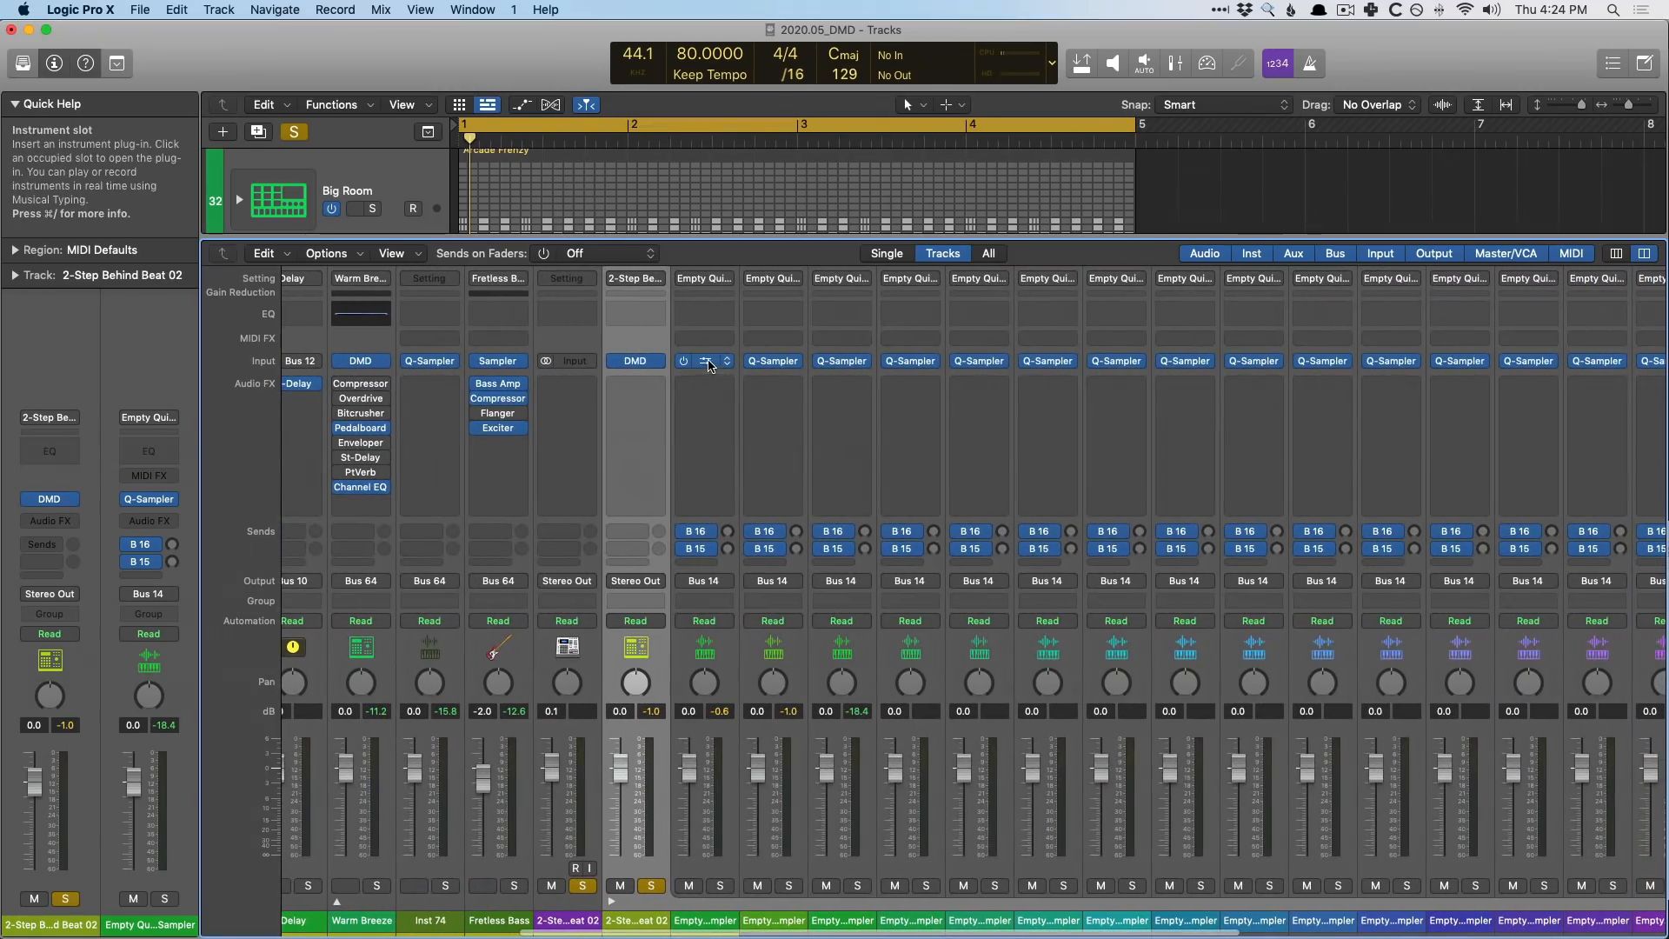
Reopen the kit's plug-in window and set the C1 pad's sample end to 0.197 s and its fade-out length to 0.036 s
click(707, 362)
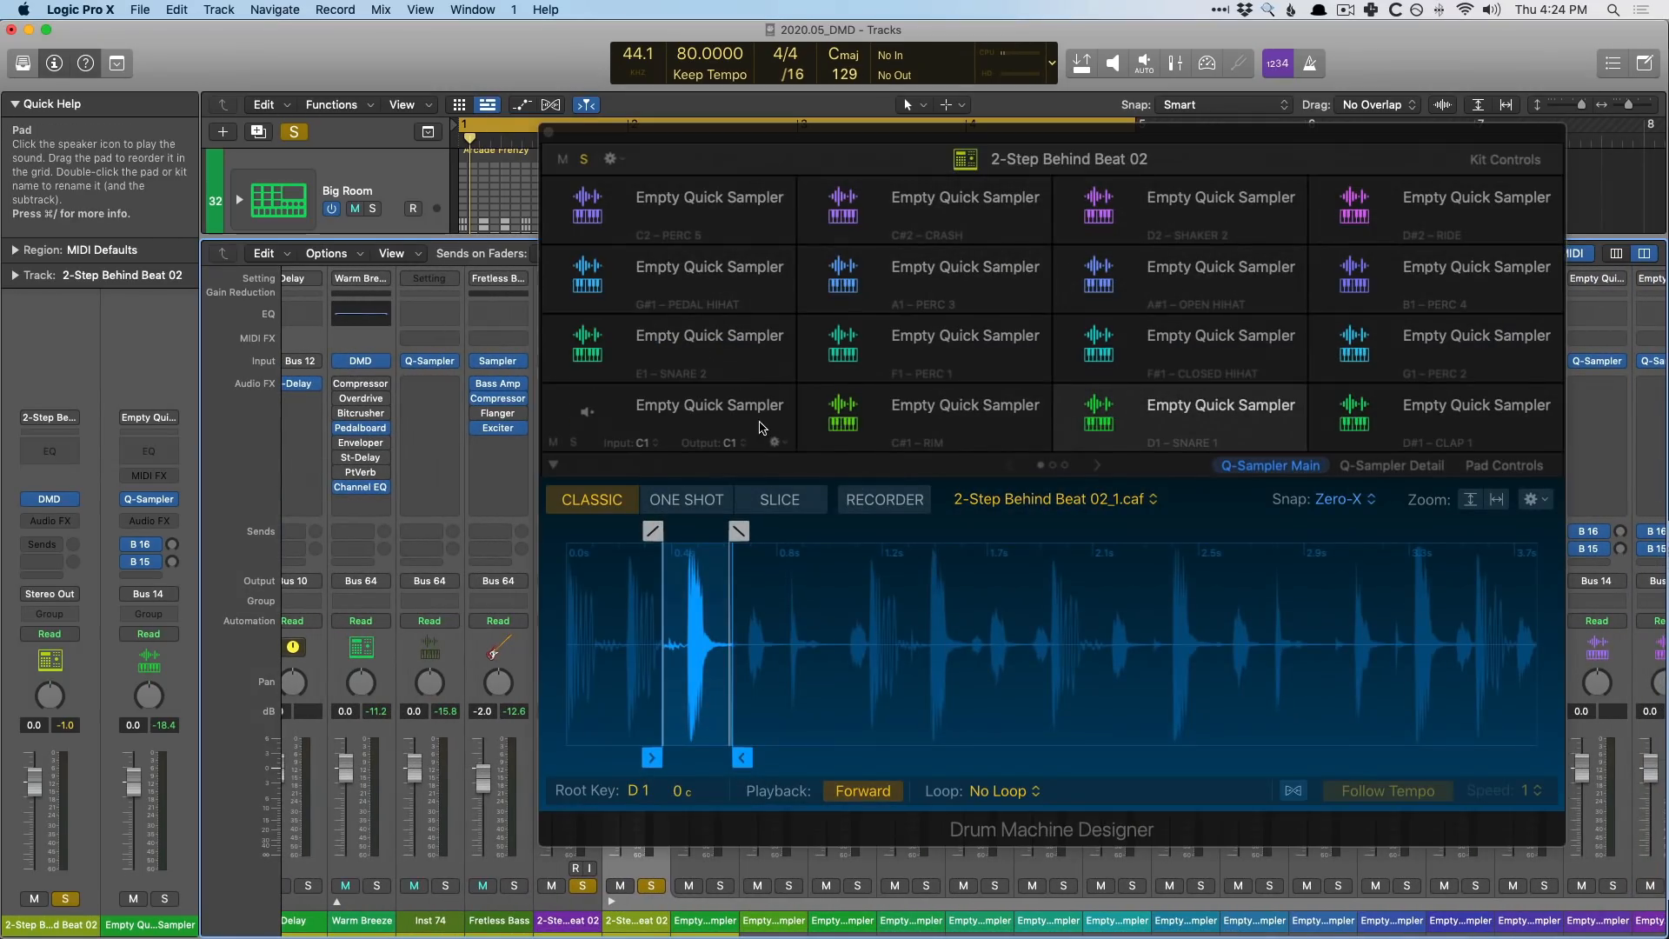
key(v)
click(772, 361)
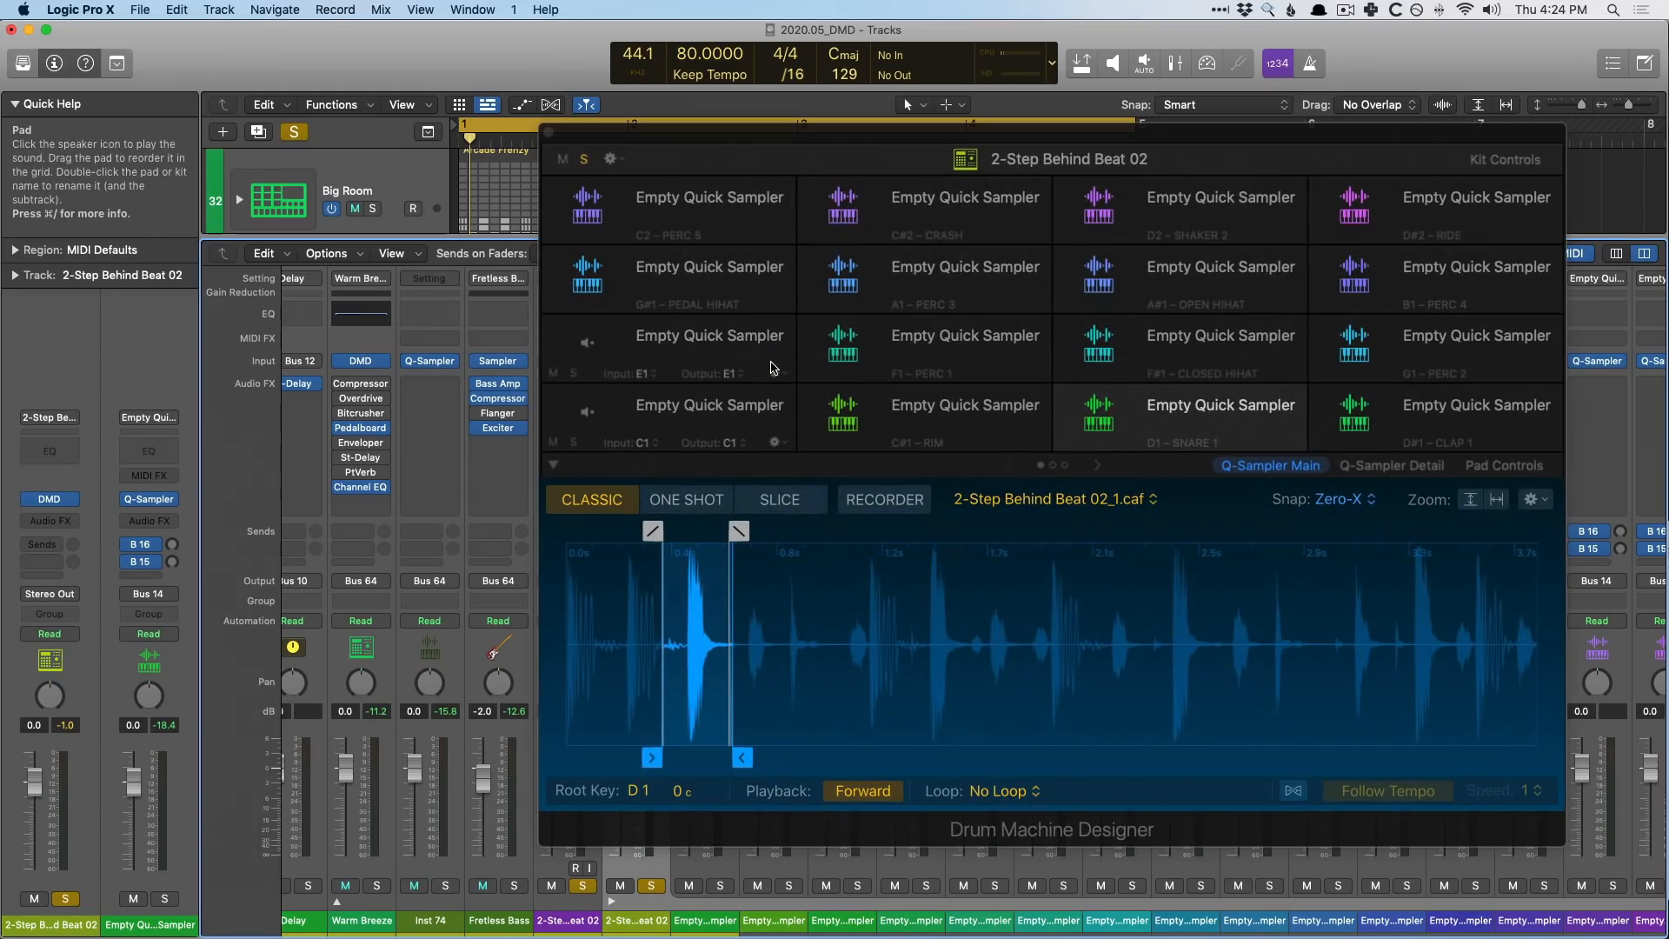
click(696, 415)
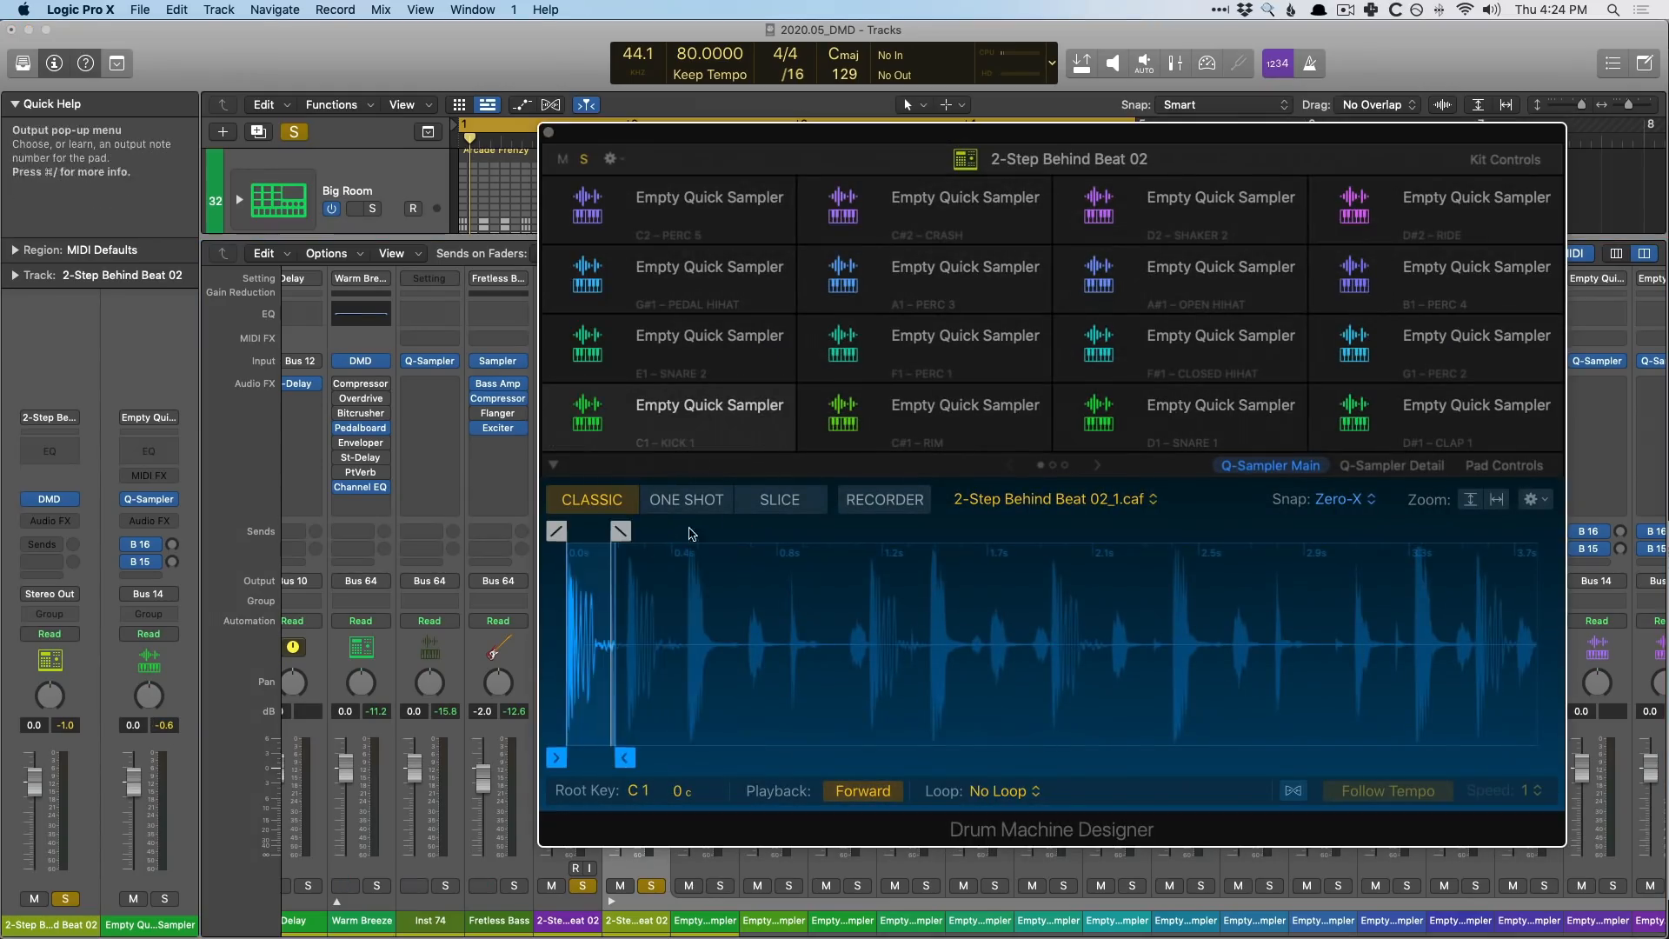
mouse_move(622, 757)
mouse_down()
mouse_move(784, 760)
mouse_move(769, 759)
mouse_up()
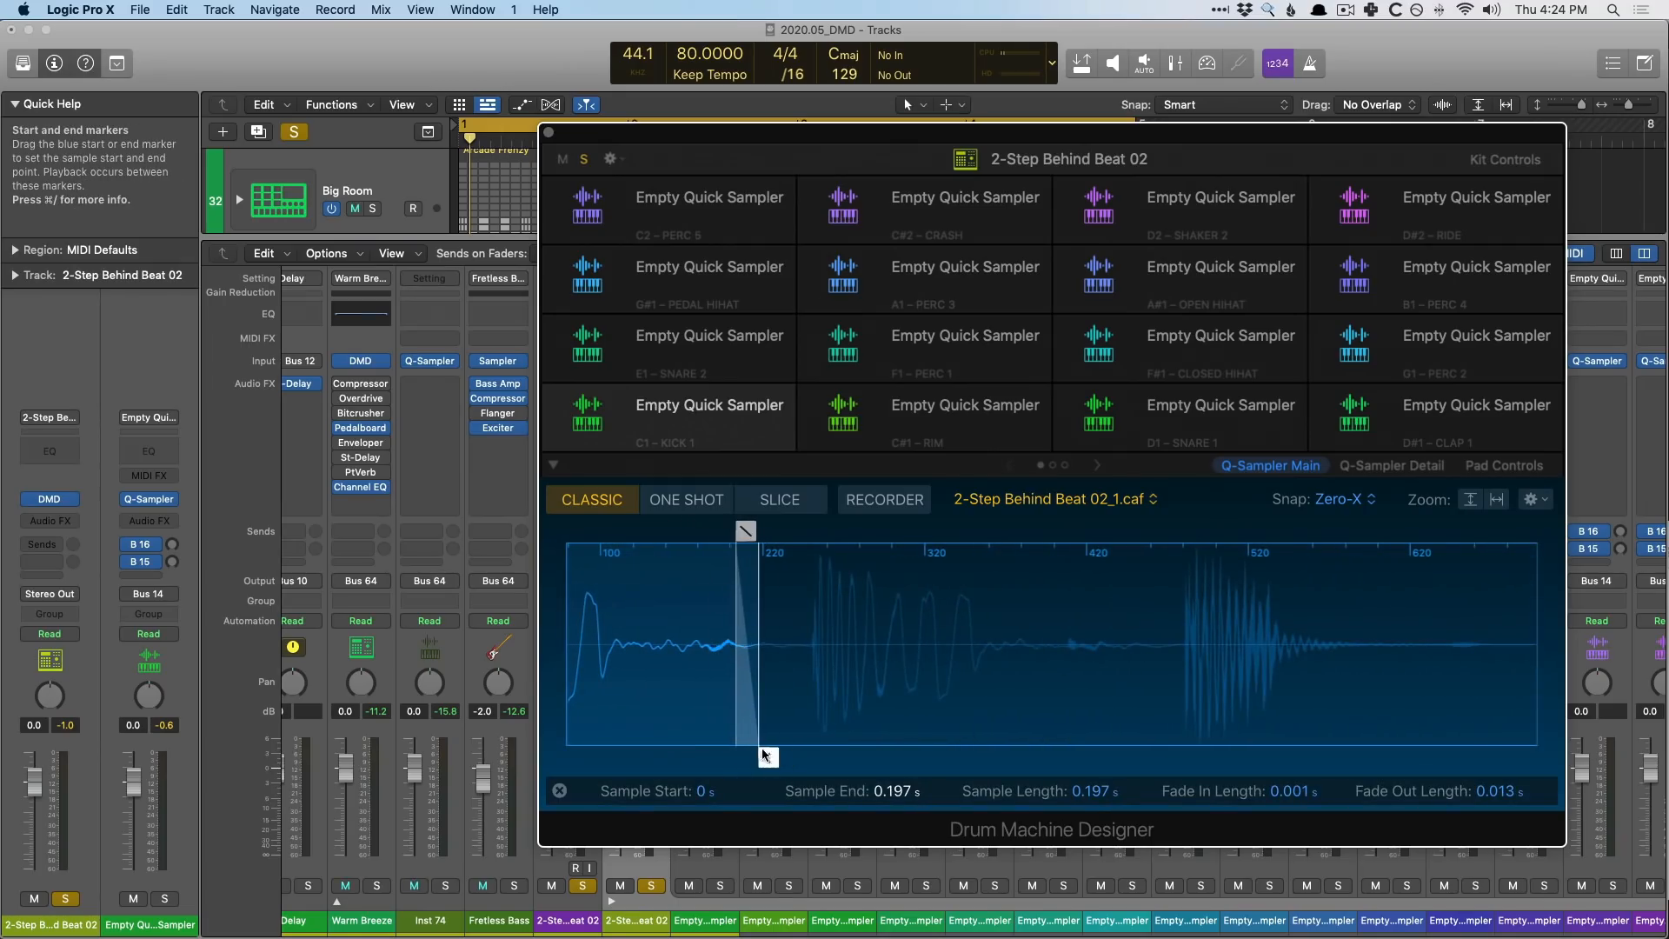
drag(745, 531, 710, 532)
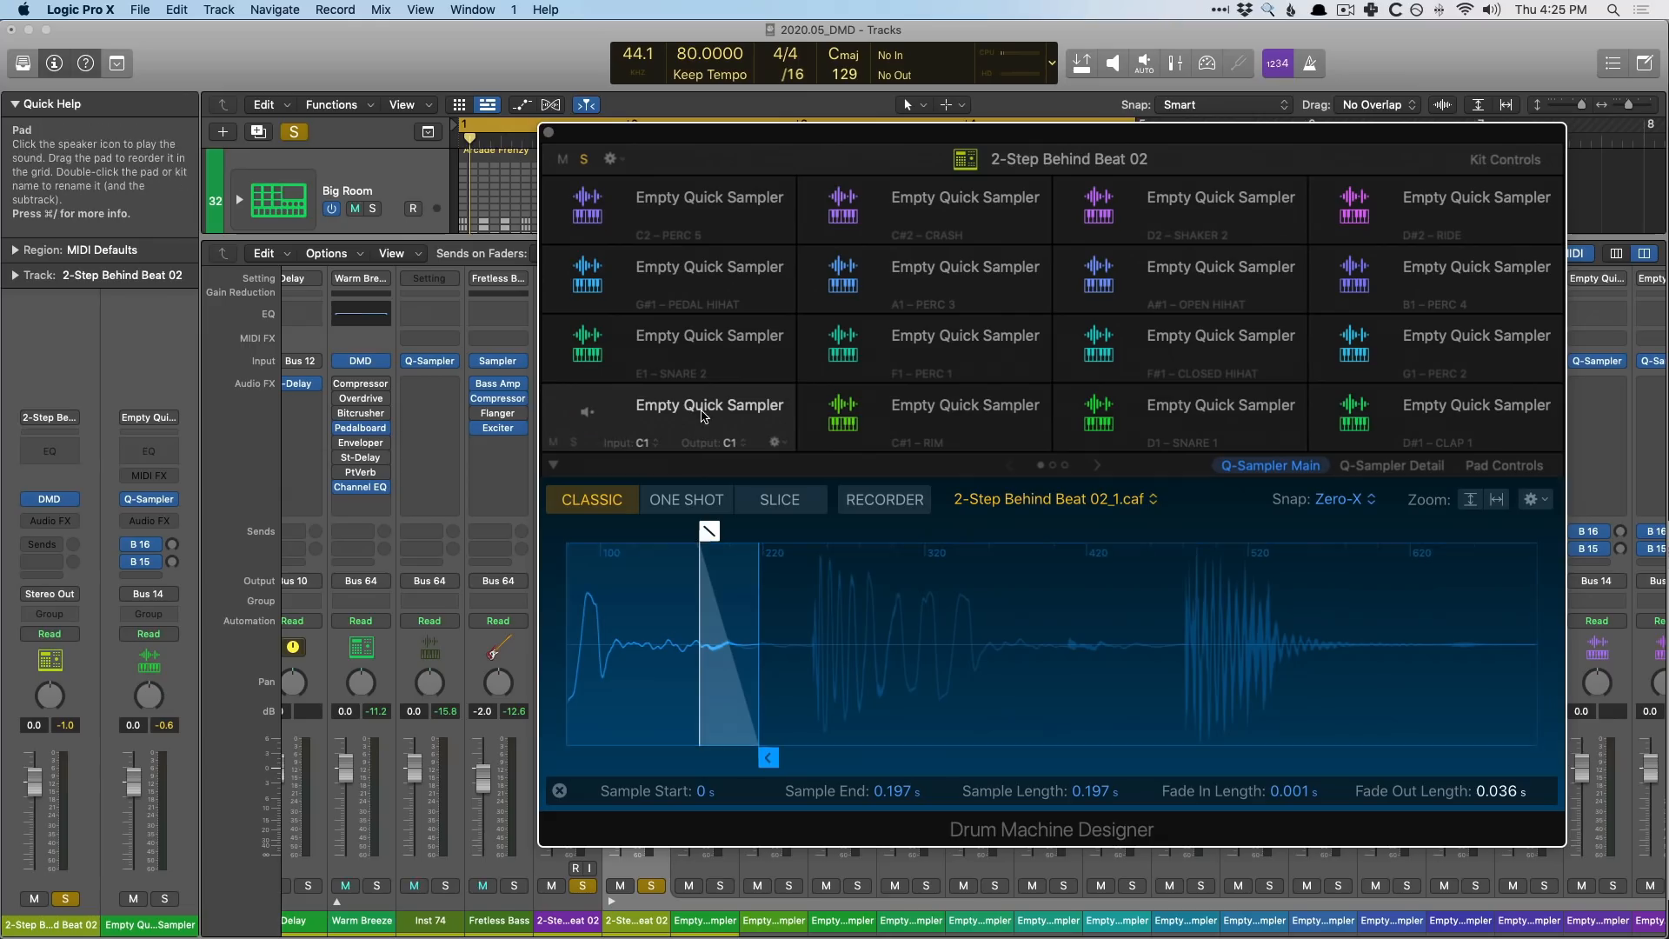
Rename the C1 pad as KCK
double_click(705, 408)
text(KCK)
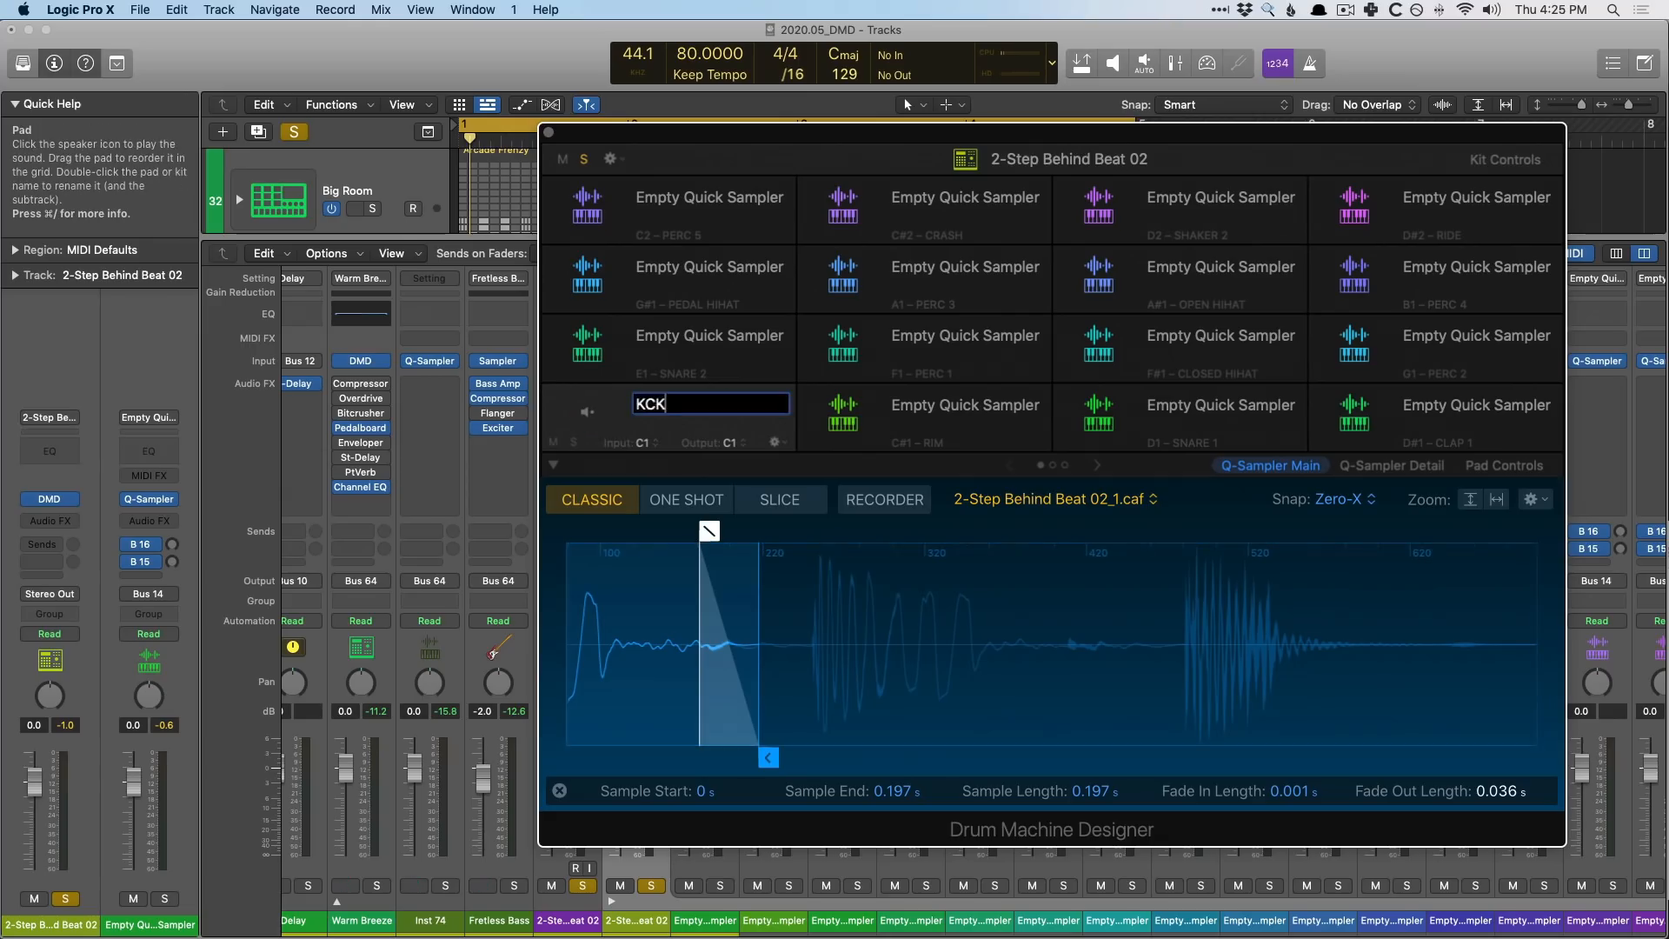
key(Return)
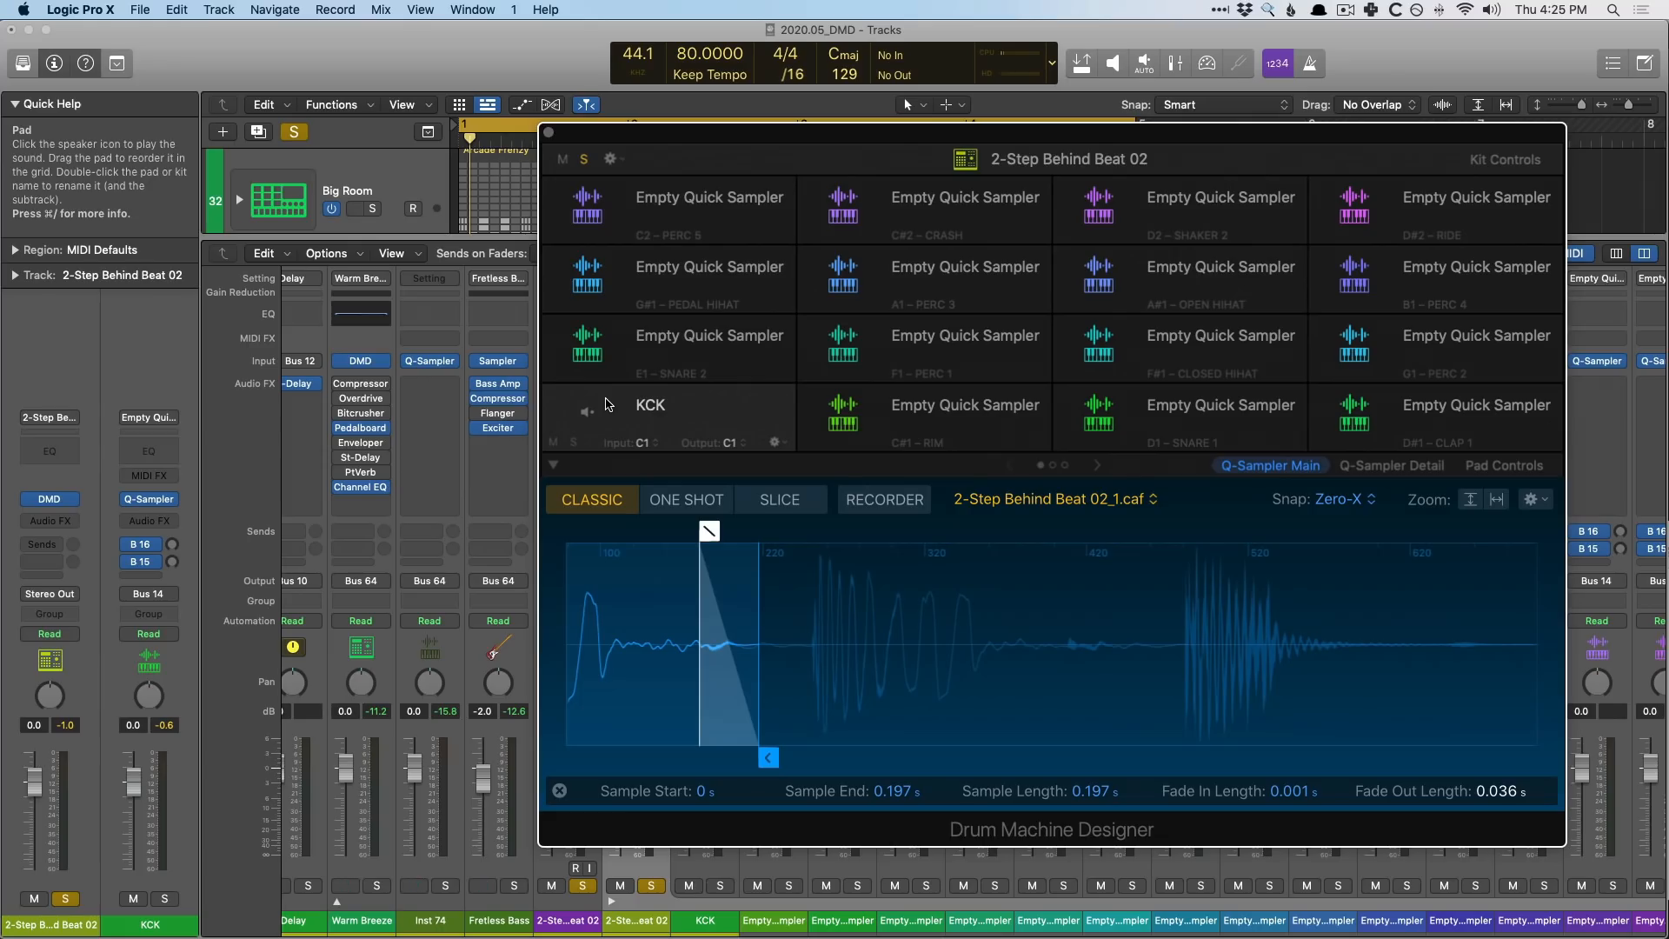
Assign the line-drawn kick drum icon from the Drums category to the KCK pad
right_click(623, 402)
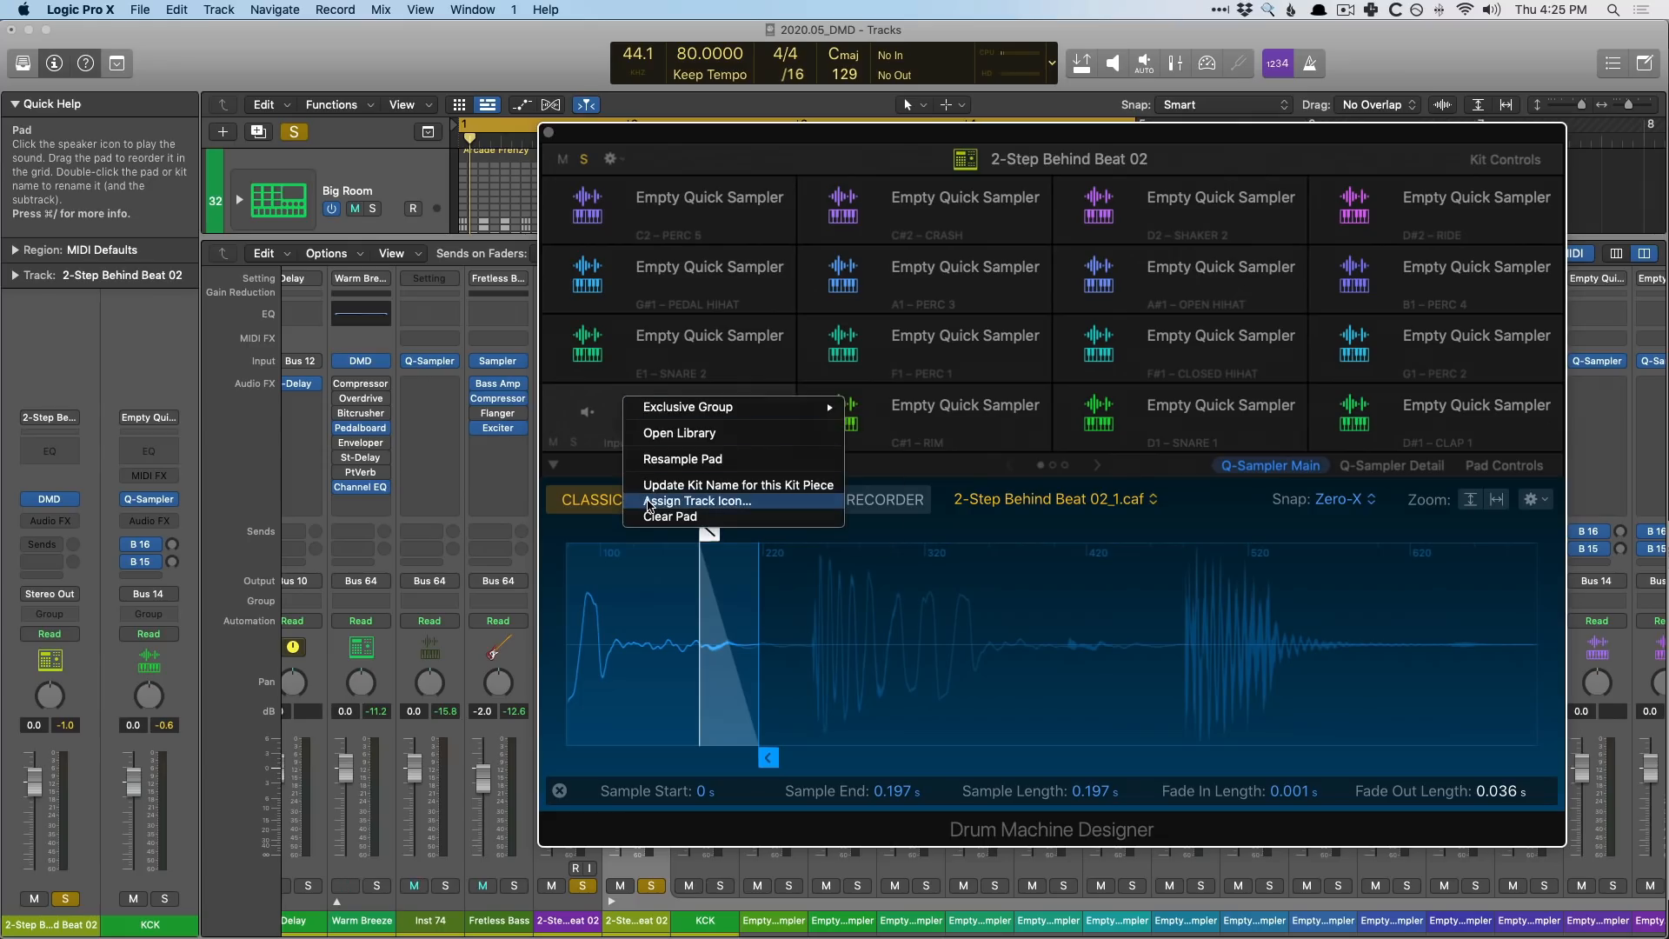
click(648, 502)
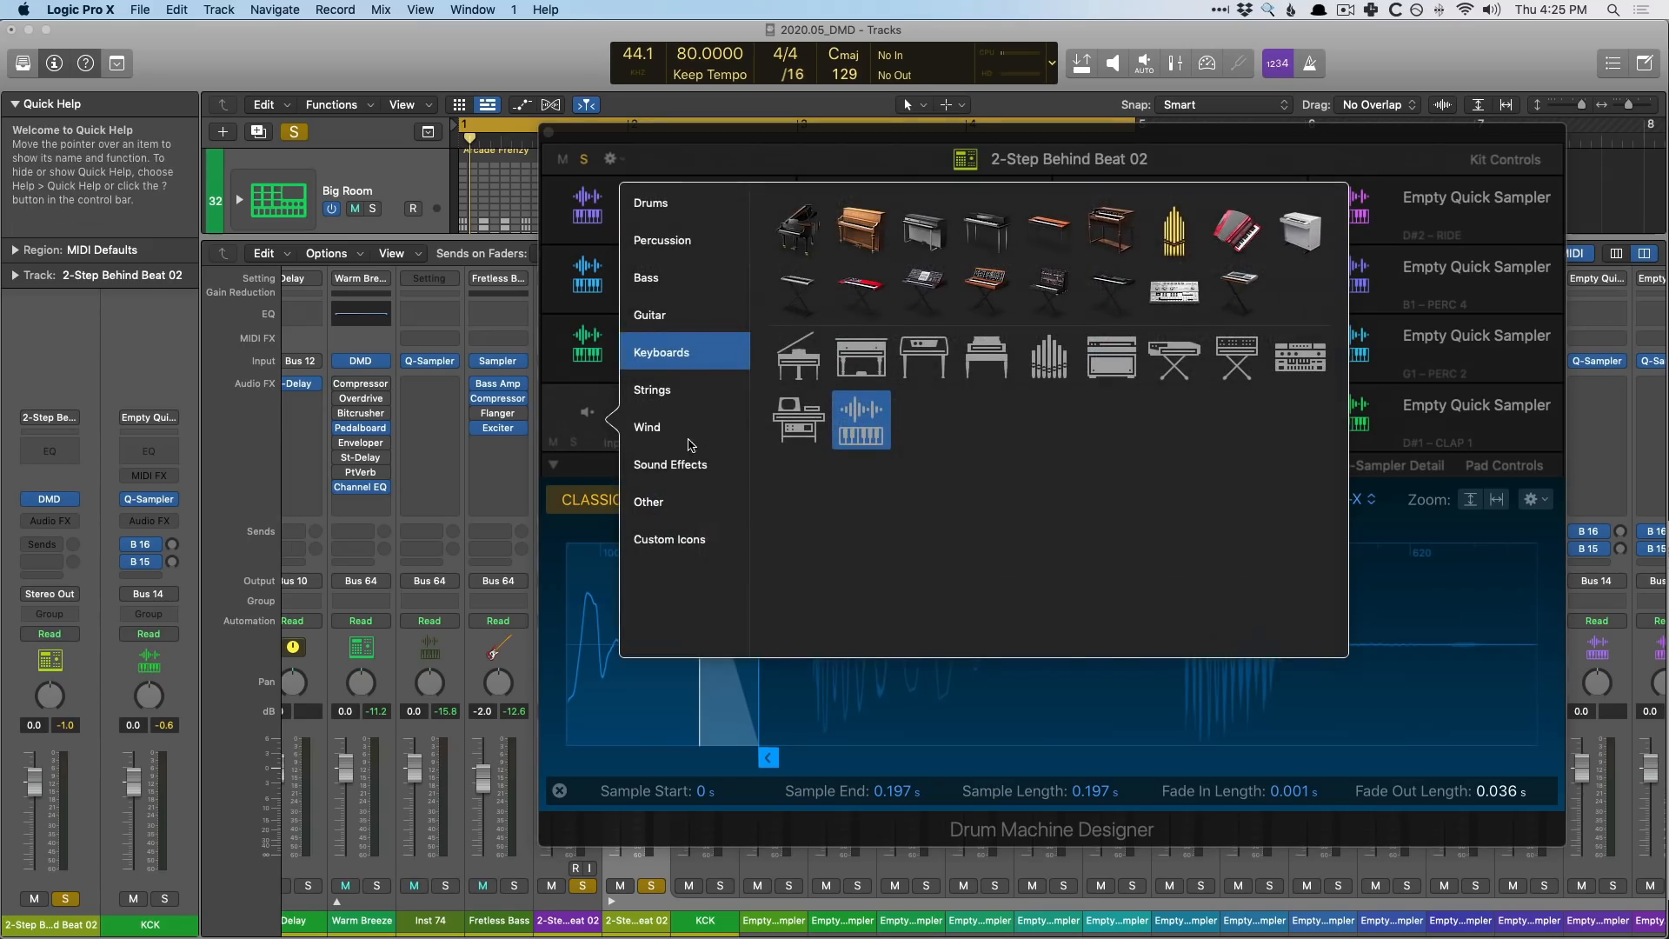
click(675, 205)
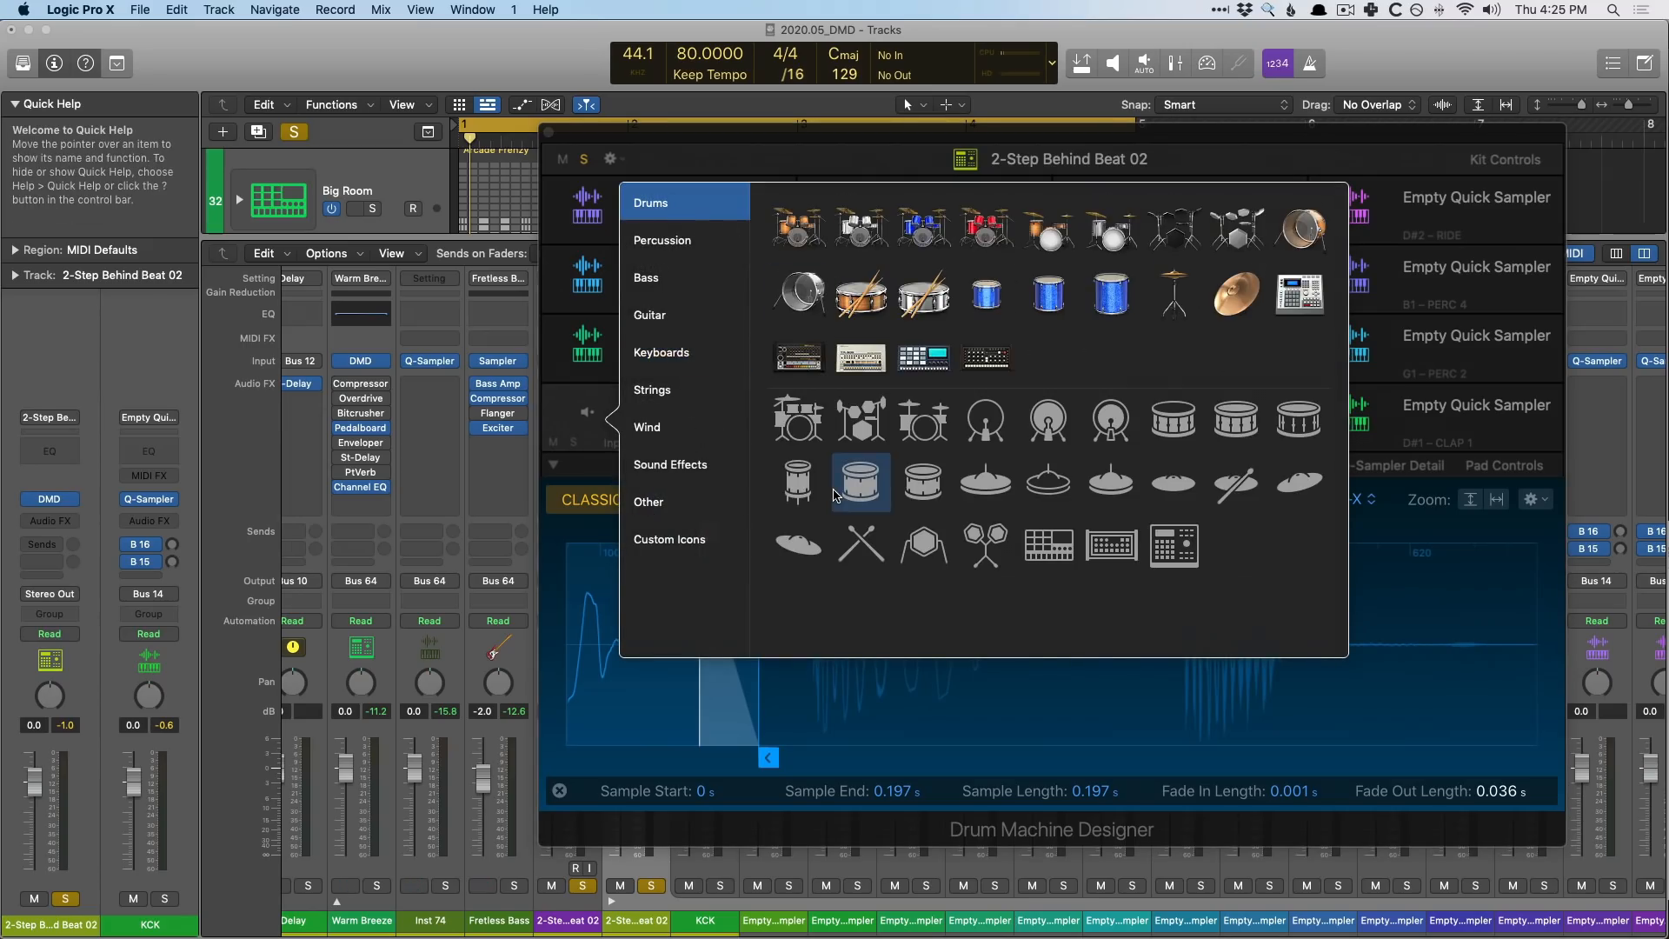
click(996, 428)
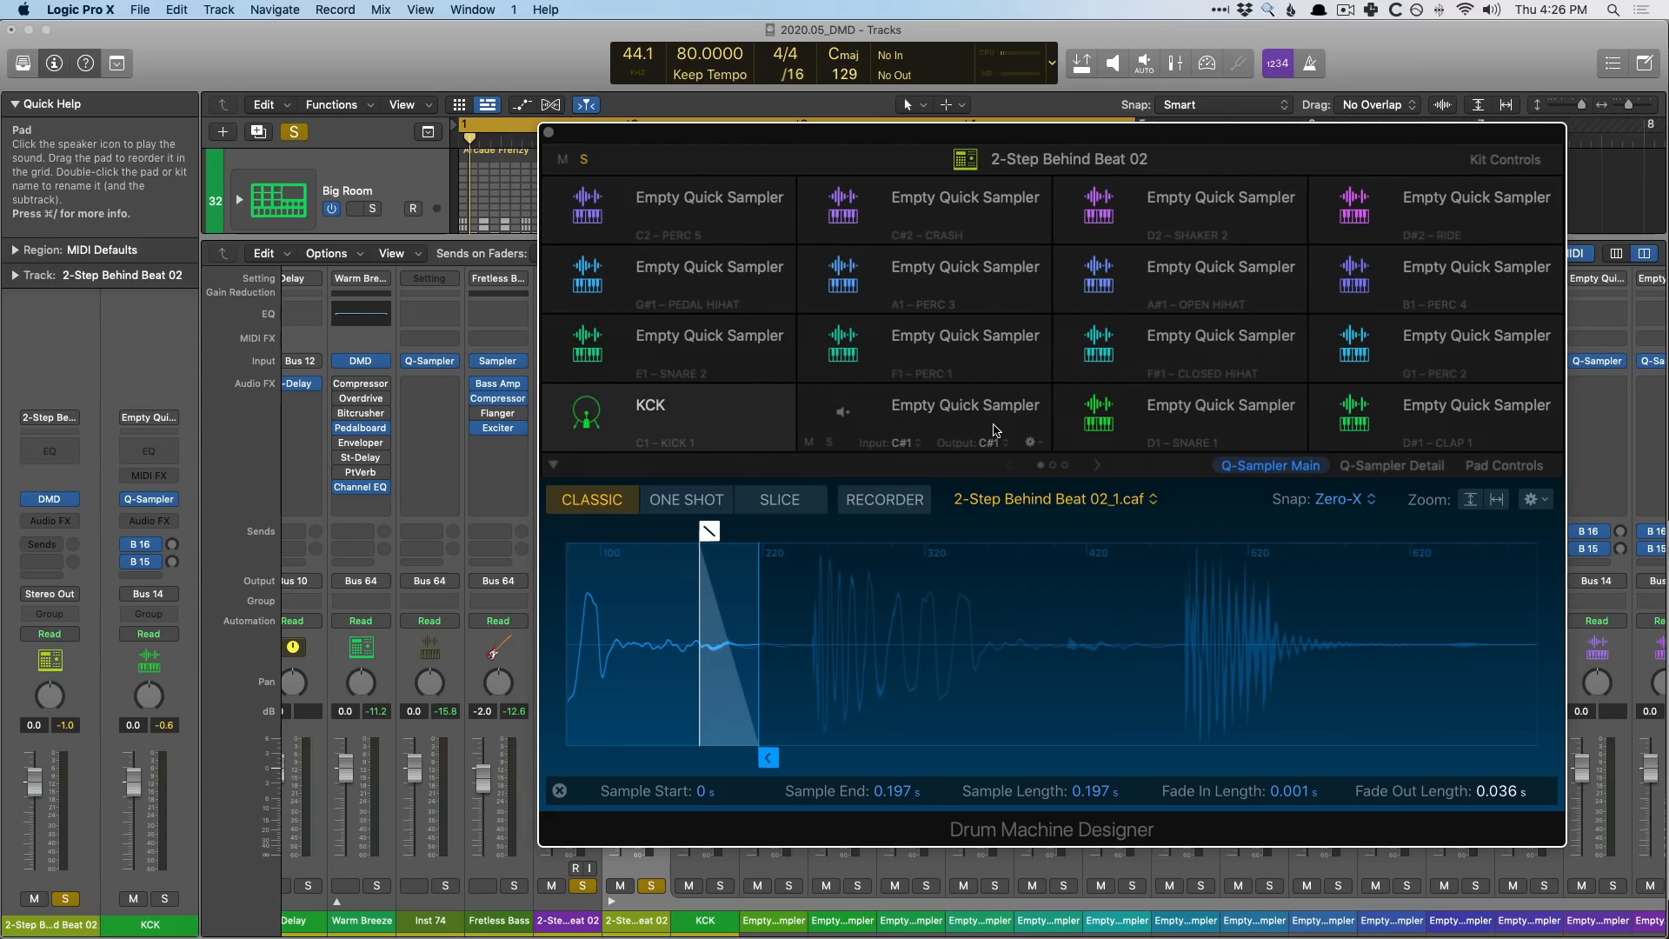
Show the Library and enable Select Pad by Key and Select Channel Strip by Pad for CV NEW KIT
click(549, 133)
key(y)
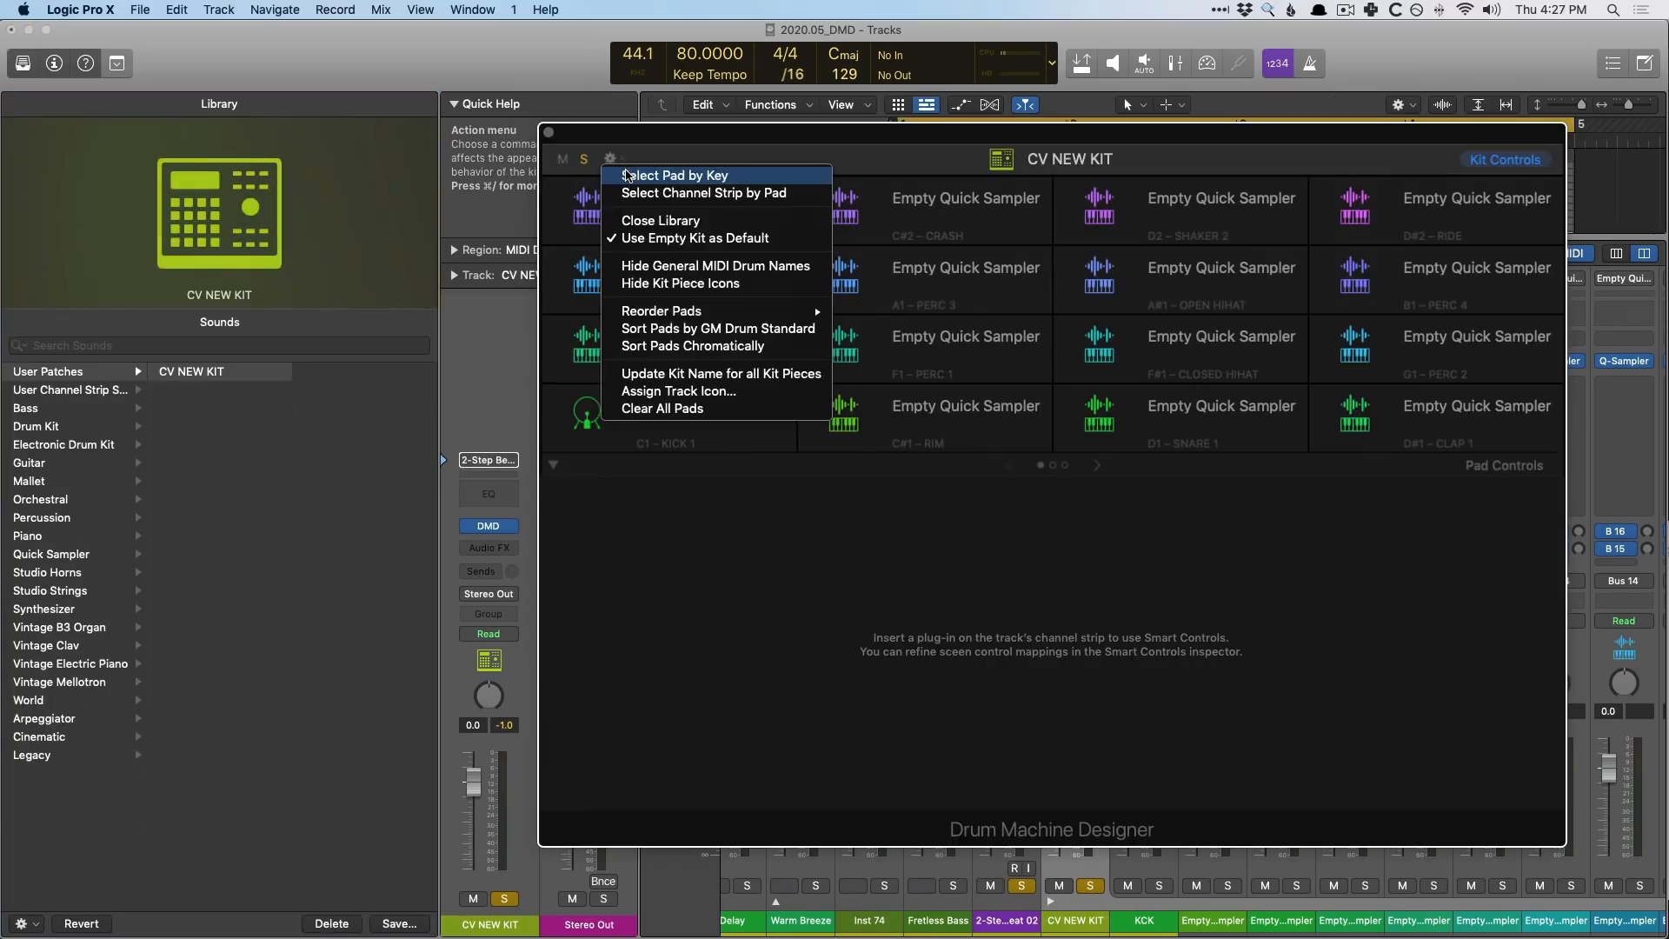
click(628, 176)
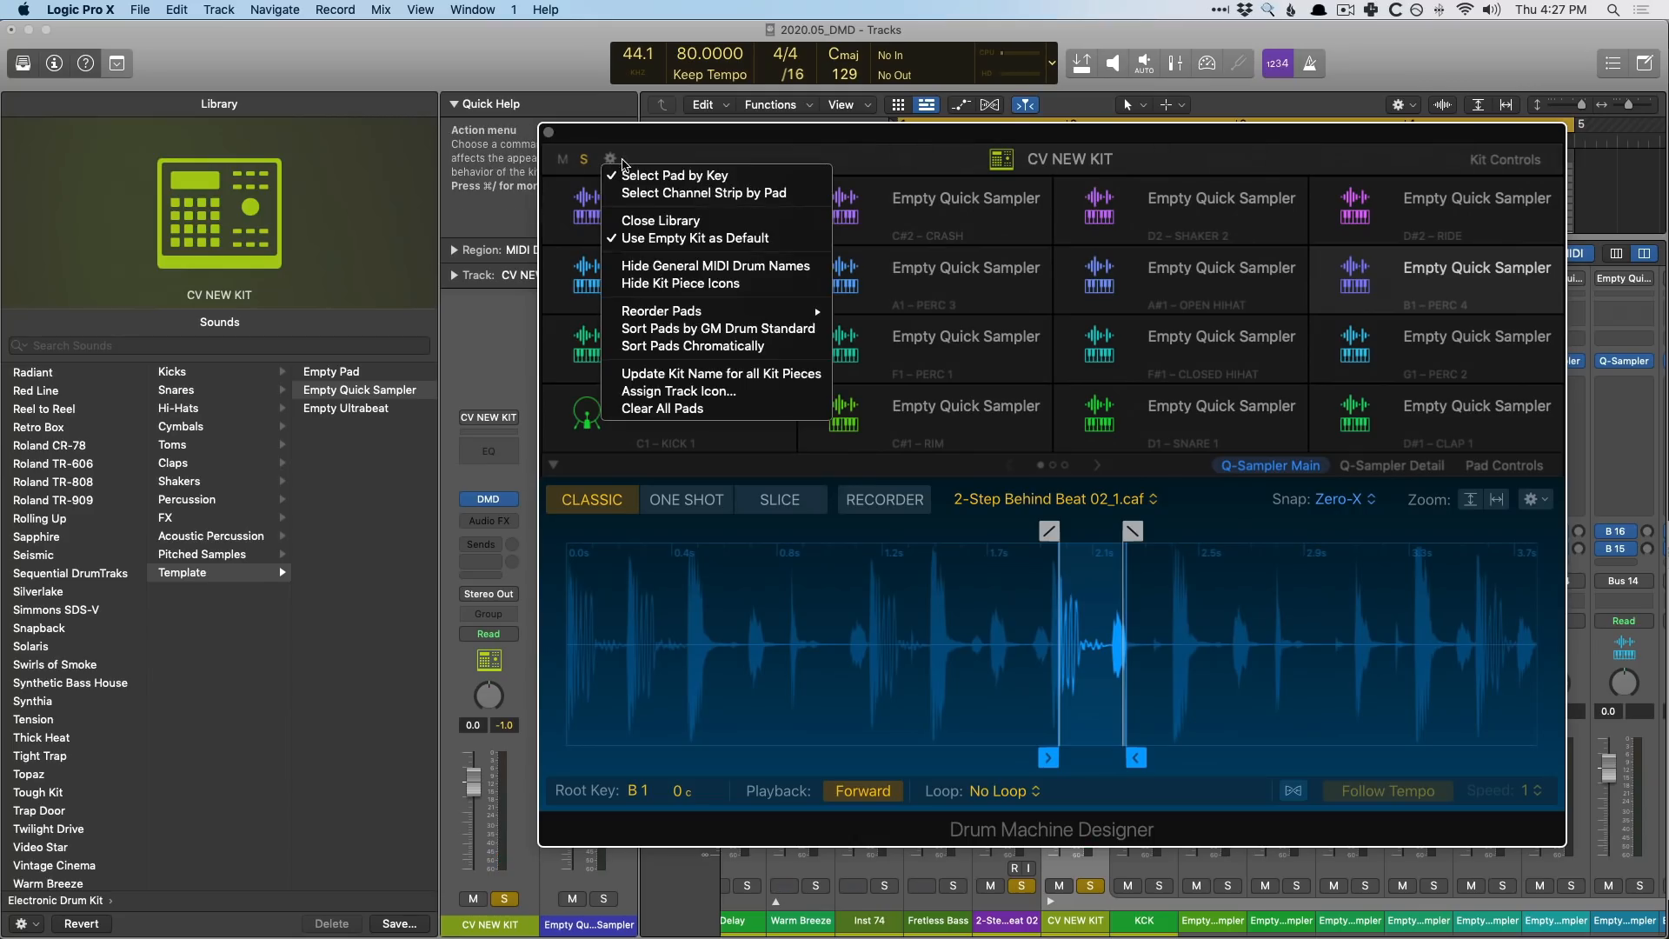
click(628, 194)
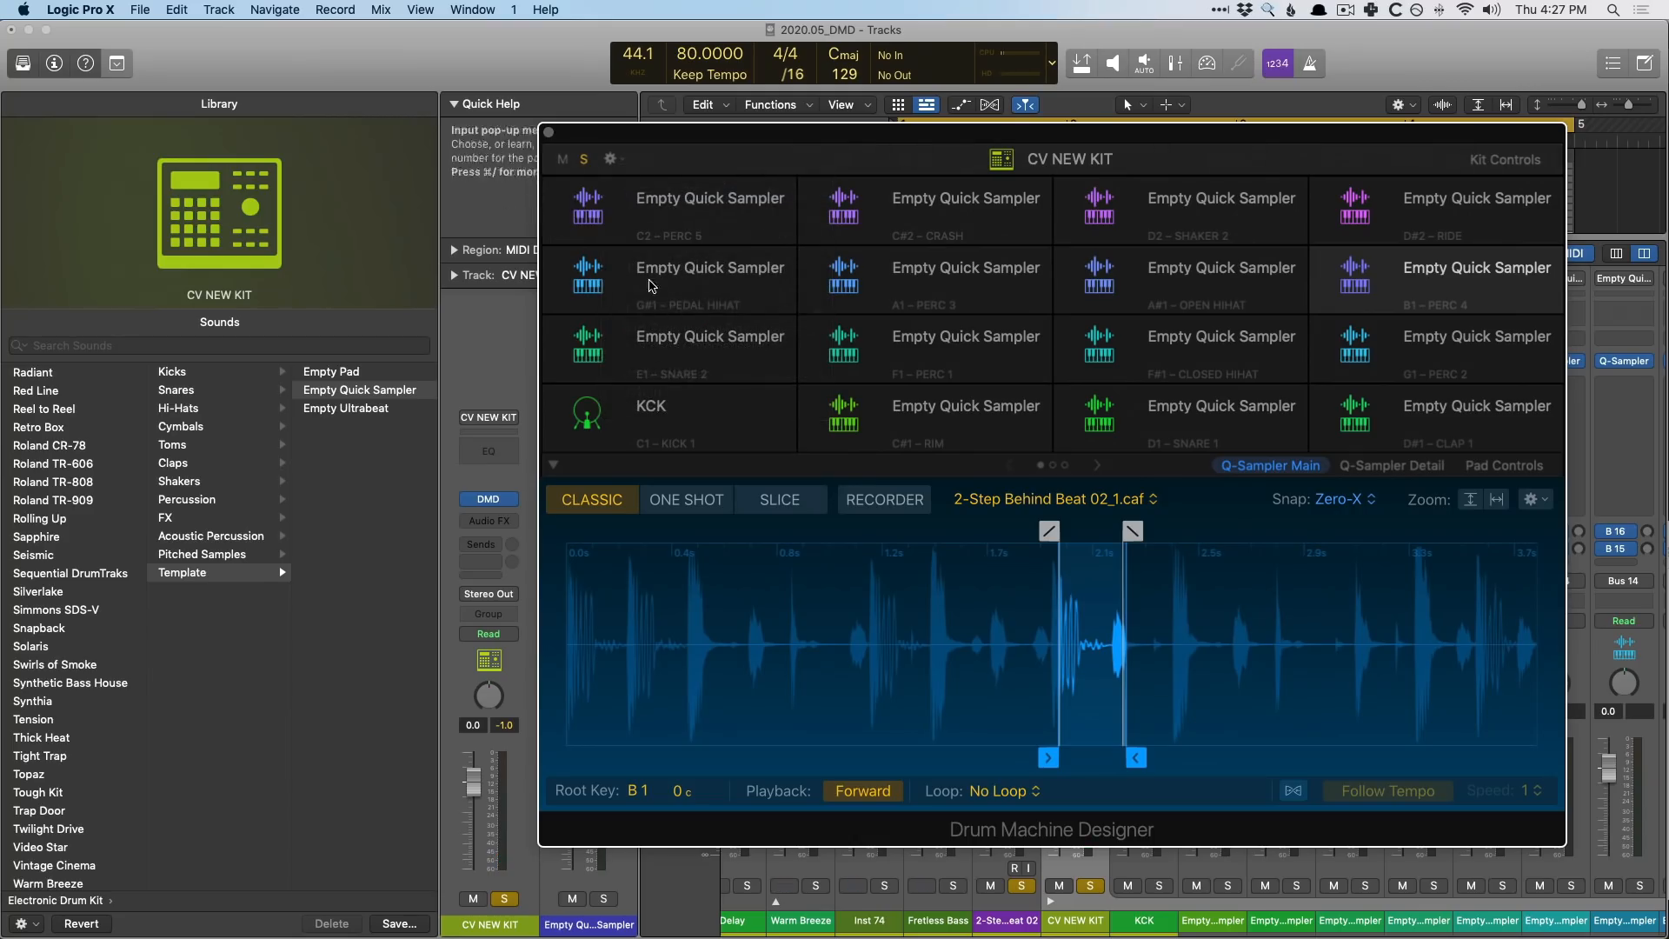
Select and audition the KCK pad, and check which channel strip is selected in the Mixer
click(709, 418)
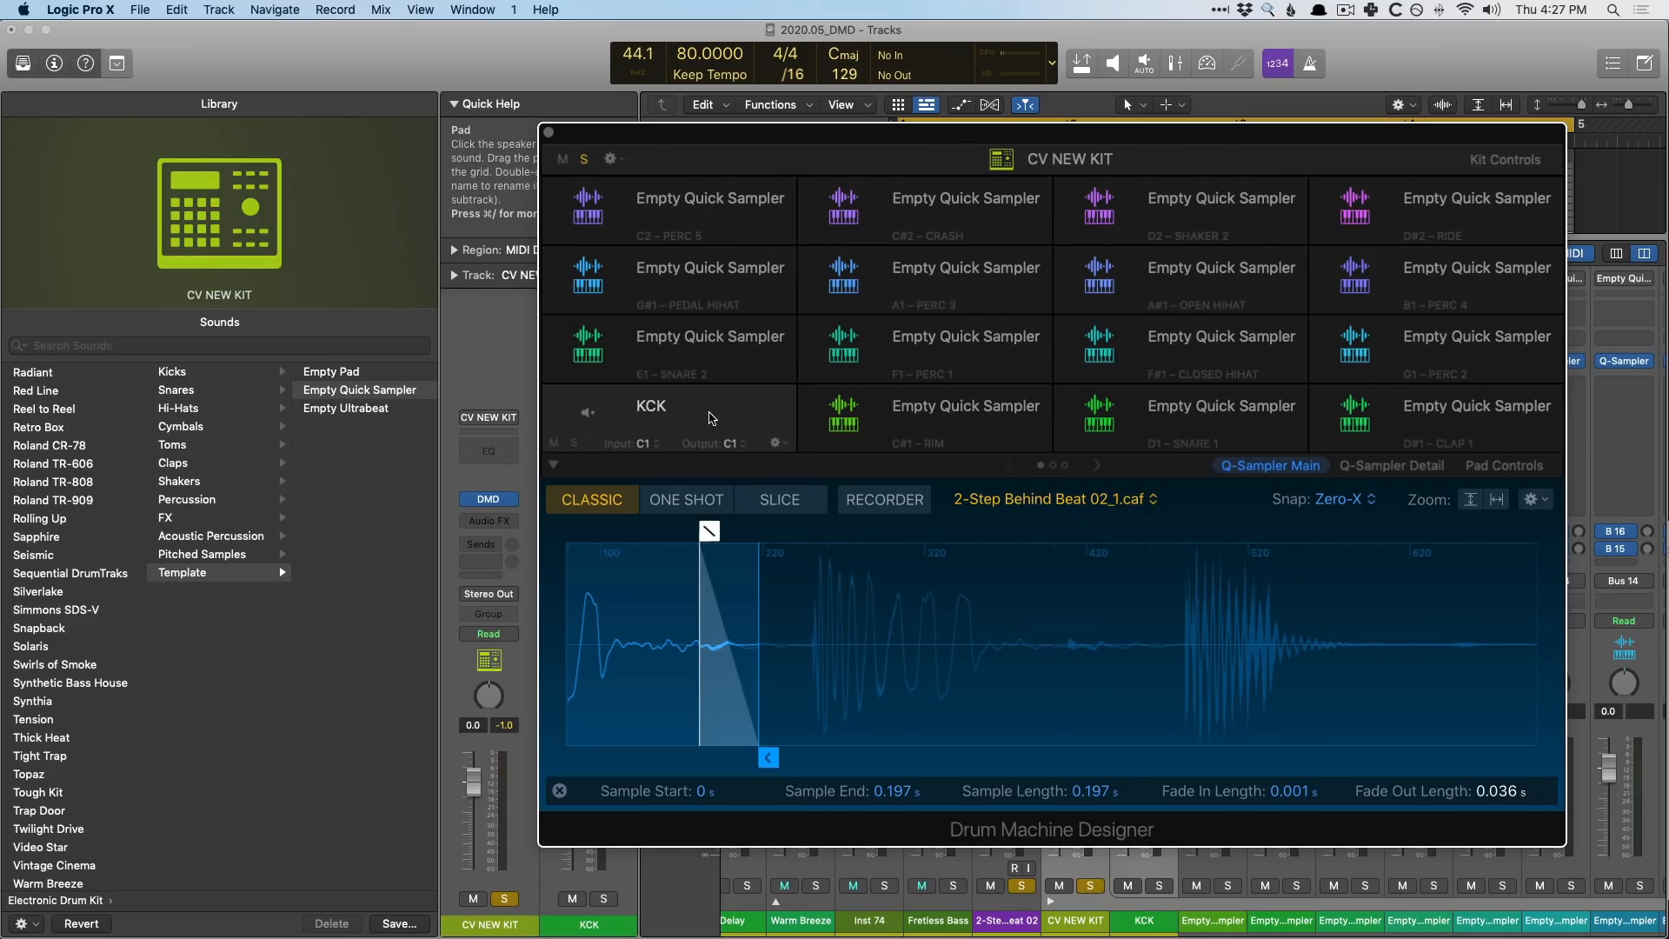
click(590, 415)
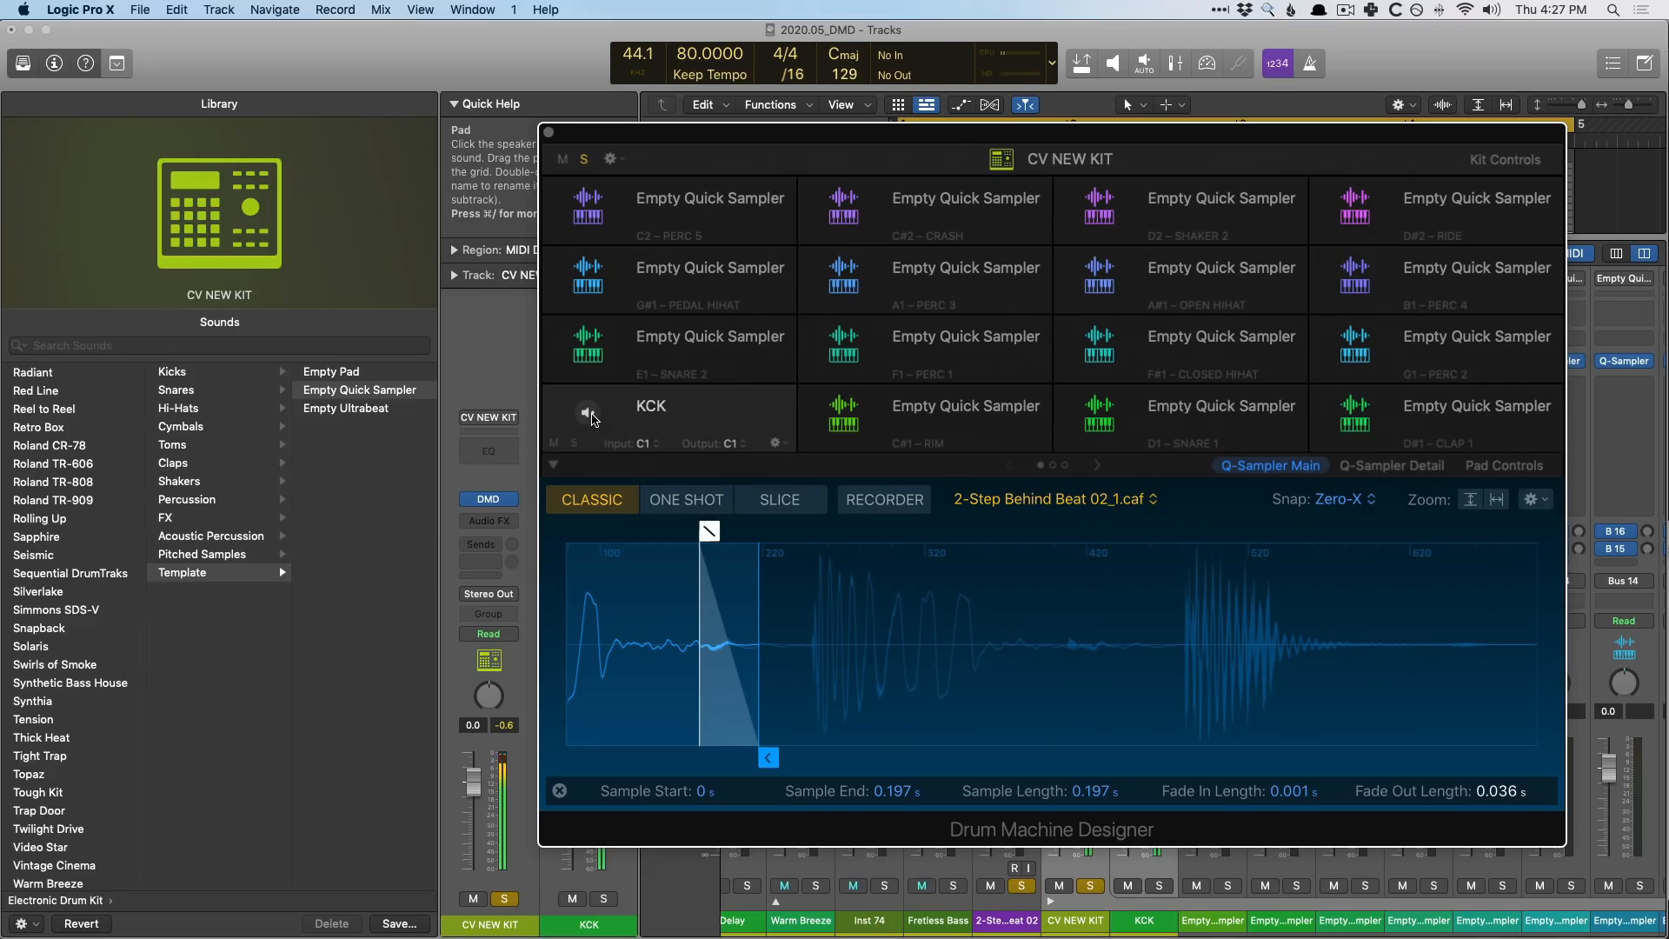
key(super+w)
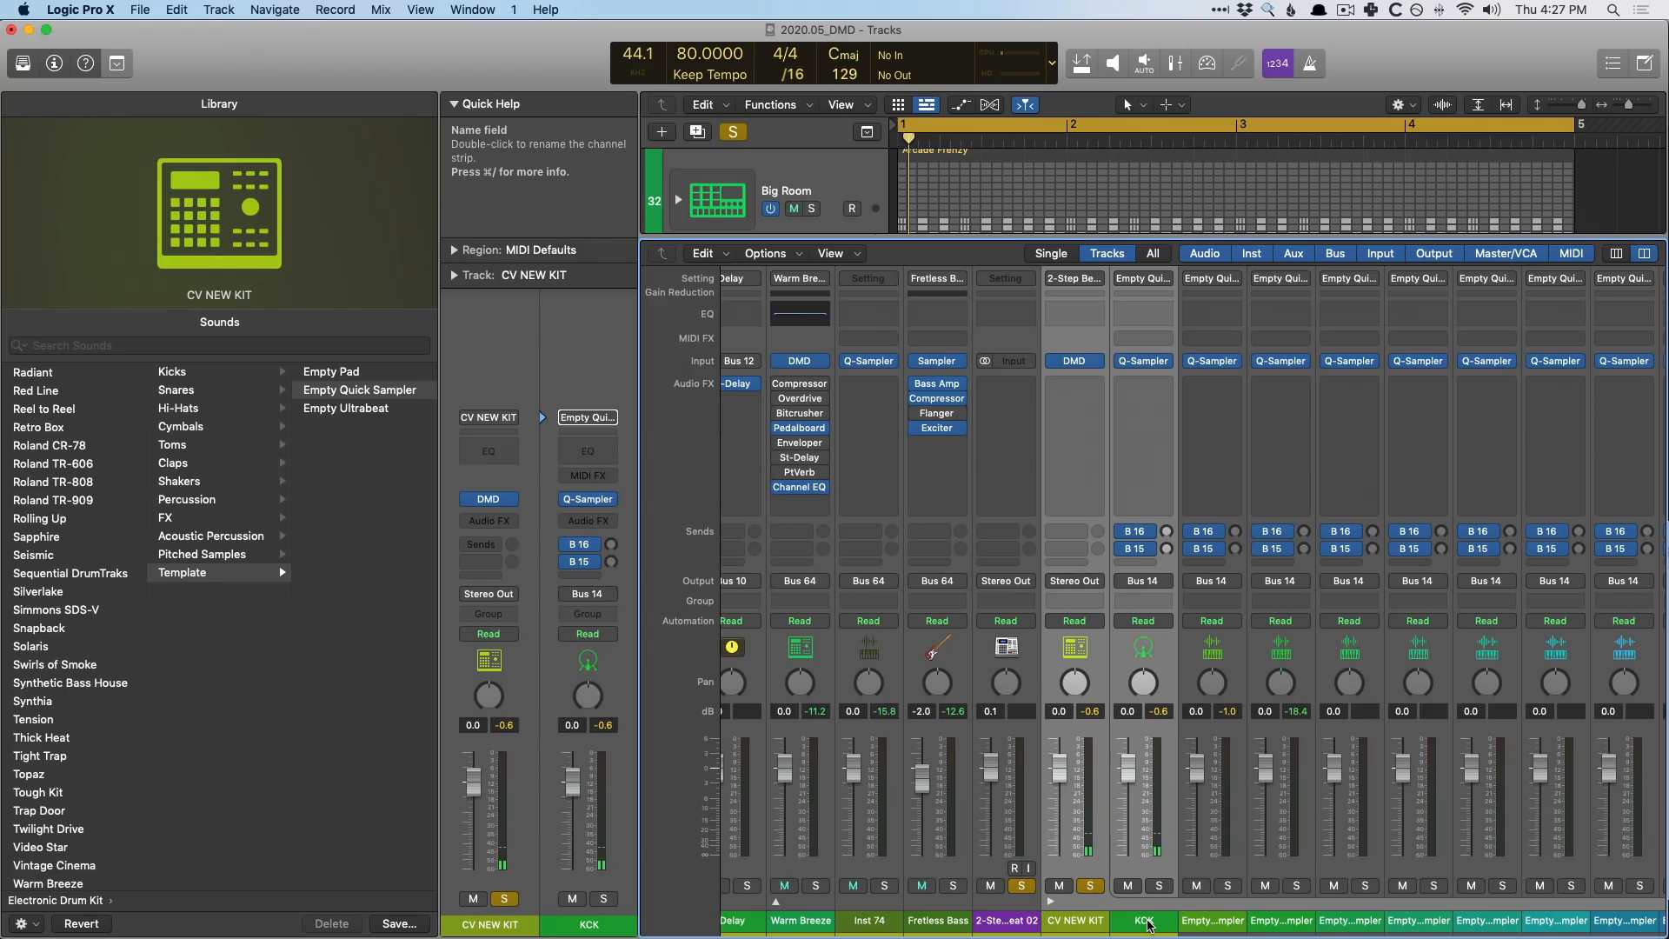
key(v)
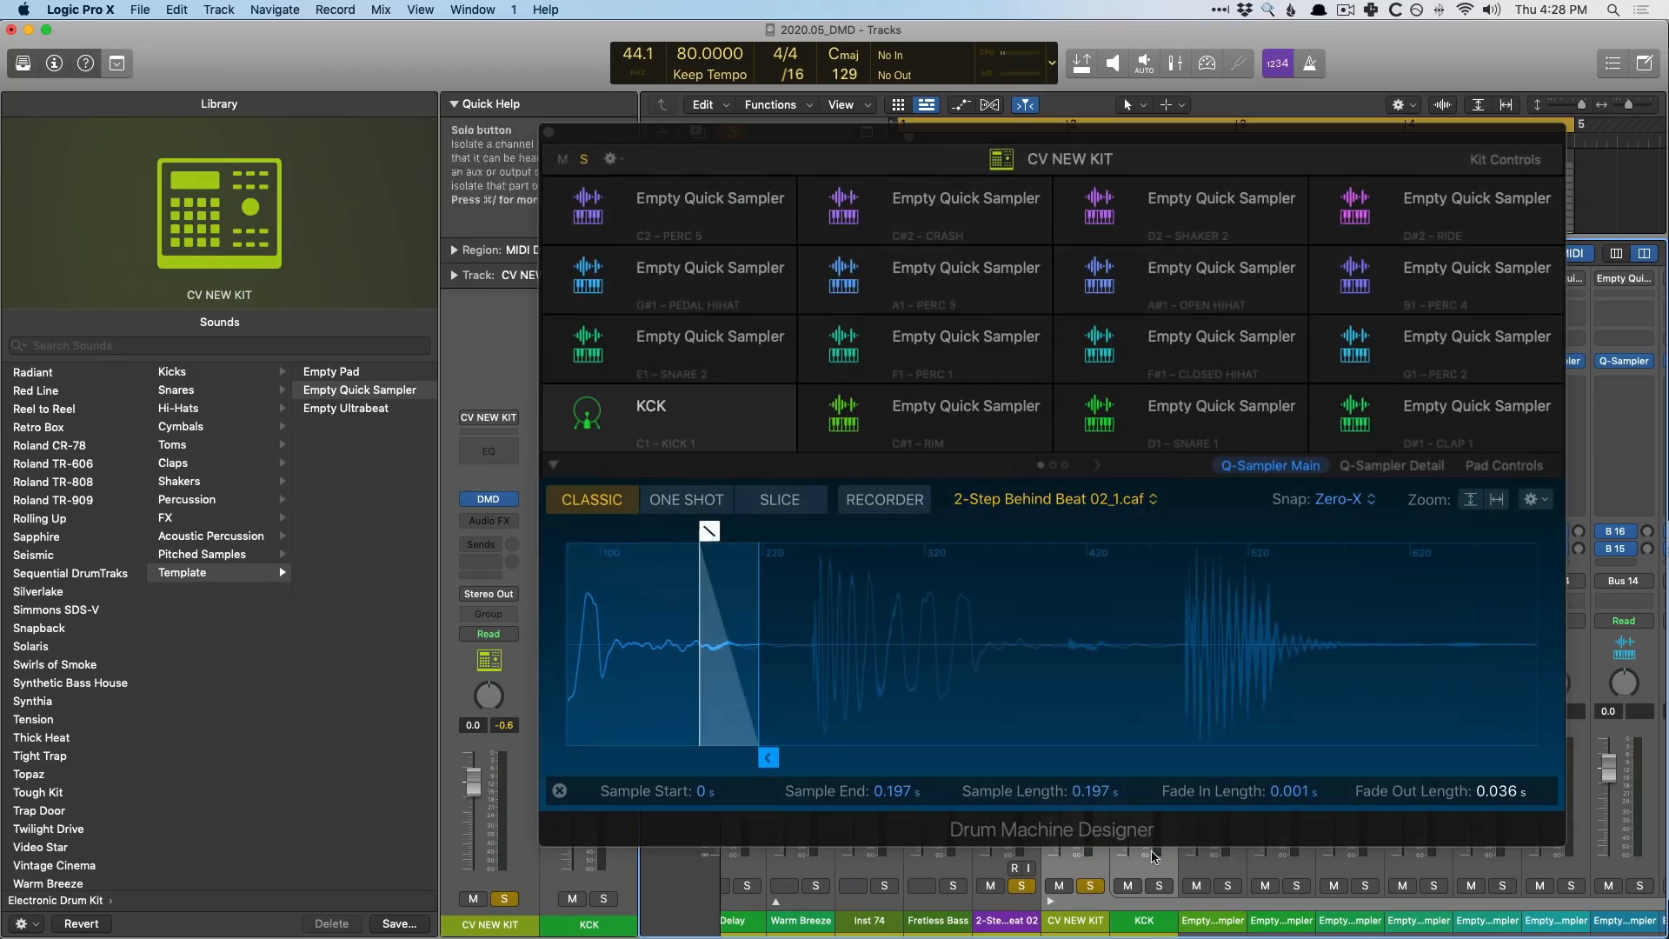
Examine the pad reordering options for CV NEW KIT
click(606, 155)
click(612, 158)
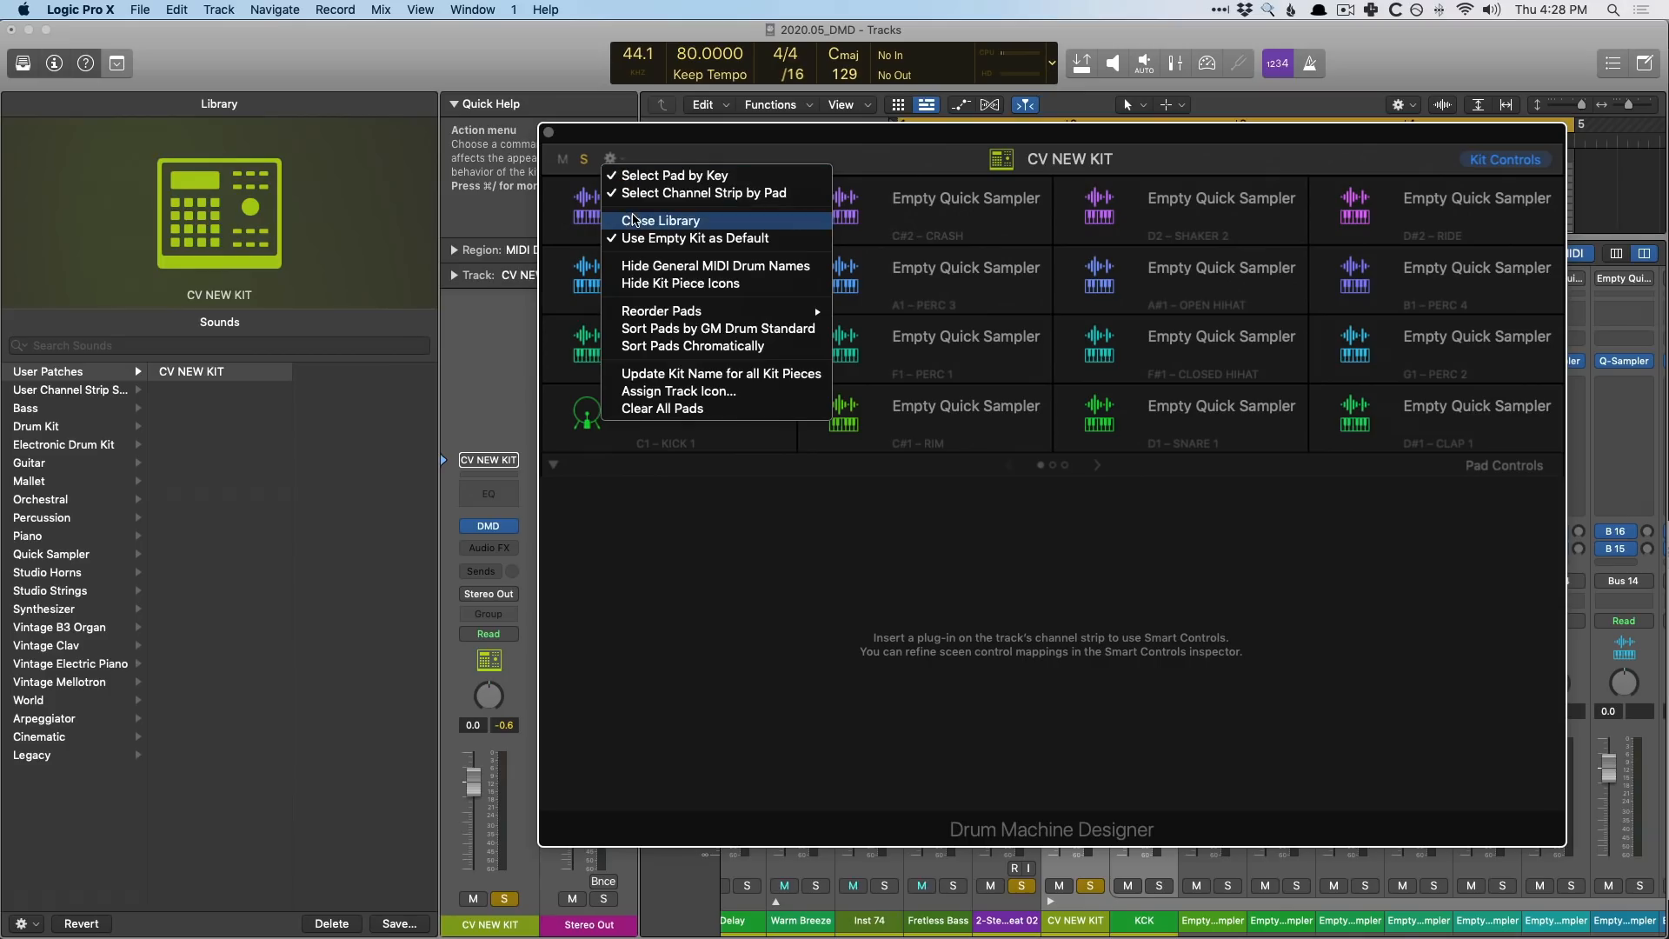
mouse_move(666, 318)
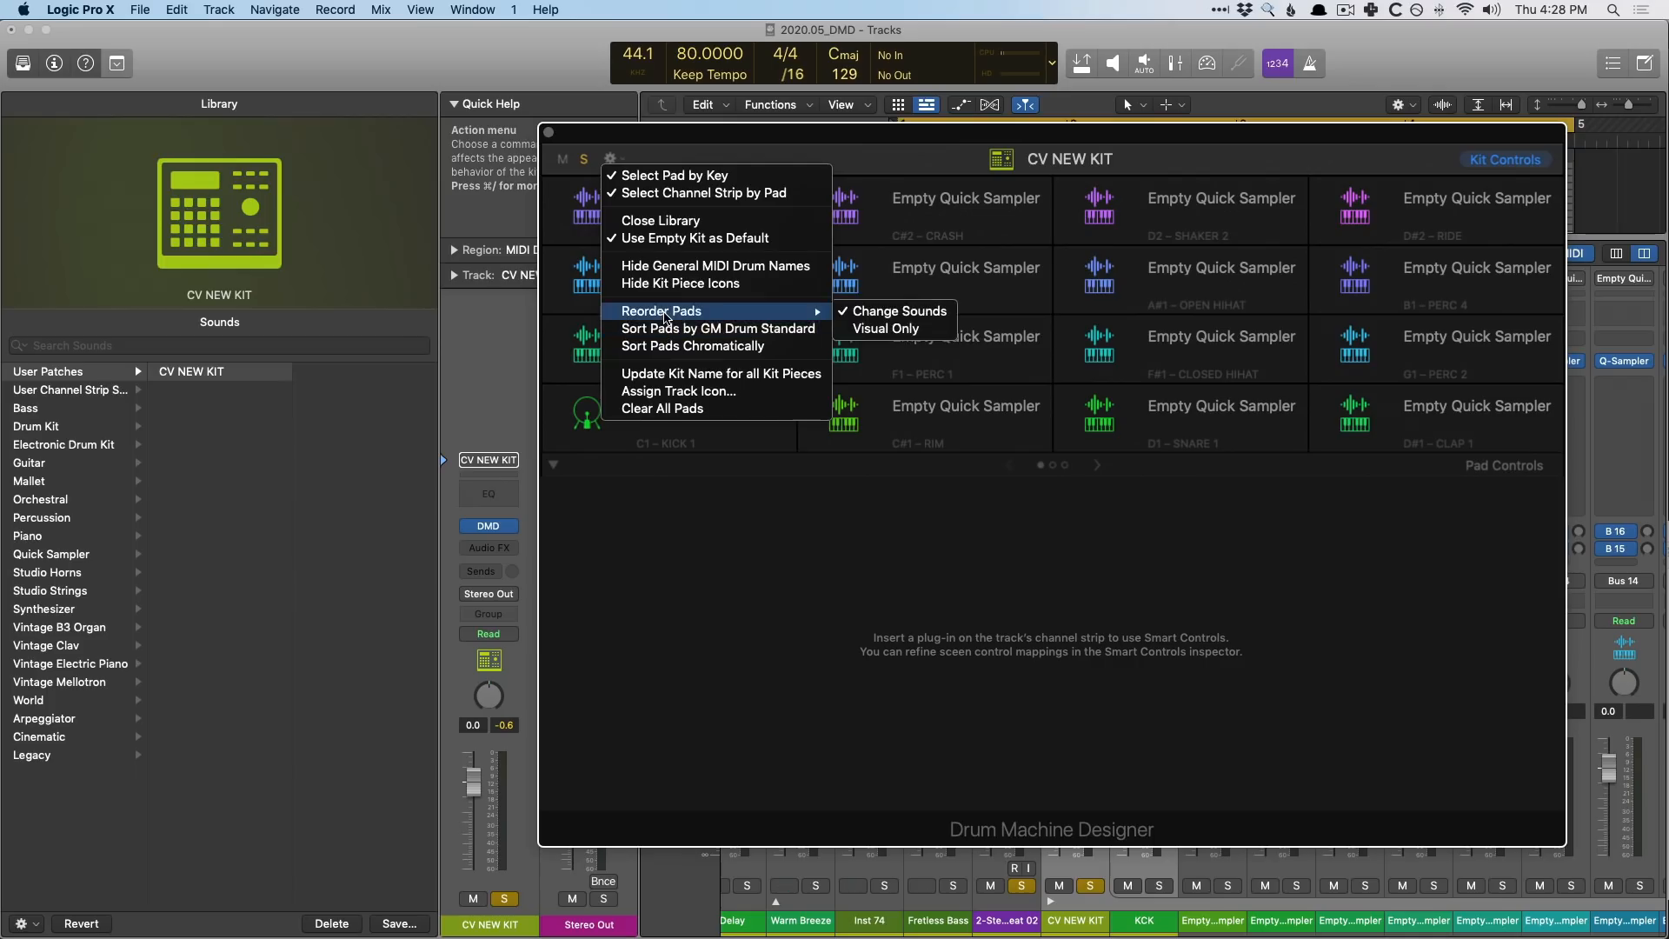